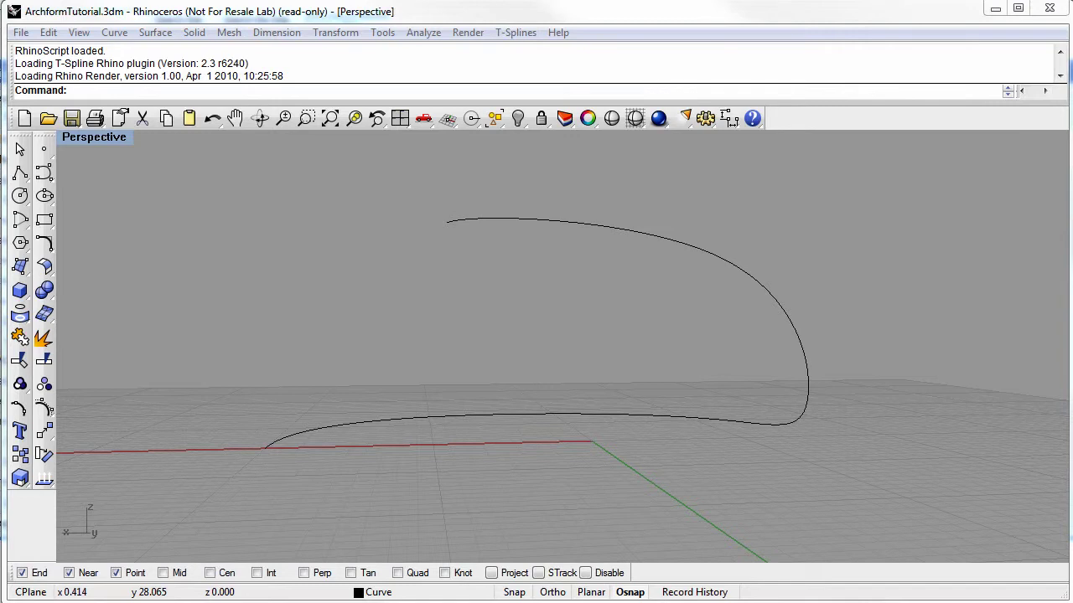
# Step: Show the curve's control points to examine its shape, and hide them again
pyautogui.moveTo(537, 453); pyautogui.dragTo(571, 477, button='right')
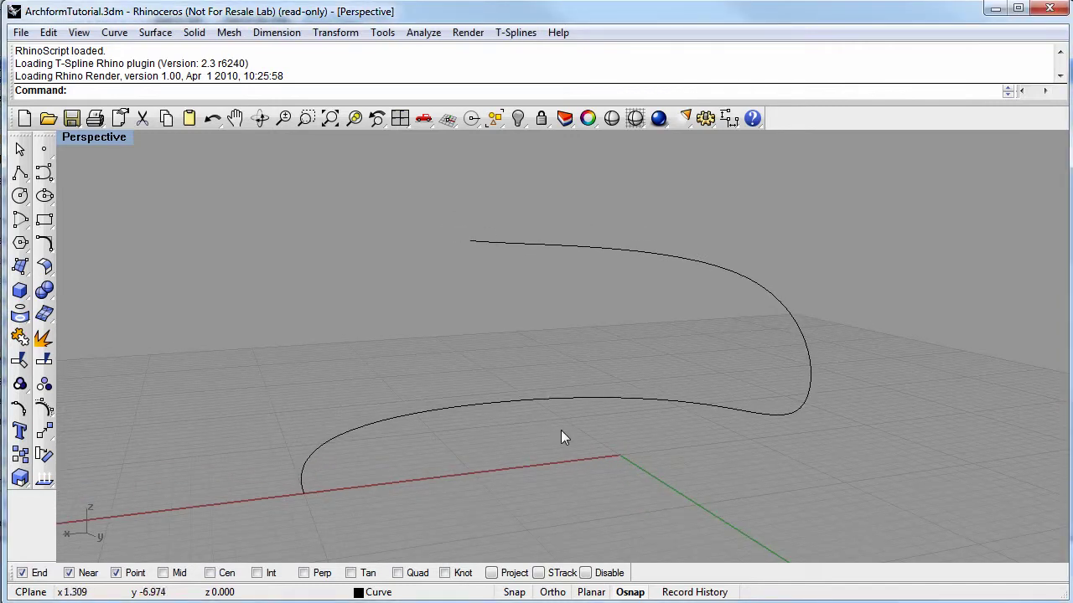
pyautogui.click(559, 400)
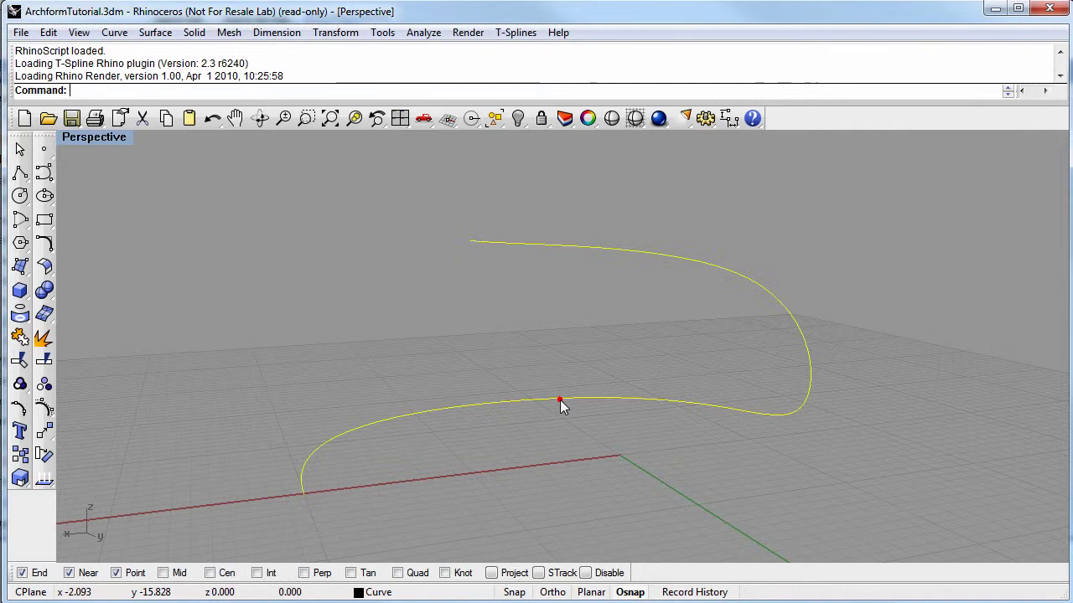
pyautogui.click(44, 408)
pyautogui.moveTo(410, 427); pyautogui.dragTo(338, 417, button='right')
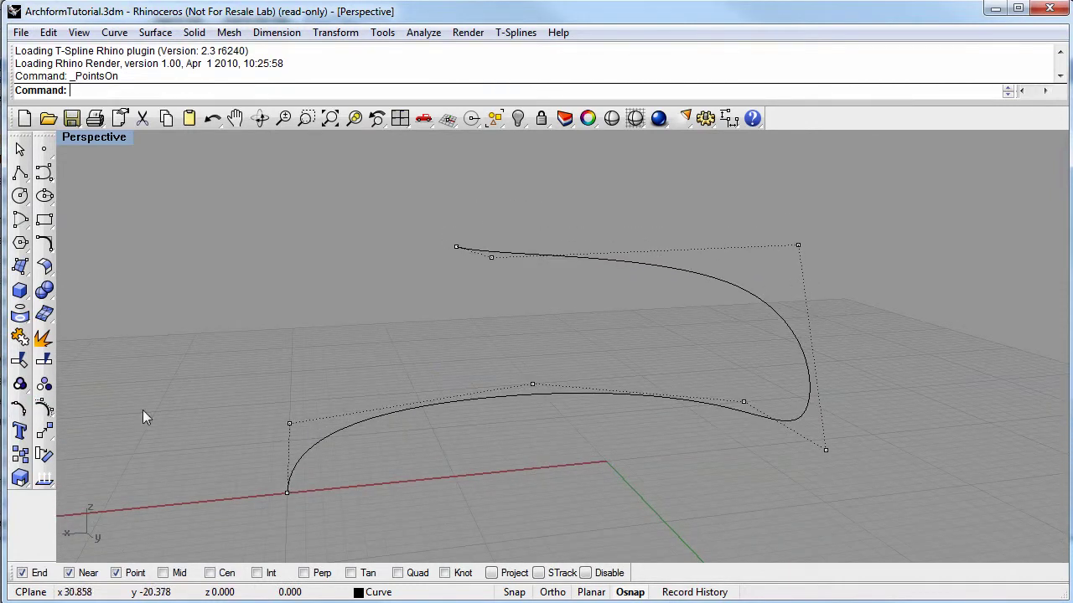
pyautogui.rightClick(45, 408)
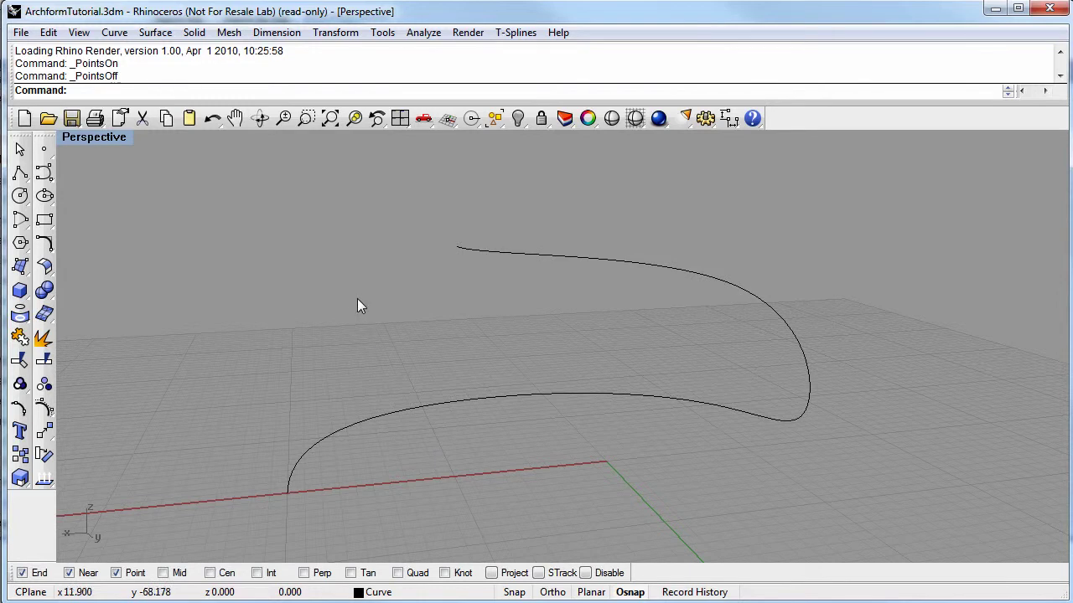
# Step: Begin a Pipe around the curve with the Cap option set to None
pyautogui.click(154, 33)
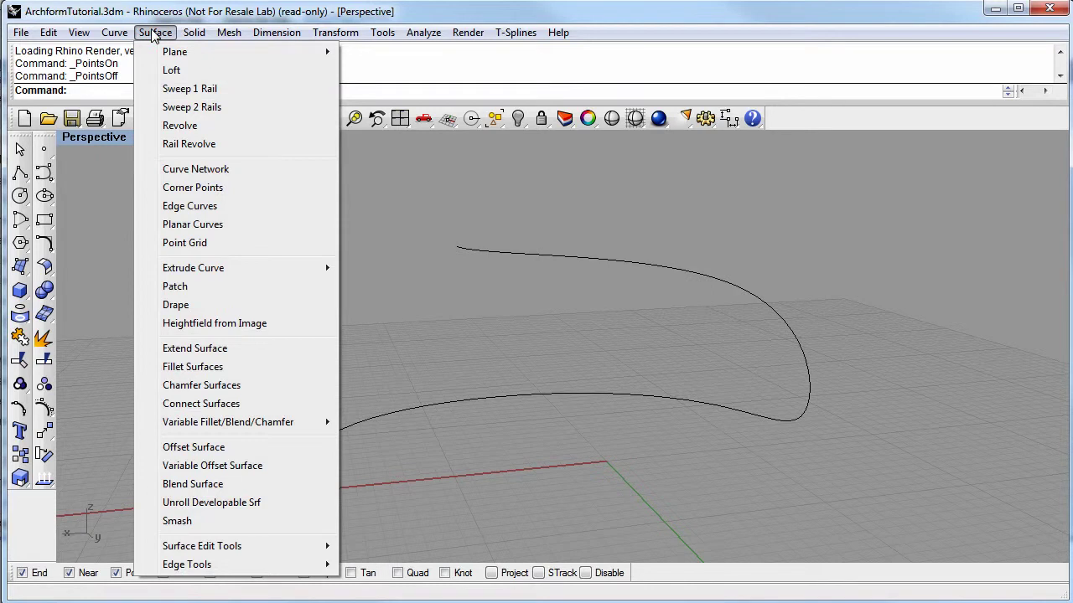
pyautogui.click(193, 33)
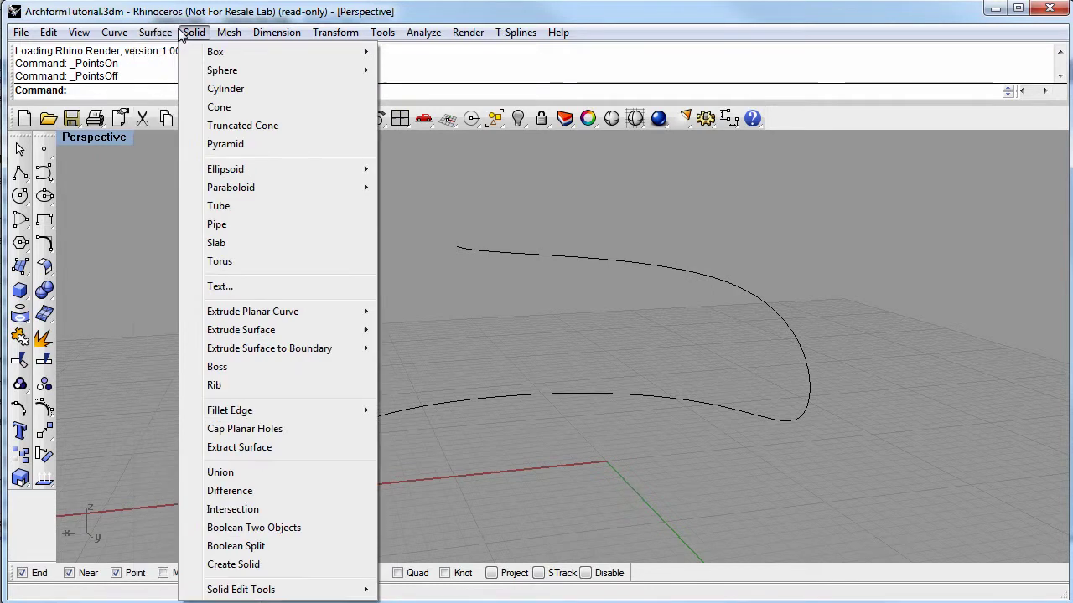
pyautogui.click(220, 225)
pyautogui.click(532, 254)
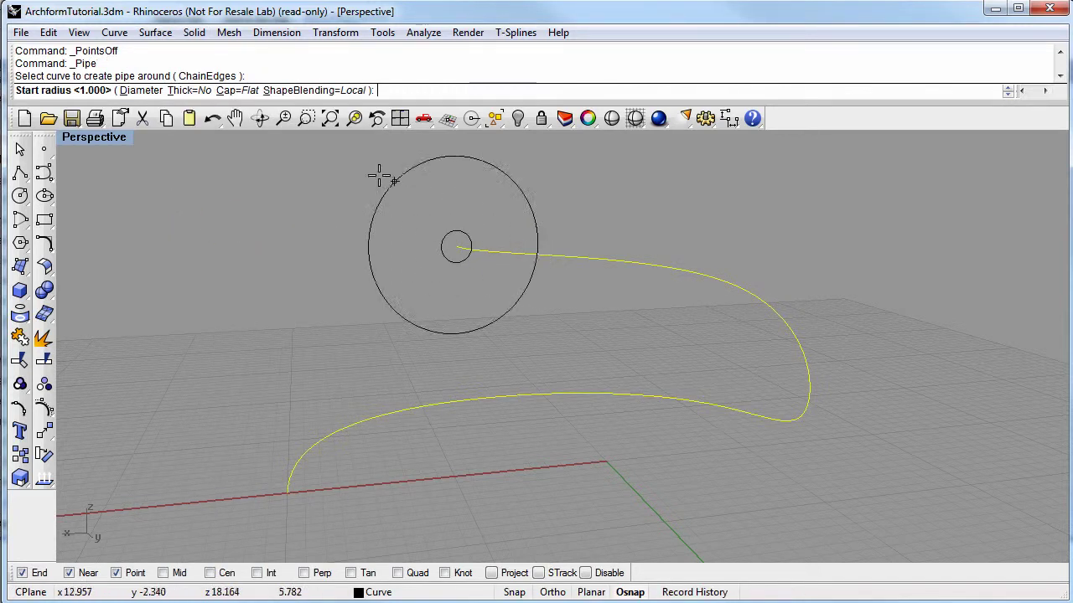
pyautogui.click(240, 94)
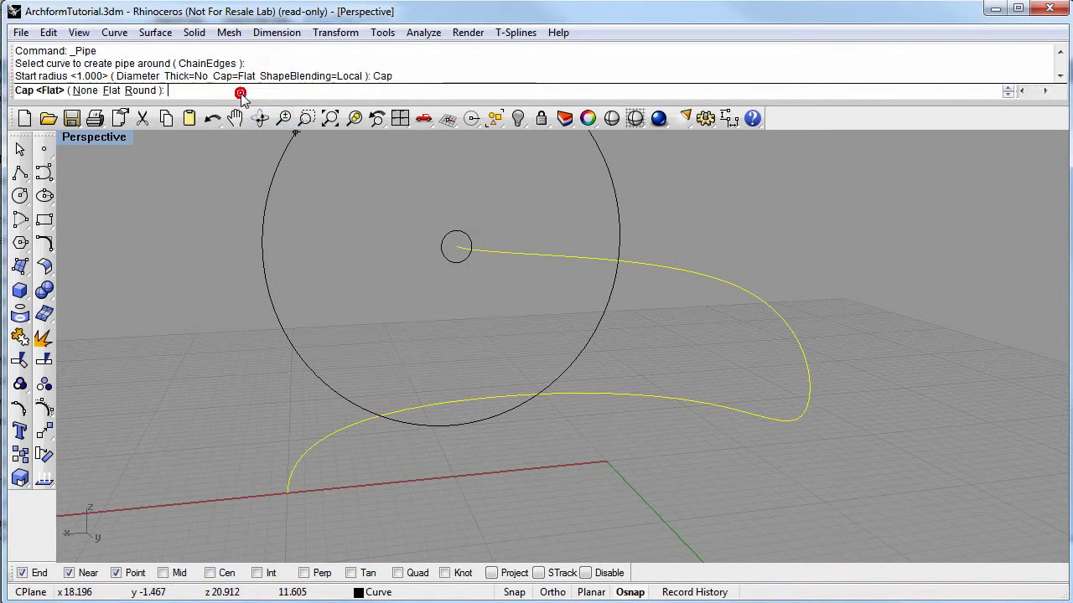
pyautogui.click(86, 91)
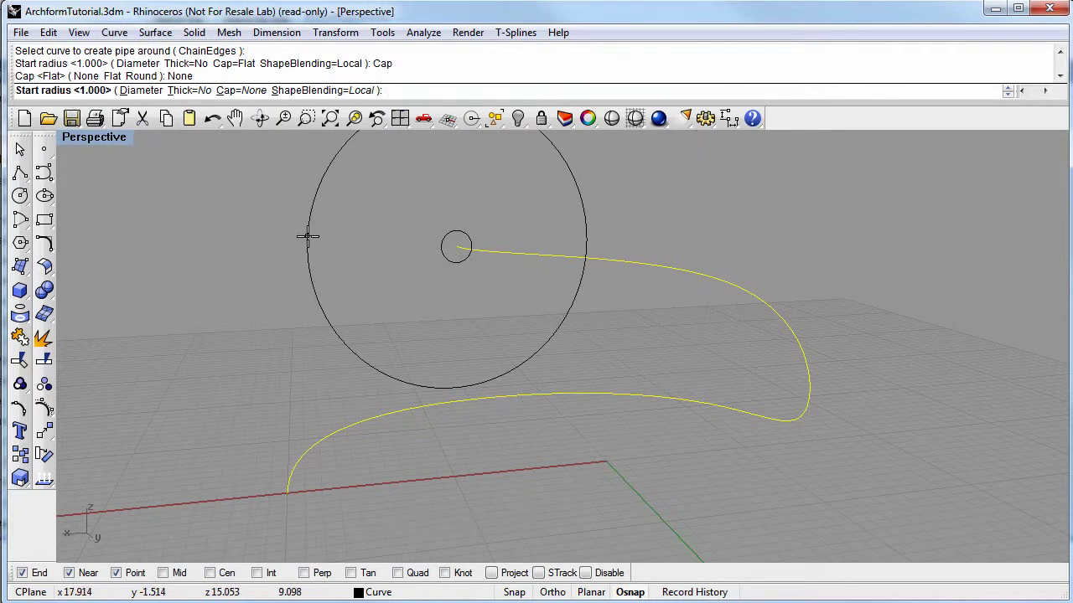
# Step: Set both the start radius and the end radius of the pipe to 0.4
pyautogui.click(425, 91)
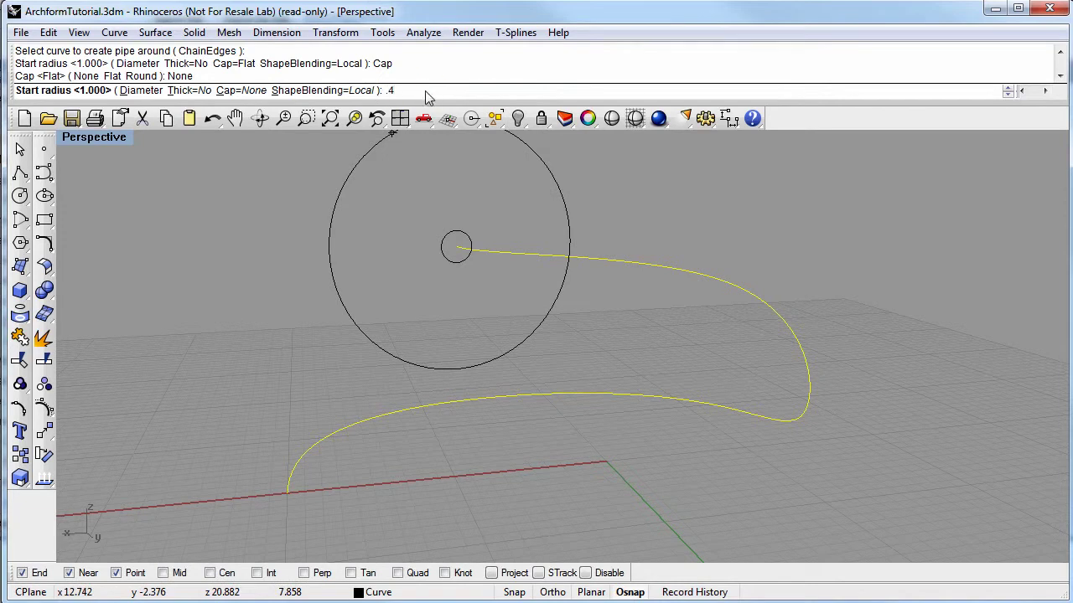
pyautogui.press('Return')
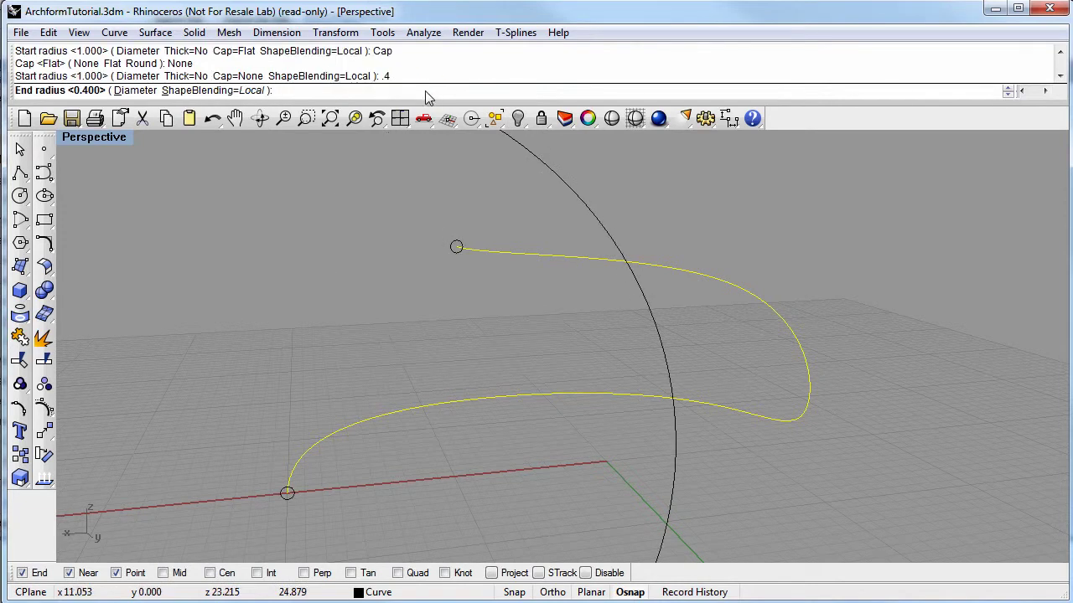
pyautogui.write('.4')
pyautogui.press('Return')
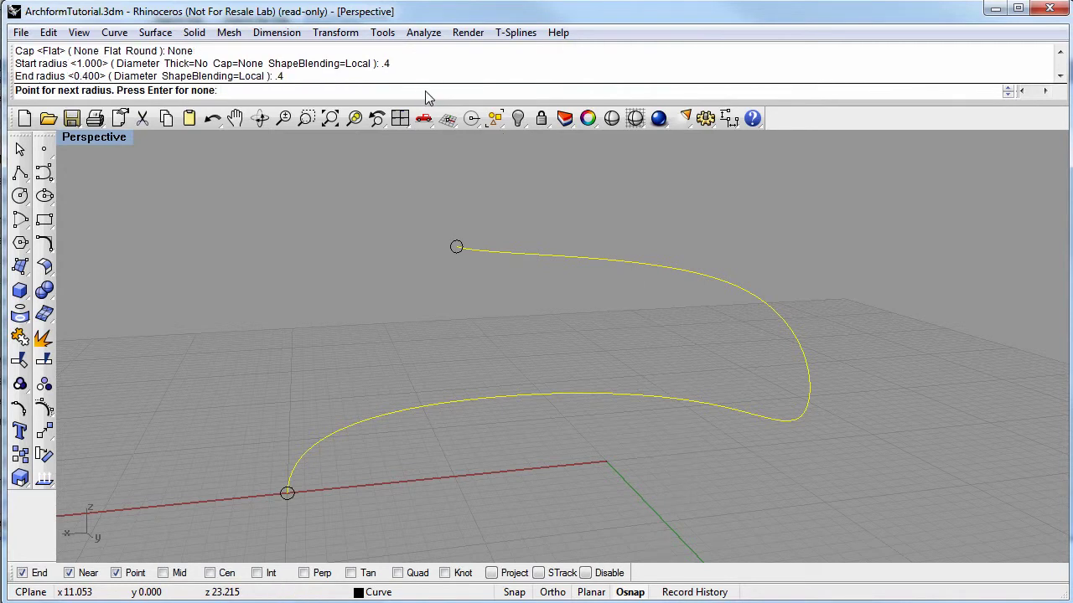
# Step: Add a radius of 4 midway along the curve's lower stretch and a radius of 2 nearer the bend, completing the pipe
pyautogui.click(520, 394)
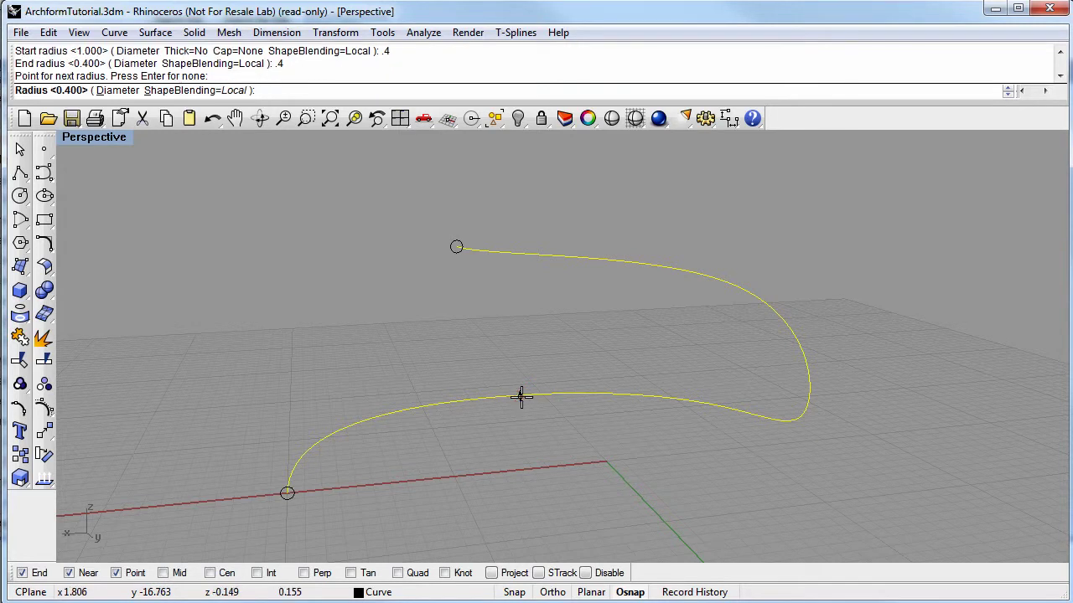
pyautogui.press('Return')
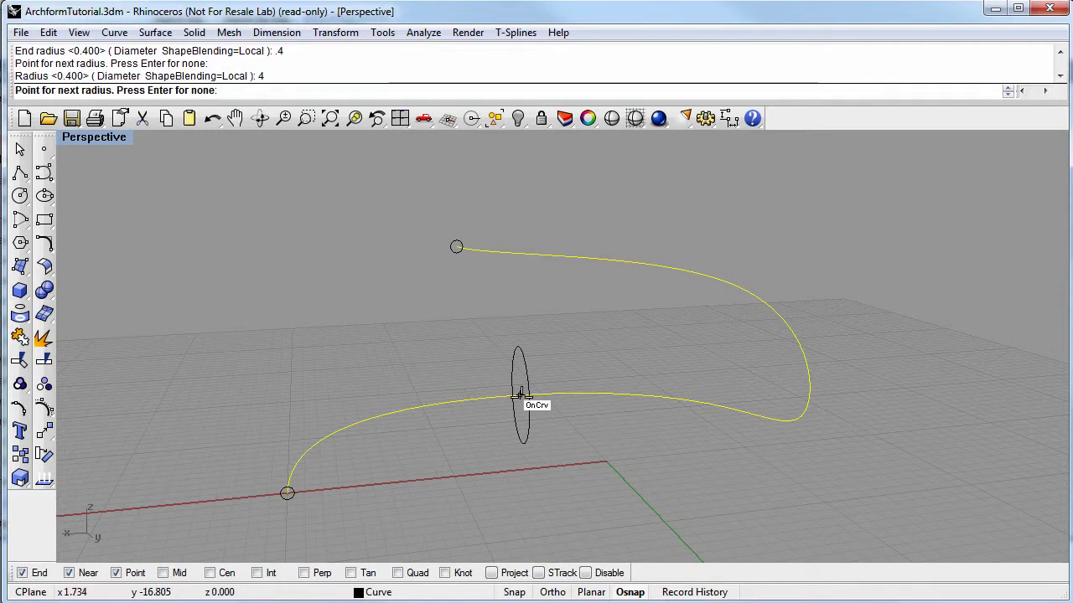
pyautogui.click(683, 415)
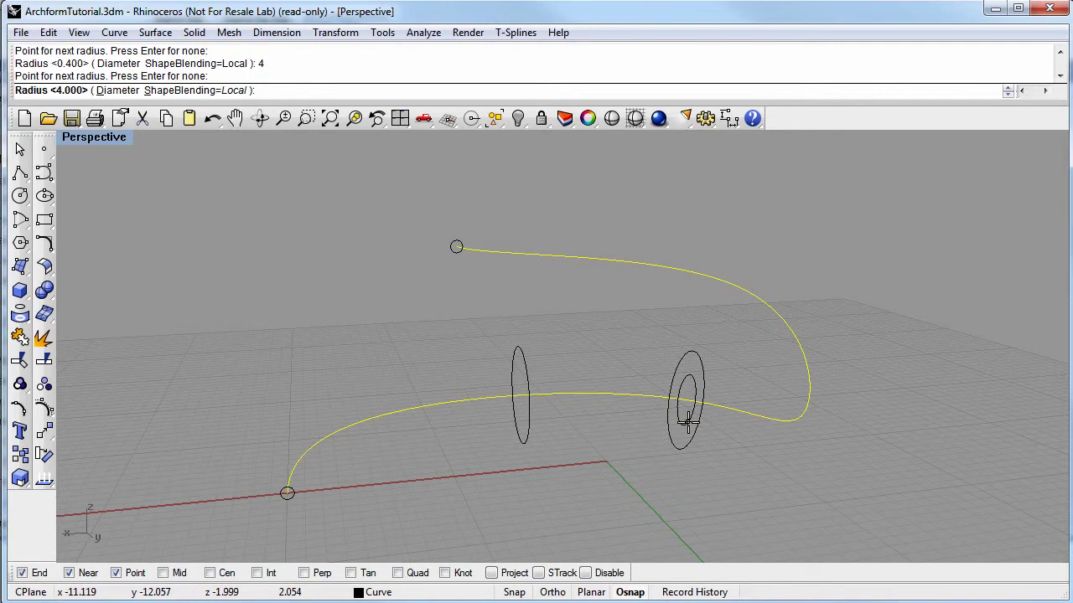
pyautogui.write('2')
pyautogui.press('Return')
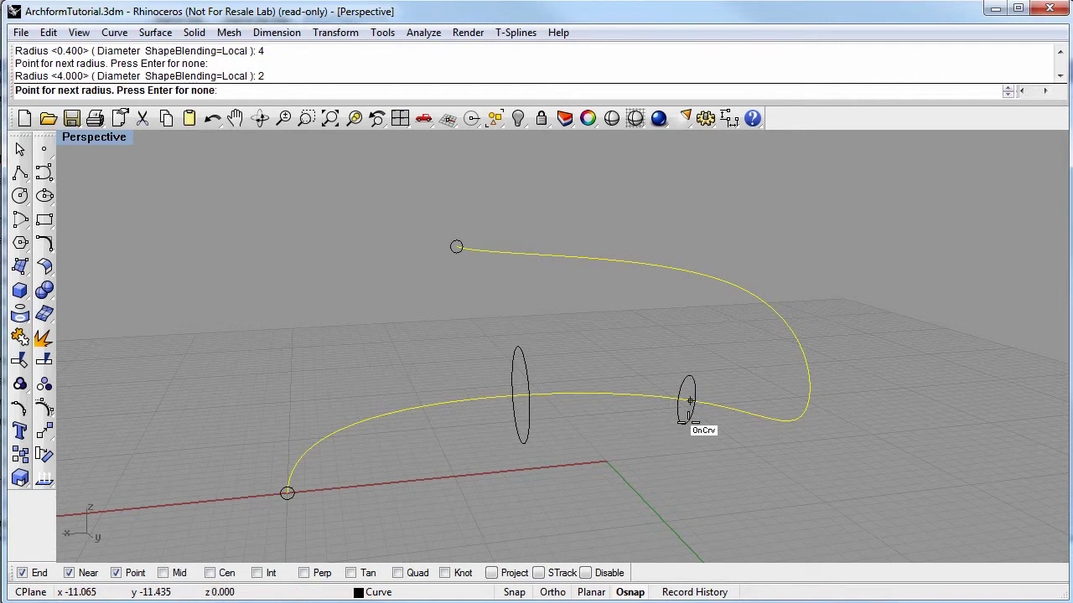
pyautogui.press('Return')
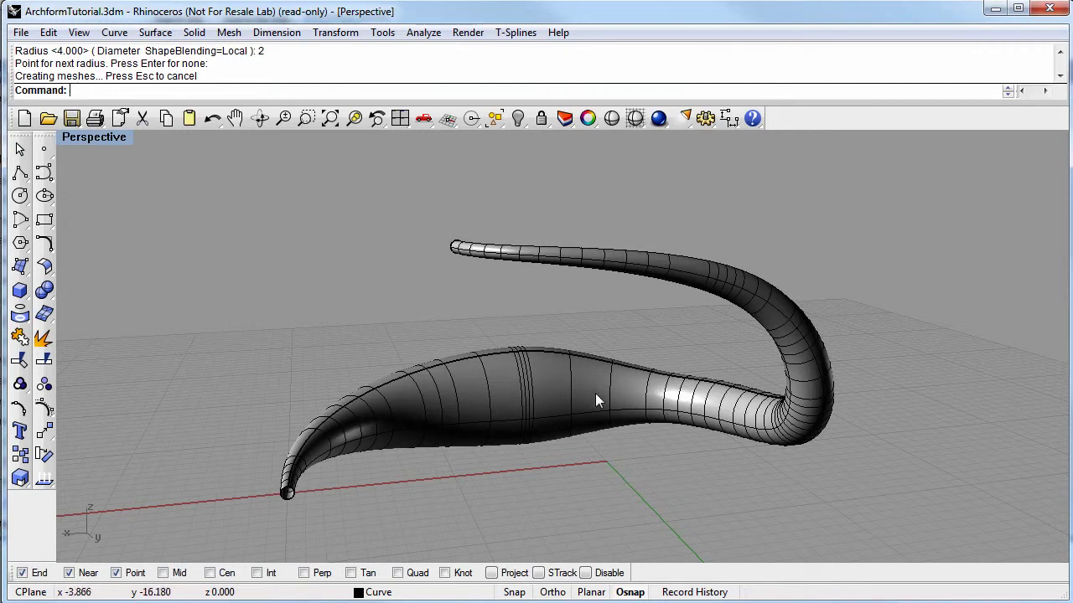
# Step: Select the pipe surface and bring up the T-Splines toolbar container beside the model
pyautogui.moveTo(698, 441); pyautogui.dragTo(676, 430, button='right')
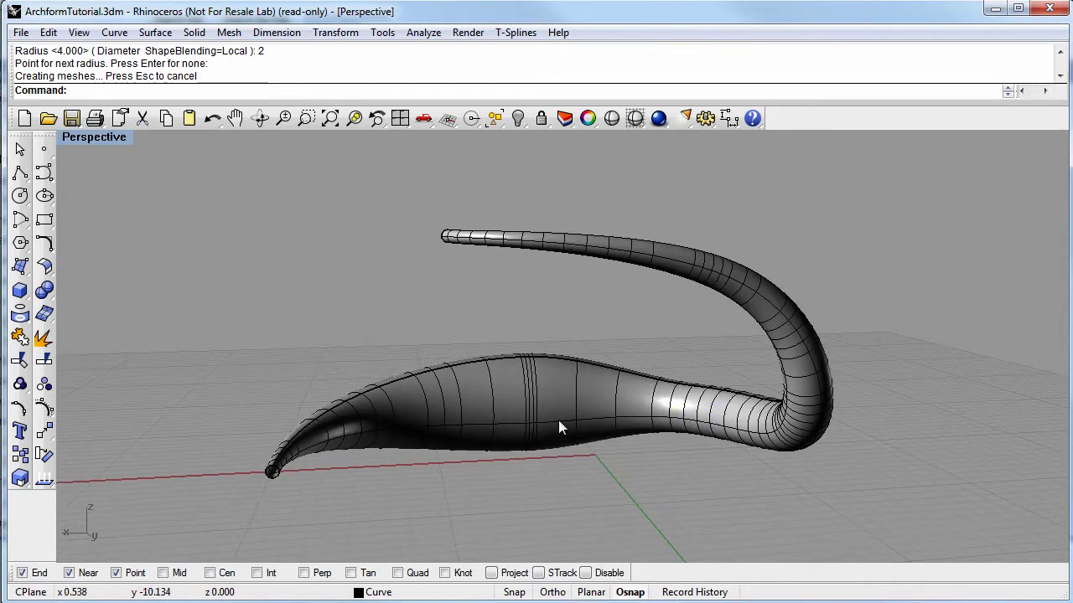
pyautogui.click(560, 421)
pyautogui.moveTo(423, 333); pyautogui.dragTo(333, 284, button='right')
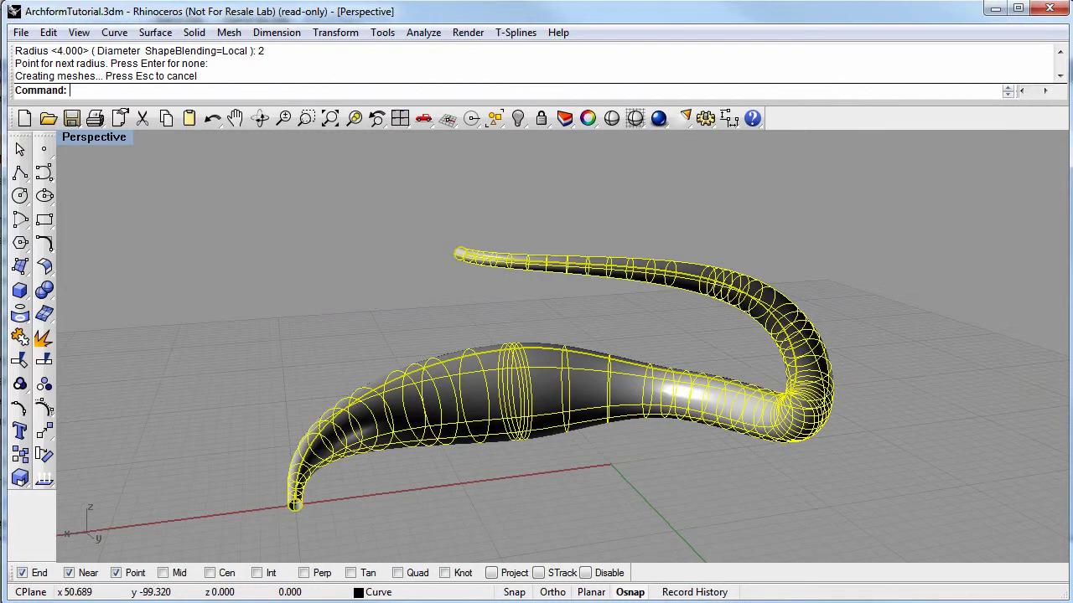
pyautogui.middleClick(143, 206)
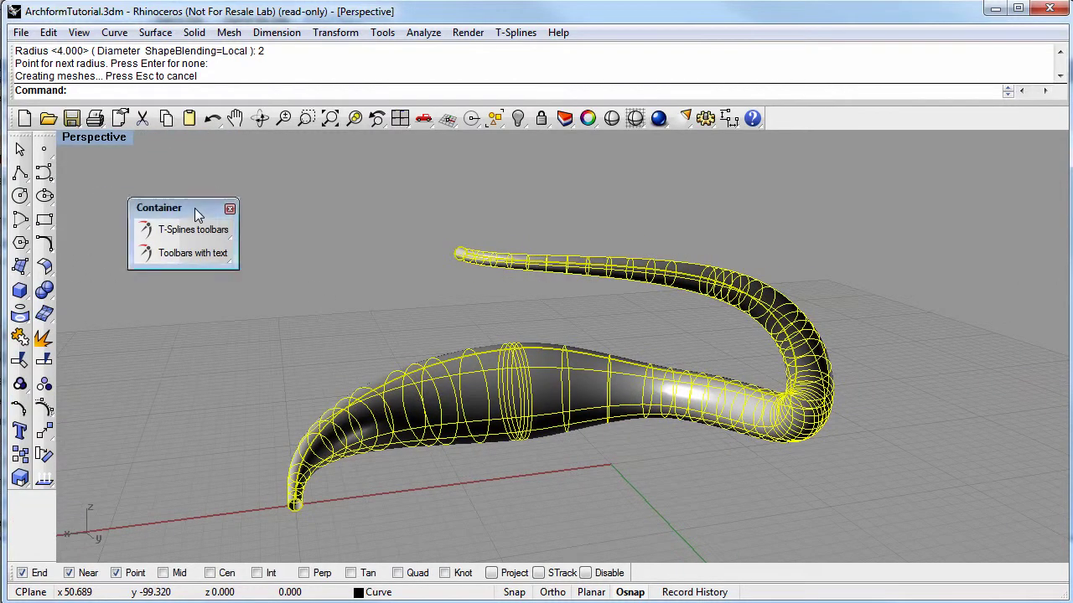
pyautogui.moveTo(184, 211); pyautogui.dragTo(184, 191)
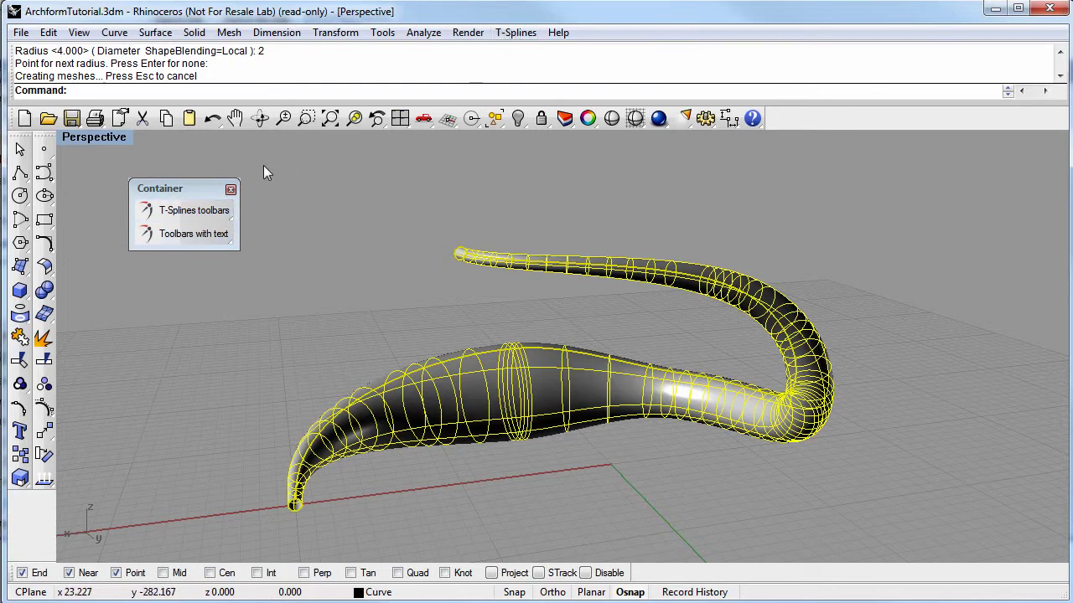
pyautogui.moveTo(168, 189); pyautogui.dragTo(162, 177)
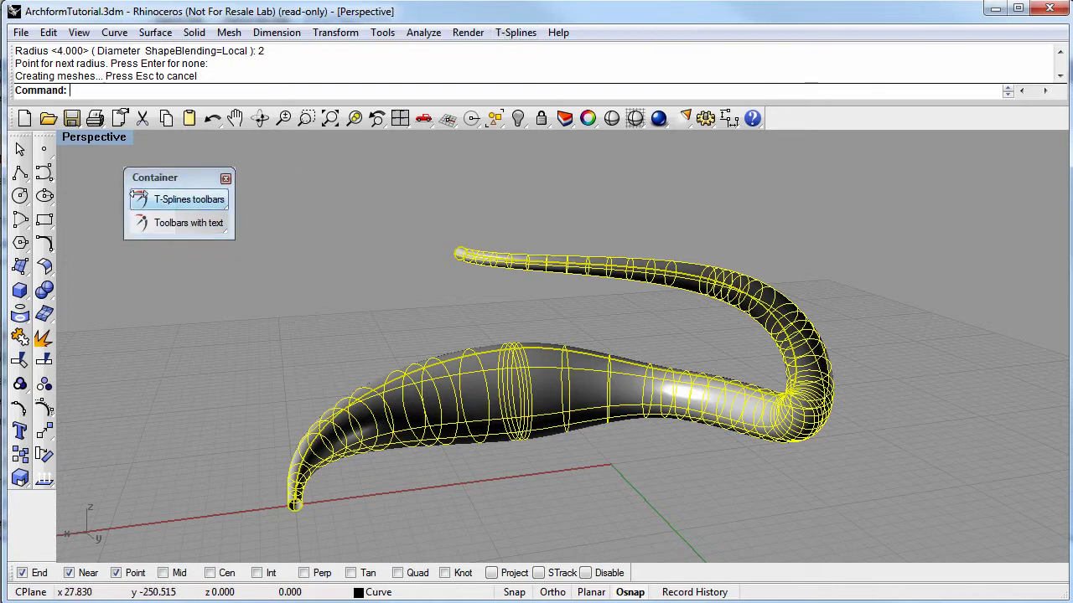
# Step: Float the T-Splines Main icons + text toolbar below the container and widen it into a compact multi-column block
pyautogui.click(191, 231)
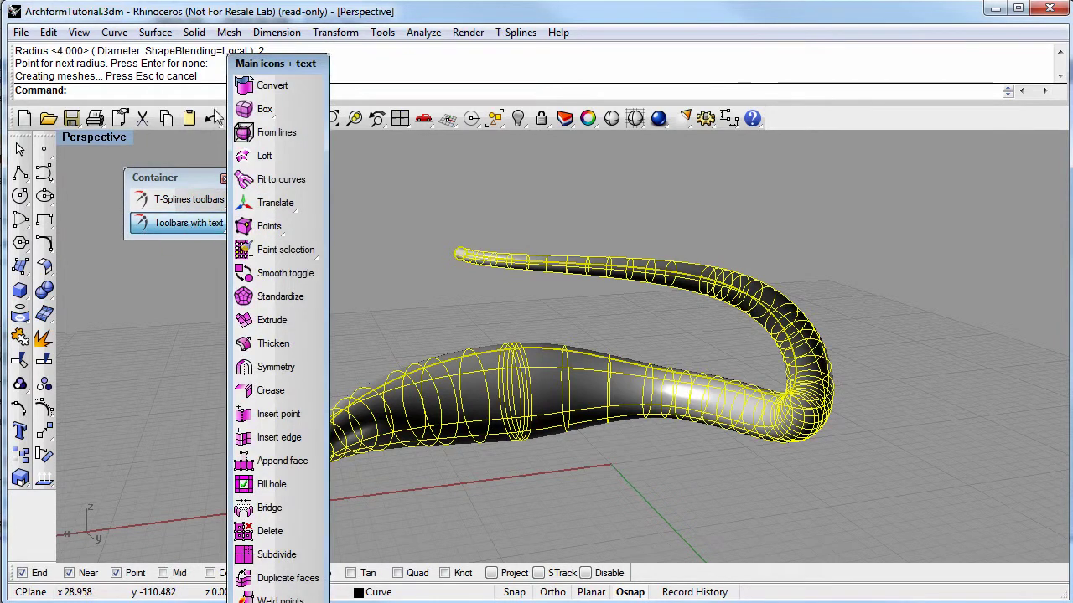
pyautogui.moveTo(250, 64); pyautogui.dragTo(137, 289)
pyautogui.moveTo(213, 324); pyautogui.dragTo(434, 323)
pyautogui.moveTo(352, 280); pyautogui.dragTo(329, 305)
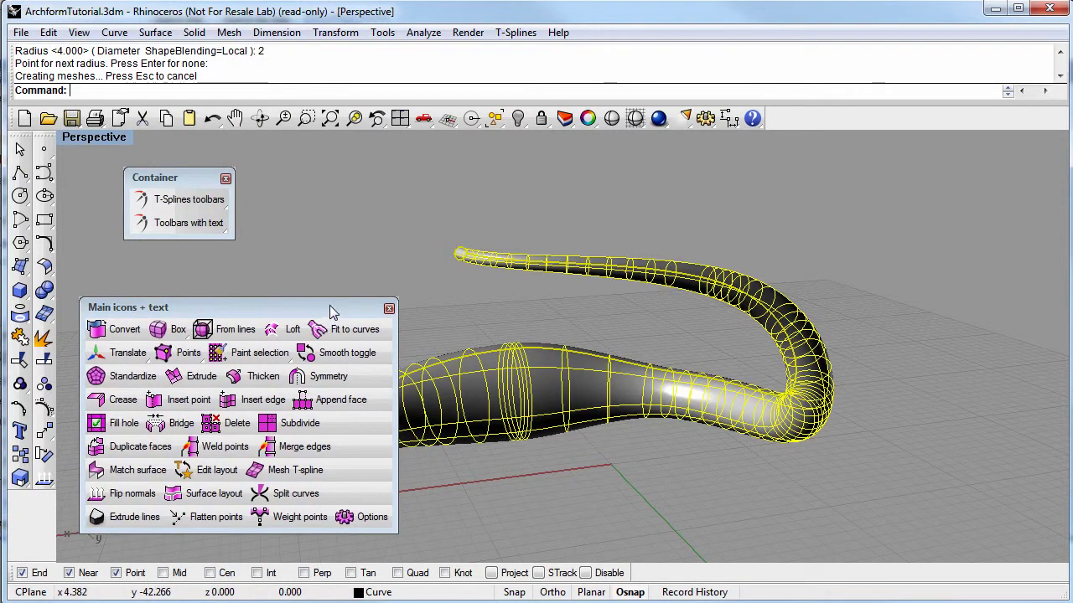
# Step: Activate the T-Splines Translate manipulator on the selected pipe and view it from different angles
pyautogui.click(130, 356)
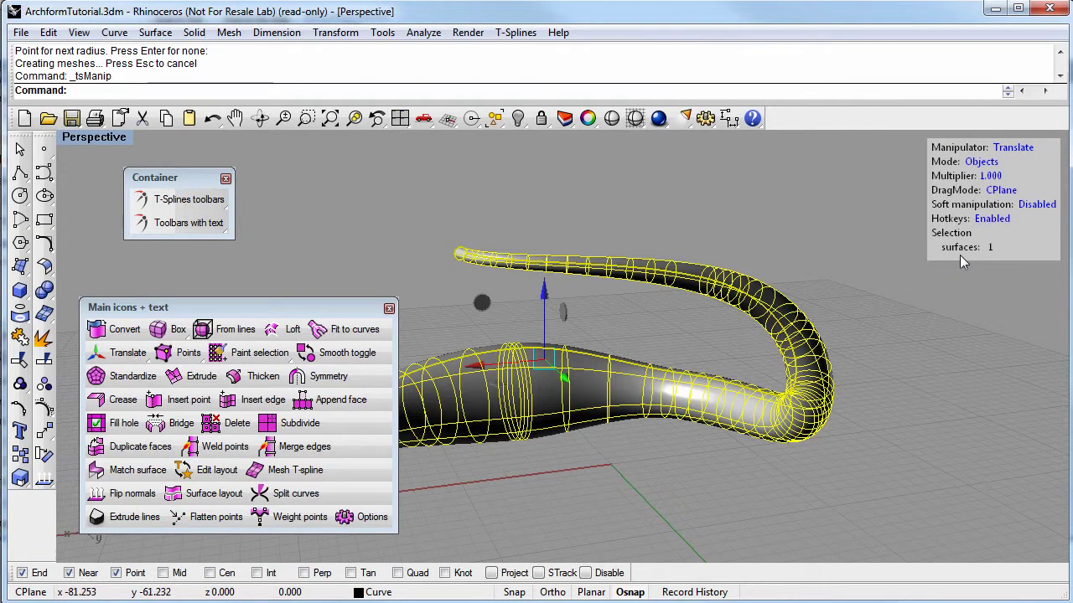
pyautogui.click(895, 389)
pyautogui.click(688, 393)
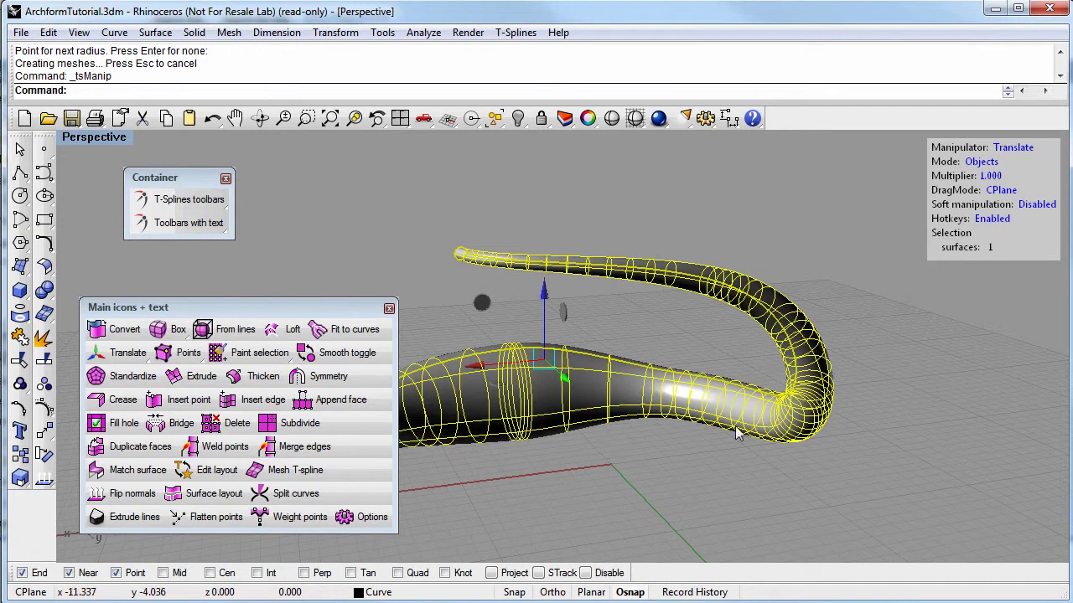
pyautogui.moveTo(714, 431)
pyautogui.mouseDown(button='right')
pyautogui.moveTo(825, 376)
pyautogui.moveTo(783, 417)
pyautogui.moveTo(741, 397)
pyautogui.mouseUp(button='right')
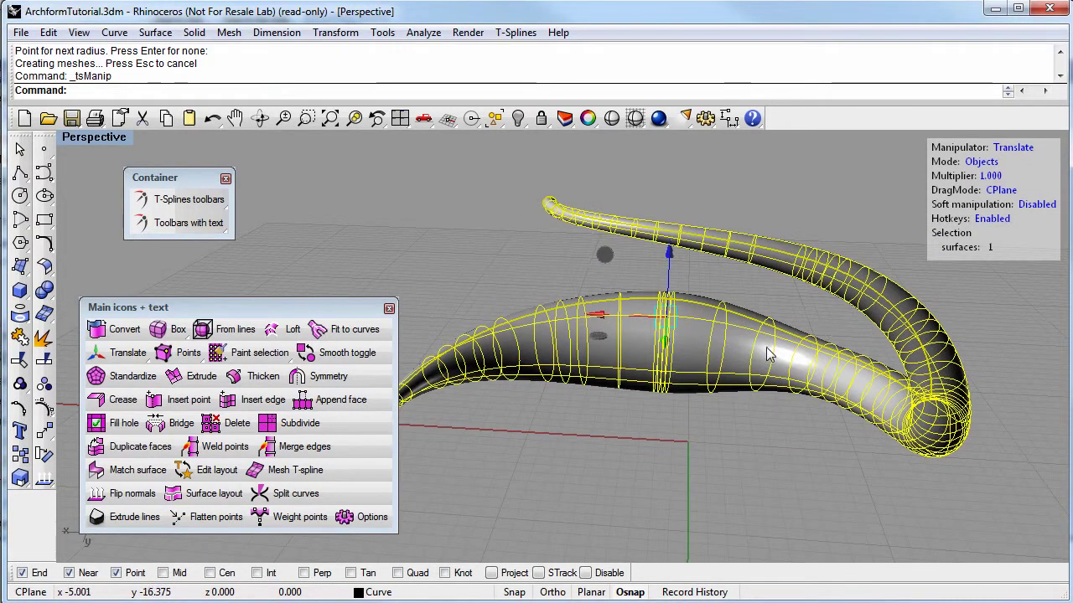
pyautogui.moveTo(622, 388)
pyautogui.mouseDown(button='right')
pyautogui.moveTo(620, 411)
pyautogui.moveTo(598, 411)
pyautogui.mouseUp(button='right')
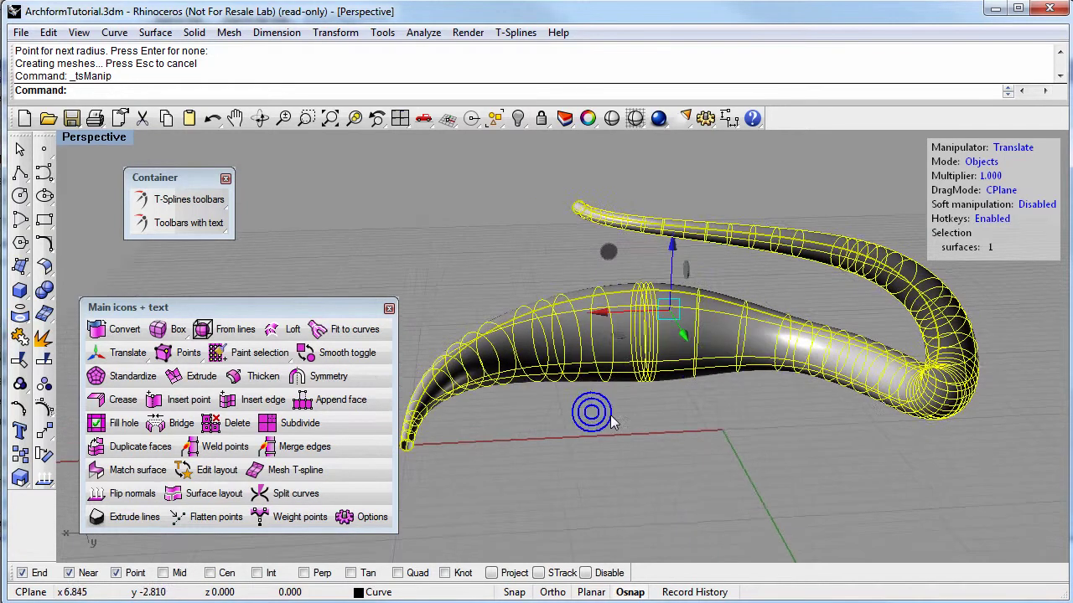
# Step: Try to convert the pipe directly into a T-spline surface, and undo the conversion
pyautogui.click(120, 333)
pyautogui.moveTo(730, 386); pyautogui.dragTo(739, 447, button='right')
pyautogui.click(732, 410)
pyautogui.hotkey('ctrl', 'z')
pyautogui.click(739, 447)
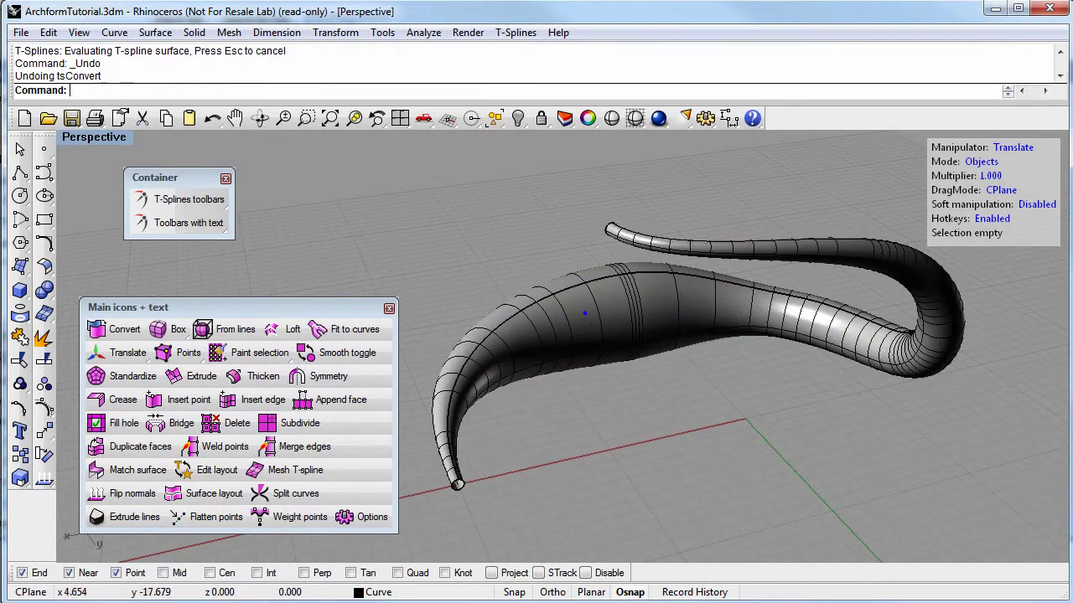
pyautogui.moveTo(587, 314); pyautogui.dragTo(534, 285, button='right')
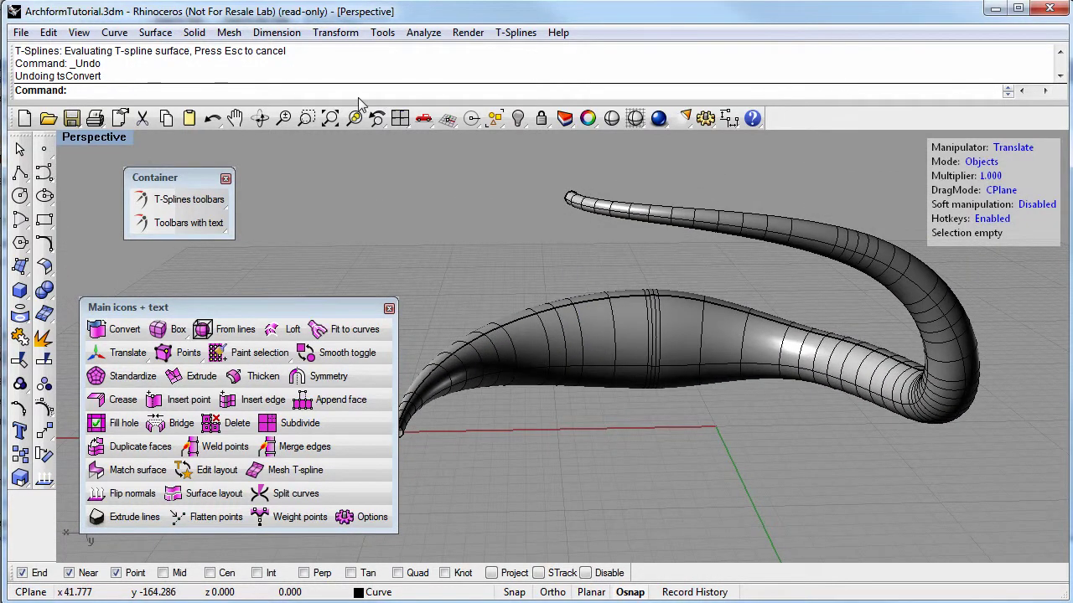
pyautogui.click(338, 36)
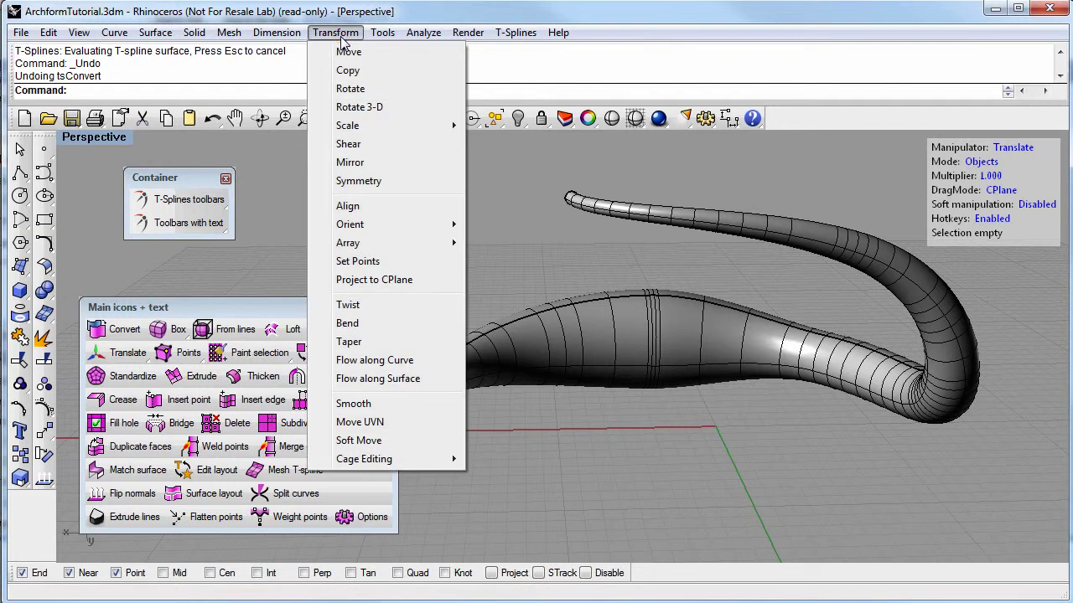
pyautogui.moveTo(374, 38)
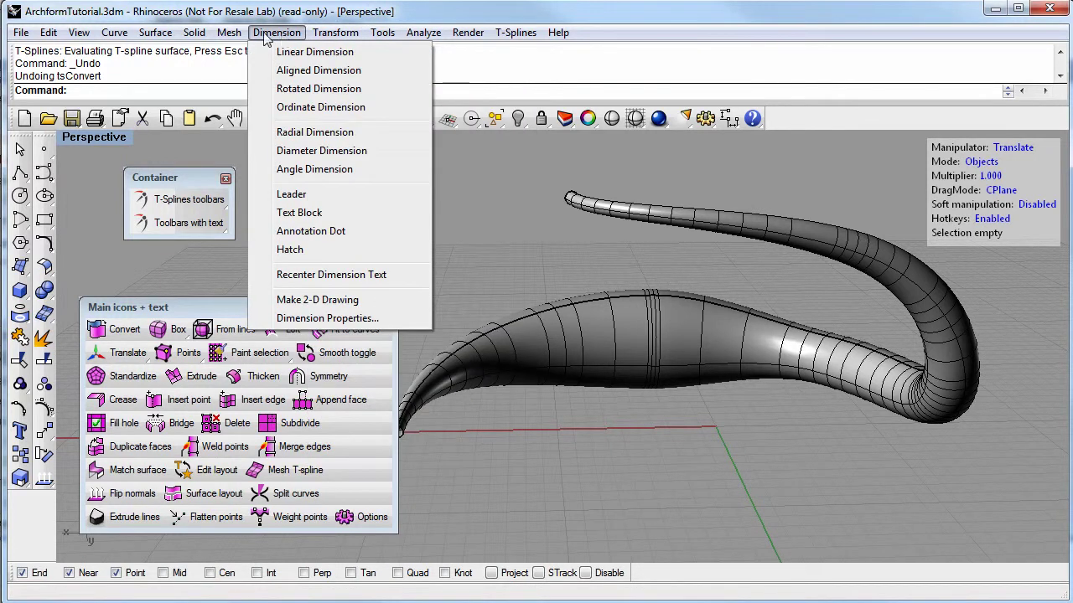
pyautogui.moveTo(232, 33)
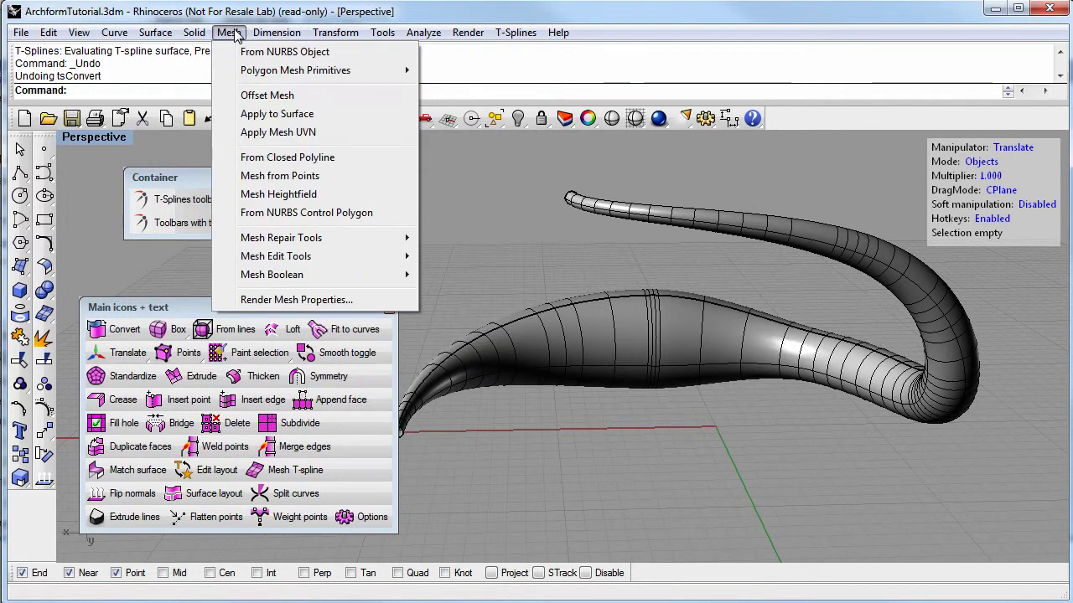
pyautogui.click(232, 33)
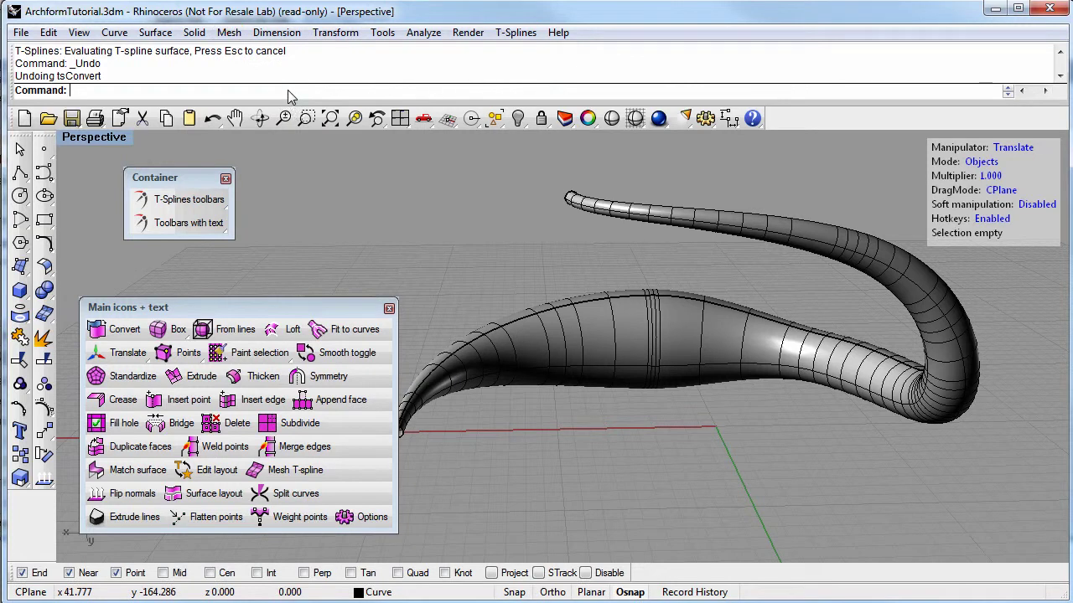
# Step: Rebuild the pipe surface with a point count of 20 in U and 4 in V
pyautogui.write('Reb')
pyautogui.press('Return')
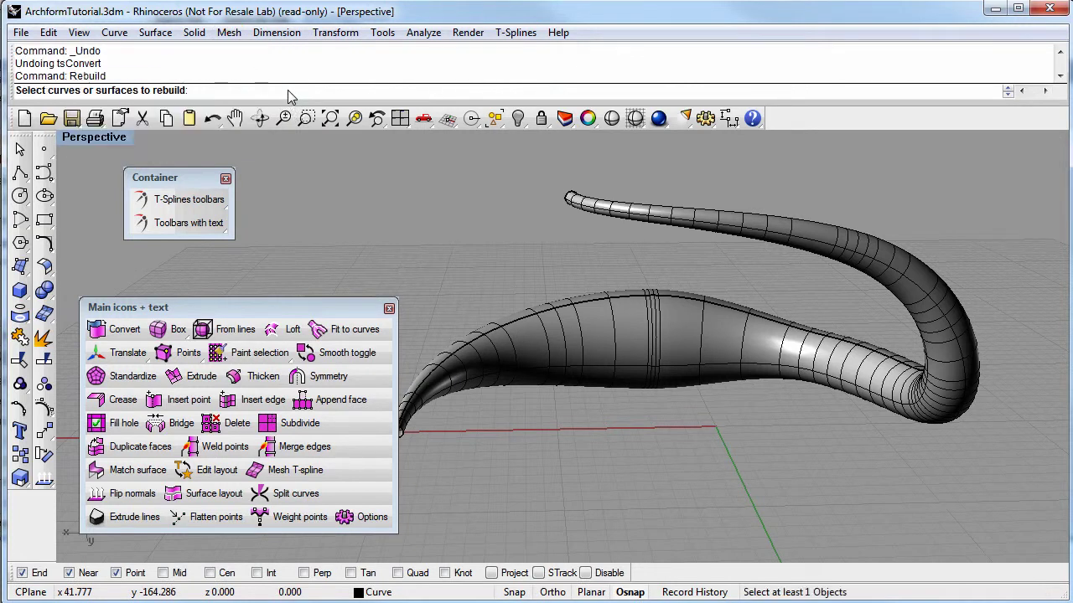
pyautogui.click(684, 356)
pyautogui.press('Return')
pyautogui.moveTo(534, 164); pyautogui.dragTo(492, 199)
pyautogui.moveTo(505, 241); pyautogui.dragTo(478, 242)
pyautogui.write('20')
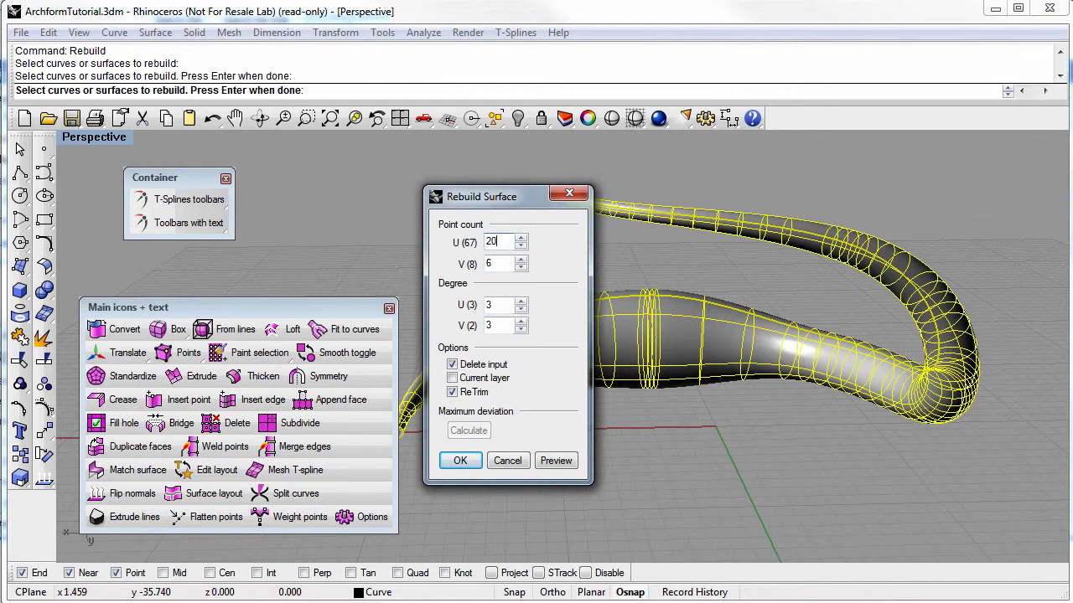
pyautogui.press('Tab')
pyautogui.write('4')
pyautogui.click(461, 461)
pyautogui.moveTo(580, 431); pyautogui.dragTo(552, 347, button='right')
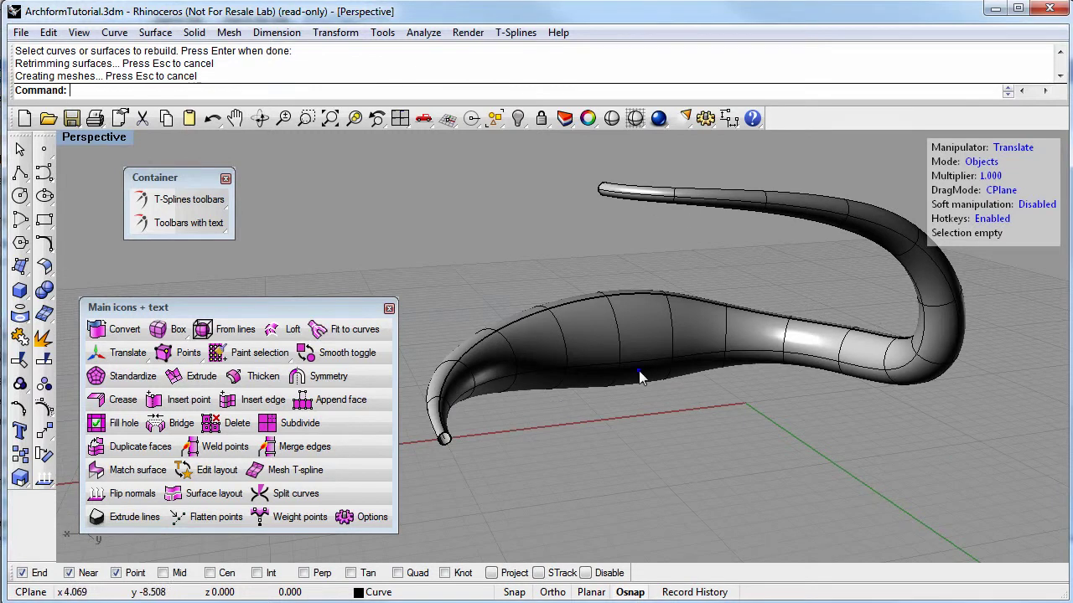
pyautogui.moveTo(642, 371); pyautogui.dragTo(625, 398, button='right')
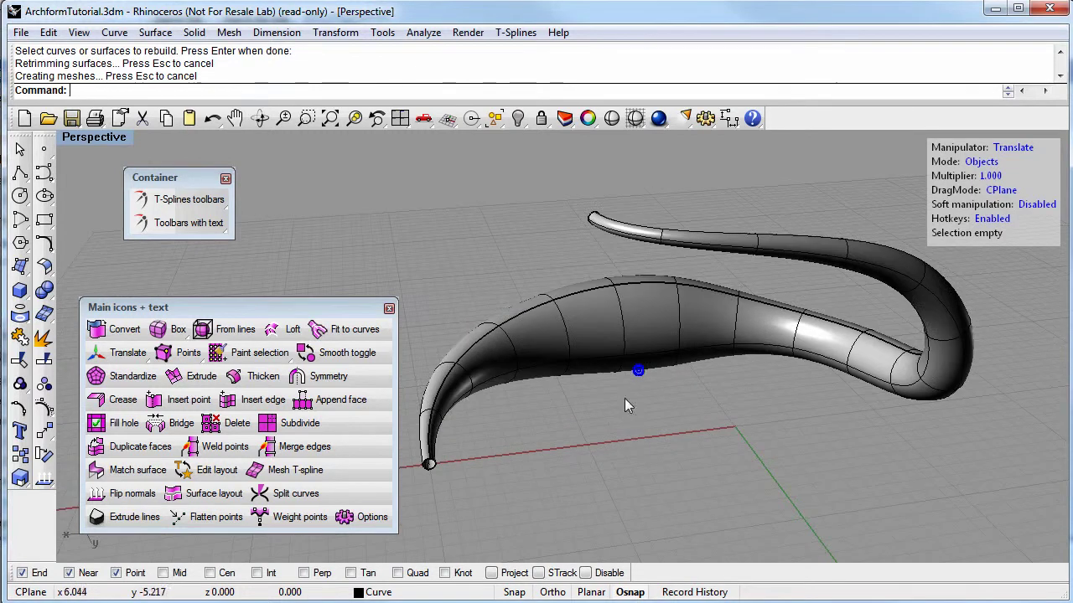
# Step: Convert the rebuilt pipe surface to a T-spline surface without keeping a copy
pyautogui.click(117, 330)
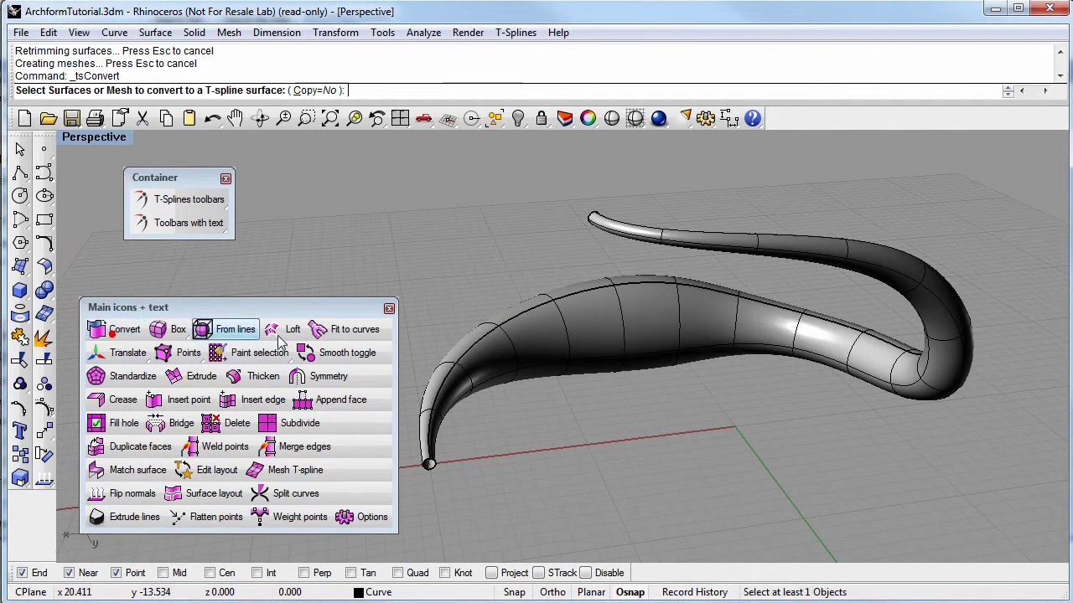
pyautogui.click(567, 350)
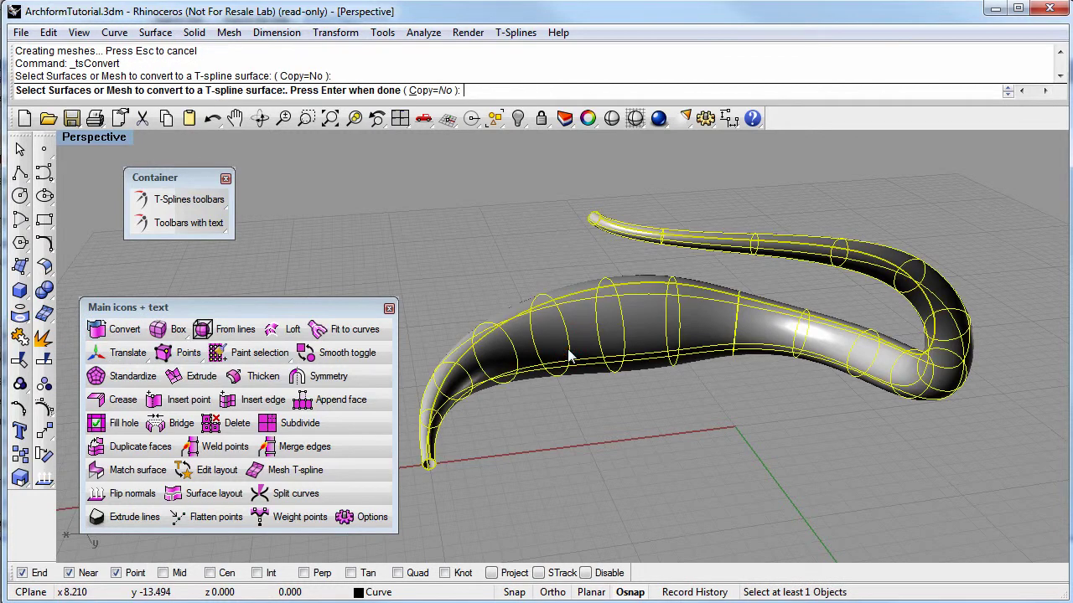
pyautogui.press('Return')
pyautogui.moveTo(629, 415); pyautogui.dragTo(696, 461, button='right')
pyautogui.moveTo(517, 467); pyautogui.dragTo(657, 477, button='right')
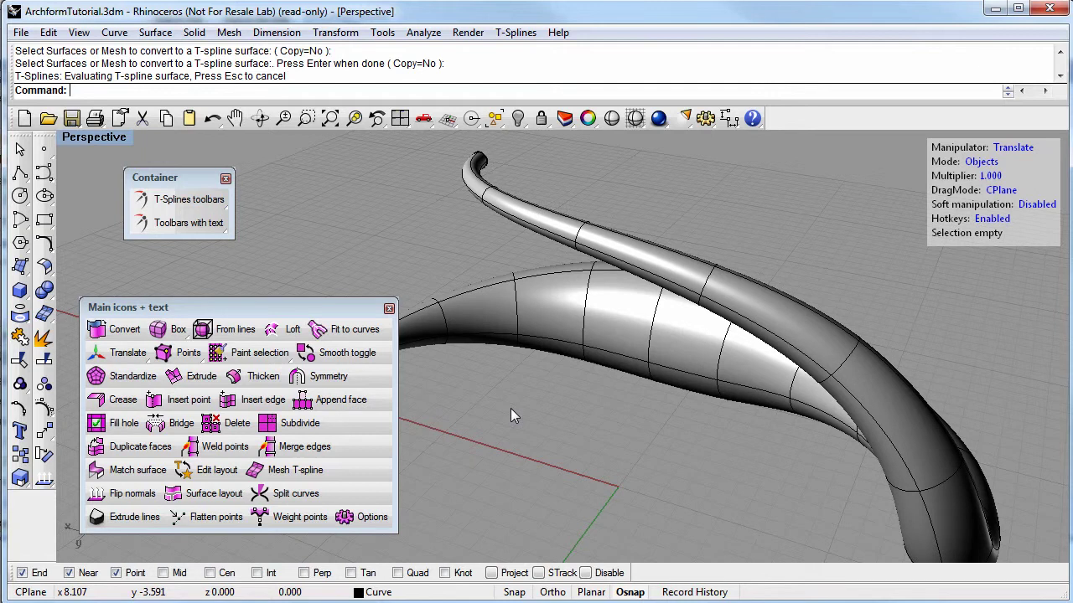
# Step: Fill the open hole at the pipe's tip next to its thick section with the T-Splines Fill hole command
pyautogui.moveTo(599, 407); pyautogui.dragTo(438, 431, button='right')
pyautogui.scroll(2, 491, 402)
pyautogui.scroll(4, 508, 430)
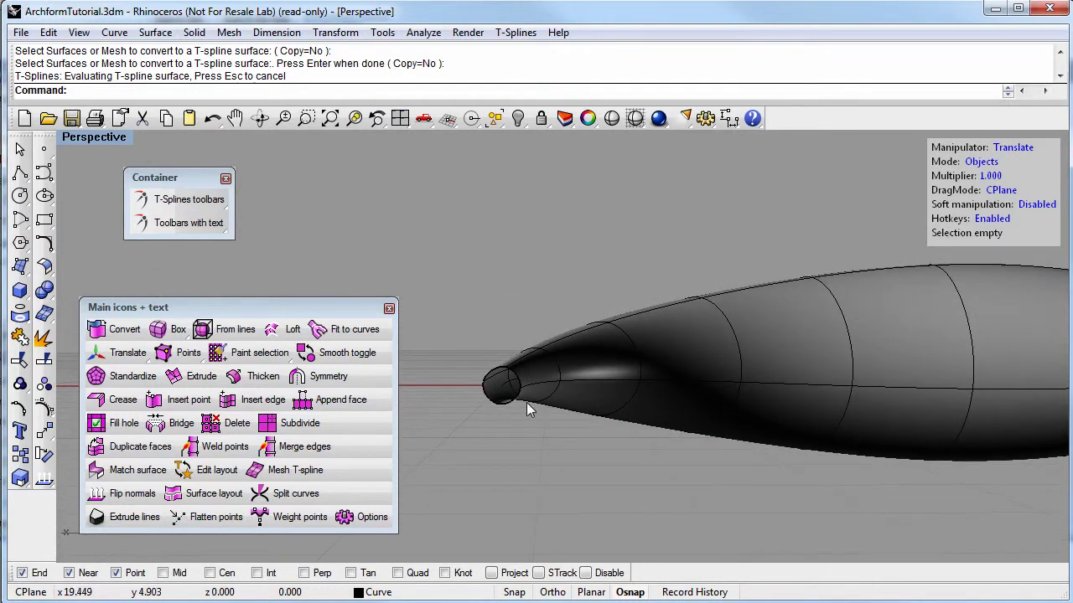
pyautogui.moveTo(586, 426); pyautogui.dragTo(614, 458, button='right')
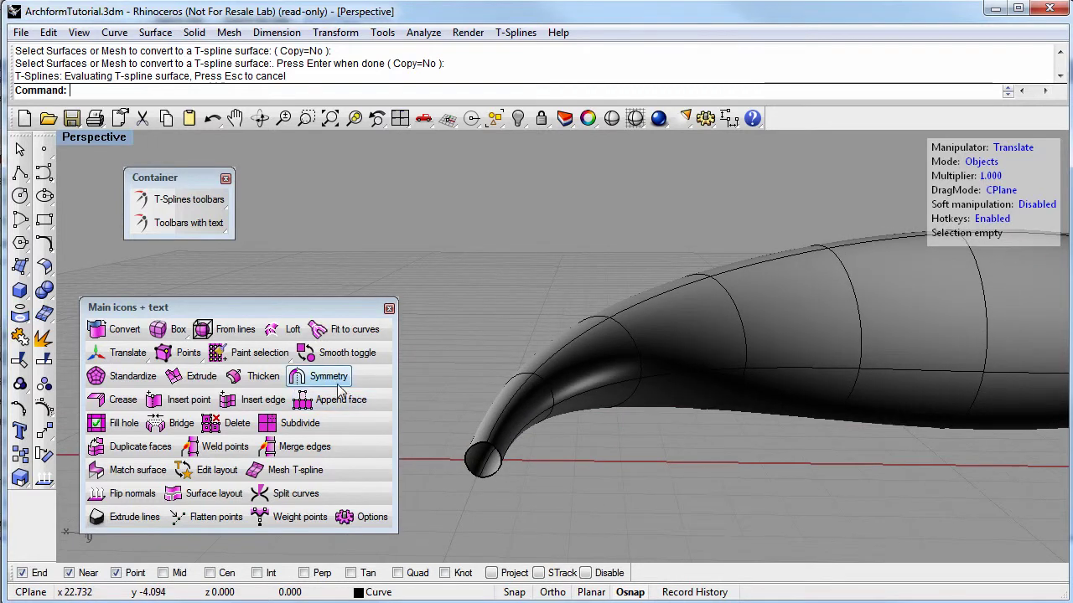
pyautogui.click(117, 424)
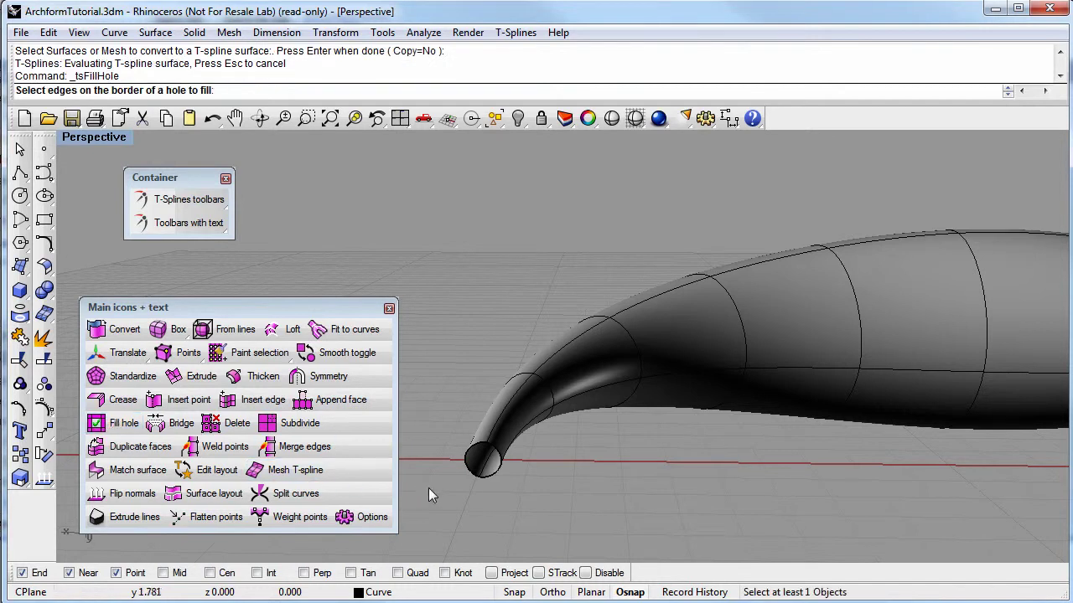
pyautogui.click(472, 475)
pyautogui.press('Return')
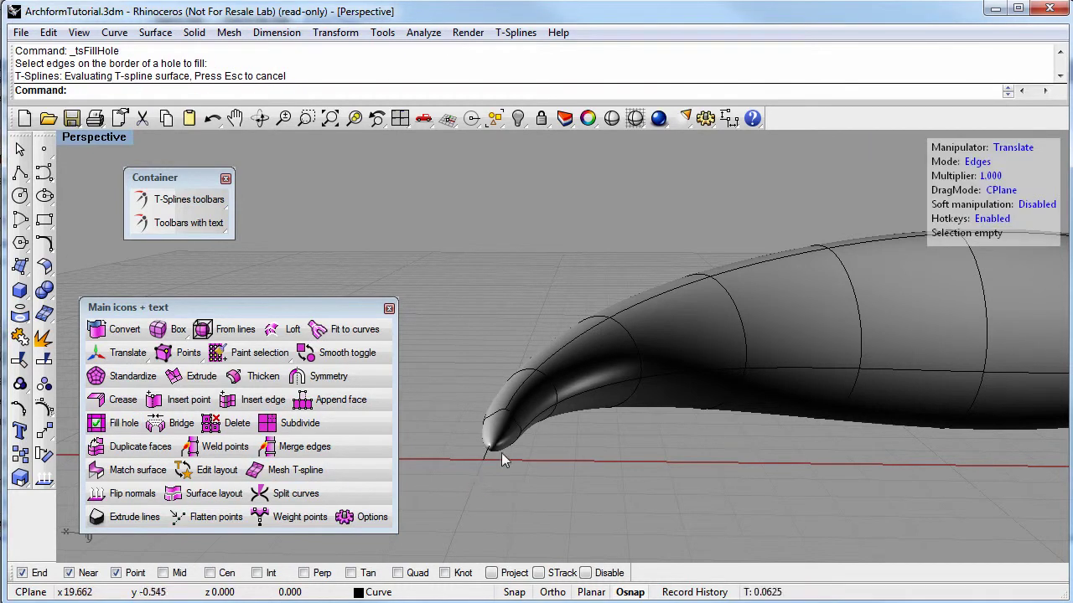
# Step: Fill the remaining hole at the opposite, thinner end of the pipe
pyautogui.moveTo(488, 437); pyautogui.dragTo(643, 359, button='right')
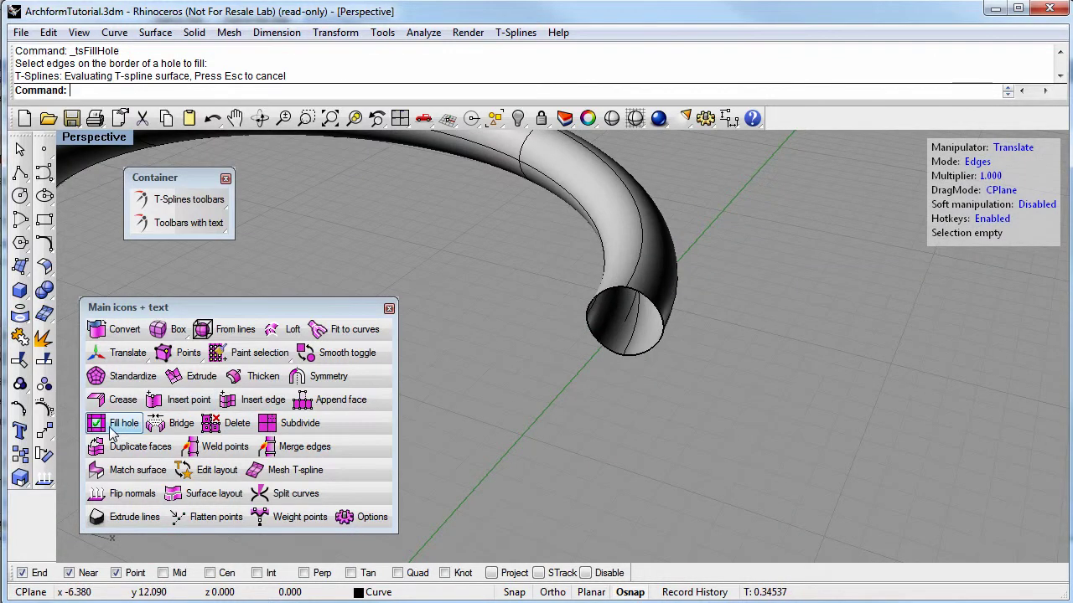
pyautogui.click(117, 426)
pyautogui.click(621, 356)
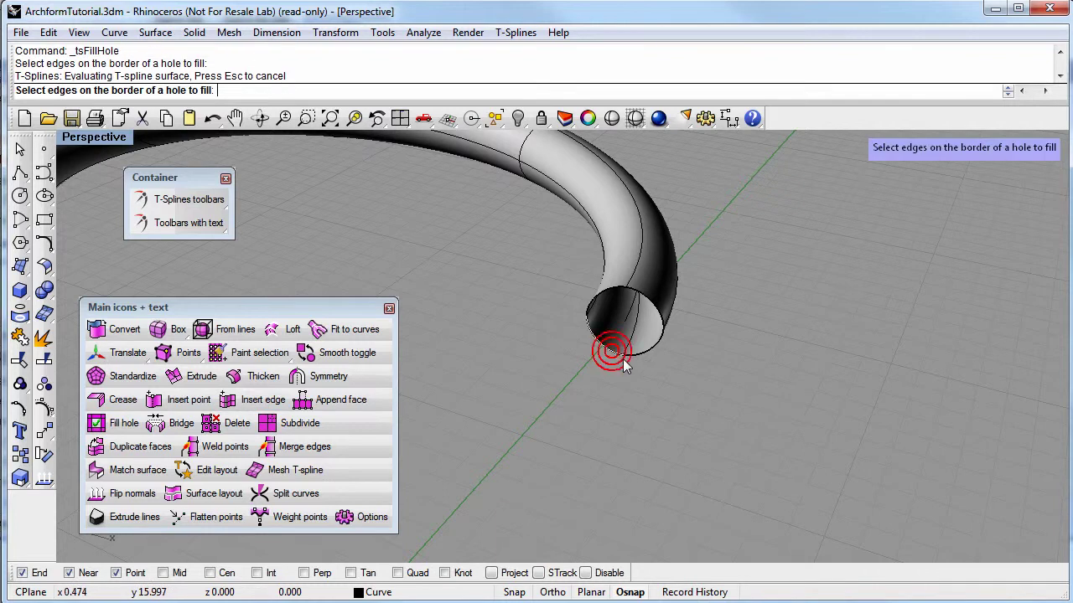
pyautogui.press('Return')
pyautogui.moveTo(636, 290); pyautogui.dragTo(690, 332, button='right')
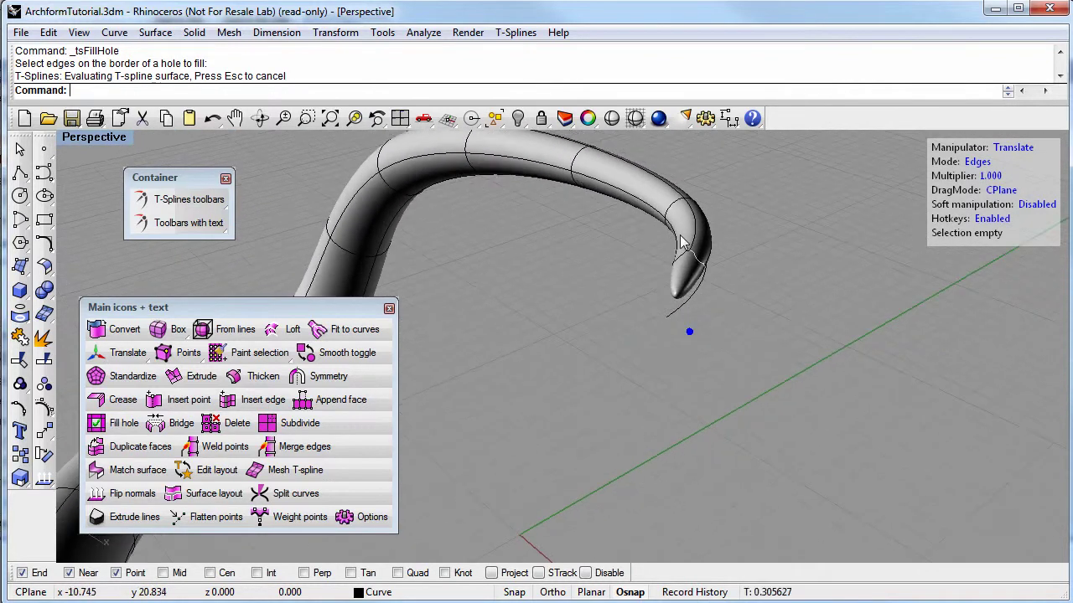
# Step: Return the T-Splines selection mode to Objects and make the capped T-spline pipe uniform
pyautogui.click(985, 162)
pyautogui.click(704, 218)
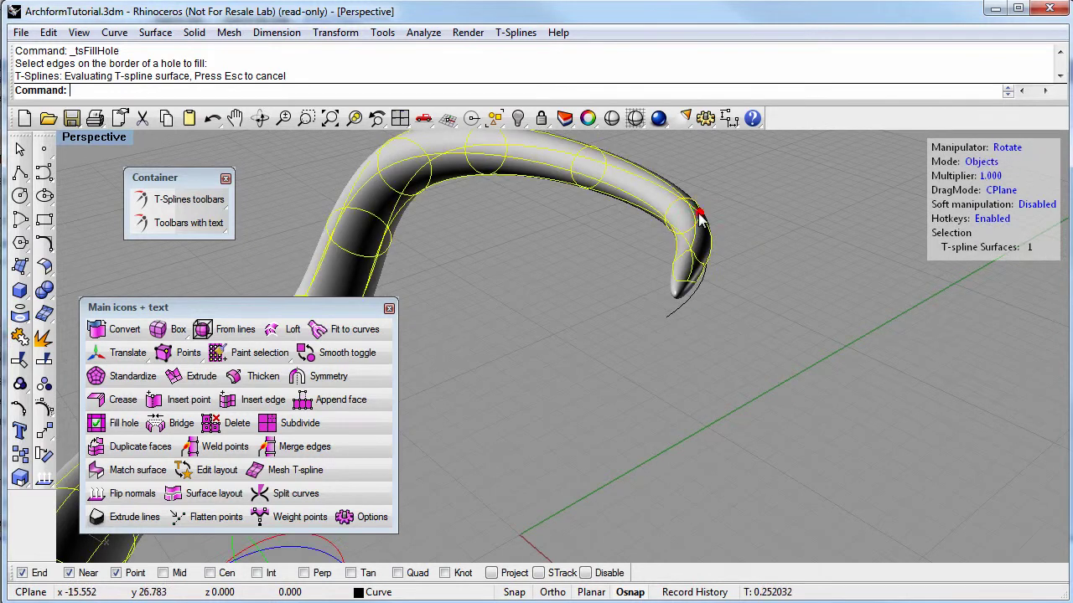
pyautogui.click(729, 288)
pyautogui.moveTo(713, 302); pyautogui.dragTo(631, 410, button='right')
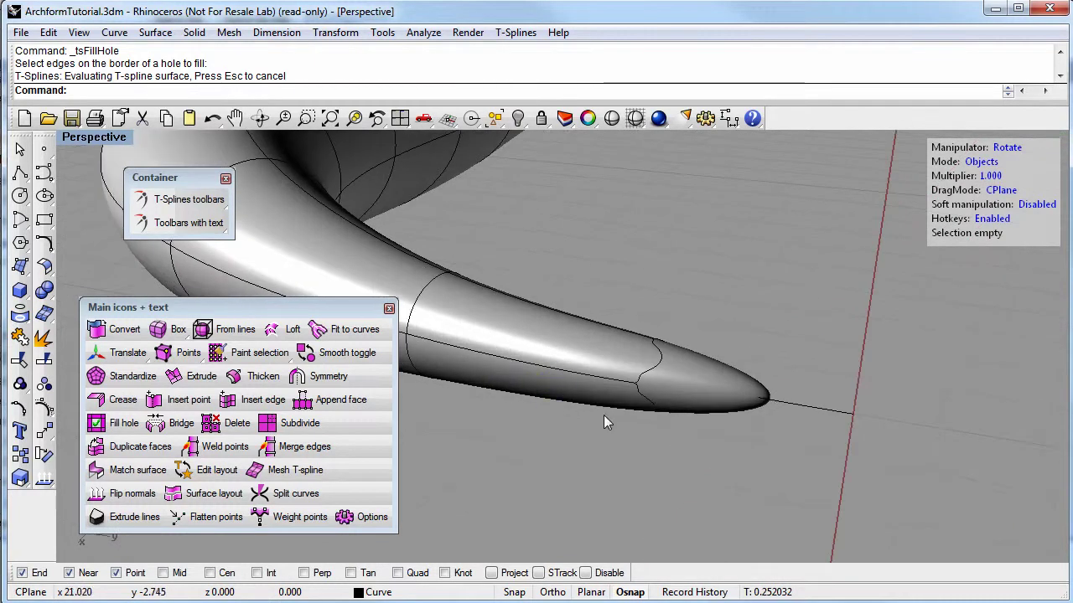
pyautogui.rightClick(226, 474)
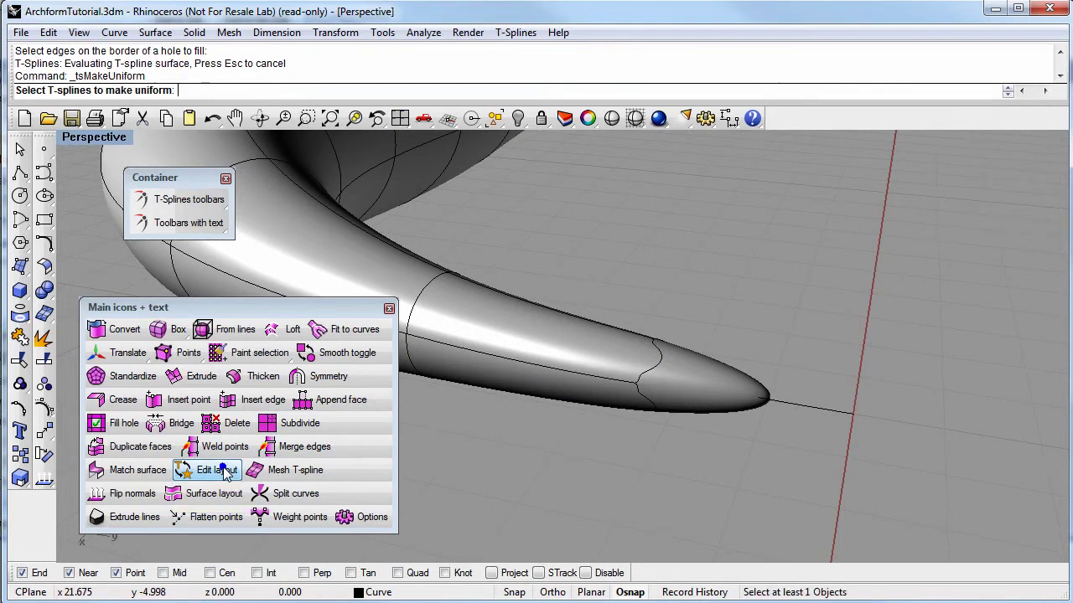
pyautogui.click(672, 399)
pyautogui.press('Return')
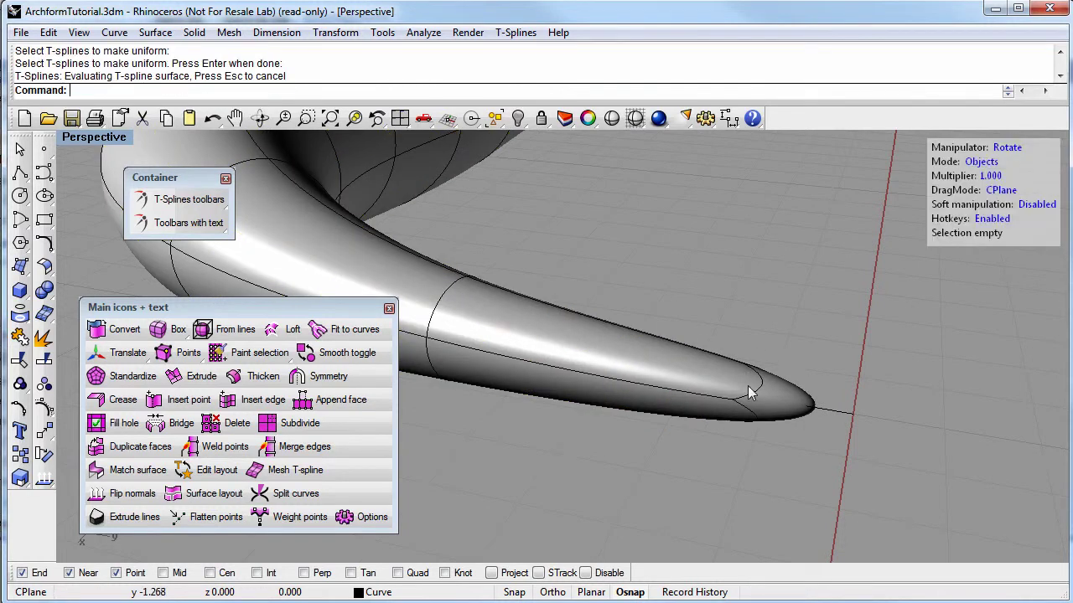
# Step: Toggle the T-spline pipe from smooth display to its faceted box display
pyautogui.moveTo(788, 398); pyautogui.dragTo(647, 359, button='right')
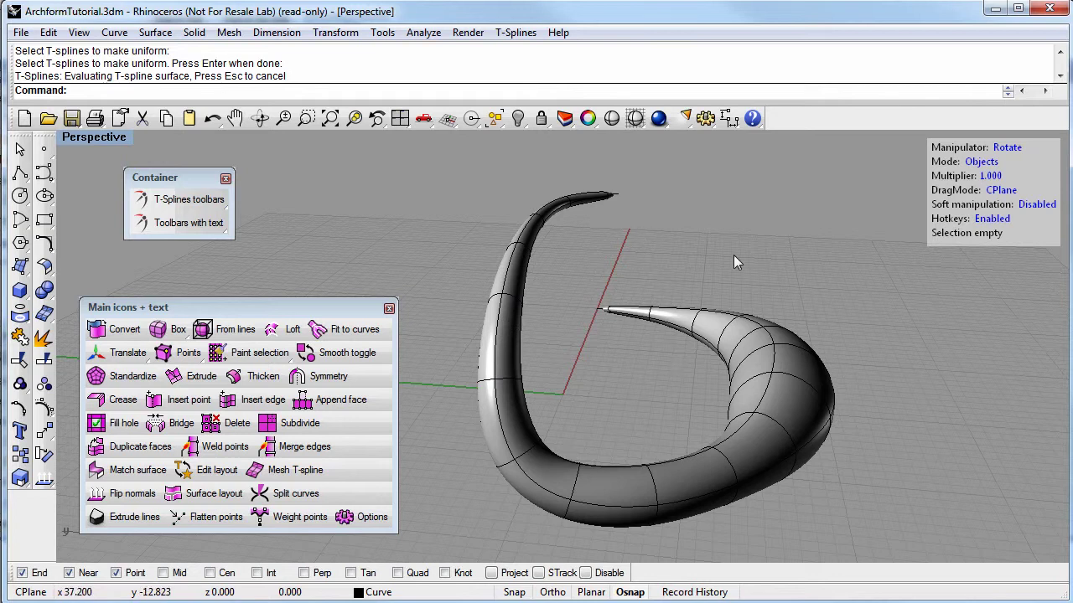
pyautogui.moveTo(573, 379); pyautogui.dragTo(587, 410, button='right')
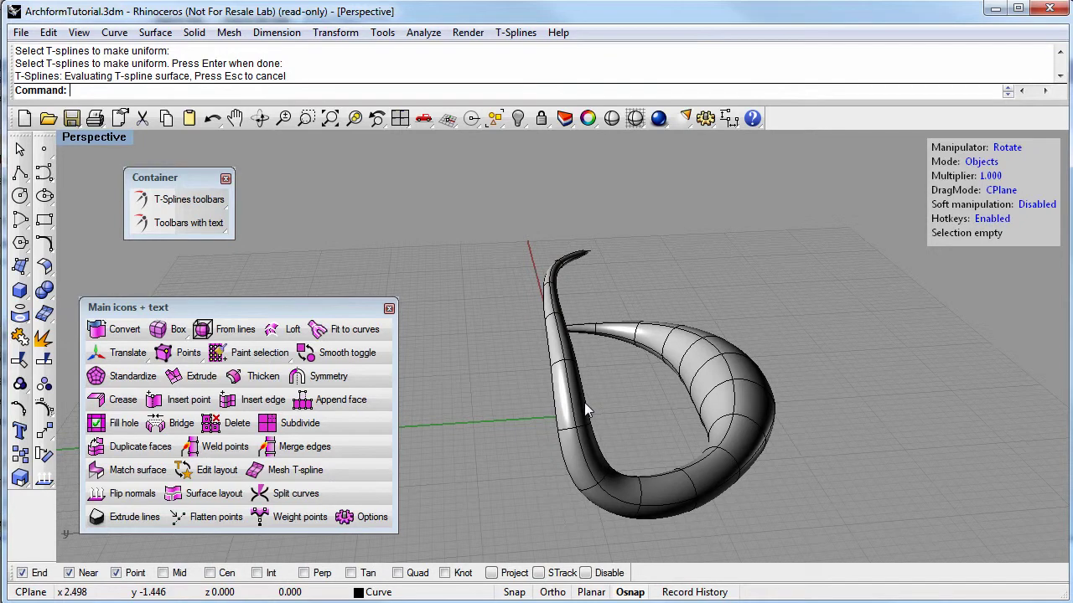
pyautogui.moveTo(618, 427); pyautogui.dragTo(519, 457, button='right')
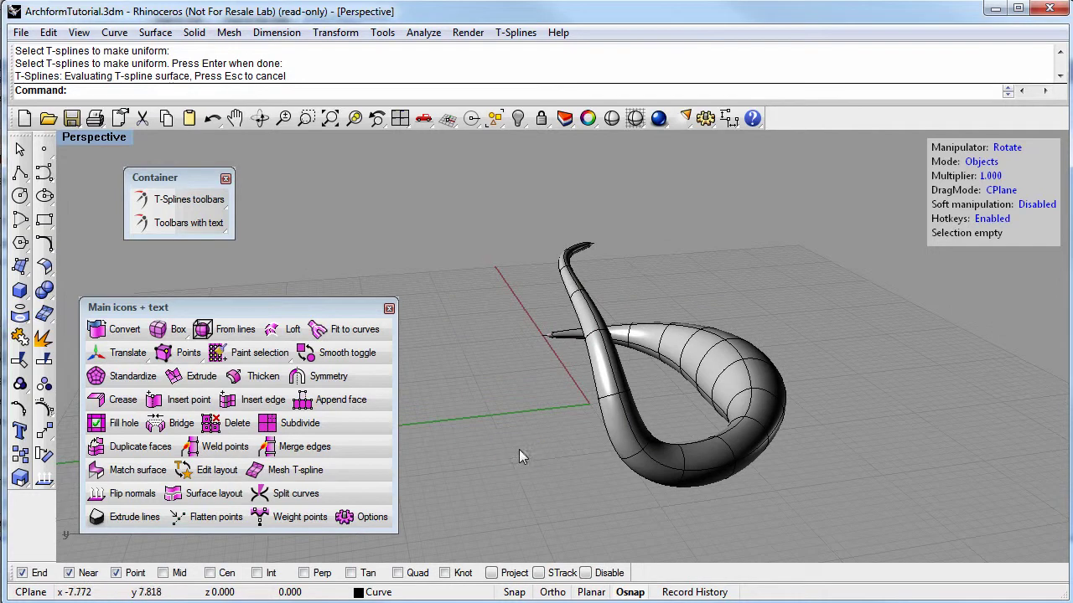
pyautogui.click(342, 359)
pyautogui.click(668, 403)
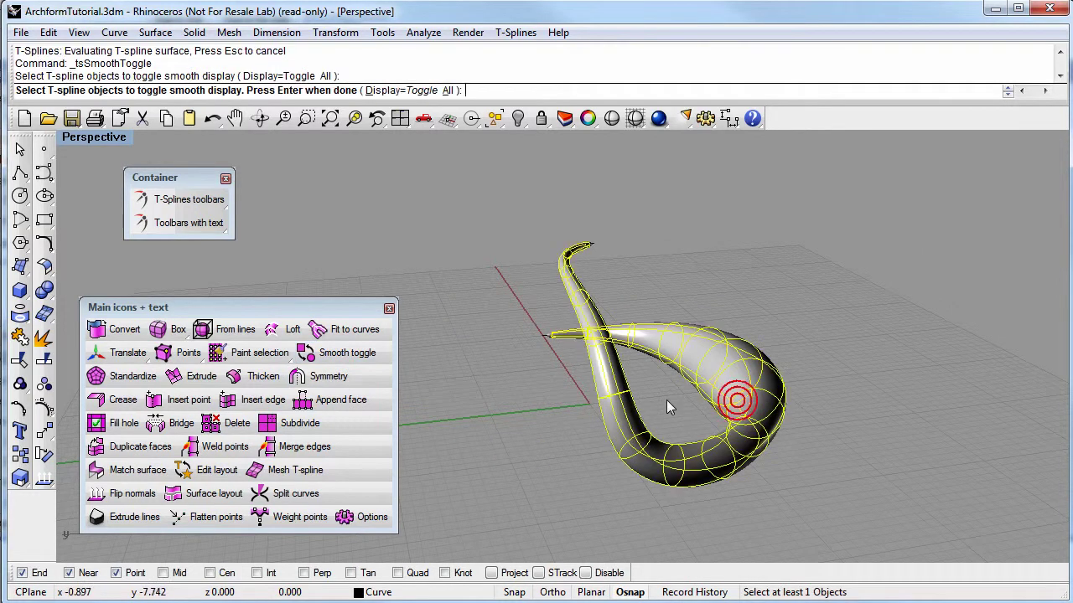
pyautogui.press('Return')
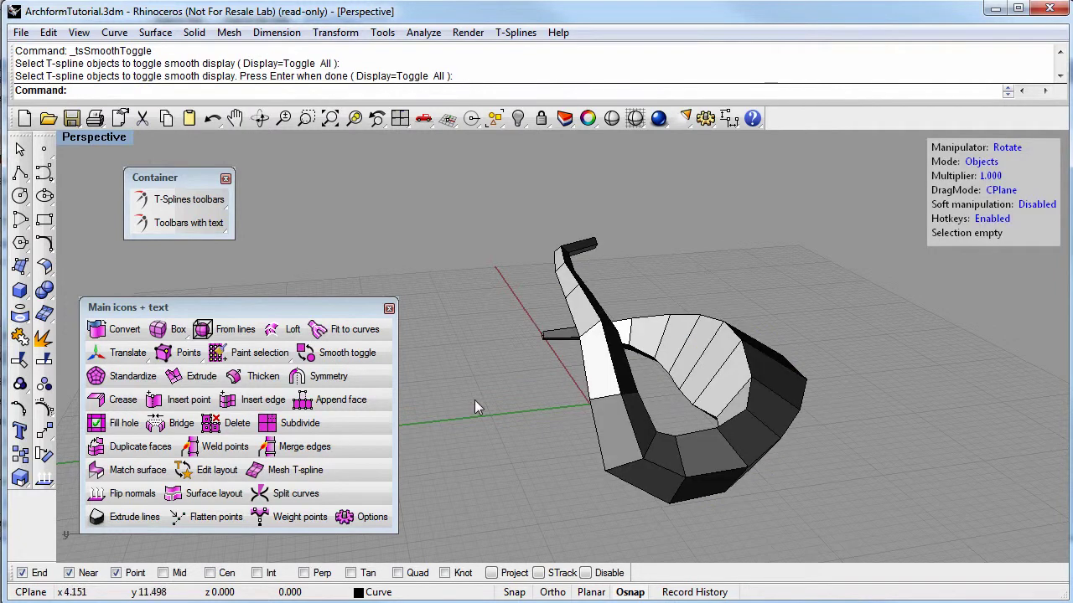
# Step: Switch all T-splines back and forth between smooth and box display, ending in box display, and compare both shapes from several angles
pyautogui.moveTo(439, 400); pyautogui.dragTo(530, 401, button='right')
pyautogui.press('Tab')
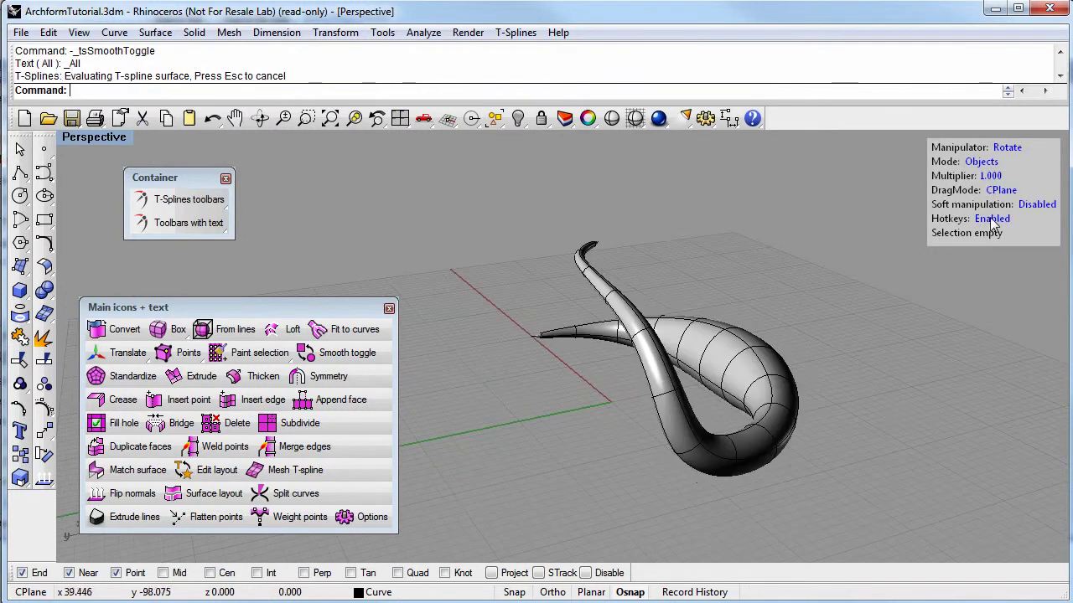
pyautogui.click(988, 221)
pyautogui.press('Tab')
pyautogui.press('Tab')
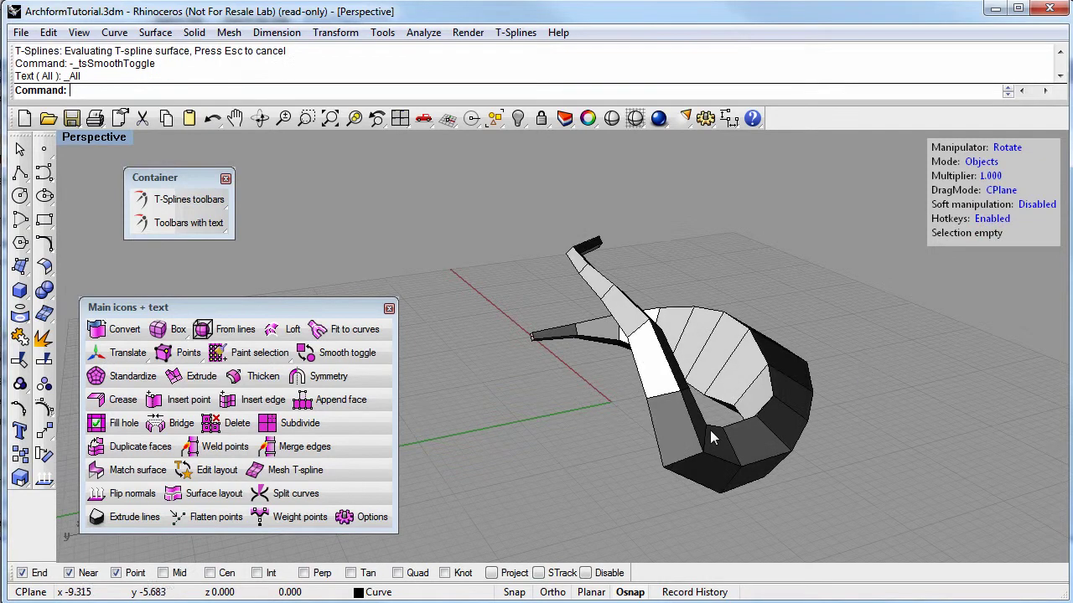
pyautogui.press('Tab')
pyautogui.press('Tab')
pyautogui.moveTo(795, 422); pyautogui.dragTo(664, 412, button='right')
pyautogui.press('Tab')
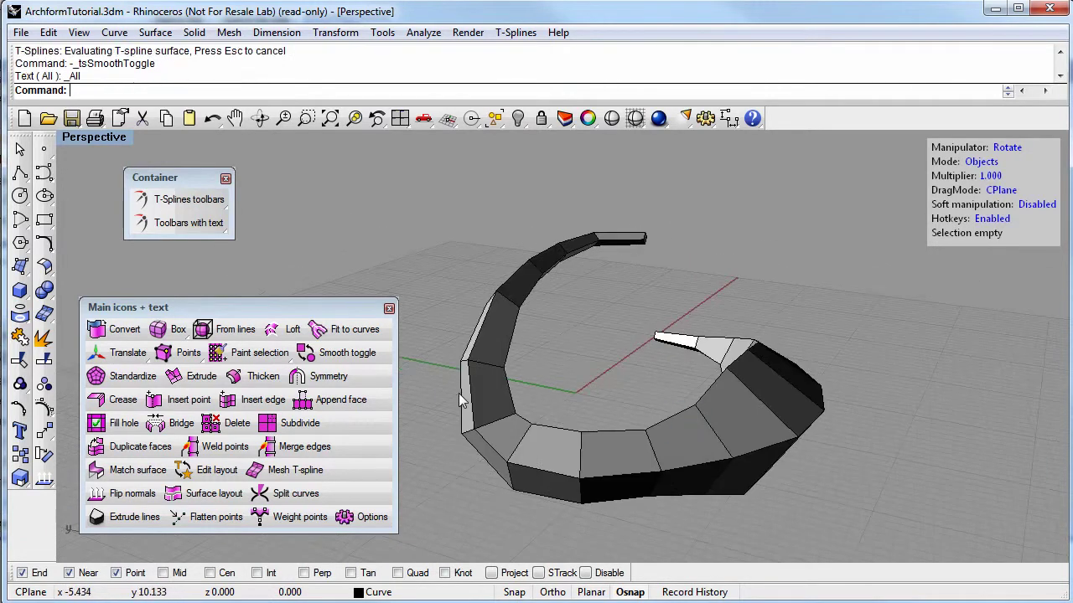
pyautogui.moveTo(459, 393); pyautogui.dragTo(479, 391, button='right')
pyautogui.moveTo(614, 453)
pyautogui.mouseDown(button='right')
pyautogui.moveTo(603, 463)
pyautogui.moveTo(610, 453)
pyautogui.mouseUp(button='right')
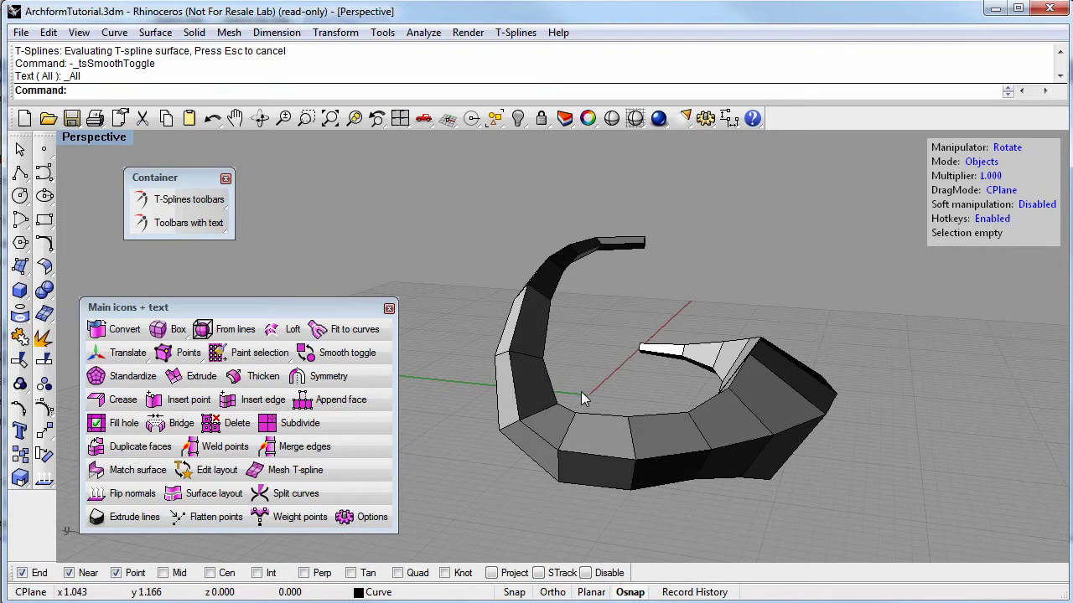
# Step: Switch to face selection and select all faces along the thinner arm of the pipe, leaving the centre curve out of the selection
pyautogui.moveTo(581, 391); pyautogui.dragTo(802, 269, button='right')
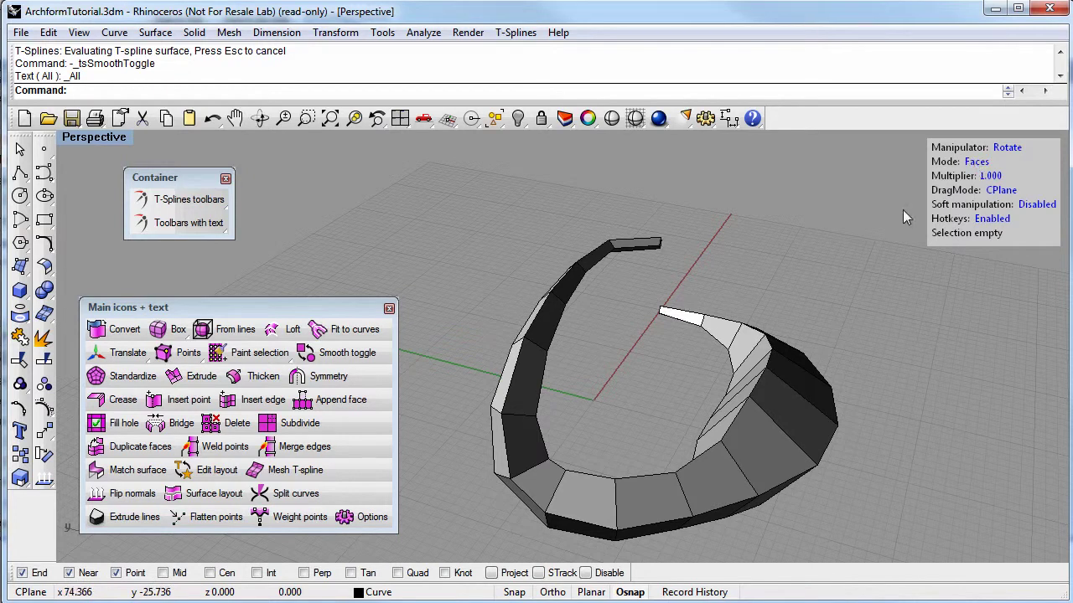
pyautogui.moveTo(564, 434); pyautogui.dragTo(564, 434)
pyautogui.moveTo(564, 434); pyautogui.dragTo(512, 341, button='right')
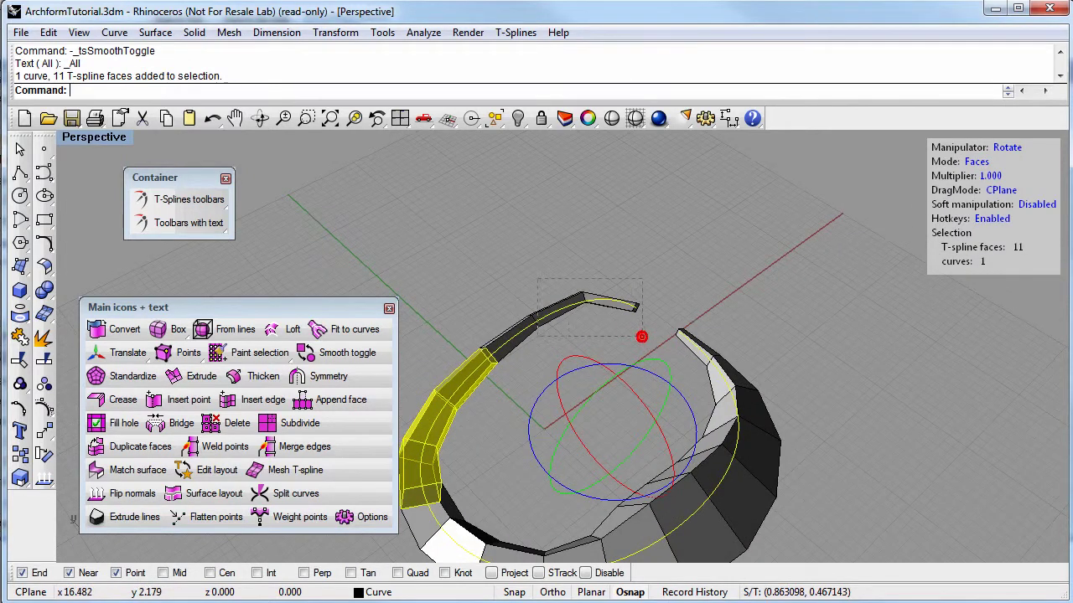
pyautogui.moveTo(641, 336); pyautogui.dragTo(641, 336)
pyautogui.moveTo(641, 337); pyautogui.dragTo(630, 446, button='right')
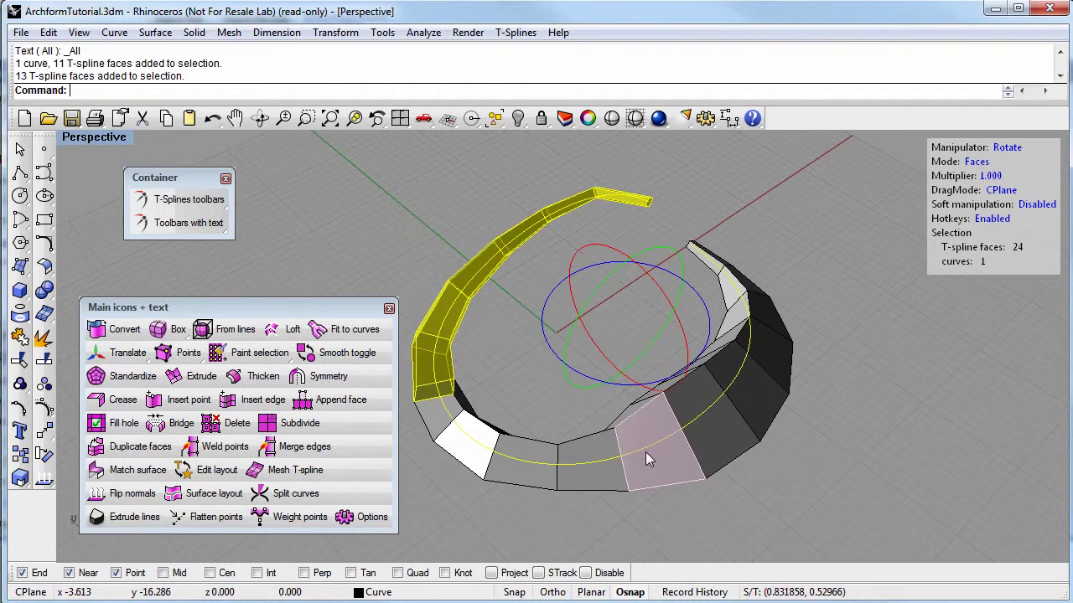
pyautogui.keyDown('ctrl'); pyautogui.click(641, 453); pyautogui.keyUp('ctrl')
pyautogui.moveTo(567, 431); pyautogui.dragTo(612, 382, button='right')
pyautogui.moveTo(562, 321); pyautogui.dragTo(558, 368, button='right')
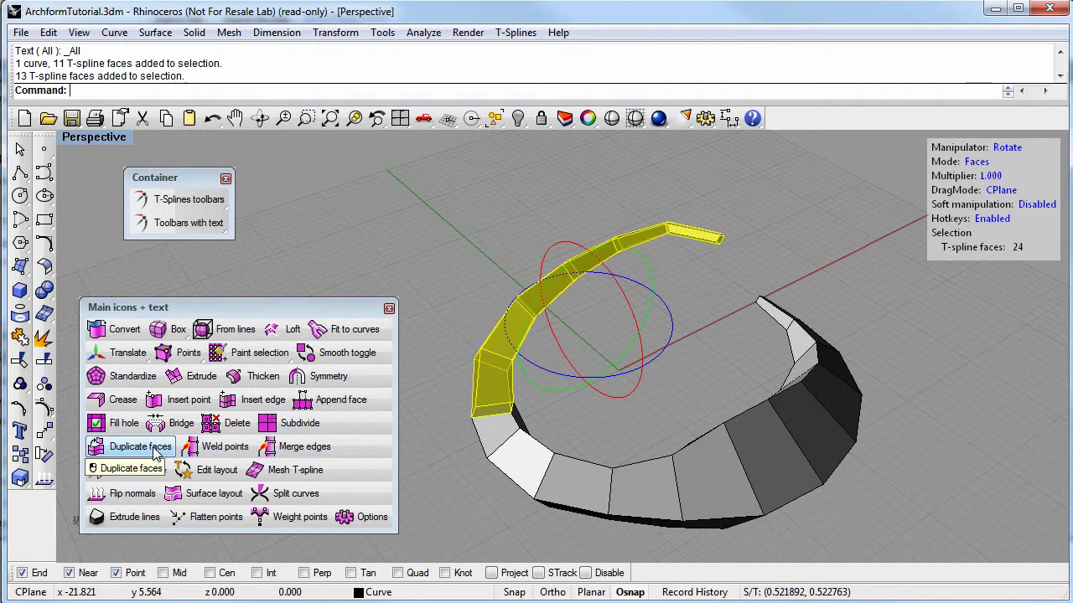
# Step: Duplicate the selected faces and move the copy inward along the Y axis with the Translate manipulator, then clear the selection
pyautogui.click(155, 451)
pyautogui.click(1002, 147)
pyautogui.click(1001, 147)
pyautogui.click(1001, 148)
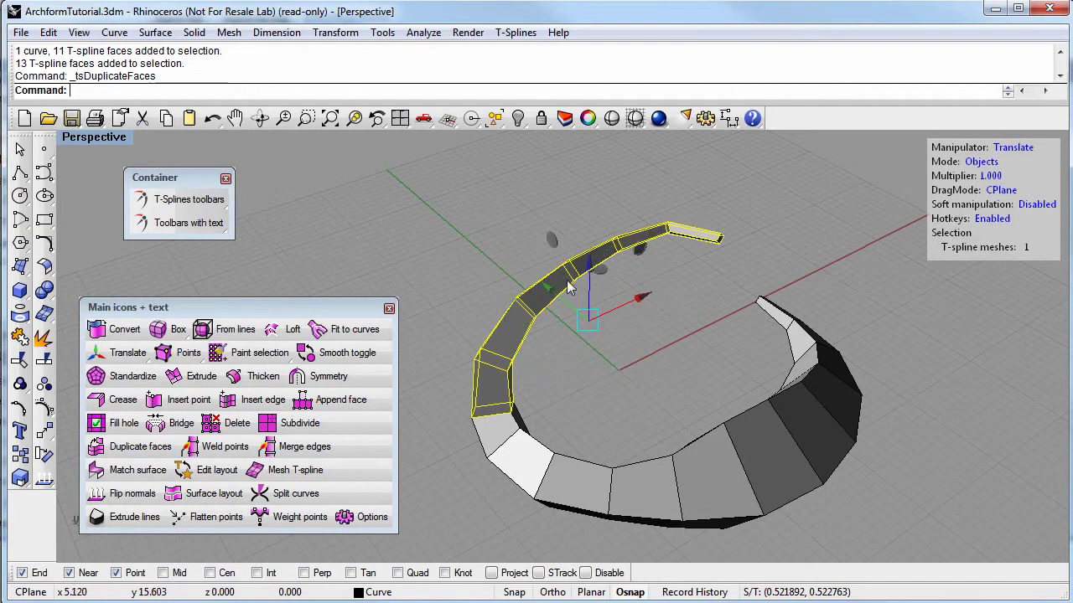
pyautogui.moveTo(584, 284); pyautogui.dragTo(602, 314)
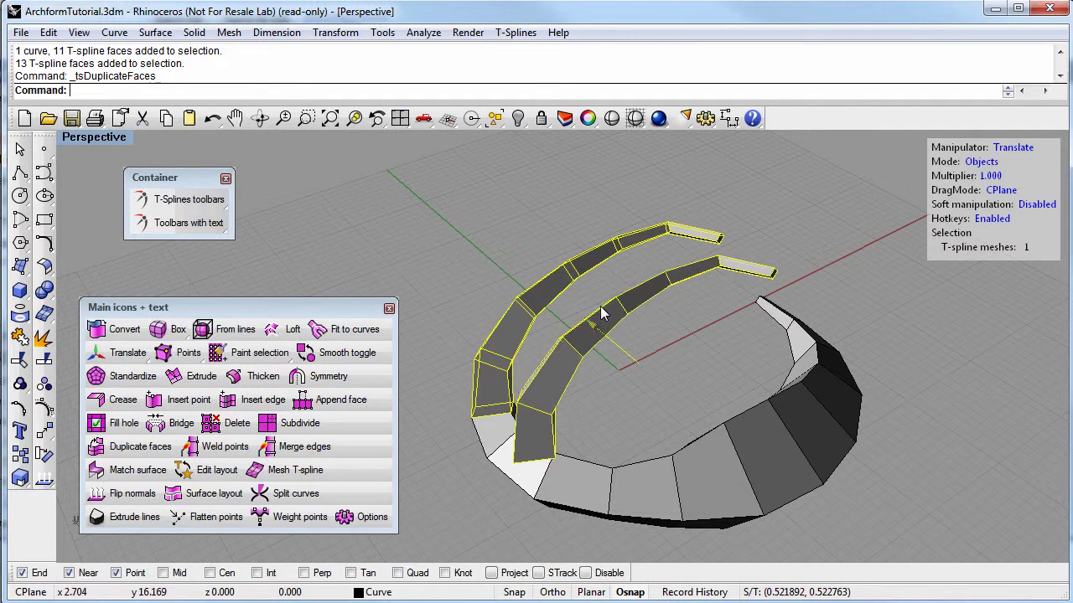
pyautogui.moveTo(622, 400); pyautogui.dragTo(664, 391, button='right')
pyautogui.click(664, 392)
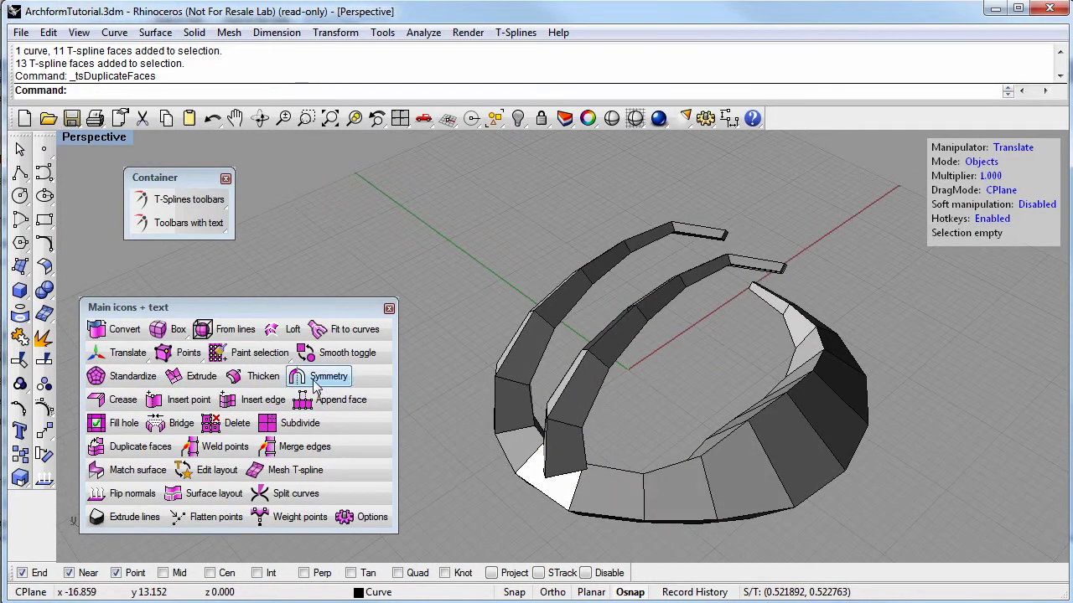
# Step: Switch both T-splines, the original pipe and the copied arm, to smooth display
pyautogui.click(342, 353)
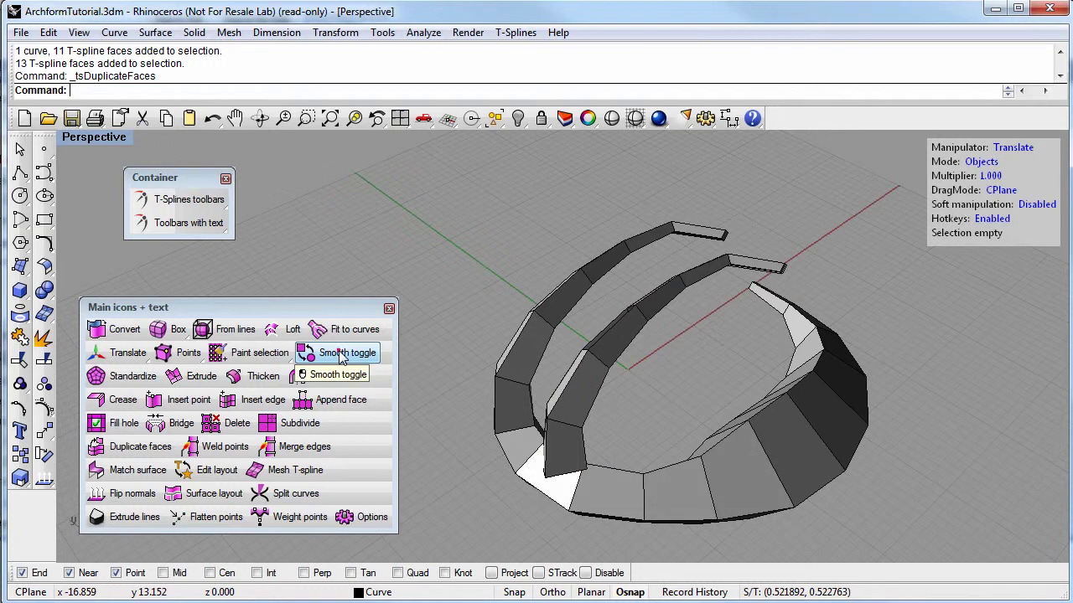
pyautogui.click(538, 362)
pyautogui.click(515, 382)
pyautogui.press('Return')
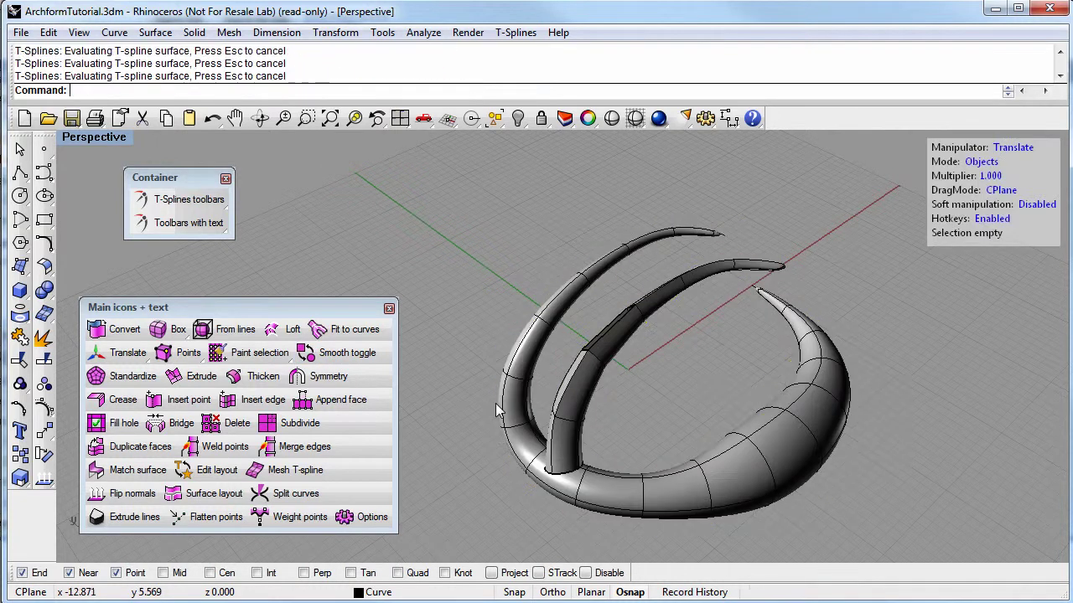
# Step: Fill the gap along the copied arm's side by selecting an edge on the border of the opening
pyautogui.moveTo(484, 411); pyautogui.dragTo(588, 479, button='right')
pyautogui.moveTo(640, 528); pyautogui.dragTo(612, 340, button='right')
pyautogui.scroll(4, 611, 338)
pyautogui.moveTo(662, 405); pyautogui.dragTo(620, 405, button='right')
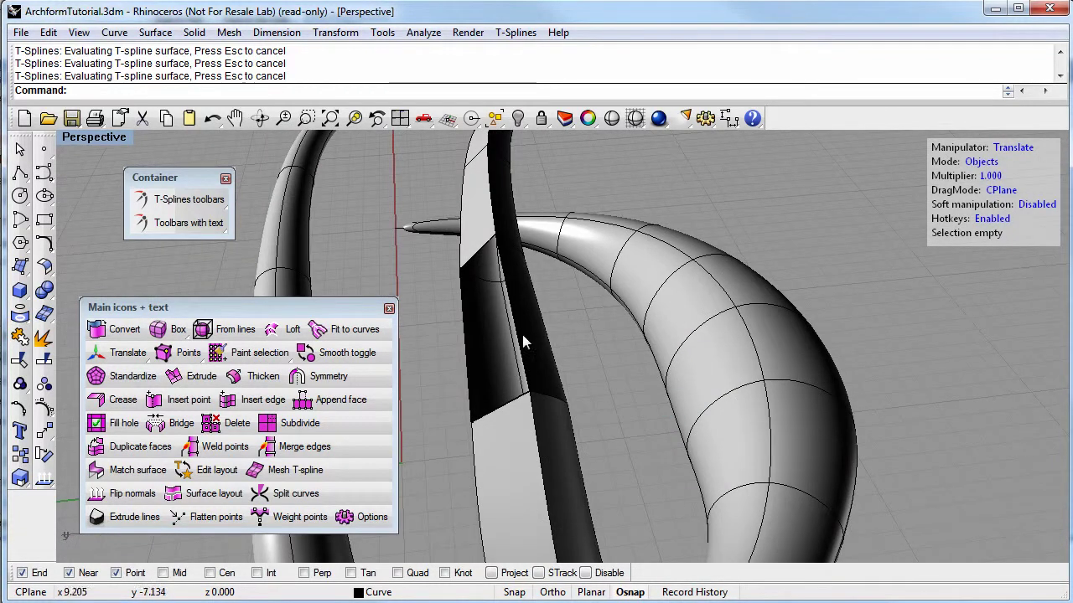
pyautogui.scroll(-6, 544, 443)
pyautogui.keyDown('shift'); pyautogui.moveTo(556, 445); pyautogui.dragTo(633, 429, button='right'); pyautogui.keyUp('shift')
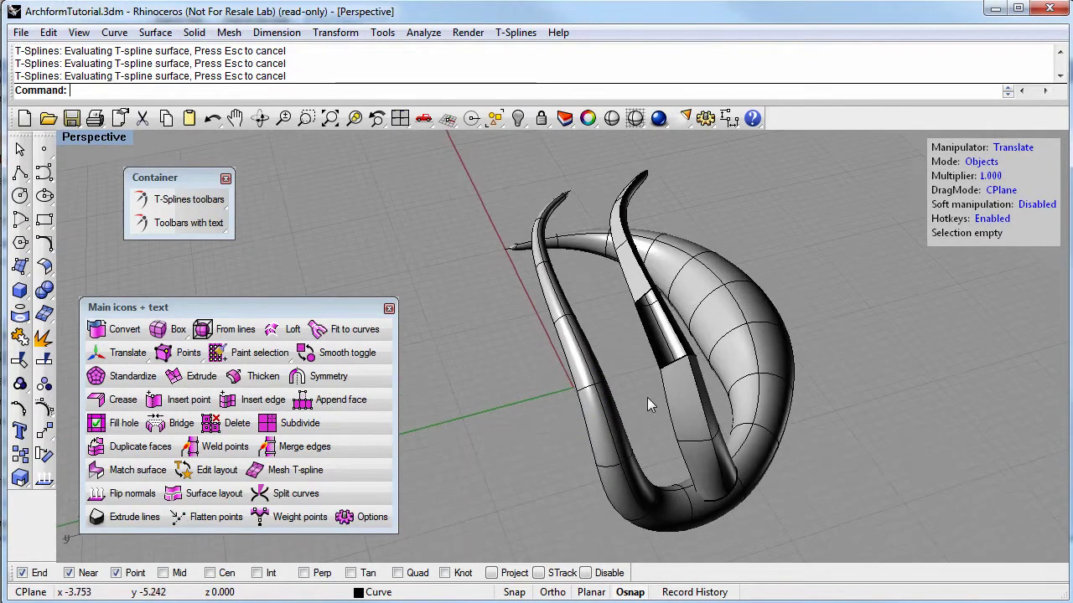
pyautogui.moveTo(555, 382); pyautogui.dragTo(584, 451, button='right')
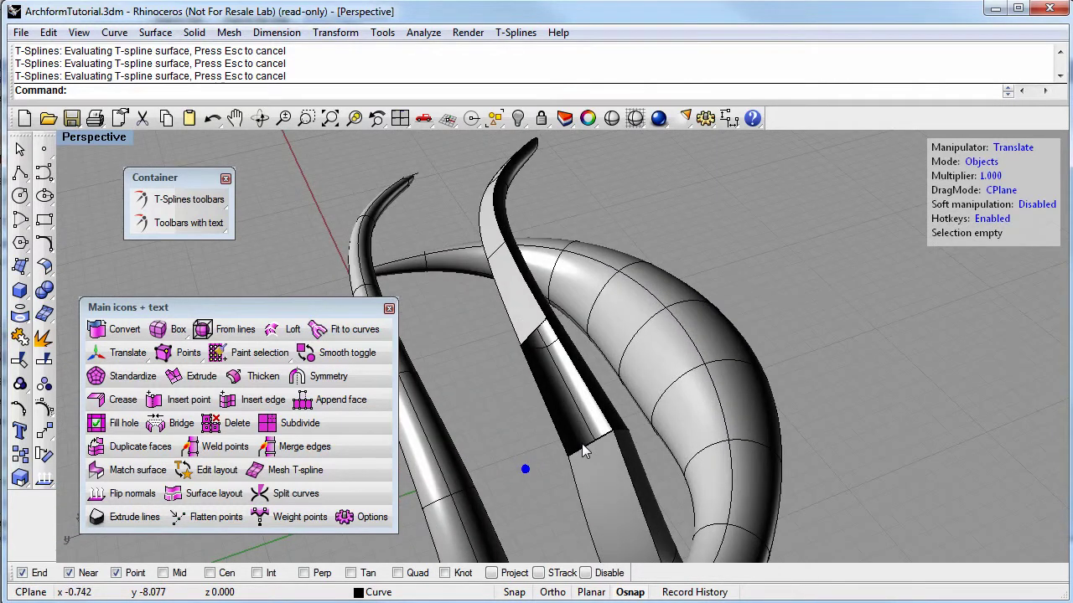
pyautogui.click(124, 424)
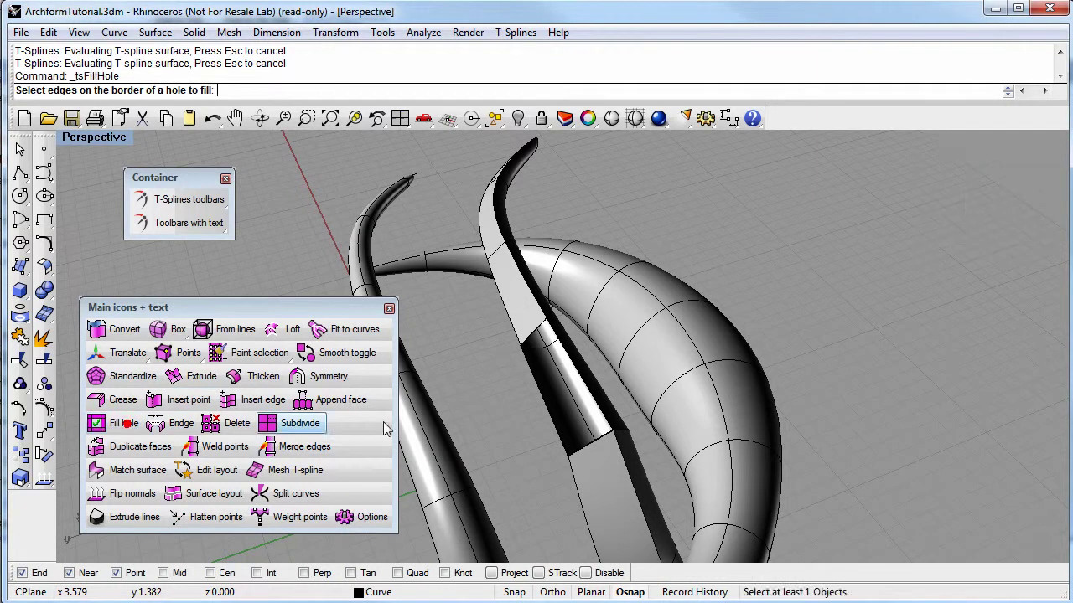
pyautogui.click(592, 446)
# Step: Switch the filled arm copy and the main pipe to faceted box display
pyautogui.moveTo(575, 311)
pyautogui.mouseDown(button='right')
pyautogui.moveTo(574, 452)
pyautogui.moveTo(568, 438)
pyautogui.moveTo(570, 447)
pyautogui.moveTo(489, 398)
pyautogui.moveTo(498, 425)
pyautogui.moveTo(553, 412)
pyautogui.moveTo(507, 513)
pyautogui.moveTo(504, 405)
pyautogui.moveTo(543, 425)
pyautogui.moveTo(561, 459)
pyautogui.moveTo(565, 403)
pyautogui.moveTo(581, 469)
pyautogui.mouseUp(button='right')
pyautogui.moveTo(582, 531)
pyautogui.mouseDown(button='right')
pyautogui.moveTo(627, 503)
pyautogui.moveTo(665, 546)
pyautogui.moveTo(629, 555)
pyautogui.moveTo(586, 511)
pyautogui.moveTo(566, 513)
pyautogui.moveTo(668, 520)
pyautogui.moveTo(587, 482)
pyautogui.moveTo(647, 512)
pyautogui.moveTo(620, 503)
pyautogui.moveTo(637, 478)
pyautogui.moveTo(630, 446)
pyautogui.mouseUp(button='right')
pyautogui.moveTo(564, 449); pyautogui.dragTo(540, 442, button='right')
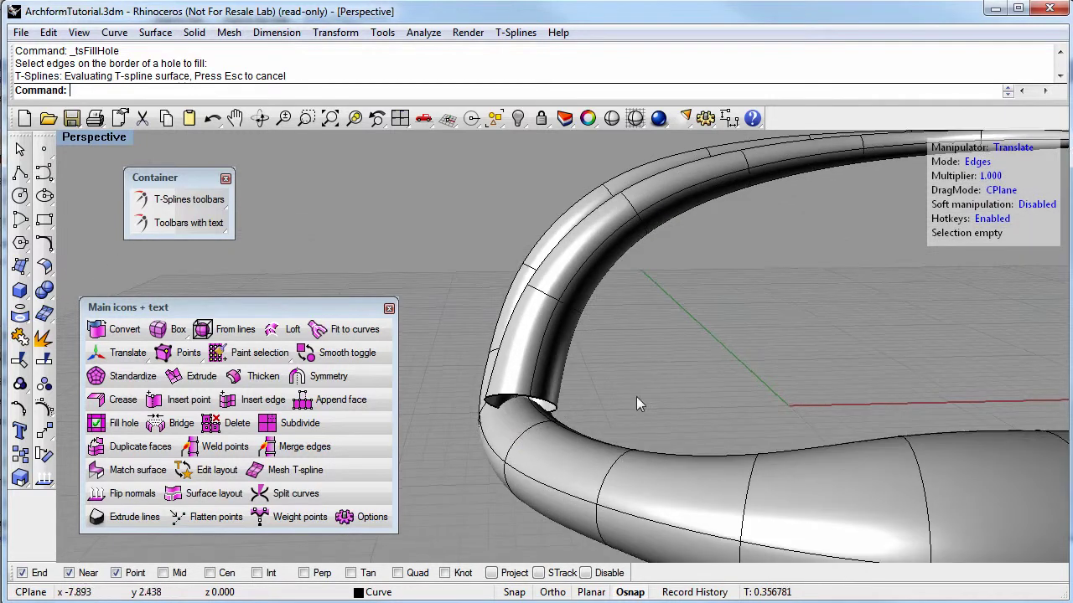
pyautogui.click(348, 359)
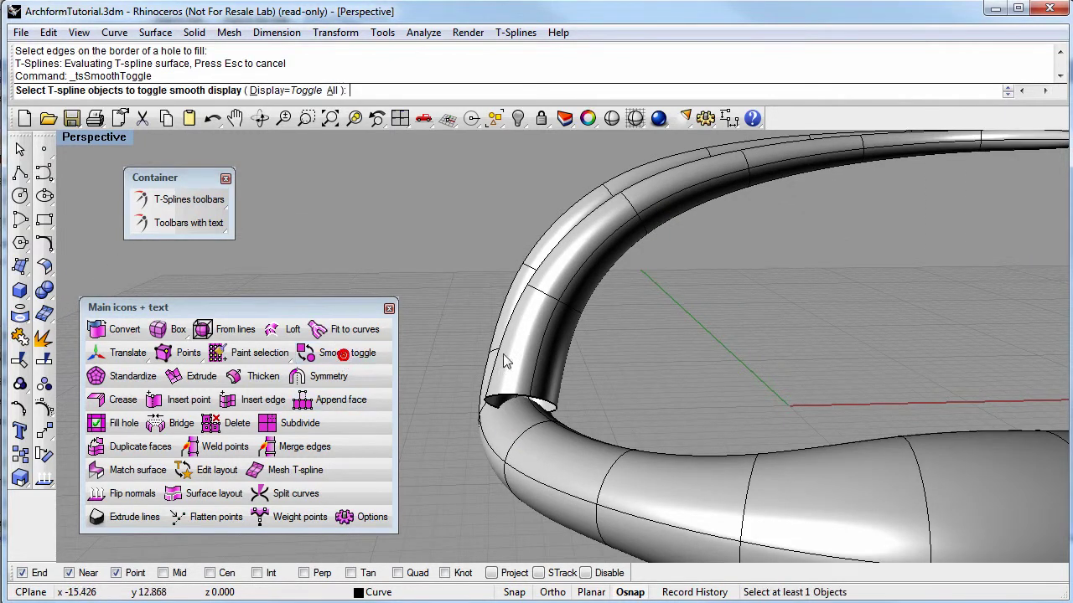
pyautogui.click(536, 369)
pyautogui.click(576, 410)
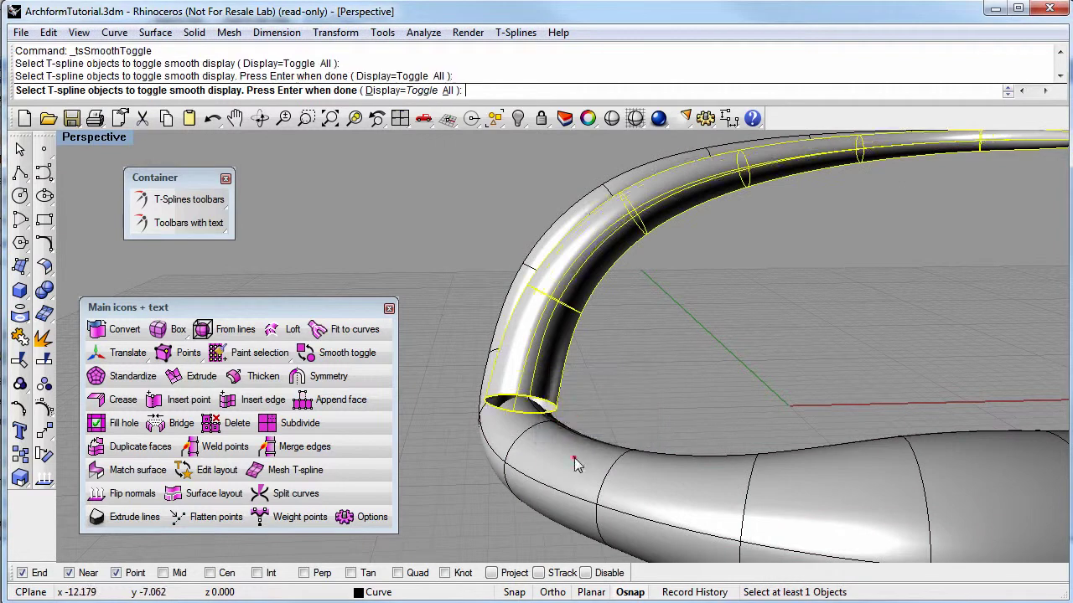
pyautogui.press('Return')
# Step: Select the main pipe's face directly beneath the copied arm's open end in face mode and delete it
pyautogui.moveTo(654, 515); pyautogui.dragTo(612, 471, button='right')
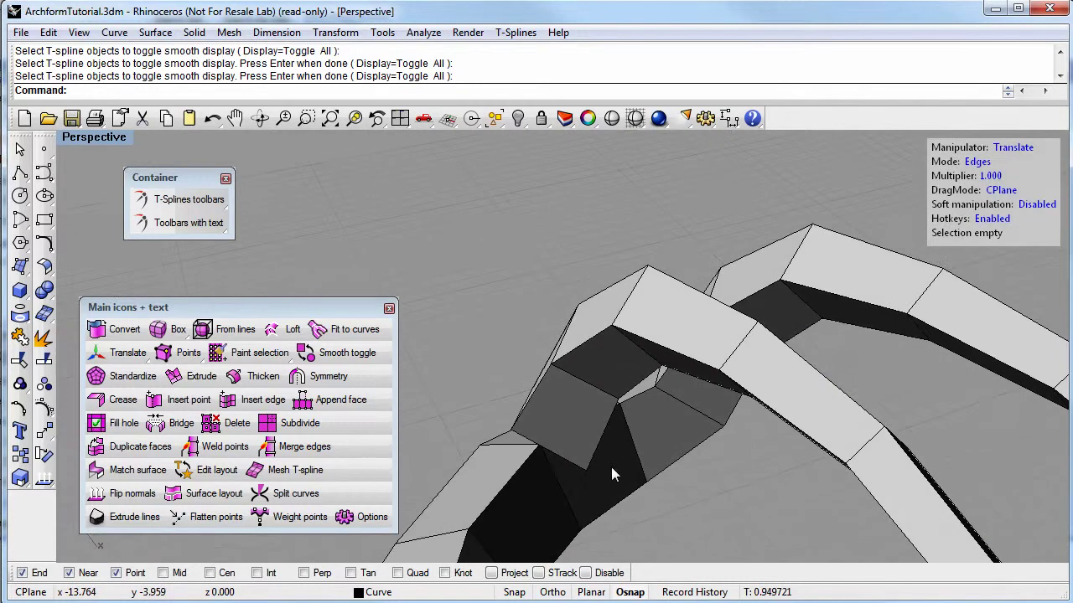
pyautogui.keyDown('shift'); pyautogui.moveTo(809, 387); pyautogui.dragTo(821, 286, button='right'); pyautogui.keyUp('shift')
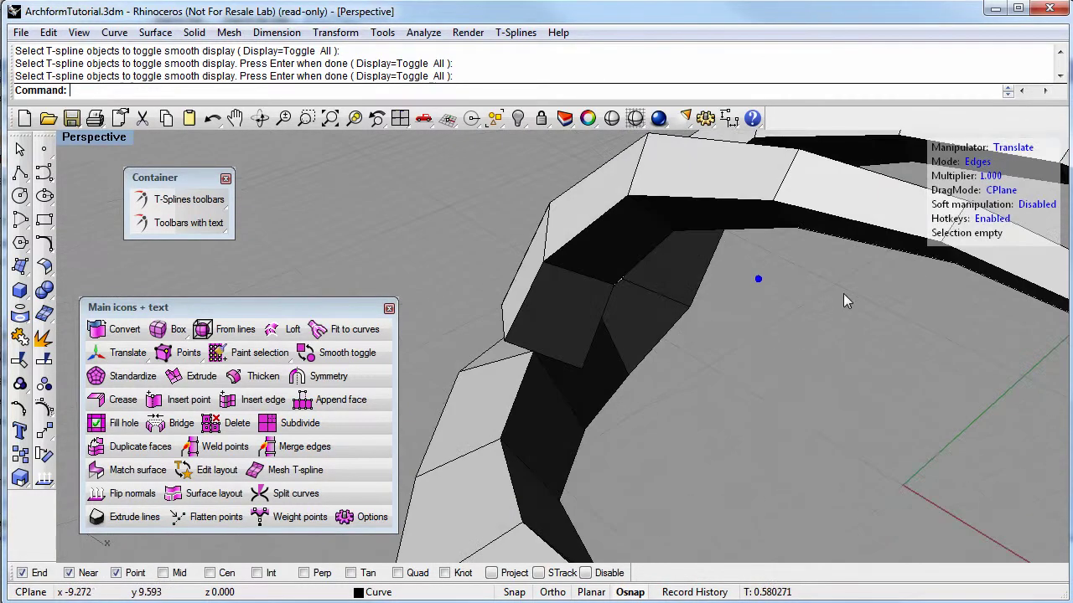
pyautogui.click(975, 172)
pyautogui.moveTo(974, 202); pyautogui.dragTo(804, 233, button='right')
pyautogui.press('Return')
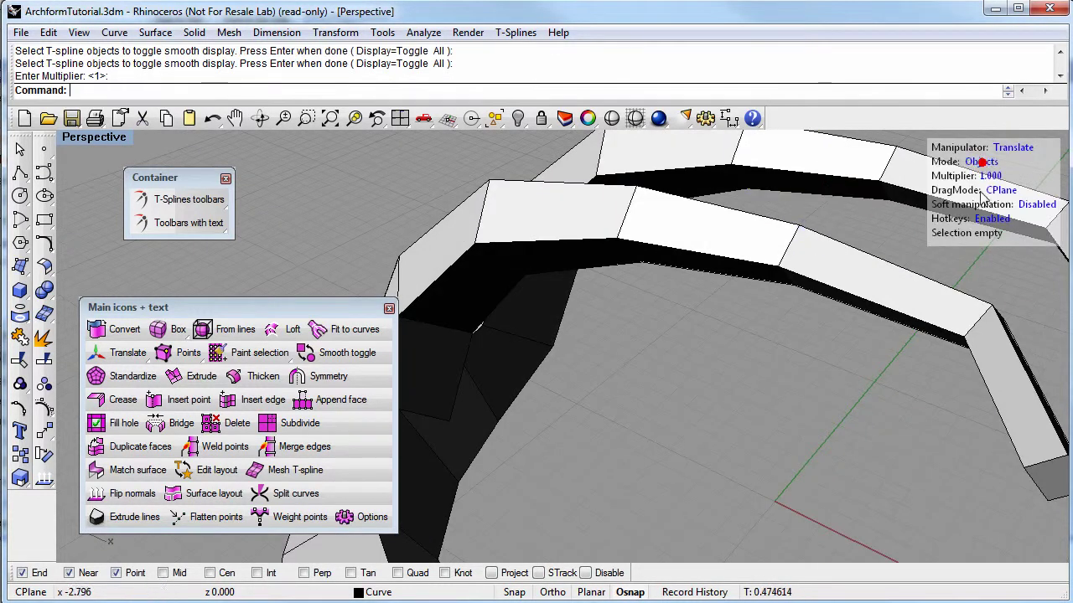
pyautogui.click(942, 287)
pyautogui.moveTo(700, 382); pyautogui.dragTo(738, 328, button='right')
pyautogui.moveTo(786, 286); pyautogui.dragTo(827, 302)
pyautogui.click(773, 390)
pyautogui.moveTo(659, 427)
pyautogui.mouseDown(button='right')
pyautogui.moveTo(595, 386)
pyautogui.moveTo(670, 395)
pyautogui.moveTo(542, 380)
pyautogui.moveTo(540, 319)
pyautogui.moveTo(534, 379)
pyautogui.moveTo(523, 365)
pyautogui.moveTo(564, 383)
pyautogui.moveTo(582, 414)
pyautogui.moveTo(598, 398)
pyautogui.mouseUp(button='right')
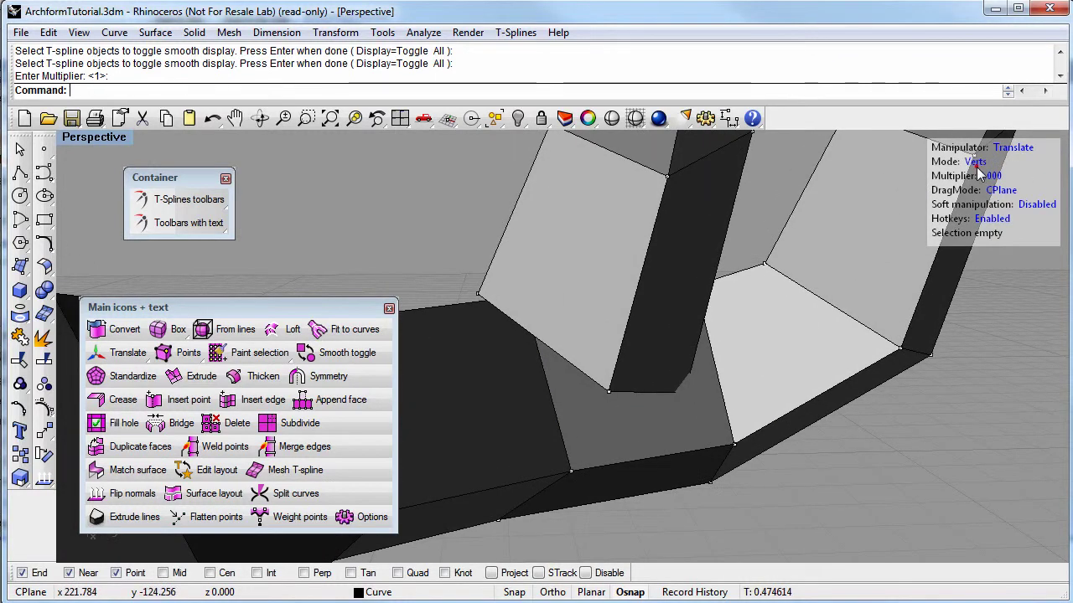
pyautogui.click(684, 417)
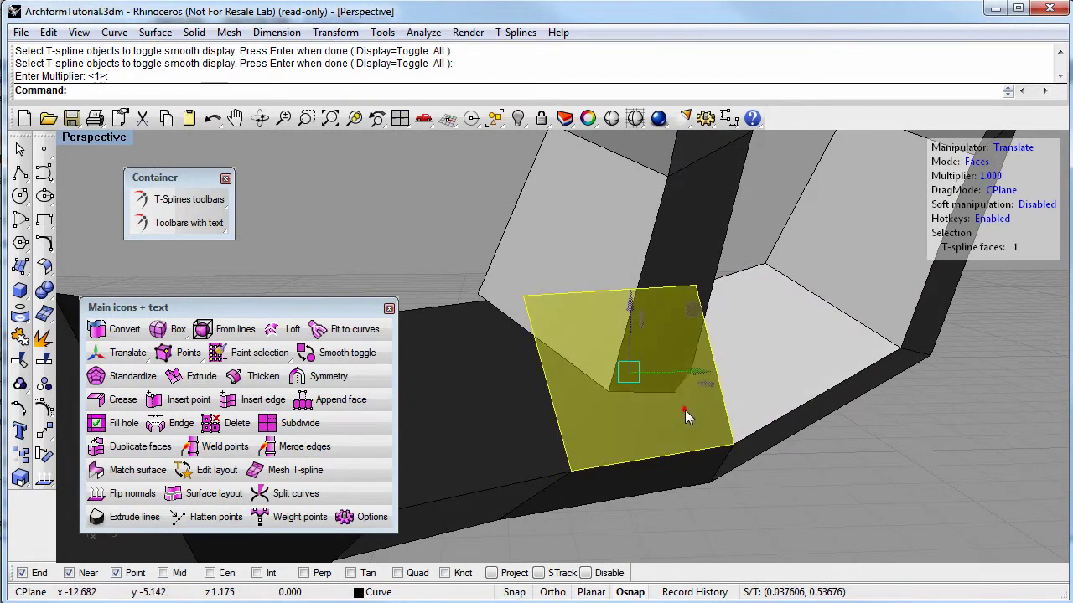
pyautogui.press('Delete')
# Step: Try the Fill Hole command on the selected border edges near the deleted face and undo the fill
pyautogui.moveTo(684, 410); pyautogui.dragTo(699, 488, button='right')
pyautogui.moveTo(813, 500); pyautogui.dragTo(785, 516, button='right')
pyautogui.click(746, 492)
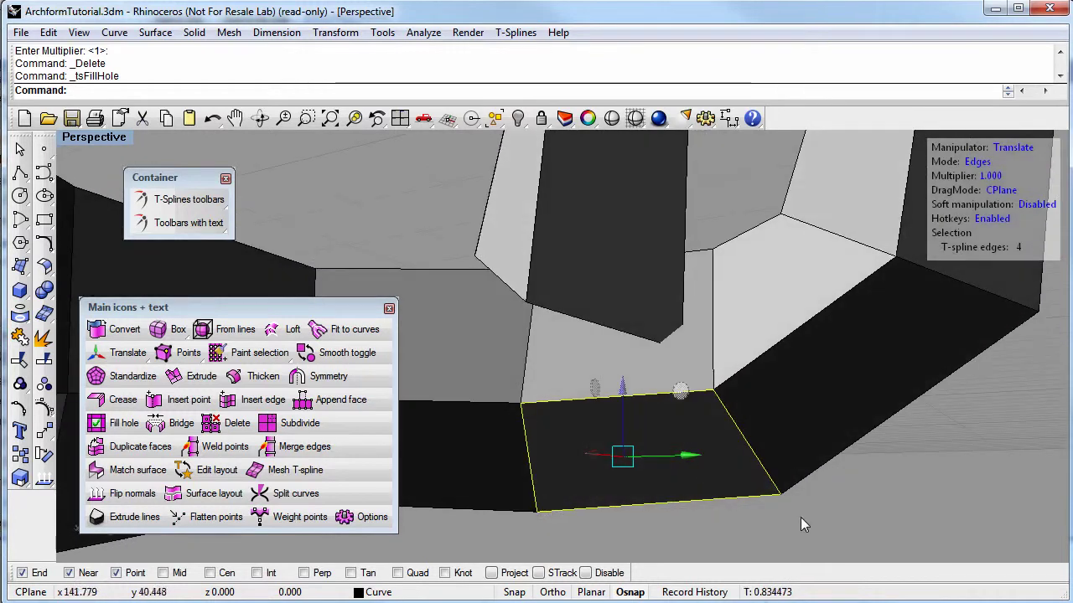
pyautogui.click(804, 517)
pyautogui.hotkey('ctrl', 'z')
pyautogui.click(819, 498)
pyautogui.moveTo(819, 499); pyautogui.dragTo(706, 496, button='right')
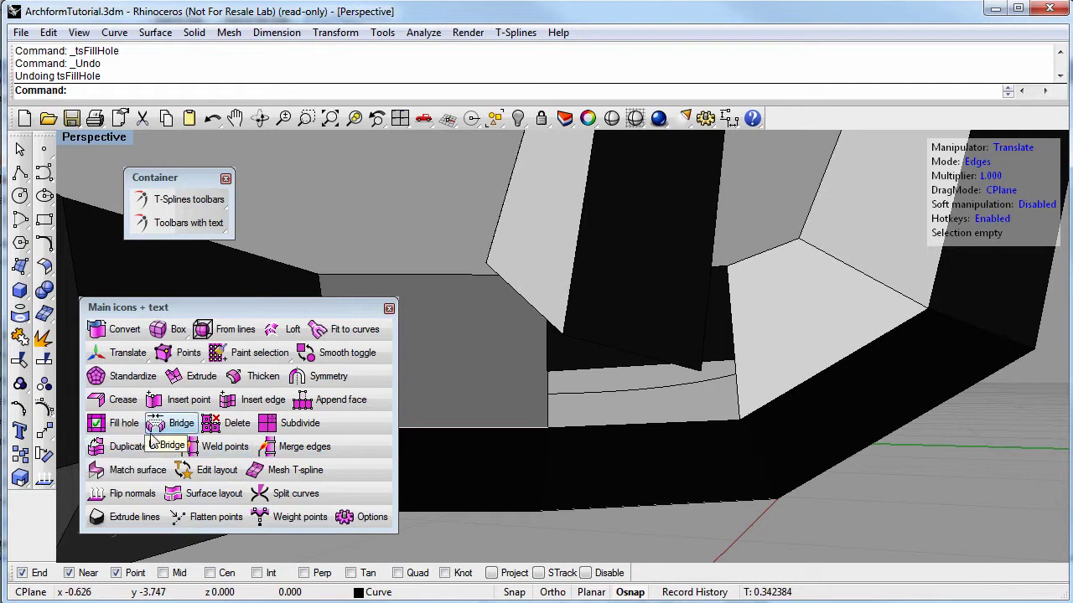
# Step: Try a point weld at the copied arm's open end and undo it
pyautogui.click(204, 450)
pyautogui.moveTo(476, 381); pyautogui.dragTo(517, 441, button='right')
pyautogui.hotkey('ctrl', 'z')
pyautogui.moveTo(697, 512); pyautogui.dragTo(388, 399, button='right')
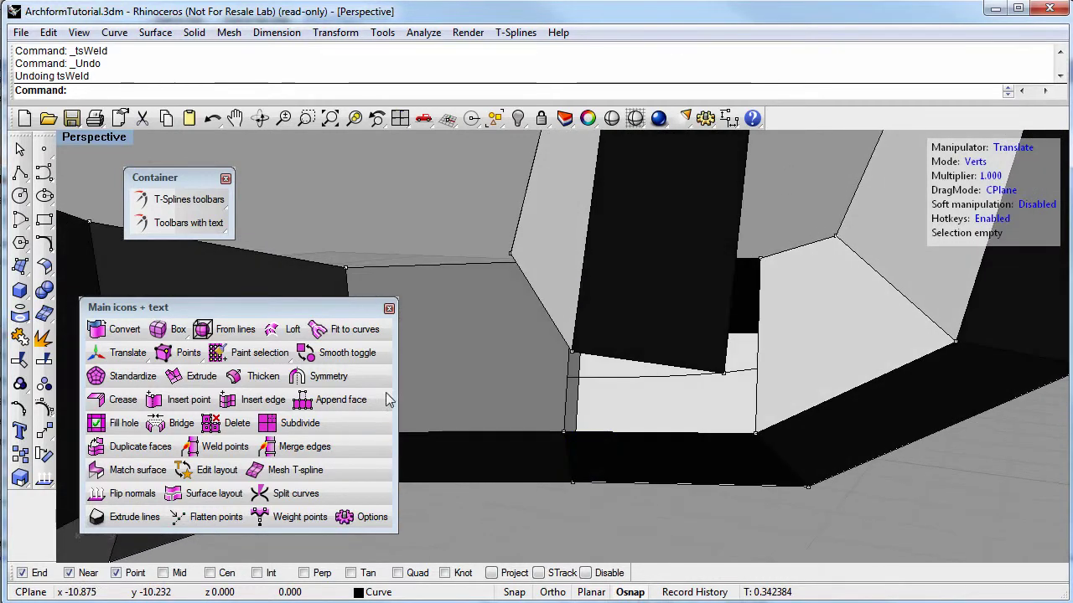
# Step: Weld two corner points of the copied arm's open end to the matching corners of the hole in the main pipe
pyautogui.click(233, 448)
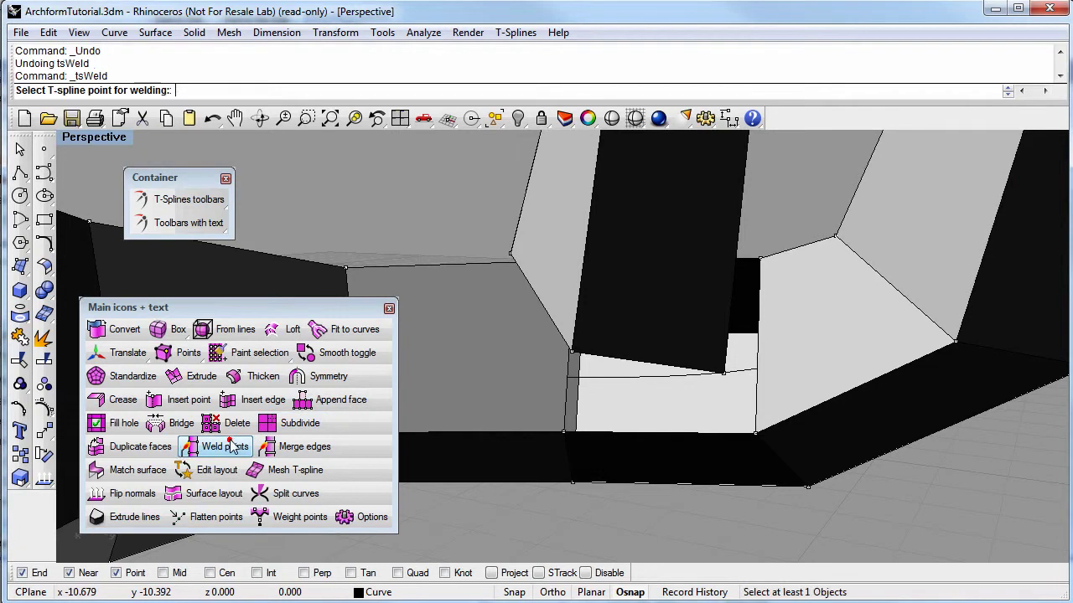
pyautogui.click(574, 351)
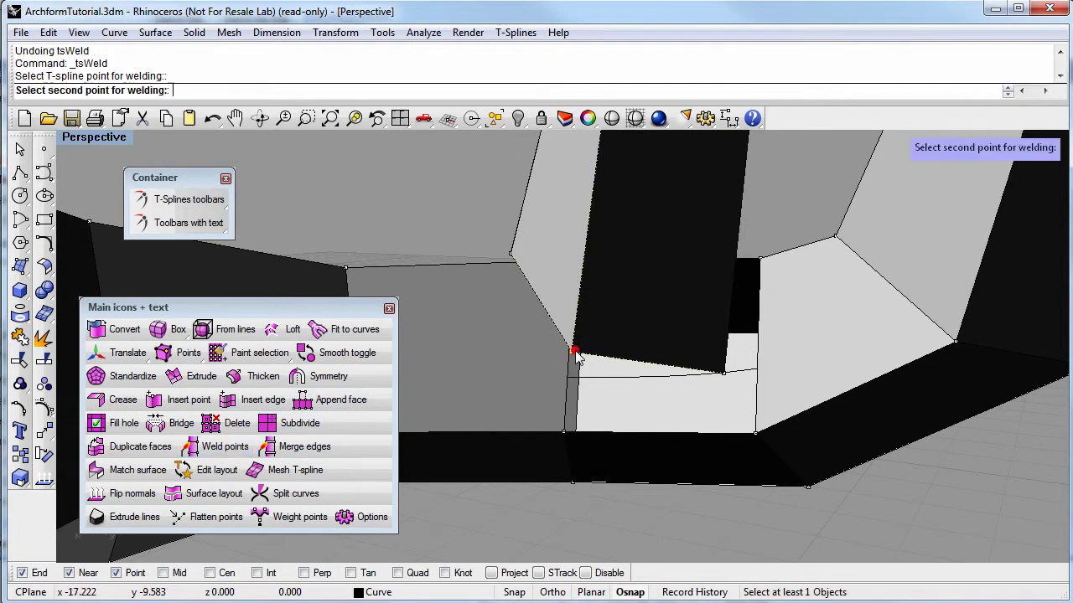
pyautogui.click(565, 434)
pyautogui.moveTo(578, 434); pyautogui.dragTo(519, 424, button='right')
pyautogui.click(216, 445)
pyautogui.click(672, 378)
pyautogui.click(684, 439)
# Step: Weld a third corner point of the copied arm's end to its matching corner on the main pipe's hole
pyautogui.moveTo(658, 425); pyautogui.dragTo(594, 383, button='right')
pyautogui.click(193, 449)
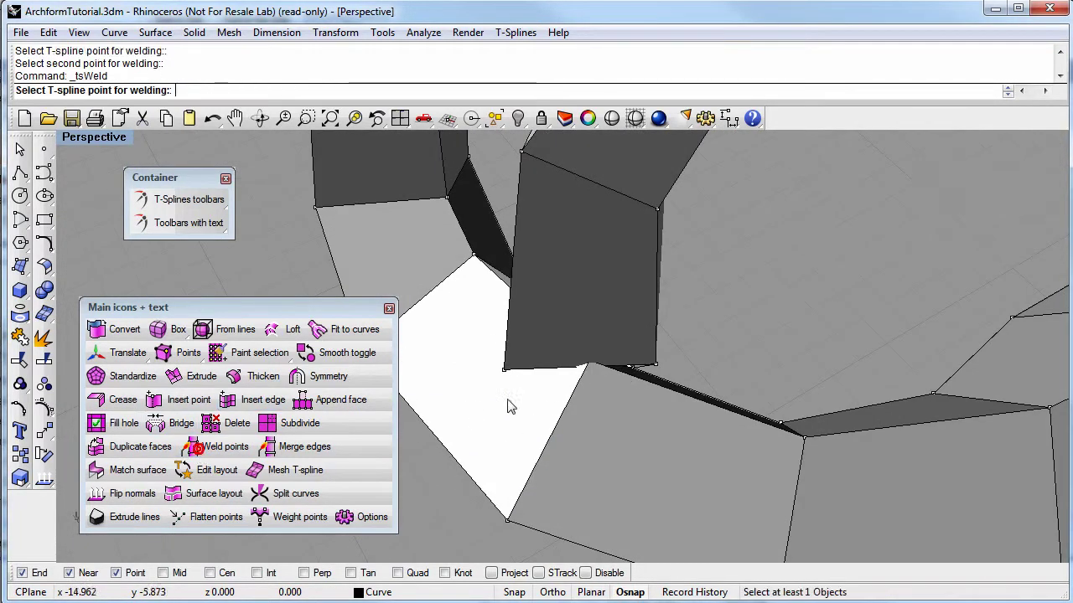
pyautogui.click(656, 373)
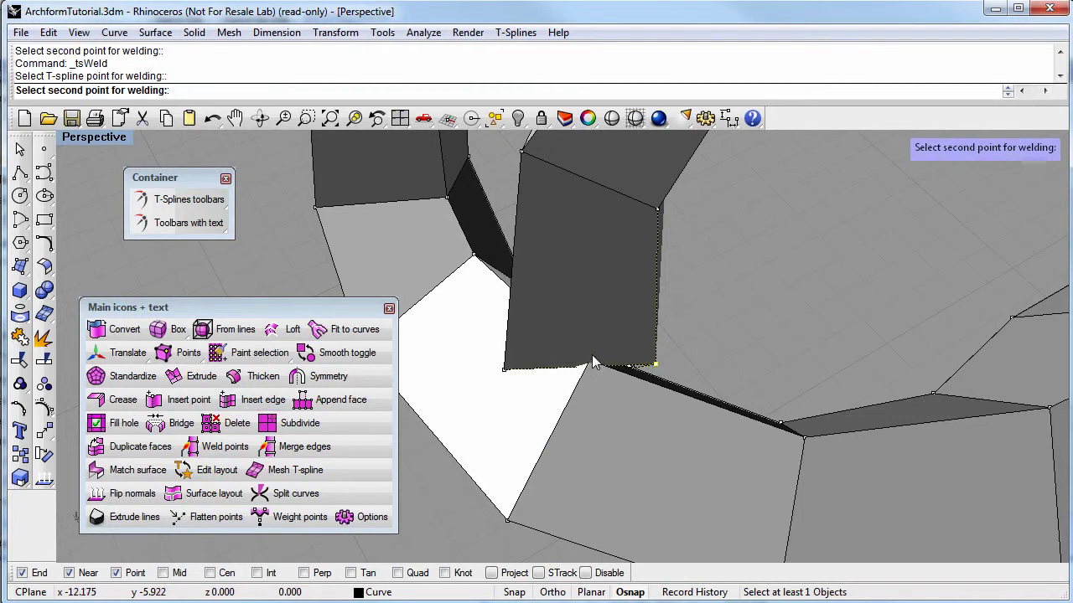
pyautogui.moveTo(592, 356); pyautogui.dragTo(545, 254, button='right')
pyautogui.click(629, 333)
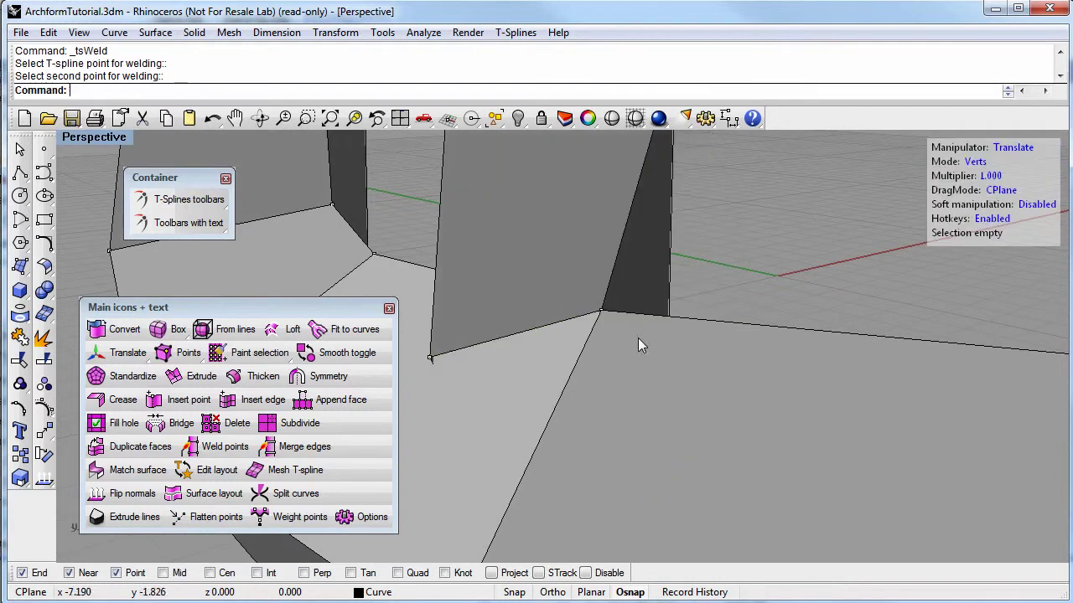
# Step: Try welding the last two open corner vertices by preselecting both, undo the weld and clear the selection
pyautogui.moveTo(525, 361); pyautogui.dragTo(477, 315, button='right')
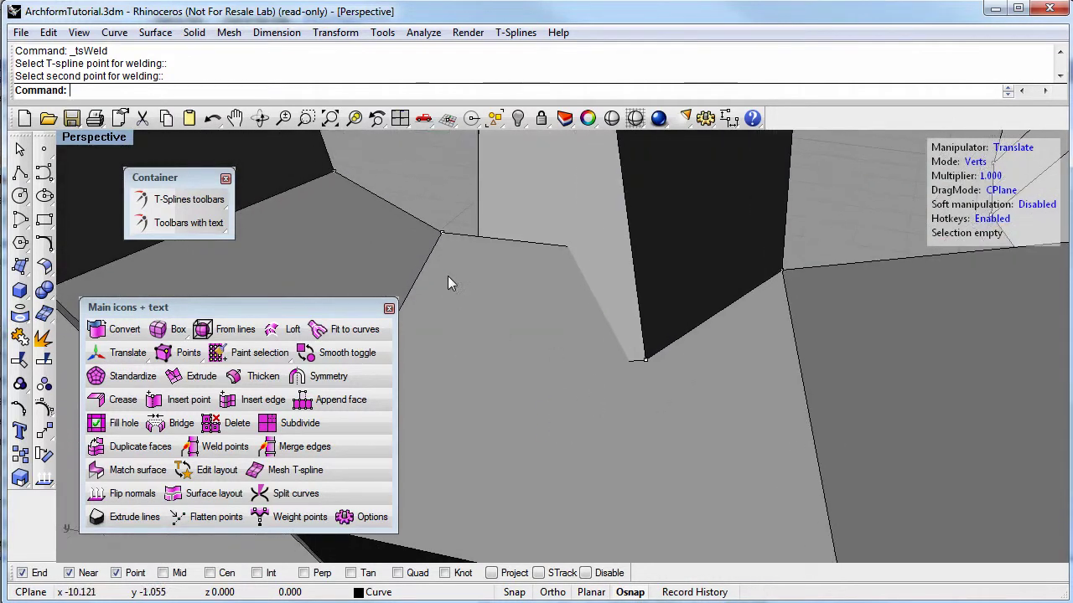
pyautogui.click(443, 232)
pyautogui.keyDown('shift'); pyautogui.click(647, 360); pyautogui.keyUp('shift')
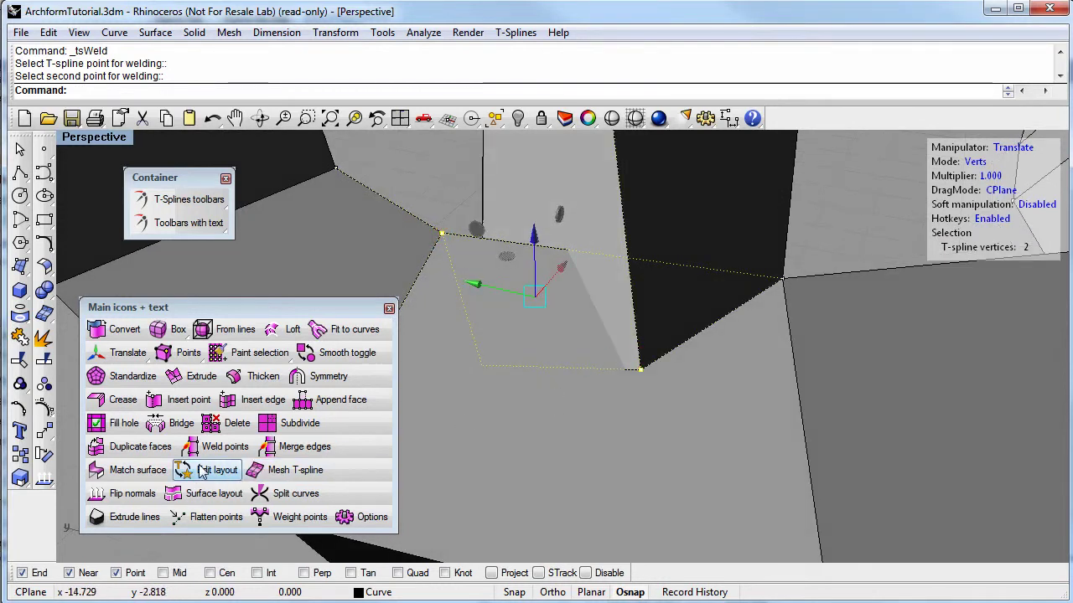
pyautogui.click(222, 453)
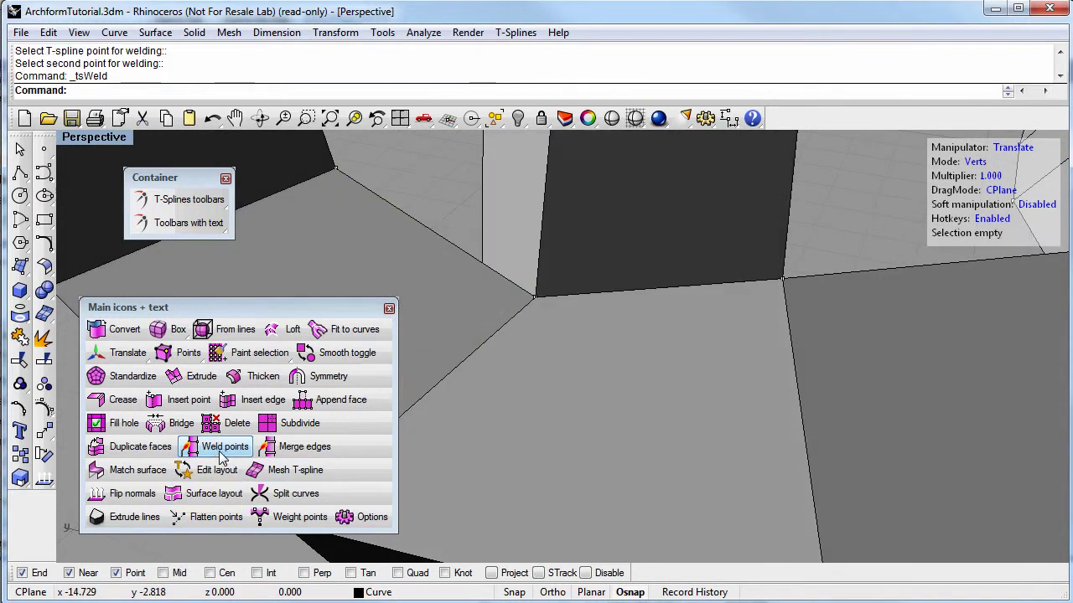
pyautogui.hotkey('ctrl', 'z')
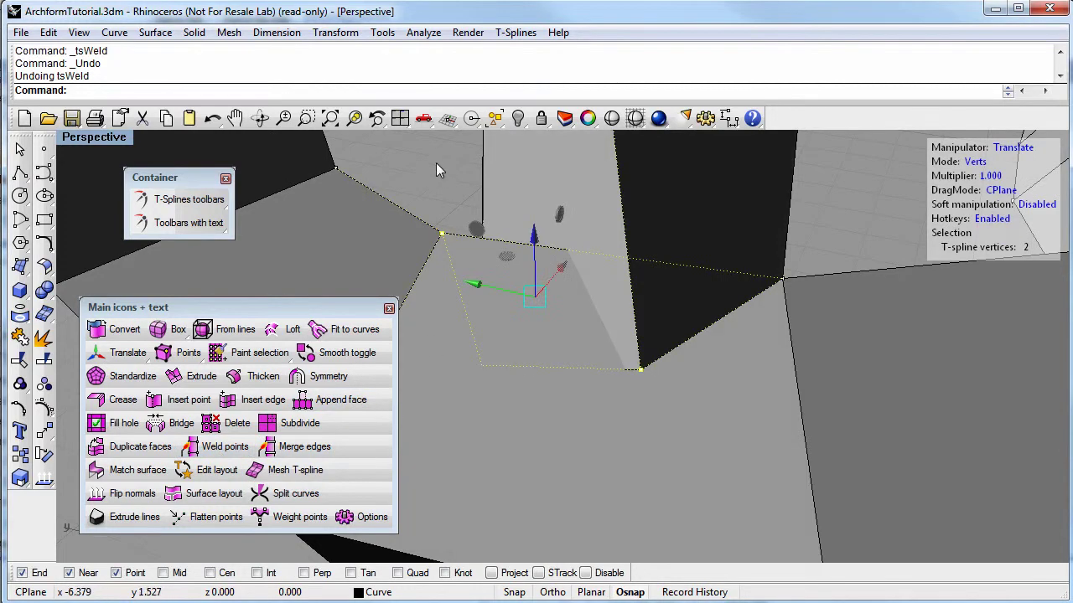
pyautogui.click(436, 163)
# Step: Weld the copied arm's last loose corner point onto the remaining corner of the main pipe's hole
pyautogui.click(226, 448)
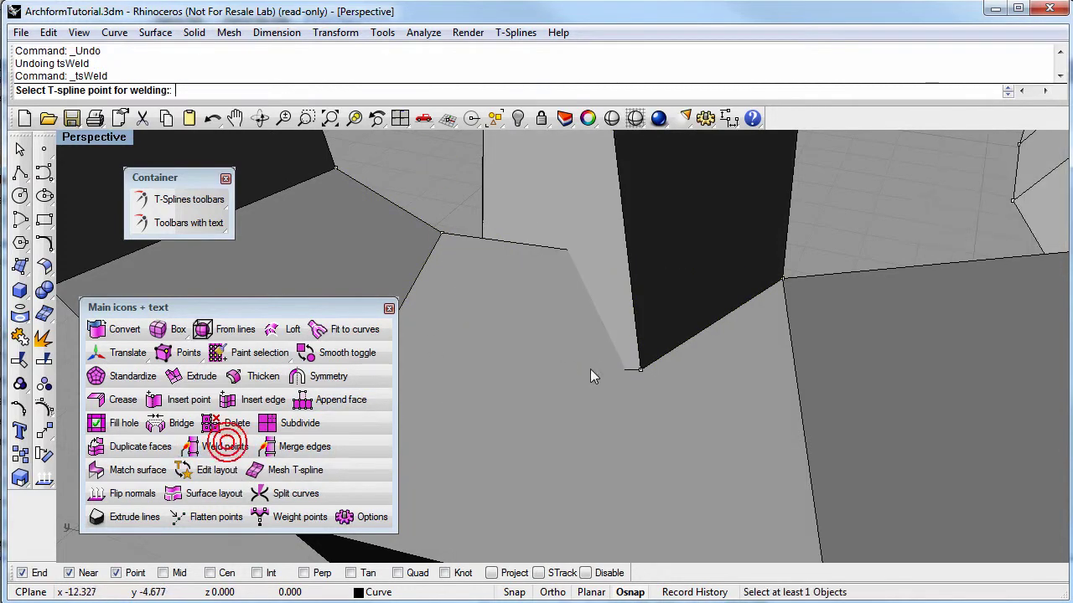
pyautogui.click(640, 368)
pyautogui.click(441, 232)
# Step: Switch the joined T-spline to smooth display
pyautogui.moveTo(603, 324); pyautogui.dragTo(453, 390, button='right')
pyautogui.moveTo(608, 366); pyautogui.dragTo(624, 385, button='right')
pyautogui.moveTo(512, 352); pyautogui.dragTo(545, 402, button='right')
pyautogui.scroll(-3, 544, 402)
pyautogui.click(335, 358)
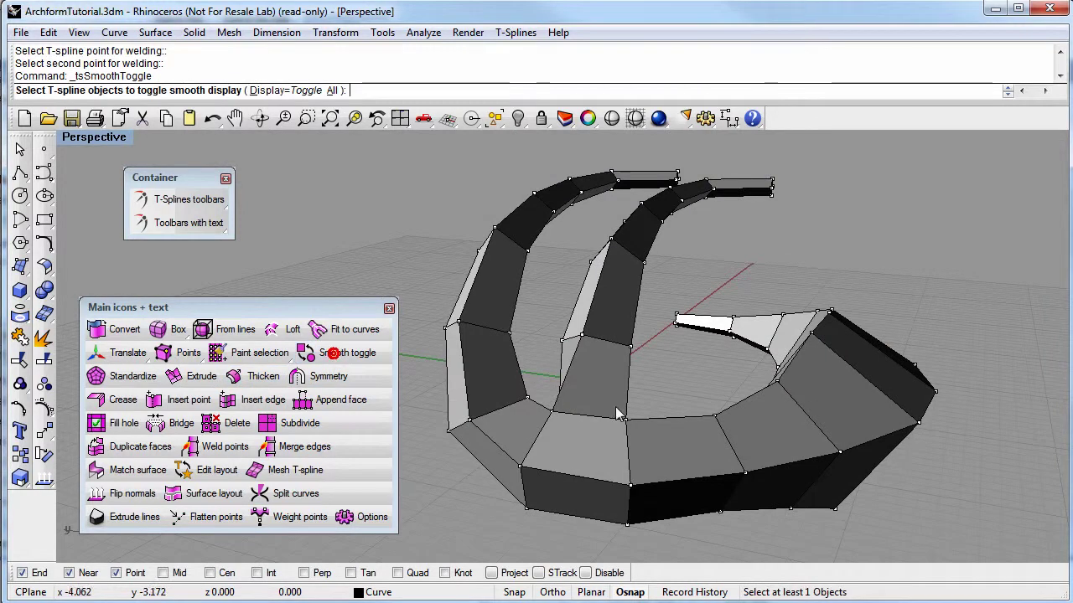
pyautogui.click(618, 413)
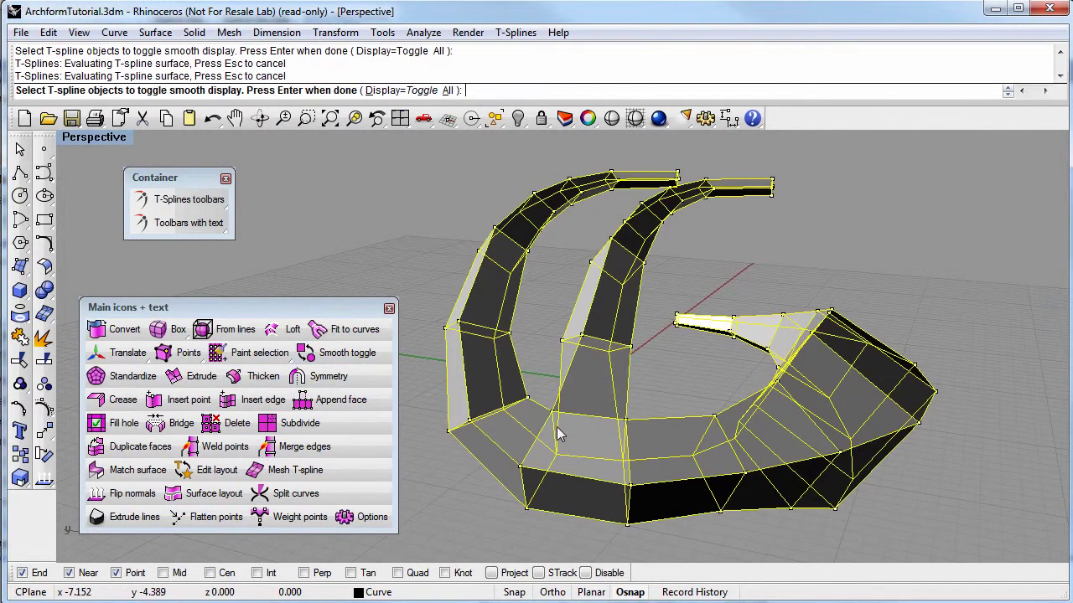
pyautogui.press('Return')
# Step: Examine the blended junction between the new arm and the main body from several angles, including in shaded display without wires
pyautogui.moveTo(592, 431); pyautogui.dragTo(617, 474, button='right')
pyautogui.moveTo(617, 474); pyautogui.dragTo(460, 466, button='right')
pyautogui.scroll(10, 545, 474)
pyautogui.moveTo(544, 475); pyautogui.dragTo(495, 403, button='right')
pyautogui.scroll(2, 495, 398)
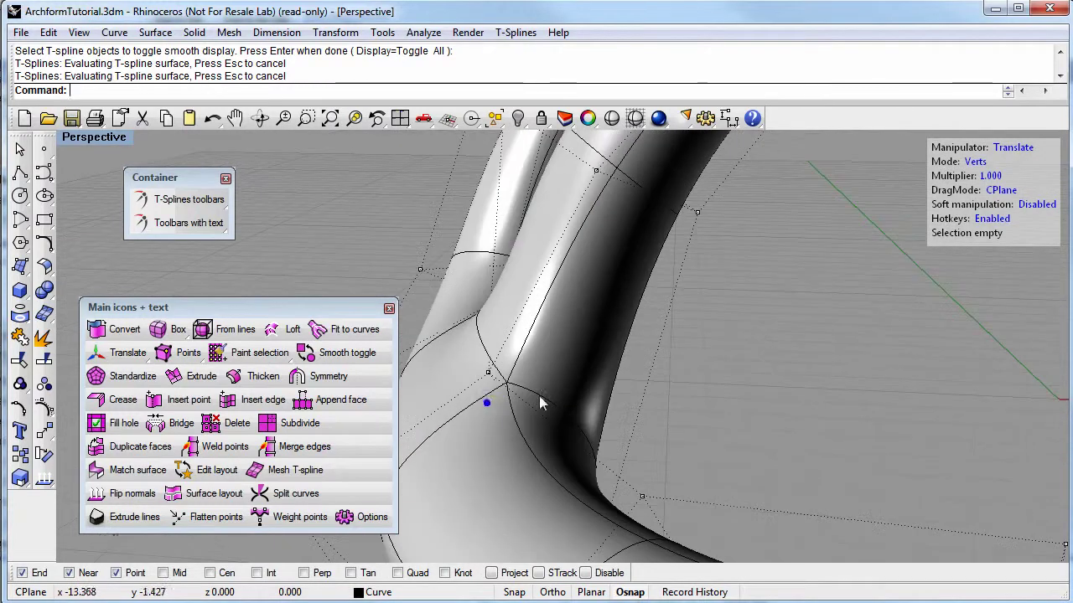
pyautogui.click(613, 119)
pyautogui.moveTo(564, 473); pyautogui.dragTo(785, 400, button='right')
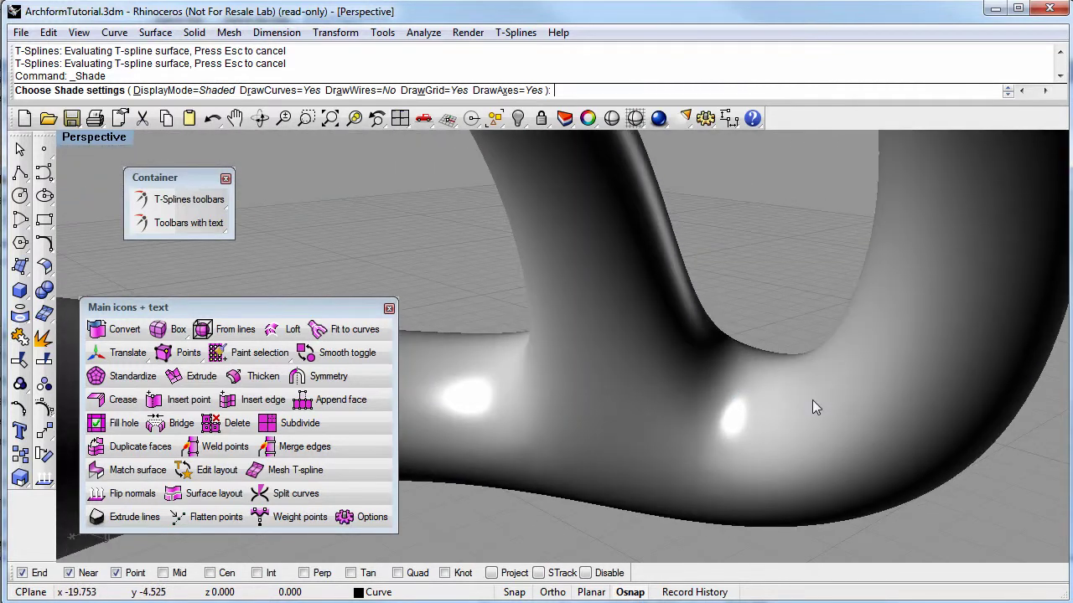
pyautogui.press('Escape')
# Step: Select two neighbouring control vertices at the base of the new arm junction, nudge them with the Translate manipulator and clear the selection
pyautogui.moveTo(748, 387)
pyautogui.mouseDown(button='right')
pyautogui.moveTo(717, 353)
pyautogui.moveTo(743, 336)
pyautogui.moveTo(744, 357)
pyautogui.mouseUp(button='right')
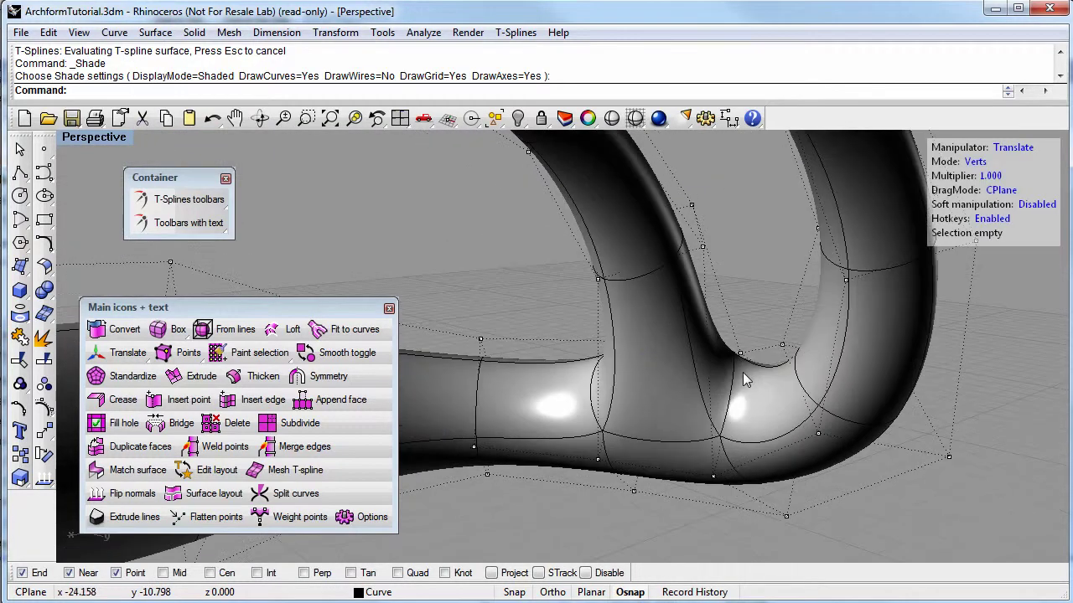
pyautogui.click(713, 472)
pyautogui.click(762, 440)
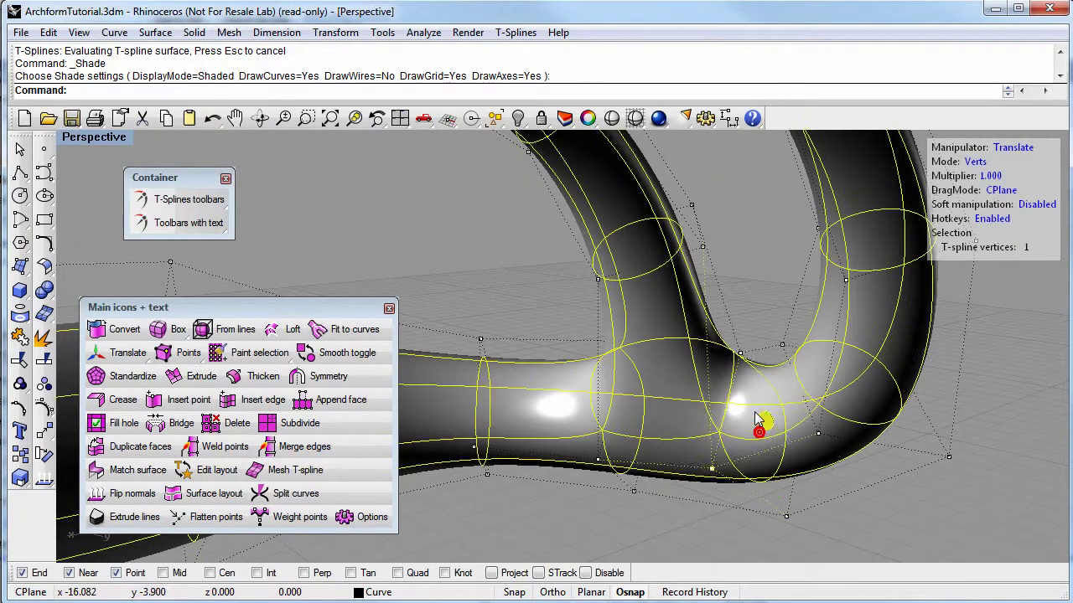
pyautogui.click(717, 465)
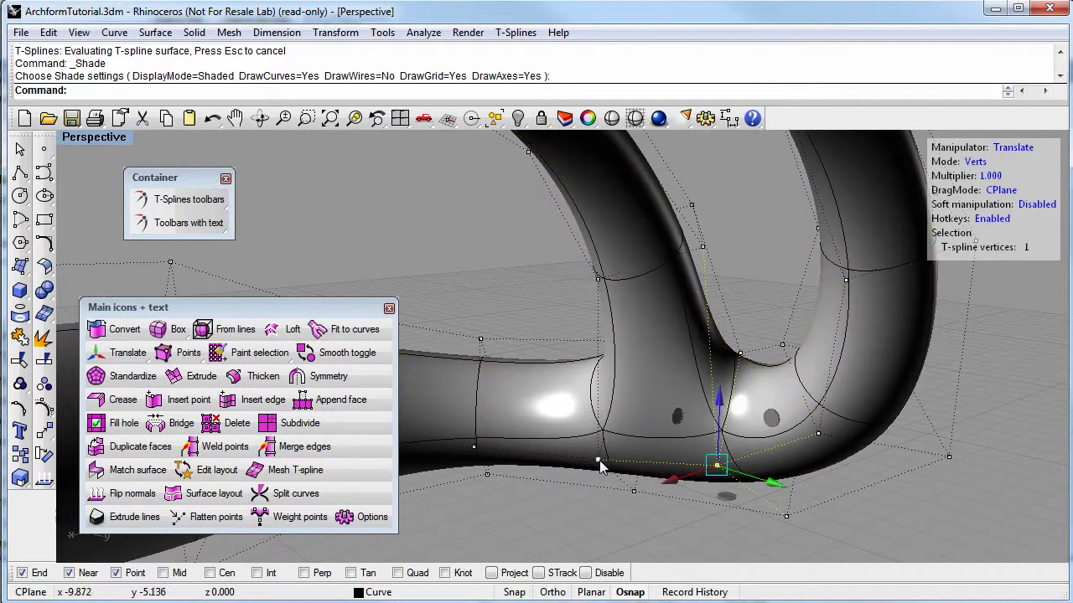
pyautogui.click(596, 460)
pyautogui.moveTo(646, 425)
pyautogui.mouseDown()
pyautogui.moveTo(644, 376)
pyautogui.moveTo(644, 415)
pyautogui.mouseUp()
pyautogui.moveTo(700, 379); pyautogui.dragTo(559, 389, button='right')
pyautogui.moveTo(544, 325)
pyautogui.mouseDown()
pyautogui.moveTo(549, 307)
pyautogui.moveTo(553, 320)
pyautogui.mouseUp()
pyautogui.click(797, 284)
pyautogui.moveTo(797, 284); pyautogui.dragTo(571, 353, button='right')
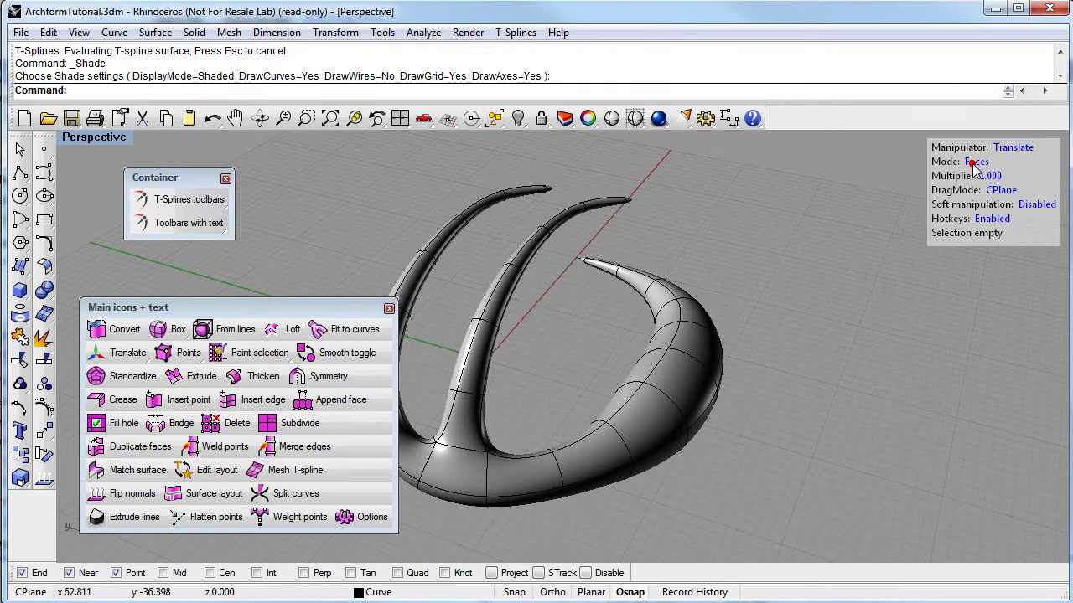
# Step: Select all faces of the middle arm from just above its base junction up to its tip
pyautogui.moveTo(527, 313); pyautogui.dragTo(545, 390, button='right')
pyautogui.moveTo(548, 383); pyautogui.dragTo(485, 323)
pyautogui.moveTo(581, 384); pyautogui.dragTo(502, 326)
pyautogui.moveTo(513, 334); pyautogui.dragTo(595, 339, button='right')
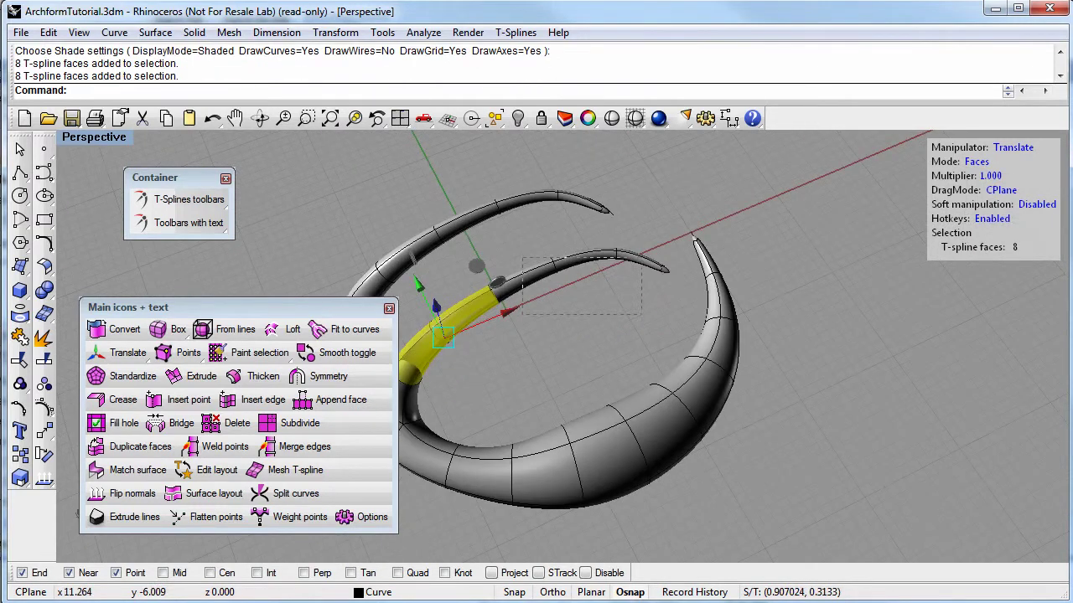
pyautogui.keyDown('shift'); pyautogui.moveTo(523, 242); pyautogui.dragTo(522, 240); pyautogui.keyUp('shift')
pyautogui.keyDown('shift'); pyautogui.click(605, 330); pyautogui.keyUp('shift')
pyautogui.moveTo(606, 329); pyautogui.dragTo(660, 348, button='right')
pyautogui.moveTo(573, 377); pyautogui.dragTo(551, 414, button='right')
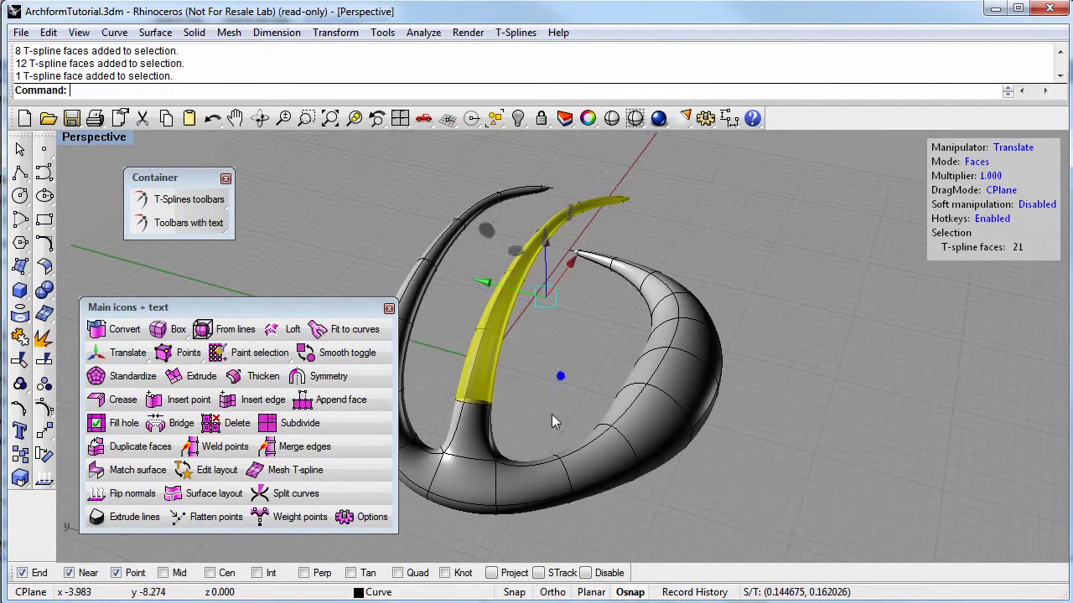
# Step: Duplicate the selected arm faces and move the copy clear of the middle arm as a separate, open-ended arm
pyautogui.click(138, 448)
pyautogui.moveTo(485, 287); pyautogui.dragTo(556, 303)
pyautogui.click(521, 342)
pyautogui.moveTo(524, 395); pyautogui.dragTo(545, 341, button='right')
pyautogui.scroll(3, 501, 357)
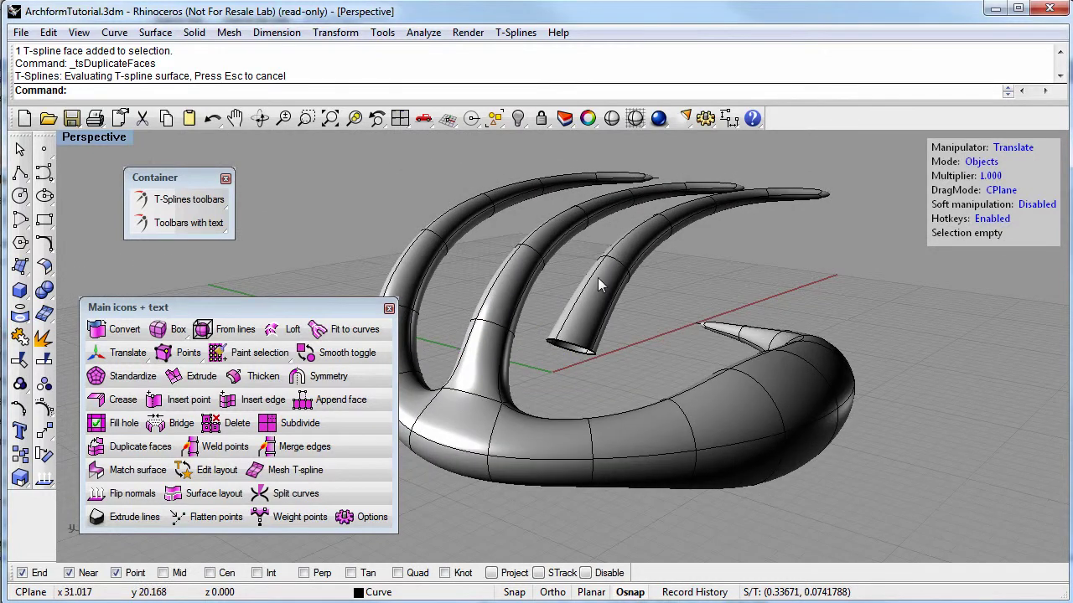
pyautogui.moveTo(541, 327); pyautogui.dragTo(495, 306, button='right')
pyautogui.moveTo(509, 407); pyautogui.dragTo(523, 390, button='right')
# Step: Switch both the main body and the copied arm from smooth to box display
pyautogui.click(352, 356)
pyautogui.click(591, 362)
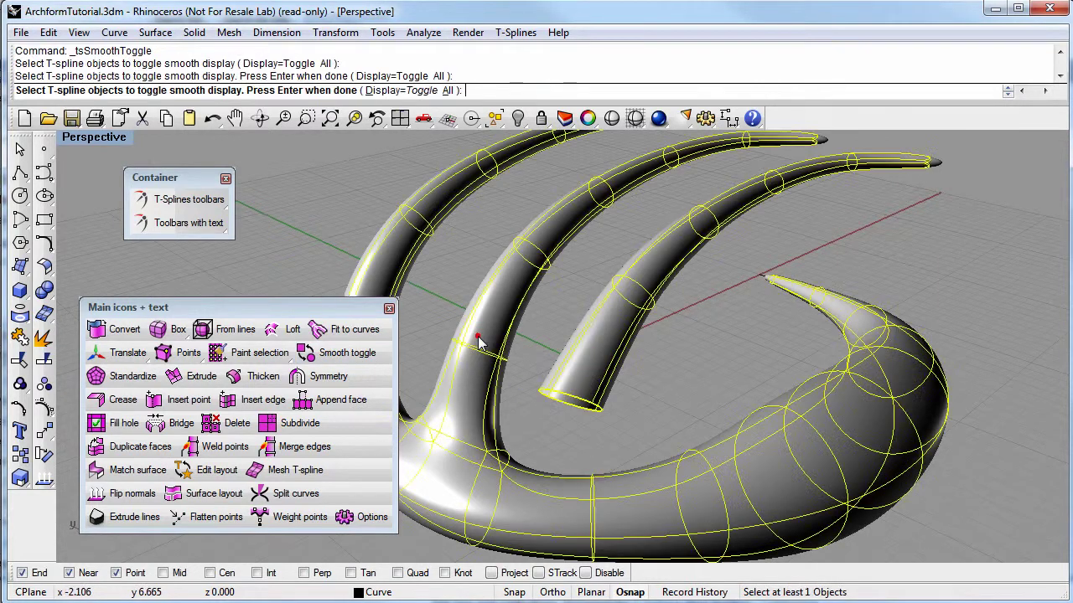
pyautogui.press('Return')
pyautogui.moveTo(501, 345); pyautogui.dragTo(656, 397, button='right')
# Step: Reposition the copied arm so its open end sits next to the side of the middle arm
pyautogui.click(587, 356)
pyautogui.moveTo(656, 371); pyautogui.dragTo(700, 332)
pyautogui.click(642, 448)
pyautogui.moveTo(568, 460); pyautogui.dragTo(589, 366, button='right')
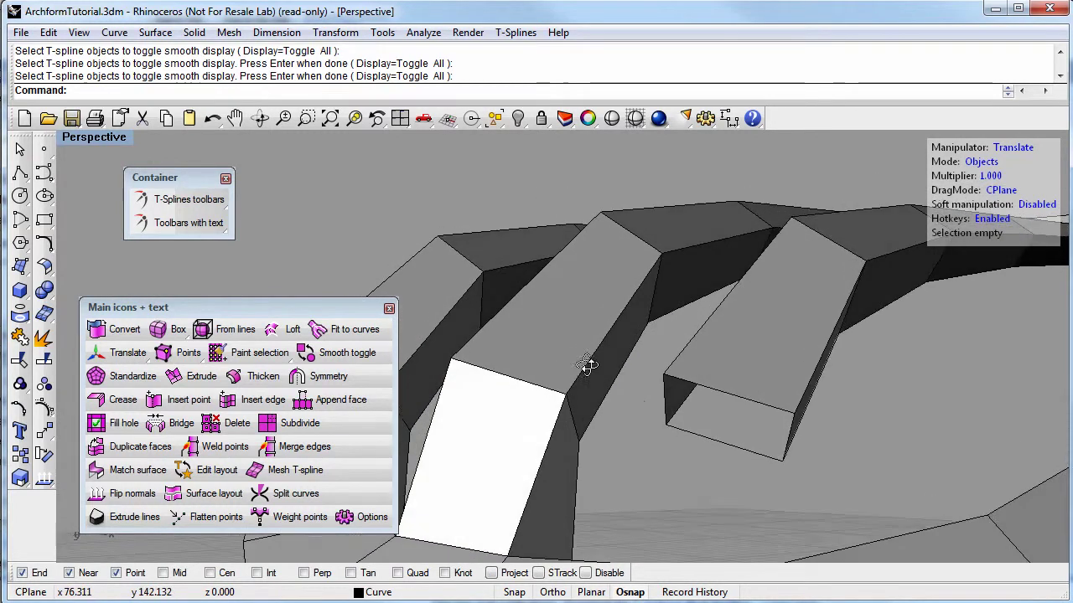
pyautogui.moveTo(658, 411); pyautogui.dragTo(598, 424, button='right')
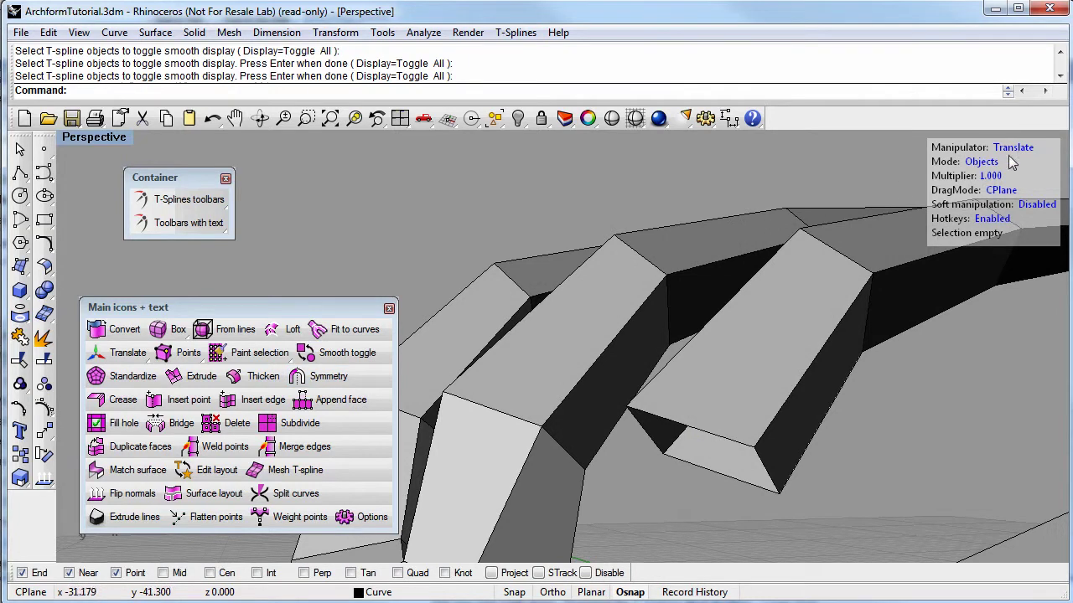
# Step: Delete the face on the middle arm's side that faces the copied arm's open end
pyautogui.click(645, 358)
pyautogui.press('Delete')
pyautogui.moveTo(642, 350); pyautogui.dragTo(639, 398, button='right')
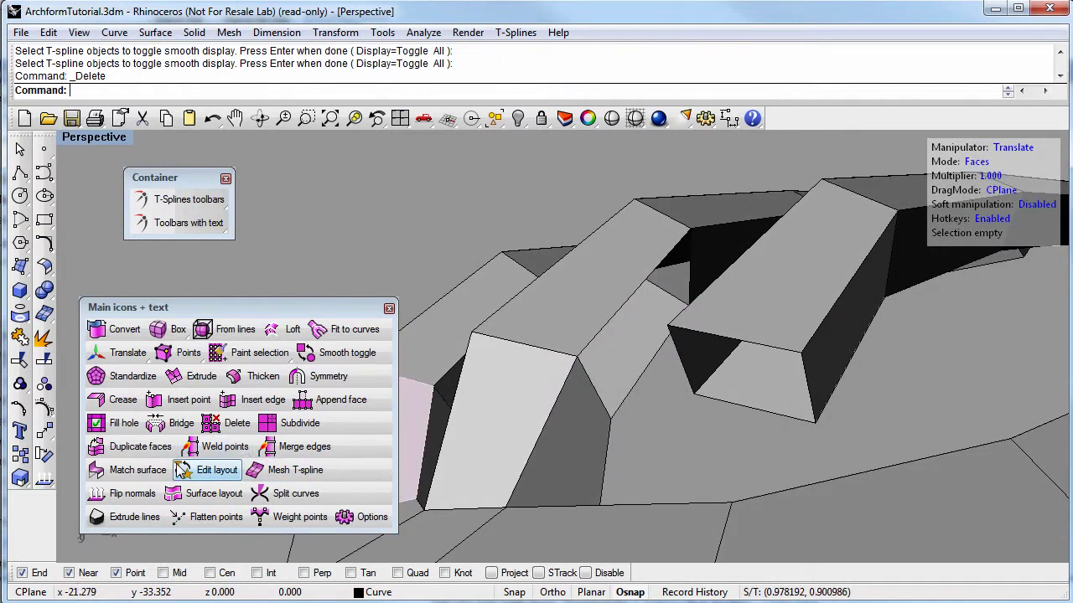
# Step: Clear the vertex selection and weld the copied arm's upper inner corner point onto the matching far corner of the middle arm's hole
pyautogui.click(208, 447)
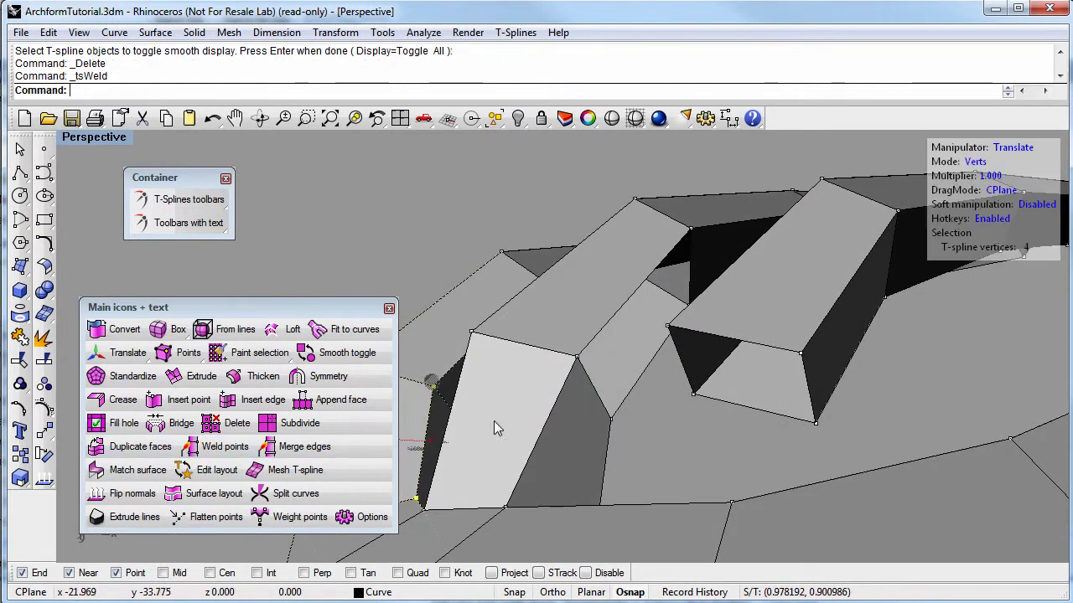
pyautogui.click(665, 414)
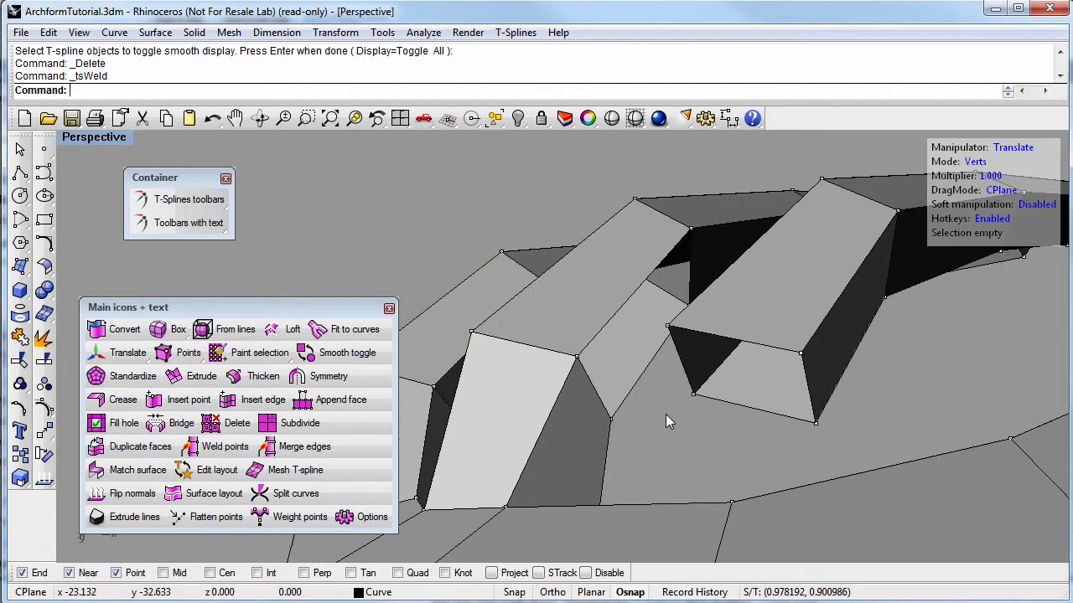
pyautogui.click(219, 447)
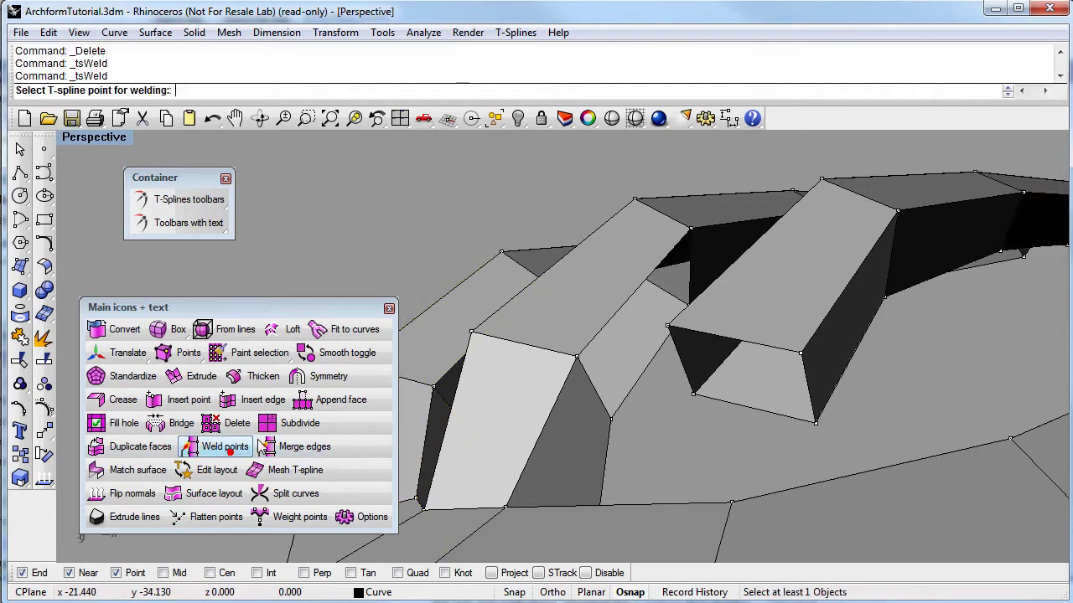
pyautogui.click(667, 330)
pyautogui.click(691, 227)
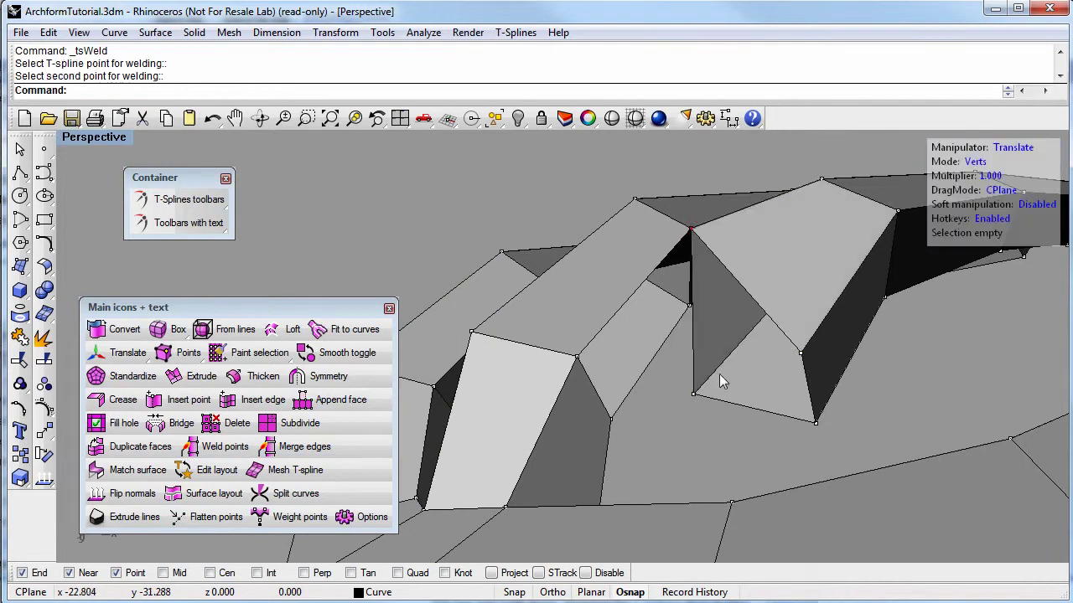
# Step: Check the single welded point up close and try to switch the partly welded T-spline to smooth display
pyautogui.scroll(2, 691, 236)
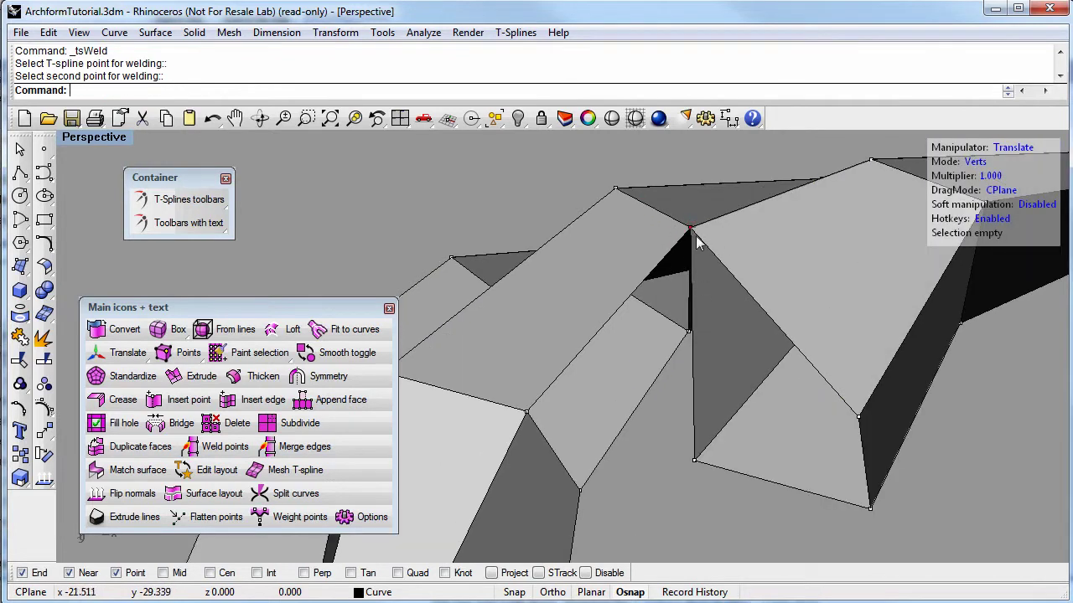
pyautogui.scroll(-3, 666, 262)
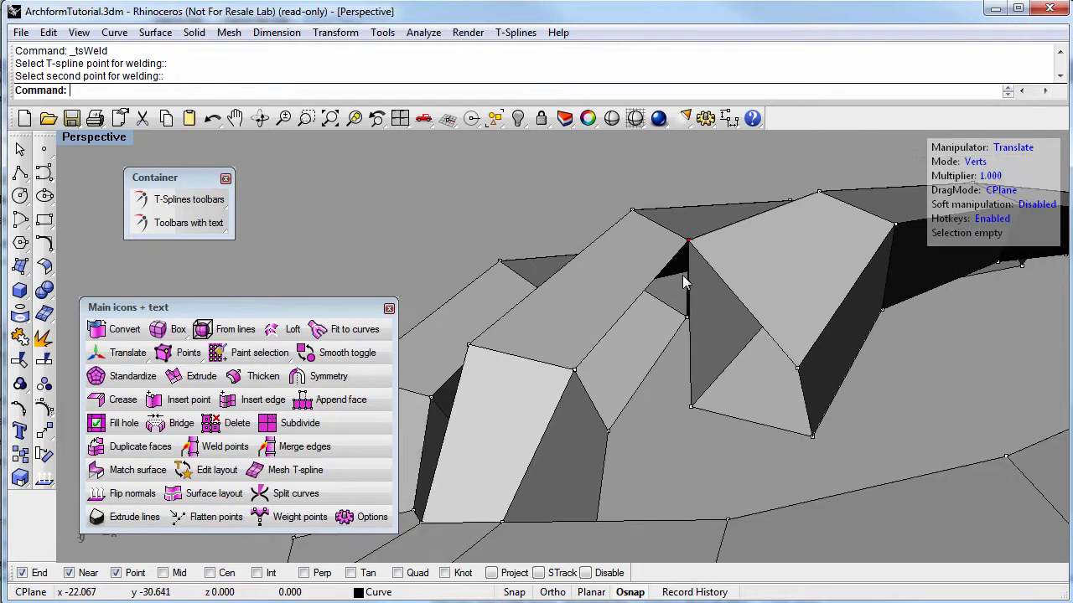
pyautogui.click(368, 355)
pyautogui.click(603, 402)
pyautogui.rightClick(605, 402)
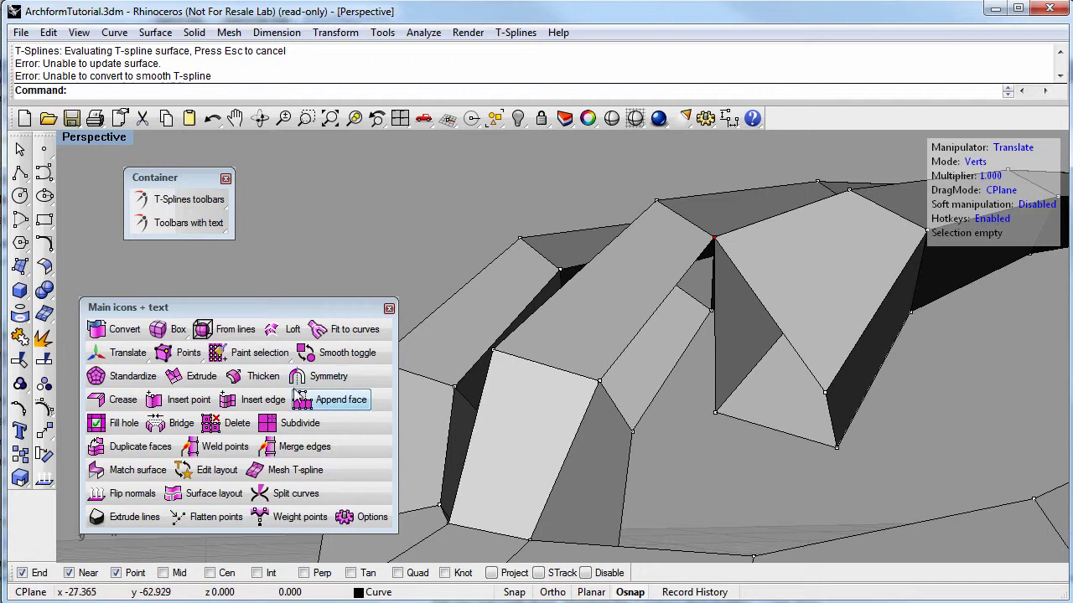
# Step: Weld the copied arm's lower inner corner point onto the lower far corner of the middle arm's hole
pyautogui.click(209, 450)
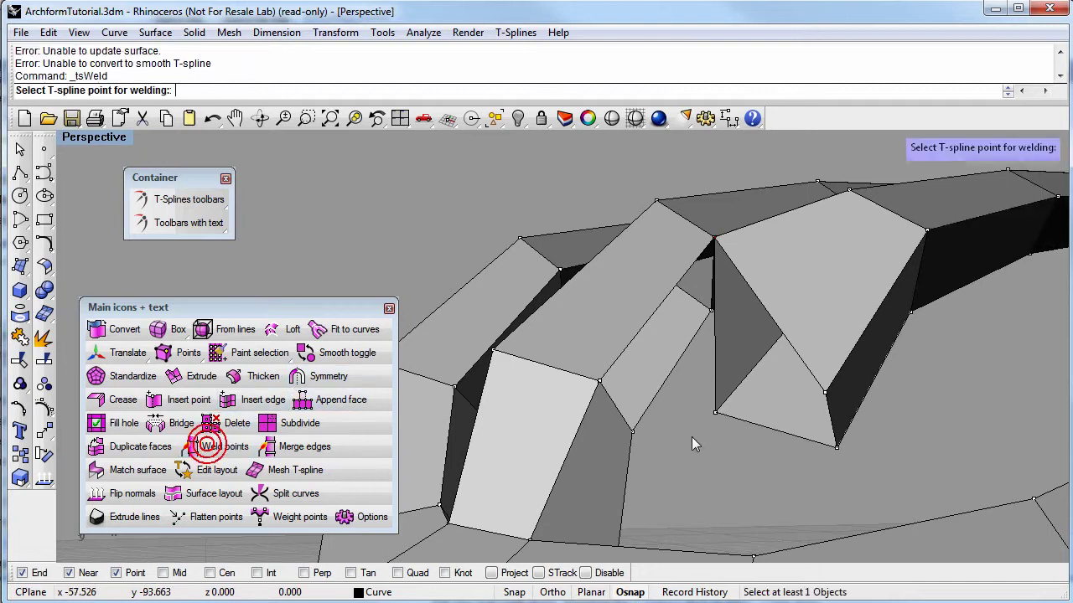
pyautogui.click(718, 414)
pyautogui.click(713, 311)
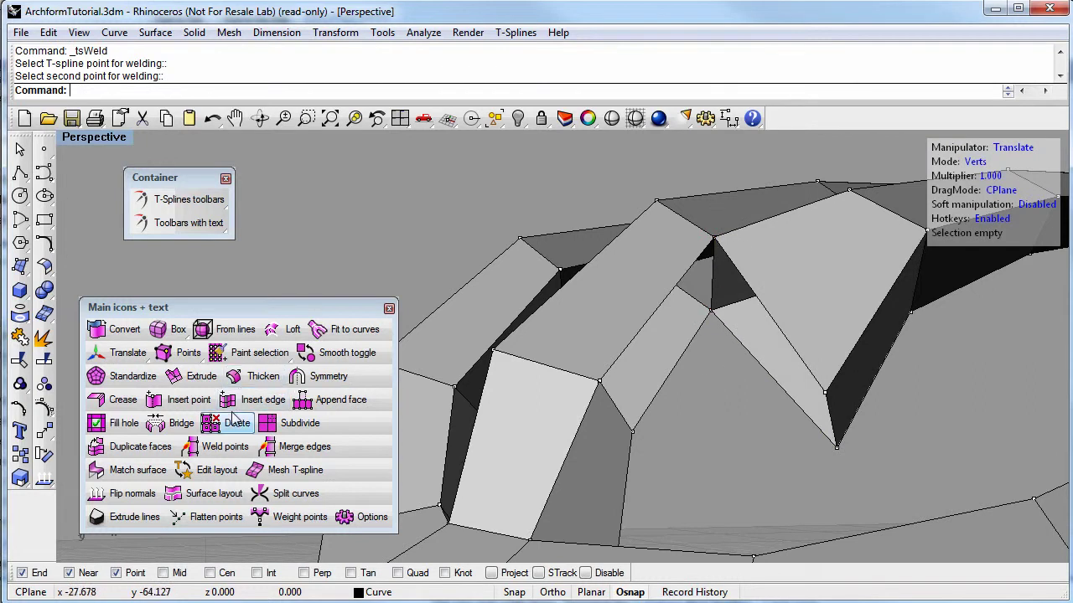
# Step: Weld the copied arm's two remaining outer corner points onto the two near corners of the middle arm's hole
pyautogui.click(213, 450)
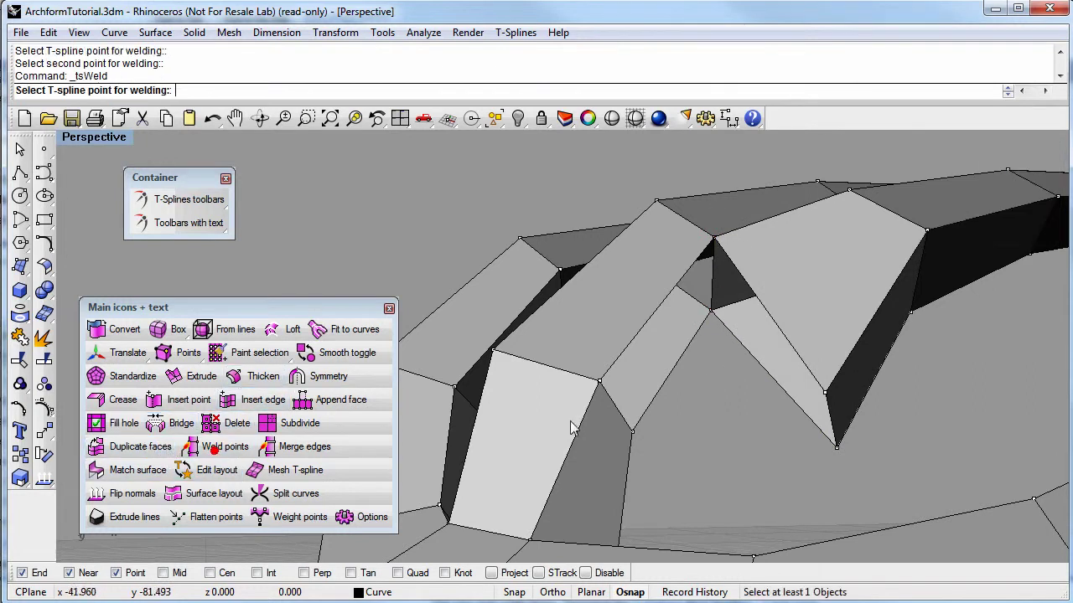
pyautogui.click(824, 394)
pyautogui.click(596, 382)
pyautogui.press('Return')
pyautogui.click(836, 446)
pyautogui.click(630, 433)
# Step: Switch the joined T-spline to smooth display and preview the new branch in shaded mode without wires
pyautogui.moveTo(699, 442); pyautogui.dragTo(723, 444, button='right')
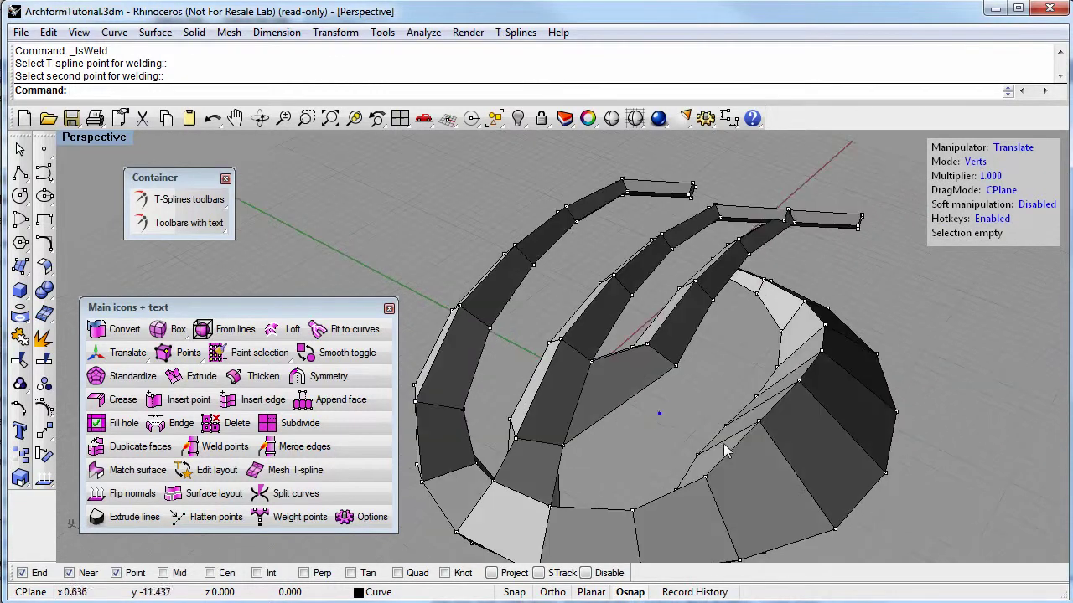
pyautogui.click(336, 357)
pyautogui.click(553, 414)
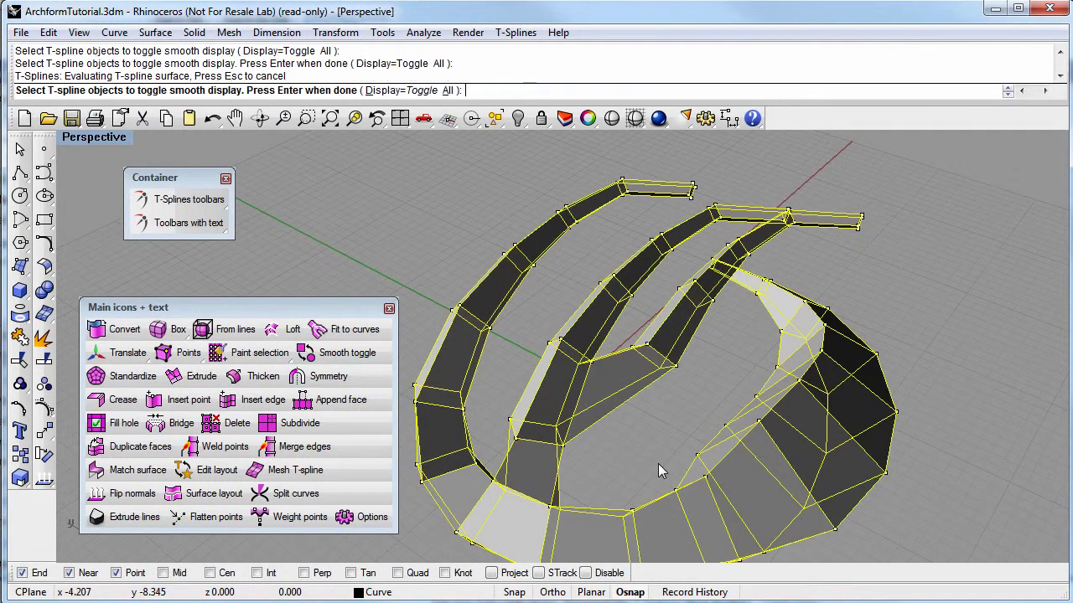
pyautogui.press('Return')
pyautogui.moveTo(660, 462); pyautogui.dragTo(762, 194, button='right')
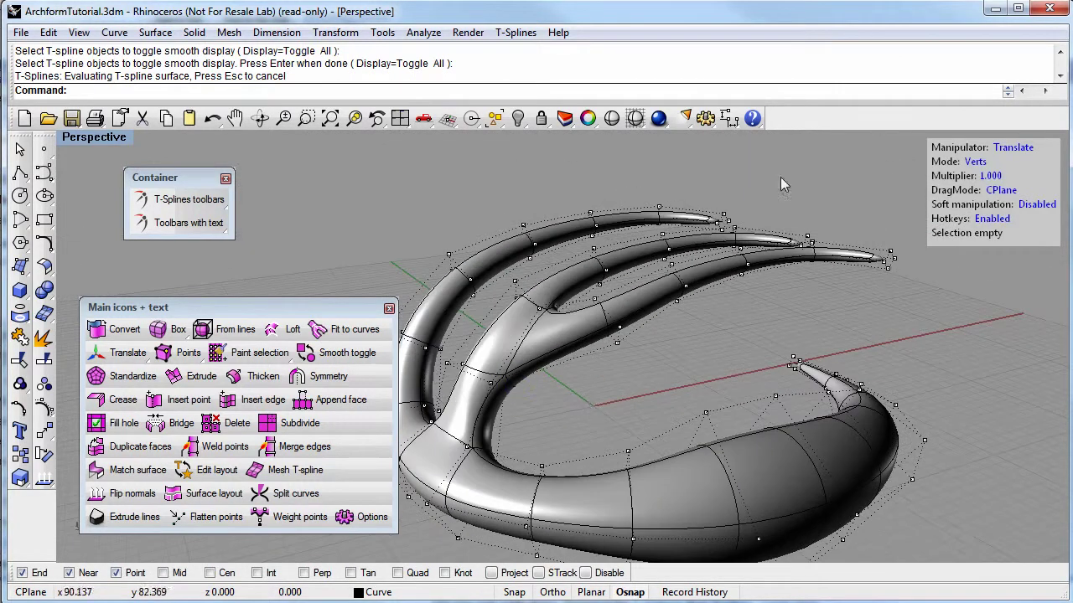
pyautogui.click(619, 121)
pyautogui.moveTo(502, 342); pyautogui.dragTo(604, 375, button='right')
pyautogui.click(623, 383)
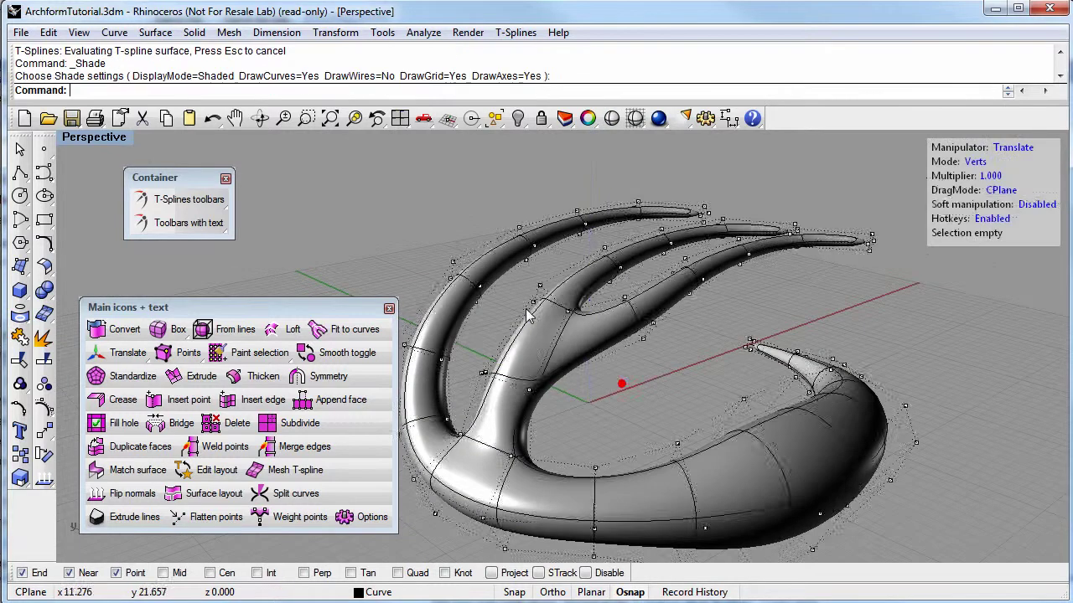
# Step: Nudge a control vertex at the fork between the two branches slightly downwards and clear the selection
pyautogui.scroll(4, 532, 316)
pyautogui.click(596, 317)
pyautogui.moveTo(597, 251); pyautogui.dragTo(600, 258)
pyautogui.click(734, 461)
# Step: Switch to face editing, select the faces at the tip of the new branch, shift them with the Translate manipulator and deselect them
pyautogui.moveTo(740, 455); pyautogui.dragTo(575, 313, button='right')
pyautogui.scroll(5, 575, 313)
pyautogui.scroll(1, 647, 304)
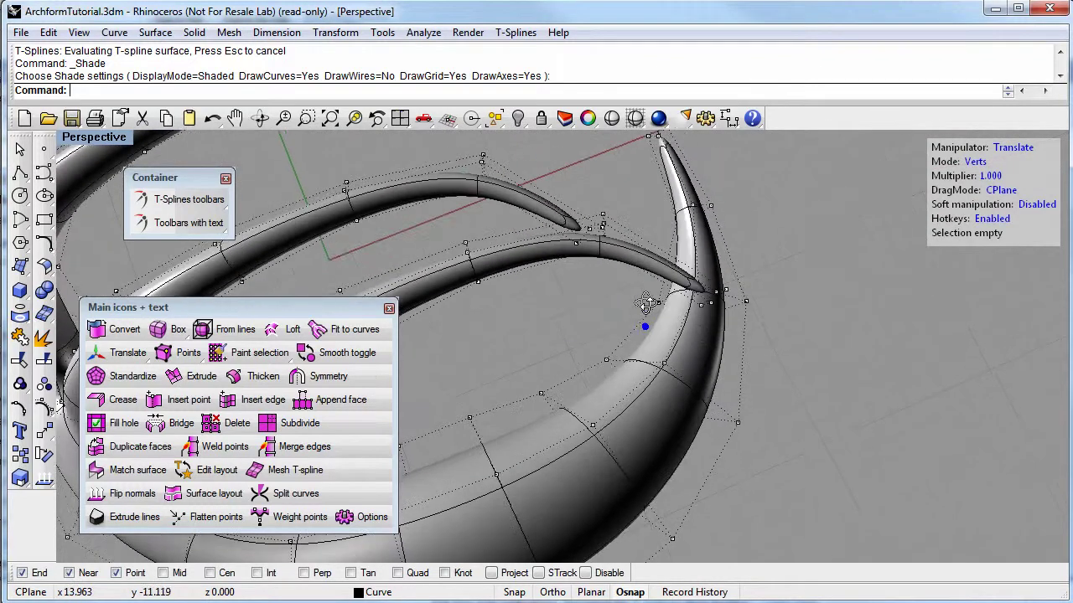
pyautogui.moveTo(646, 303); pyautogui.dragTo(599, 247, button='right')
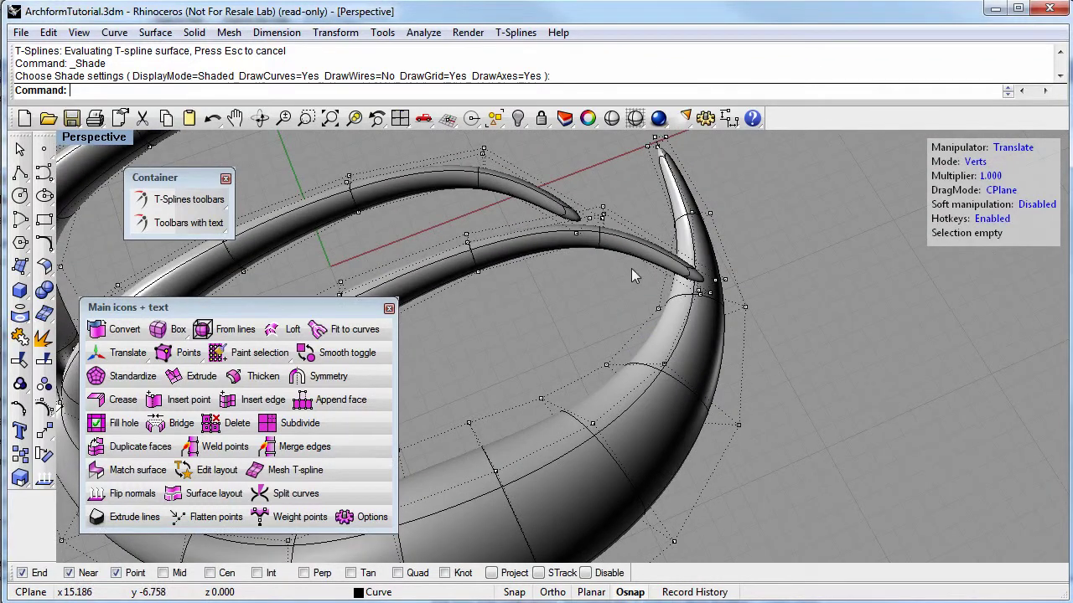
pyautogui.moveTo(668, 293); pyautogui.dragTo(584, 260, button='right')
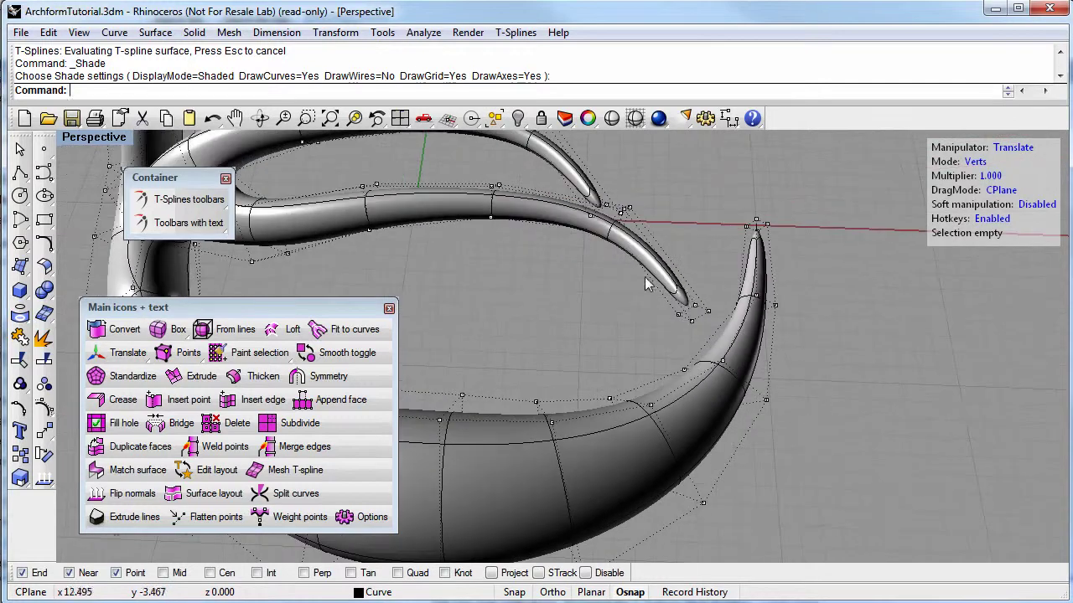
pyautogui.click(973, 165)
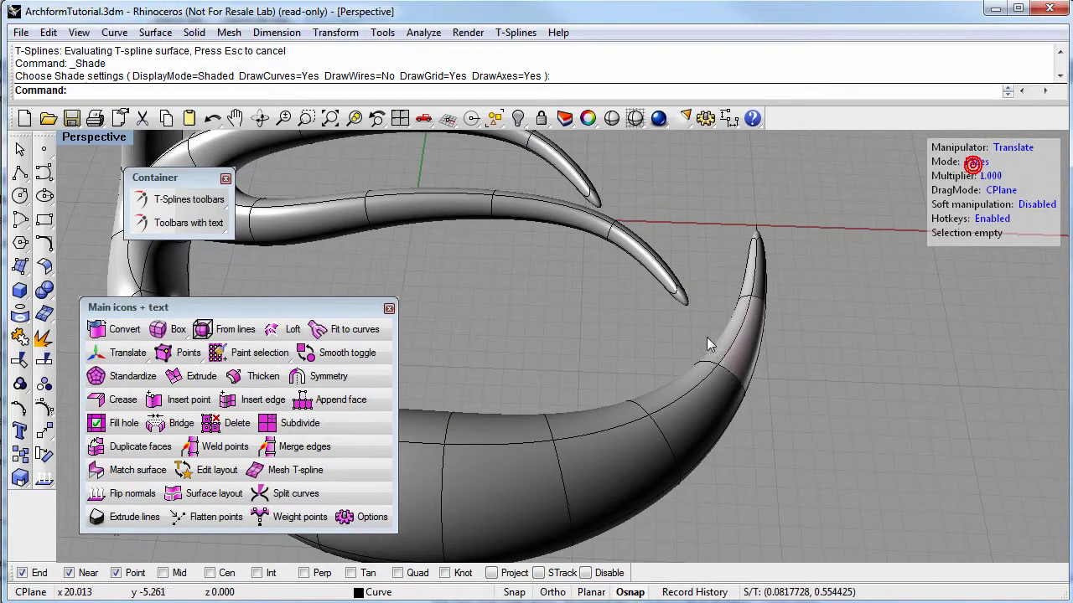
pyautogui.moveTo(700, 319); pyautogui.dragTo(602, 227)
pyautogui.moveTo(642, 225); pyautogui.dragTo(599, 226, button='right')
pyautogui.moveTo(599, 226); pyautogui.dragTo(576, 237)
pyautogui.click(662, 248)
pyautogui.moveTo(500, 321); pyautogui.dragTo(553, 319, button='right')
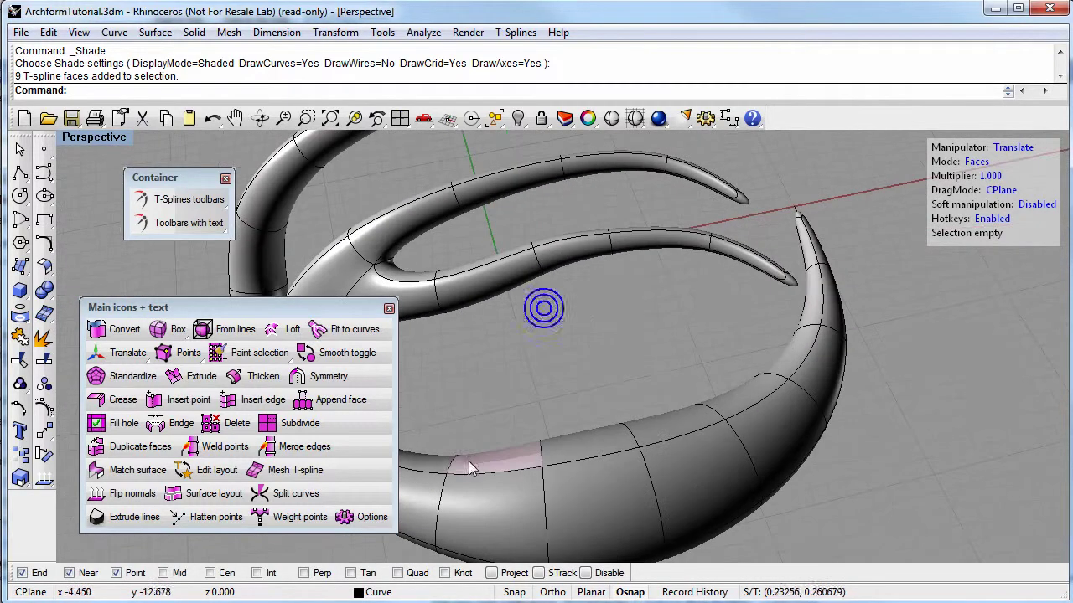
# Step: Duplicate the faces of the new branch from beyond its fork up to its tip
pyautogui.click(134, 457)
pyautogui.moveTo(709, 264); pyautogui.dragTo(642, 259, button='right')
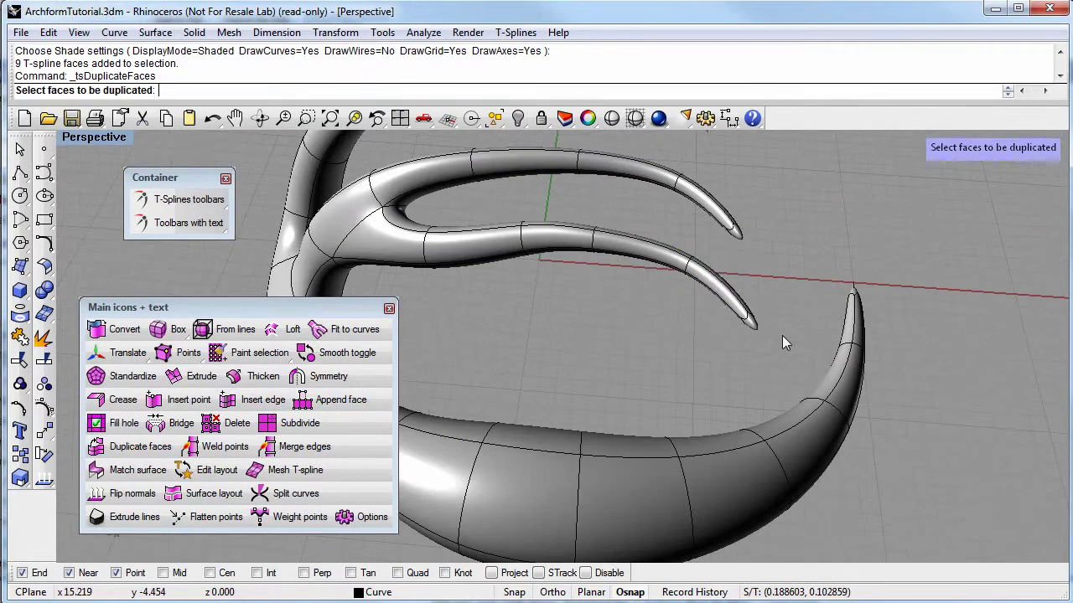
pyautogui.moveTo(720, 294); pyautogui.dragTo(664, 325)
pyautogui.moveTo(584, 253); pyautogui.dragTo(561, 216)
pyautogui.moveTo(561, 216); pyautogui.dragTo(612, 325, button='right')
pyautogui.press('Return')
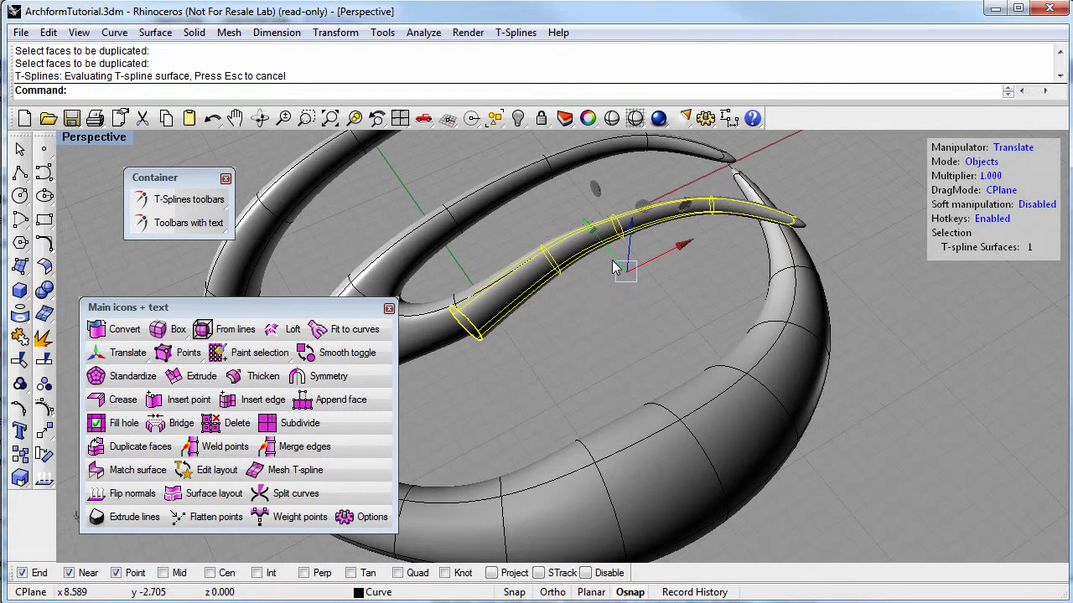
# Step: Move the duplicated branch away from the original along the construction plane and clear the selection
pyautogui.moveTo(594, 236); pyautogui.dragTo(570, 304)
pyautogui.moveTo(570, 303); pyautogui.dragTo(553, 321, button='right')
pyautogui.click(606, 413)
pyautogui.moveTo(606, 413); pyautogui.dragTo(540, 368, button='right')
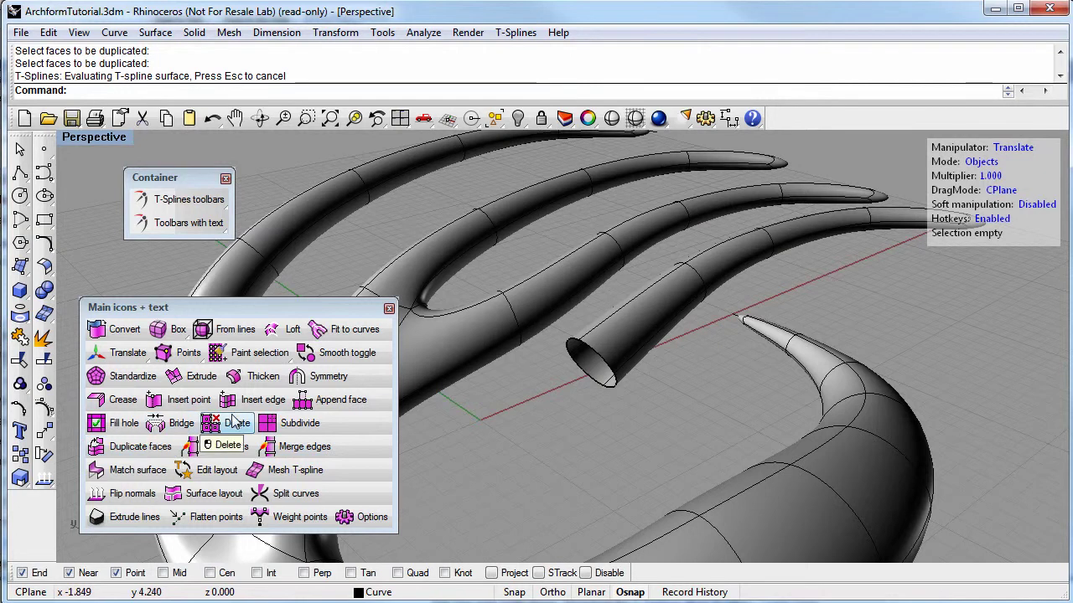
# Step: Fill the open hole at the base of the duplicated branch
pyautogui.click(125, 425)
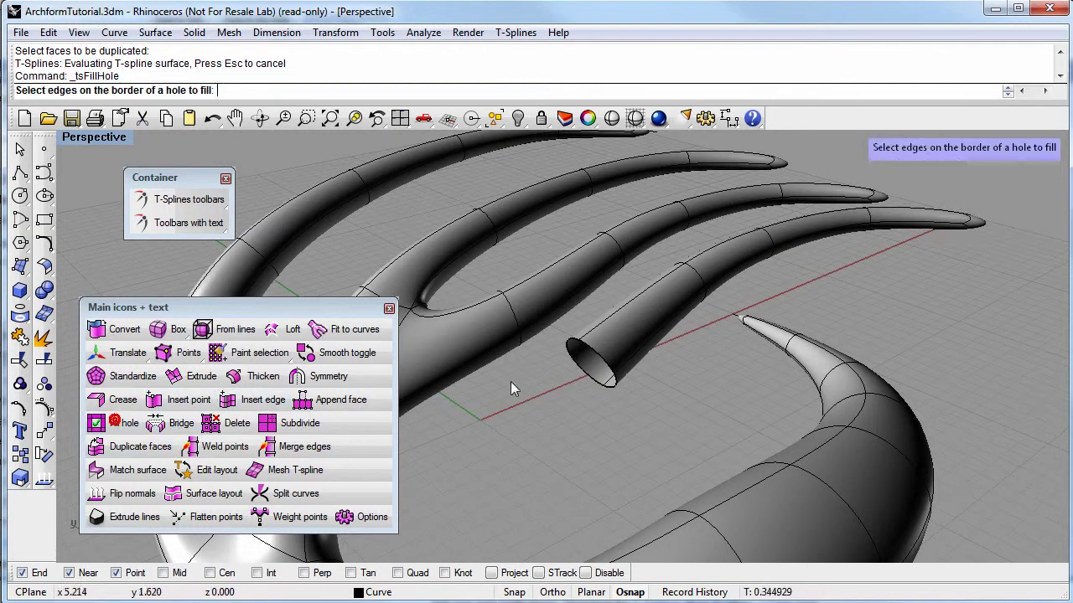
pyautogui.click(604, 356)
pyautogui.press('Return')
pyautogui.moveTo(675, 364); pyautogui.dragTo(474, 394, button='right')
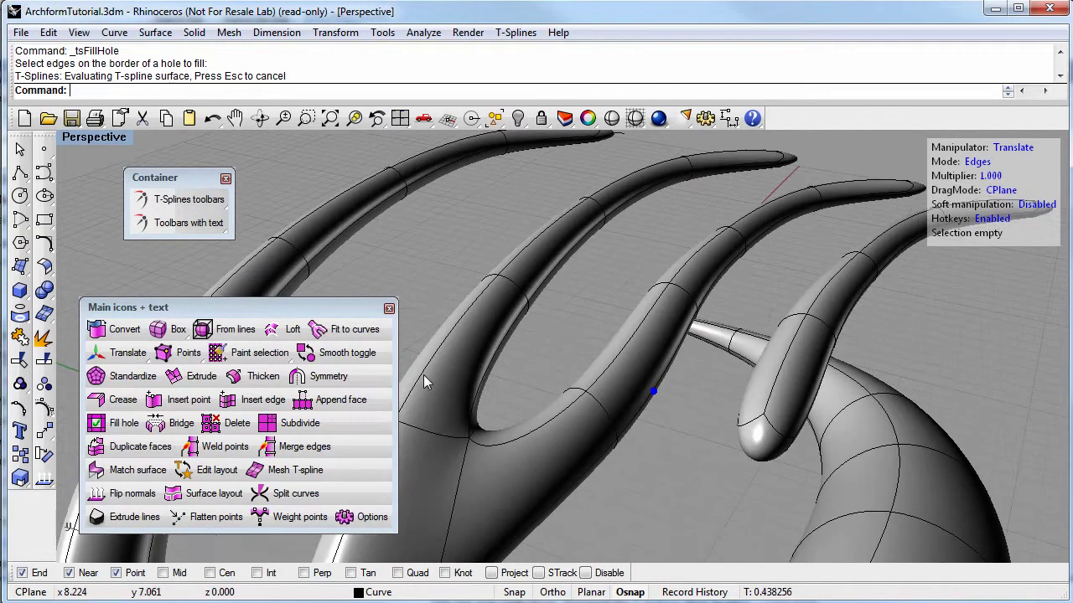
# Step: Switch both the main body and the capped branch copy to box display
pyautogui.click(359, 357)
pyautogui.click(784, 390)
pyautogui.click(838, 424)
pyautogui.click(642, 381)
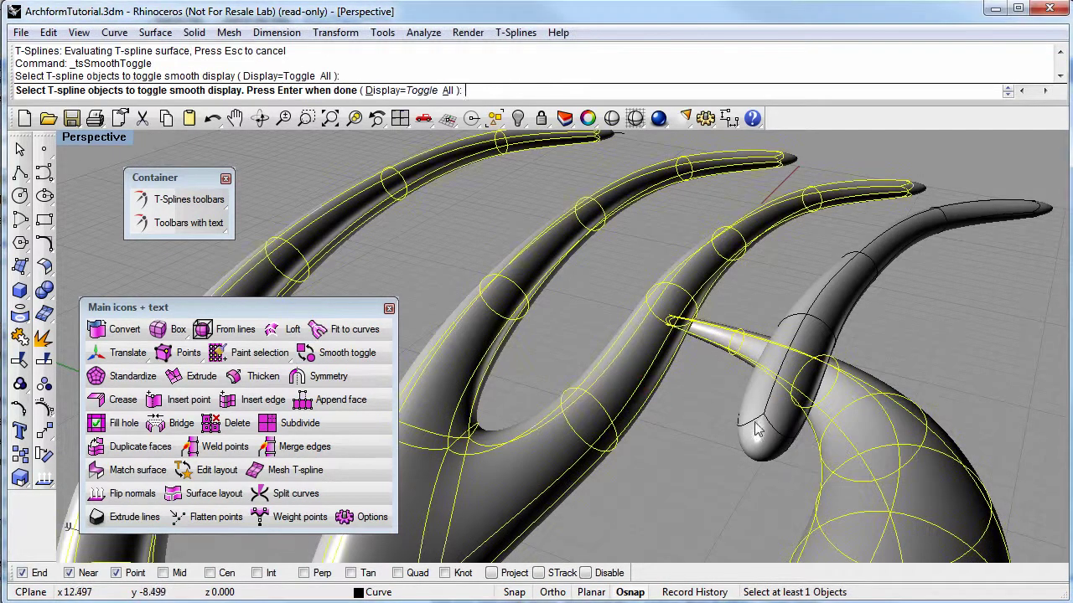
pyautogui.click(769, 425)
pyautogui.press('Return')
pyautogui.moveTo(705, 457); pyautogui.dragTo(708, 364, button='right')
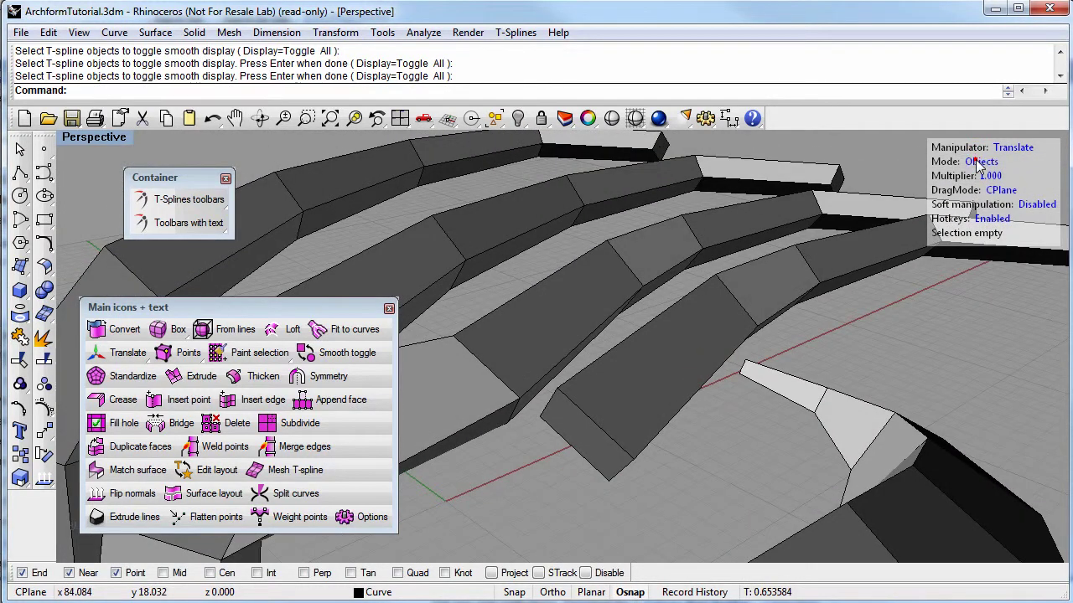
# Step: Reposition the capped branch copy in height and along the construction plane beside the body's outermost branch
pyautogui.click(884, 239)
pyautogui.moveTo(884, 239); pyautogui.dragTo(808, 280, button='right')
pyautogui.moveTo(807, 270); pyautogui.dragTo(823, 339)
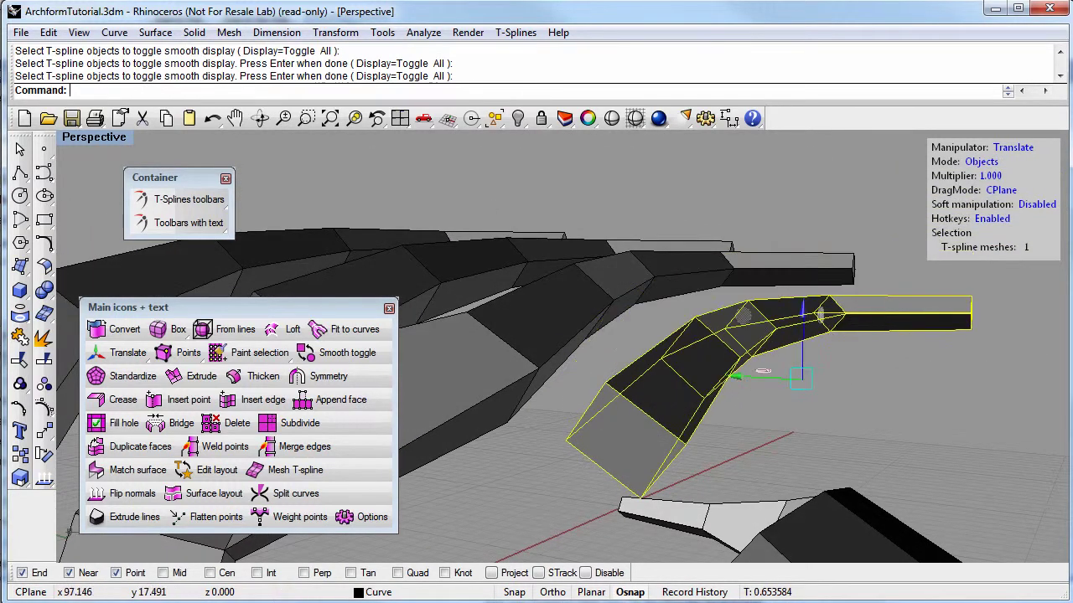
pyautogui.click(521, 505)
pyautogui.moveTo(567, 447); pyautogui.dragTo(749, 362, button='right')
pyautogui.click(721, 332)
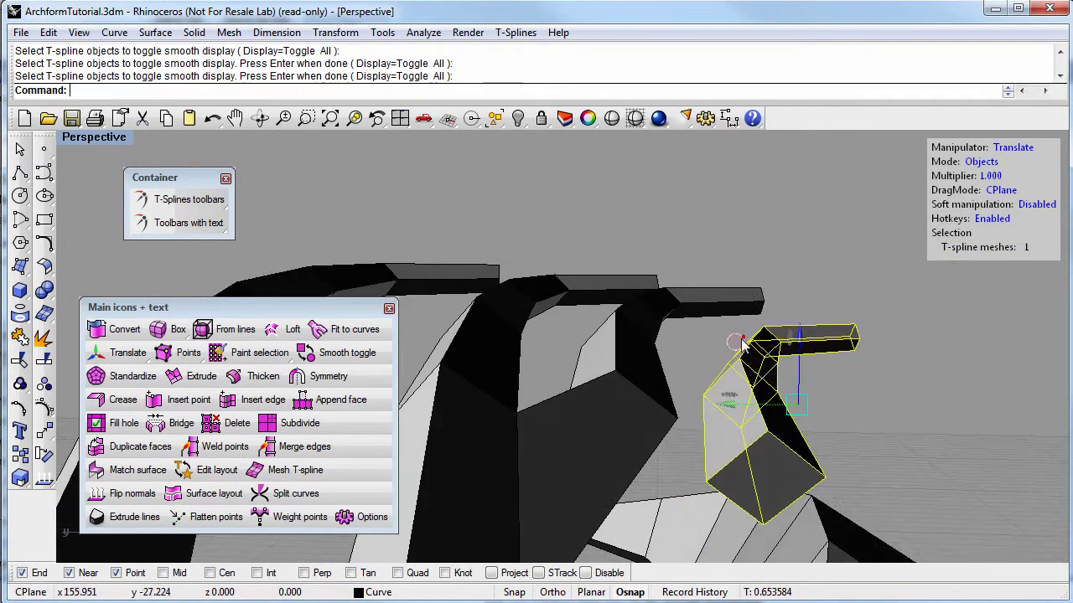
pyautogui.click(891, 354)
pyautogui.moveTo(891, 354); pyautogui.dragTo(641, 456, button='right')
pyautogui.click(641, 456)
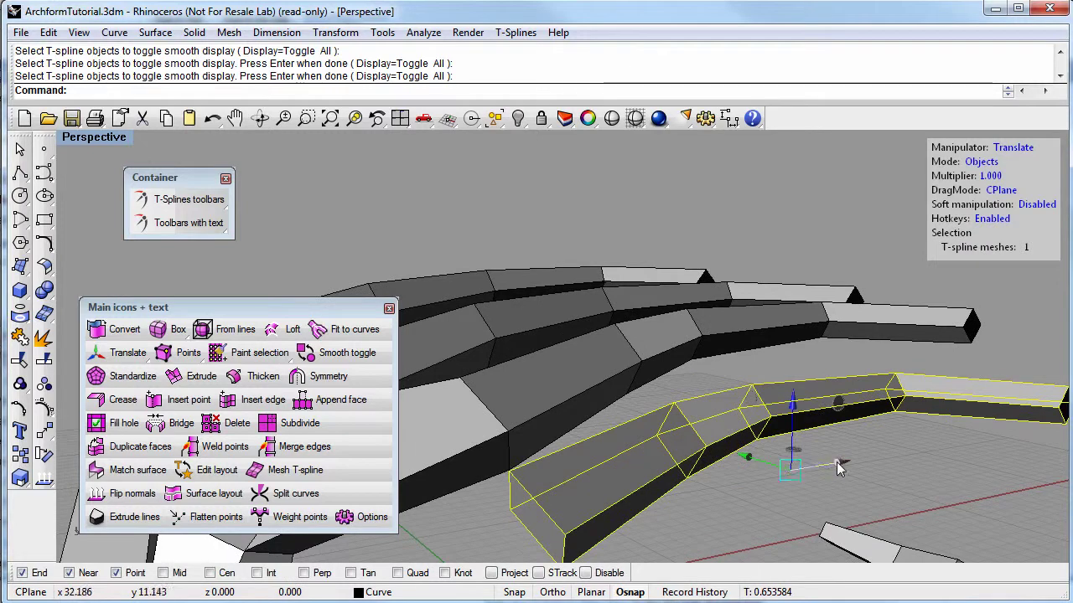
pyautogui.click(502, 499)
pyautogui.moveTo(502, 499); pyautogui.dragTo(603, 355, button='right')
# Step: Start a face bridge and choose the facing side faces of the outermost branch and the capped copy
pyautogui.click(173, 429)
pyautogui.click(637, 419)
pyautogui.click(556, 391)
pyautogui.click(722, 461)
pyautogui.press('Return')
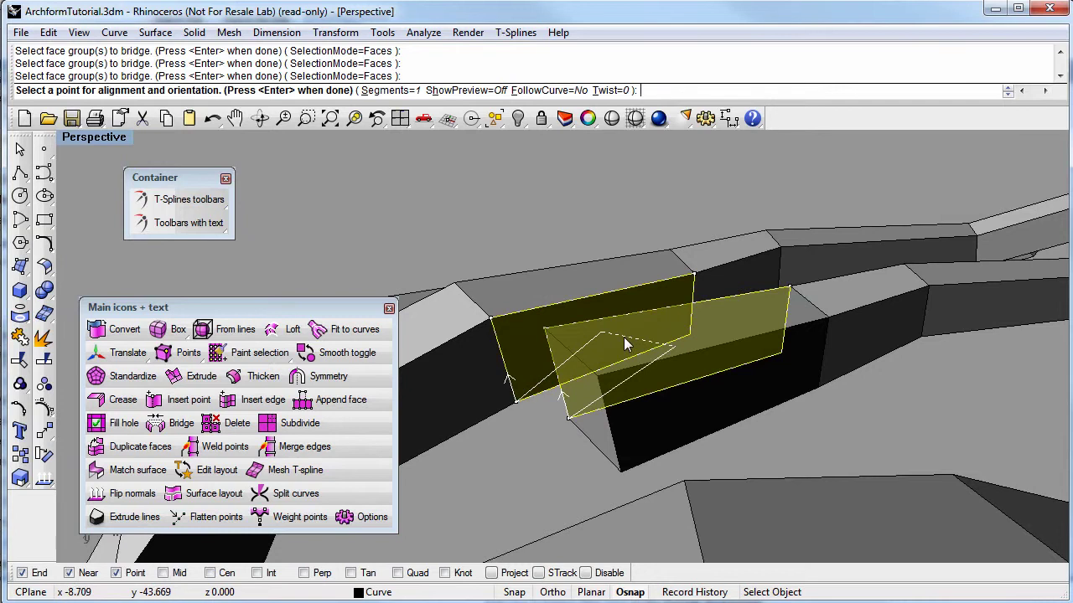
# Step: Turn on the bridge preview, set matching alignment corners on both faces, and complete the one-segment bridge
pyautogui.click(546, 330)
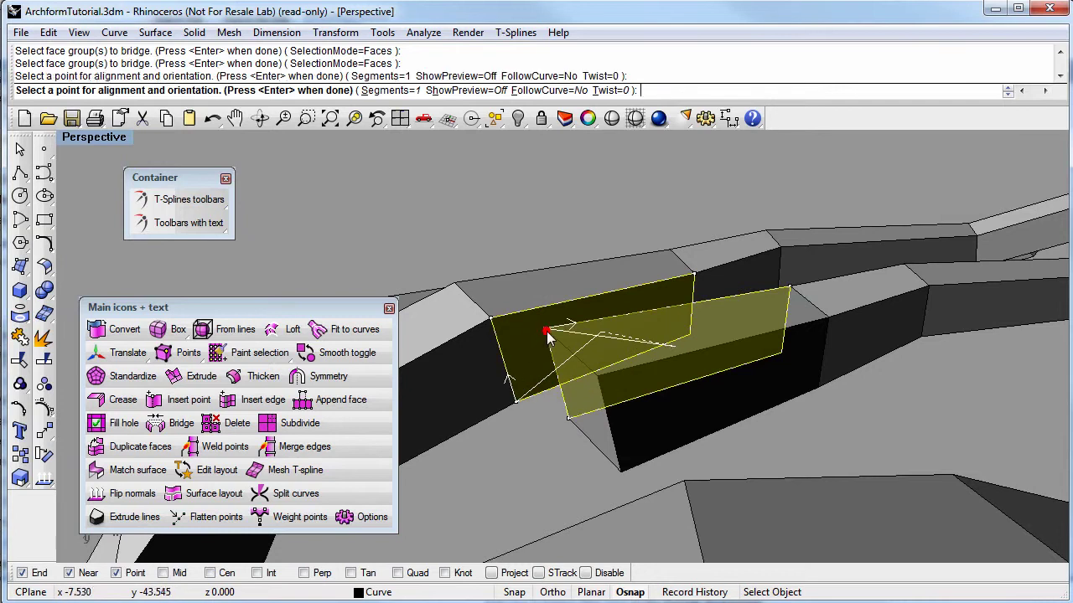
pyautogui.click(491, 321)
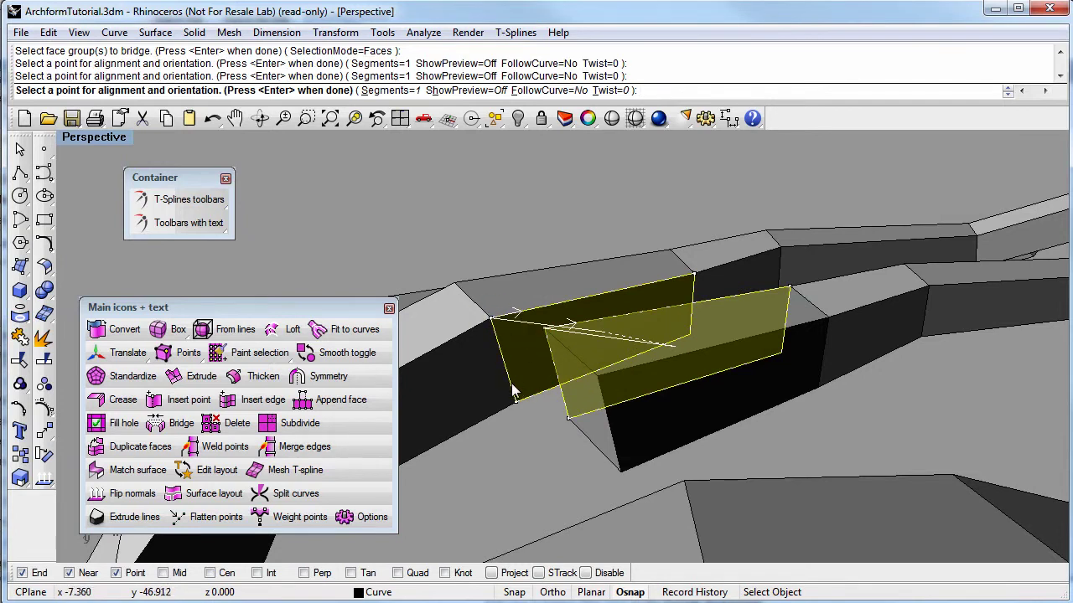
pyautogui.click(493, 329)
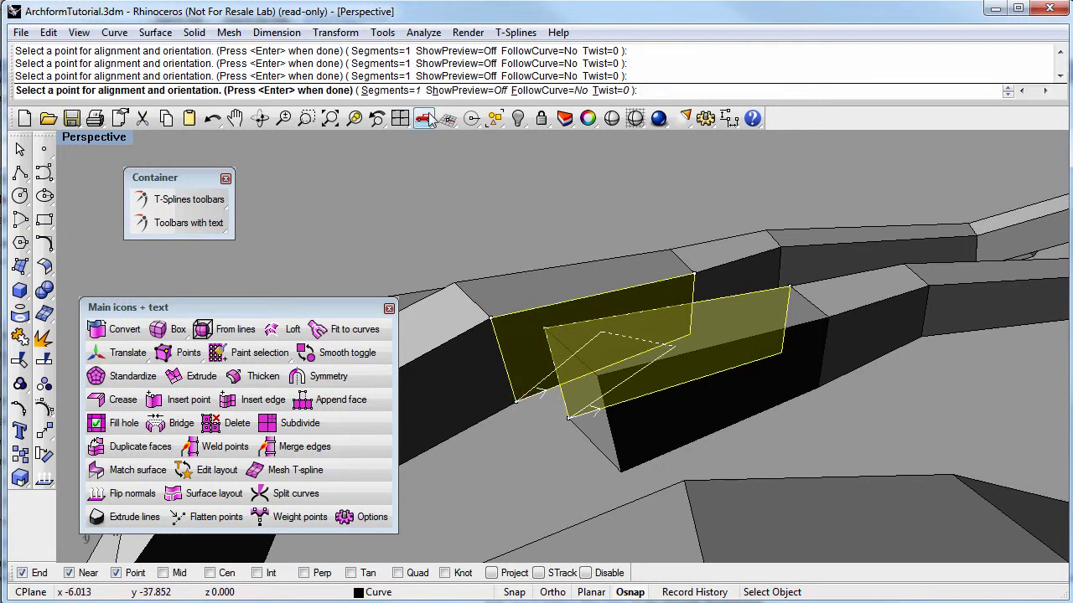
pyautogui.click(476, 90)
pyautogui.click(548, 331)
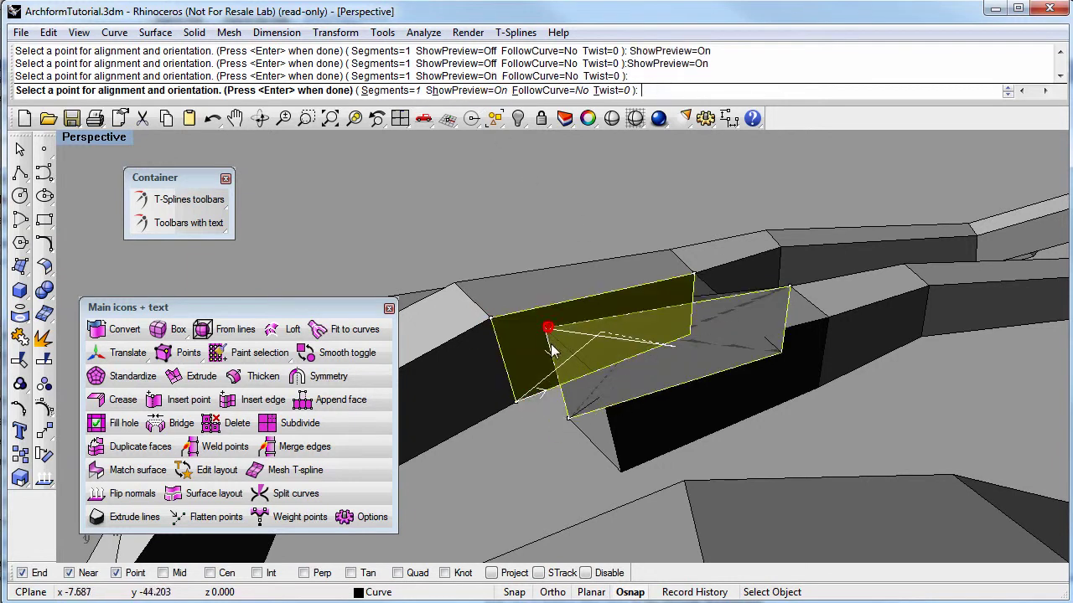
pyautogui.click(546, 330)
pyautogui.moveTo(546, 330); pyautogui.dragTo(572, 467, button='right')
pyautogui.click(695, 508)
pyautogui.click(610, 429)
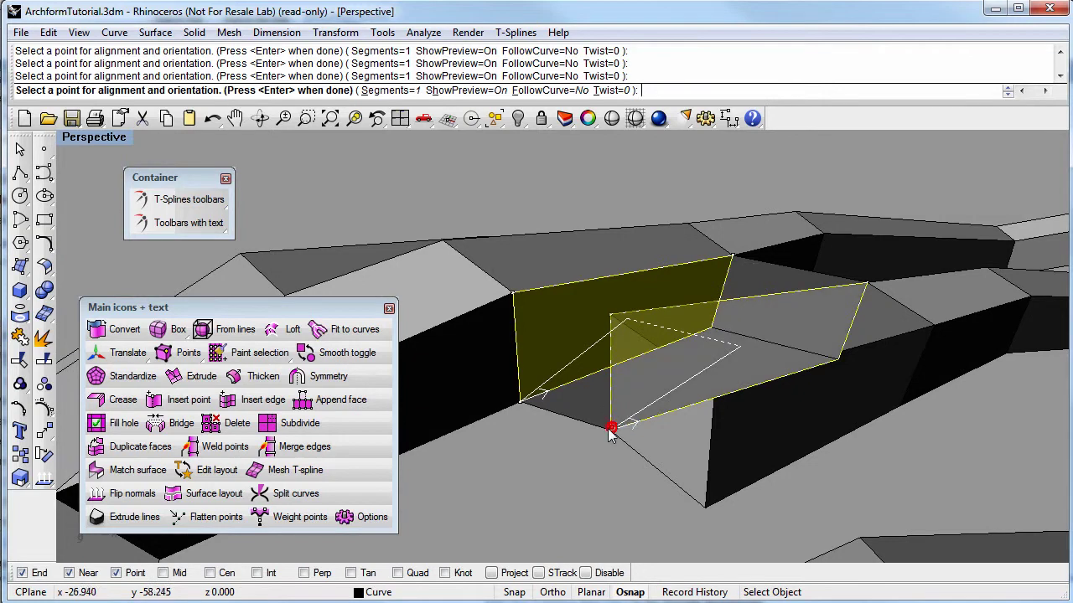
pyautogui.moveTo(603, 412); pyautogui.dragTo(769, 467, button='right')
pyautogui.press('Return')
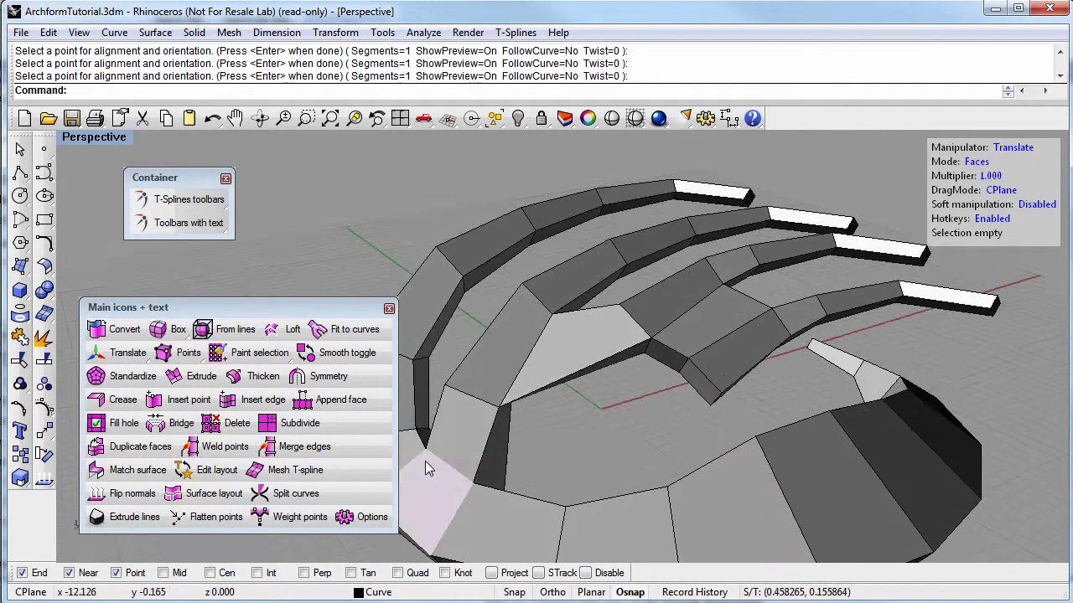
# Step: Switch the joined branching model back to smooth display and inspect the new junction
pyautogui.click(333, 359)
pyautogui.click(605, 342)
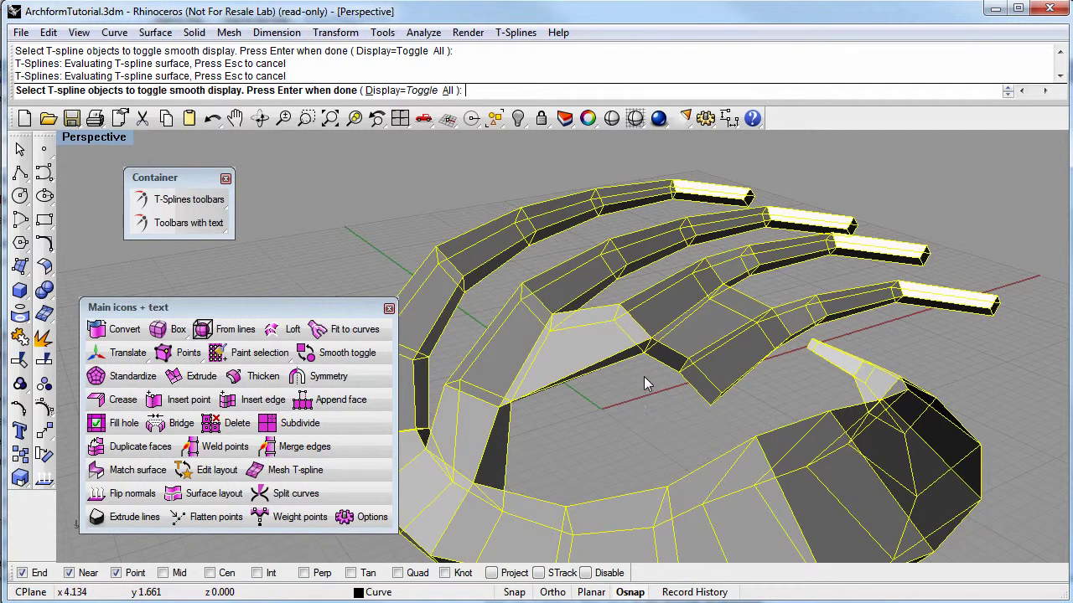
pyautogui.press('Return')
pyautogui.moveTo(634, 385); pyautogui.dragTo(687, 402, button='right')
pyautogui.moveTo(522, 410); pyautogui.dragTo(634, 435, button='right')
pyautogui.moveTo(637, 367); pyautogui.dragTo(612, 324, button='right')
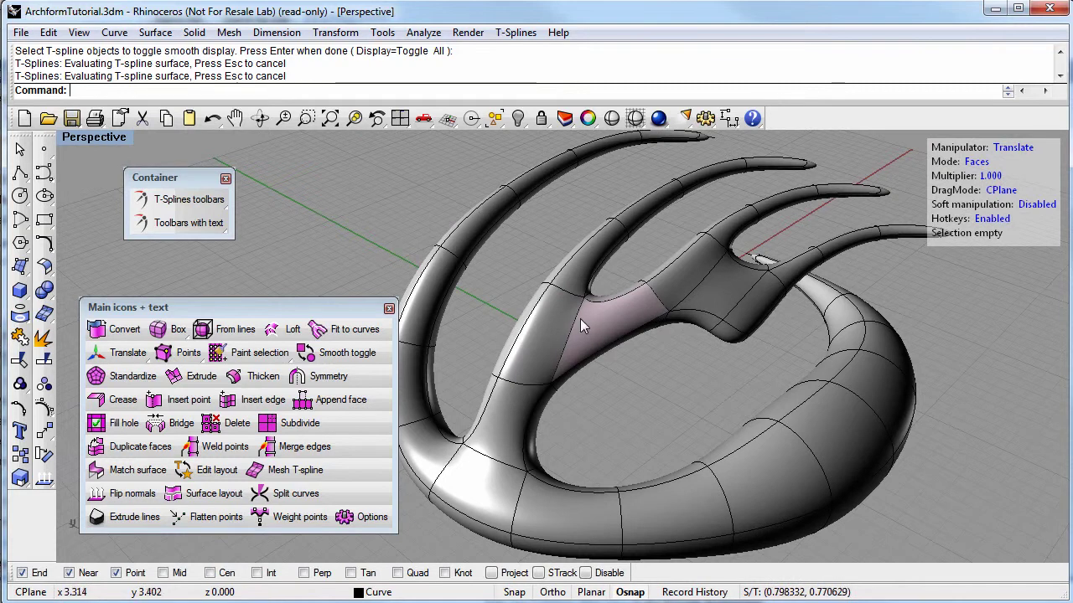
pyautogui.moveTo(682, 336); pyautogui.dragTo(640, 353, button='right')
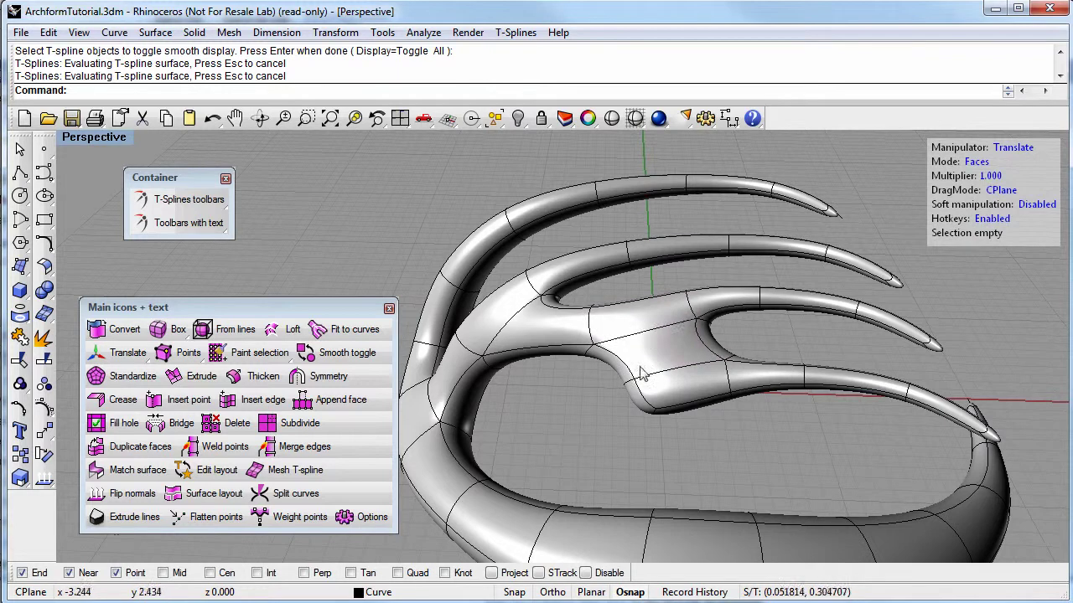
pyautogui.moveTo(599, 364)
pyautogui.mouseDown(button='right')
pyautogui.moveTo(754, 372)
pyautogui.moveTo(718, 384)
pyautogui.moveTo(741, 397)
pyautogui.moveTo(572, 436)
pyautogui.moveTo(695, 445)
pyautogui.moveTo(652, 483)
pyautogui.moveTo(910, 431)
pyautogui.moveTo(653, 402)
pyautogui.moveTo(667, 423)
pyautogui.moveTo(708, 427)
pyautogui.moveTo(561, 436)
pyautogui.moveTo(601, 479)
pyautogui.moveTo(615, 444)
pyautogui.moveTo(600, 404)
pyautogui.moveTo(606, 426)
pyautogui.moveTo(567, 417)
pyautogui.moveTo(545, 371)
pyautogui.moveTo(575, 290)
pyautogui.moveTo(596, 338)
pyautogui.moveTo(592, 366)
pyautogui.moveTo(610, 378)
pyautogui.moveTo(608, 355)
pyautogui.moveTo(579, 335)
pyautogui.moveTo(599, 374)
pyautogui.mouseUp(button='right')
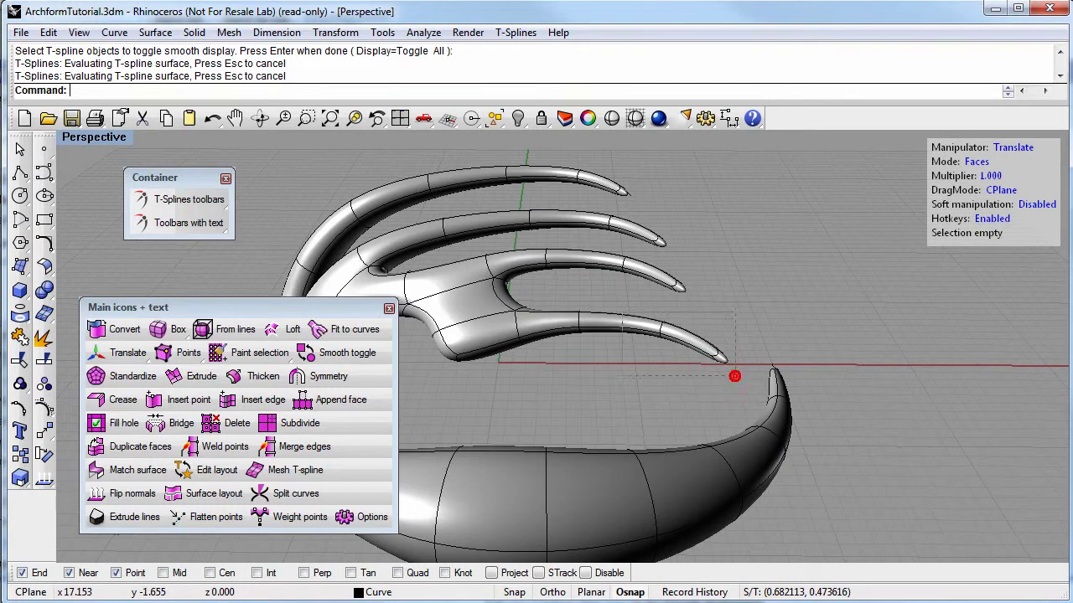
# Step: Duplicate the faces of the newly bridged arm from beyond its fork to its tip
pyautogui.moveTo(562, 296); pyautogui.dragTo(562, 295)
pyautogui.moveTo(586, 329); pyautogui.dragTo(661, 392, button='right')
pyautogui.click(140, 446)
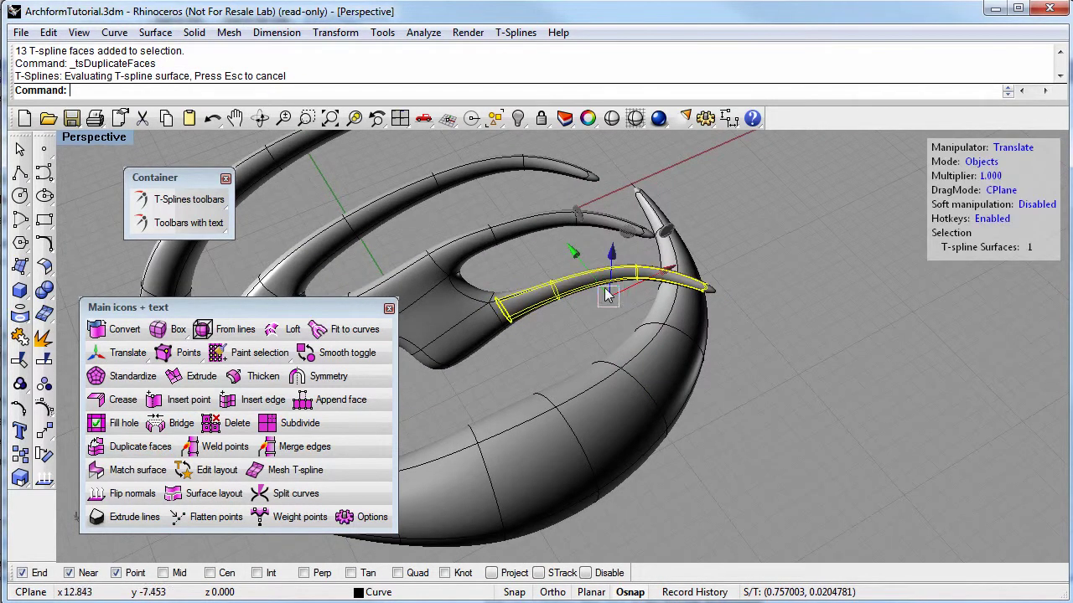
# Step: Move the duplicated arm sideways away from the original and lower it vertically
pyautogui.moveTo(573, 254); pyautogui.dragTo(616, 311)
pyautogui.click(761, 434)
pyautogui.moveTo(722, 431)
pyautogui.mouseDown(button='right')
pyautogui.moveTo(644, 360)
pyautogui.moveTo(606, 345)
pyautogui.moveTo(579, 385)
pyautogui.moveTo(577, 349)
pyautogui.moveTo(623, 352)
pyautogui.mouseUp(button='right')
pyautogui.scroll(5, 605, 364)
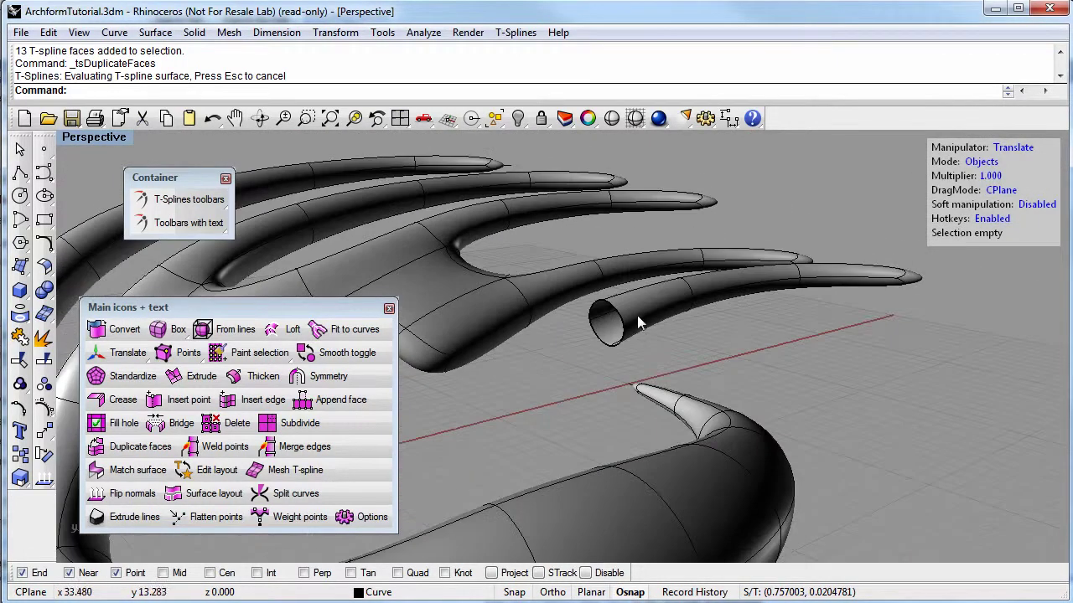
pyautogui.click(639, 318)
pyautogui.moveTo(767, 242); pyautogui.dragTo(767, 287)
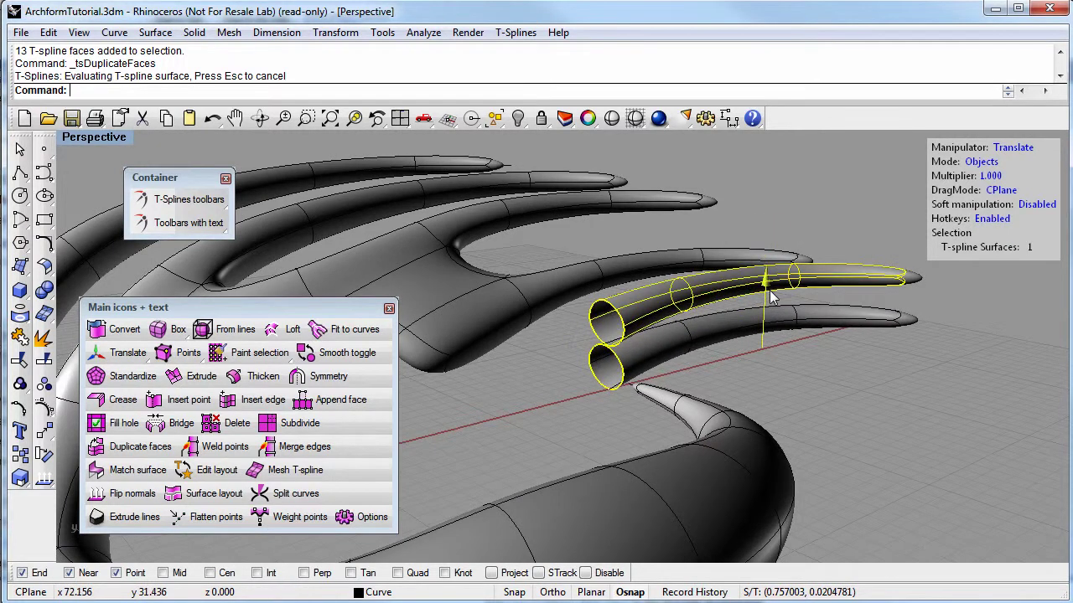
pyautogui.click(527, 353)
pyautogui.moveTo(527, 354); pyautogui.dragTo(523, 388, button='right')
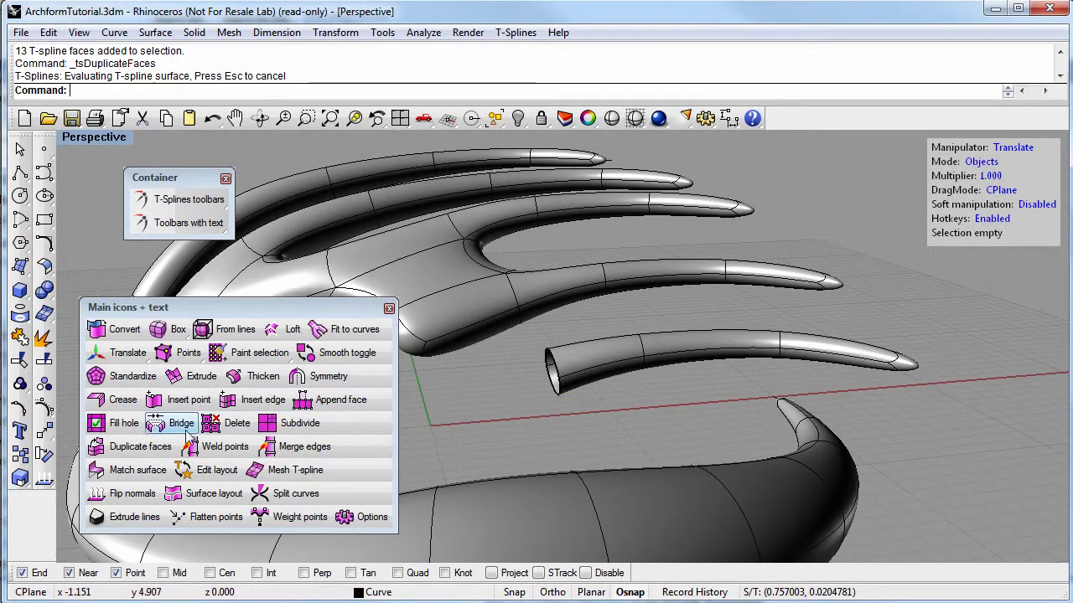
# Step: Fill the open hole at the base of the newly duplicated arm
pyautogui.click(115, 429)
pyautogui.doubleClick(553, 370)
pyautogui.press('Return')
pyautogui.moveTo(522, 414); pyautogui.dragTo(670, 348, button='right')
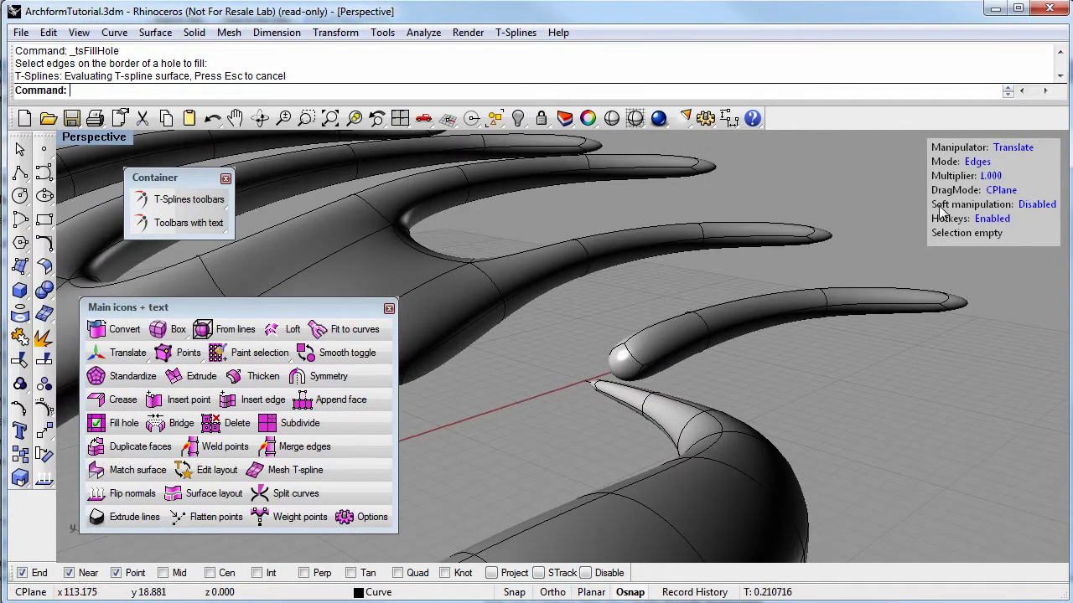
# Step: Shift the capped arm copy sideways along the construction plane relative to the neighbouring branch
pyautogui.click(814, 318)
pyautogui.moveTo(813, 318); pyautogui.dragTo(789, 267, button='right')
pyautogui.moveTo(699, 269); pyautogui.dragTo(650, 283)
pyautogui.click(844, 393)
pyautogui.moveTo(844, 394); pyautogui.dragTo(537, 401, button='right')
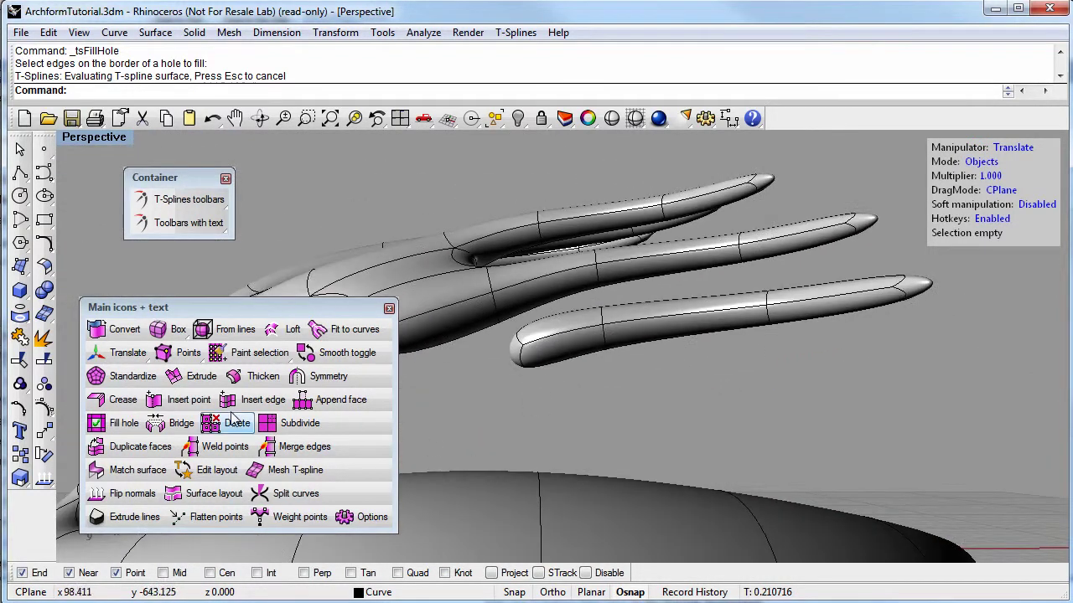
# Step: Bridge the facing side faces of the outermost branch and the new capped arm with one segment
pyautogui.click(194, 430)
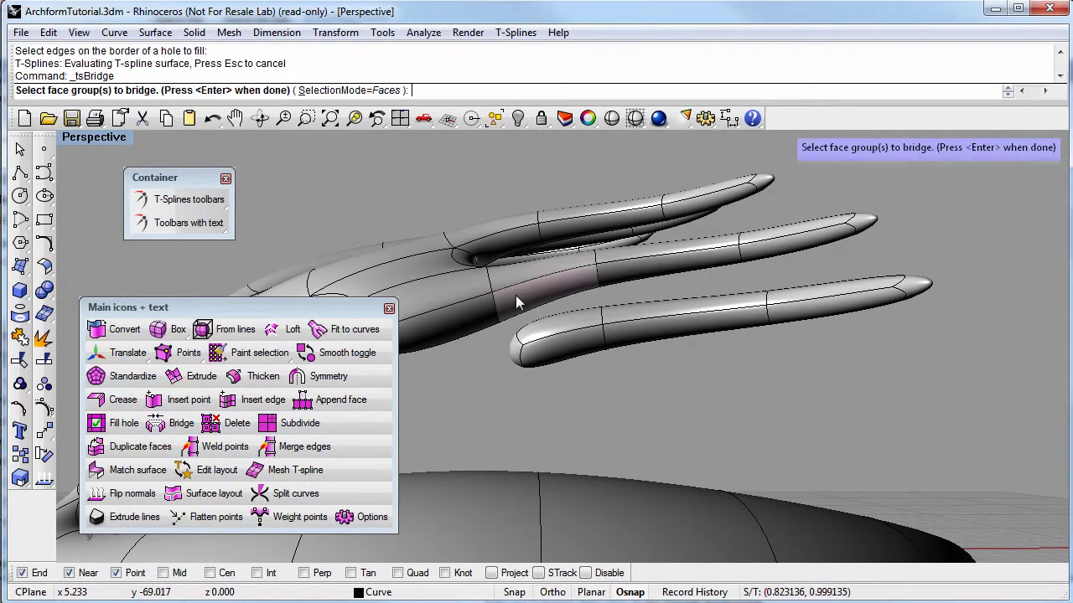
pyautogui.click(536, 309)
pyautogui.moveTo(536, 308); pyautogui.dragTo(586, 402, button='right')
pyautogui.click(609, 377)
pyautogui.moveTo(546, 430); pyautogui.dragTo(567, 366, button='right')
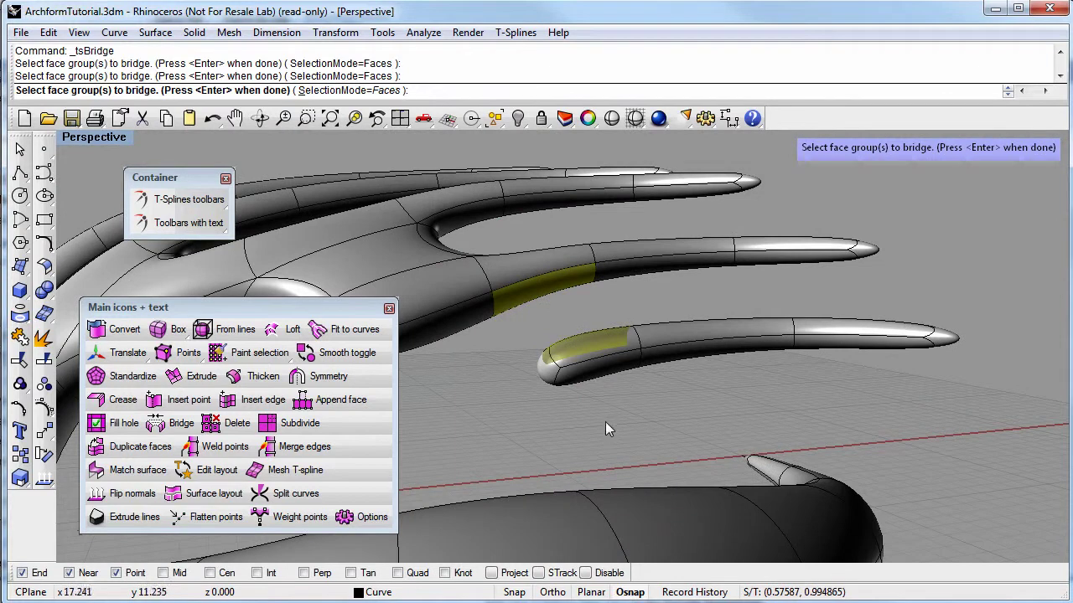
pyautogui.press('Return')
pyautogui.moveTo(582, 413); pyautogui.dragTo(585, 382, button='right')
pyautogui.click(587, 383)
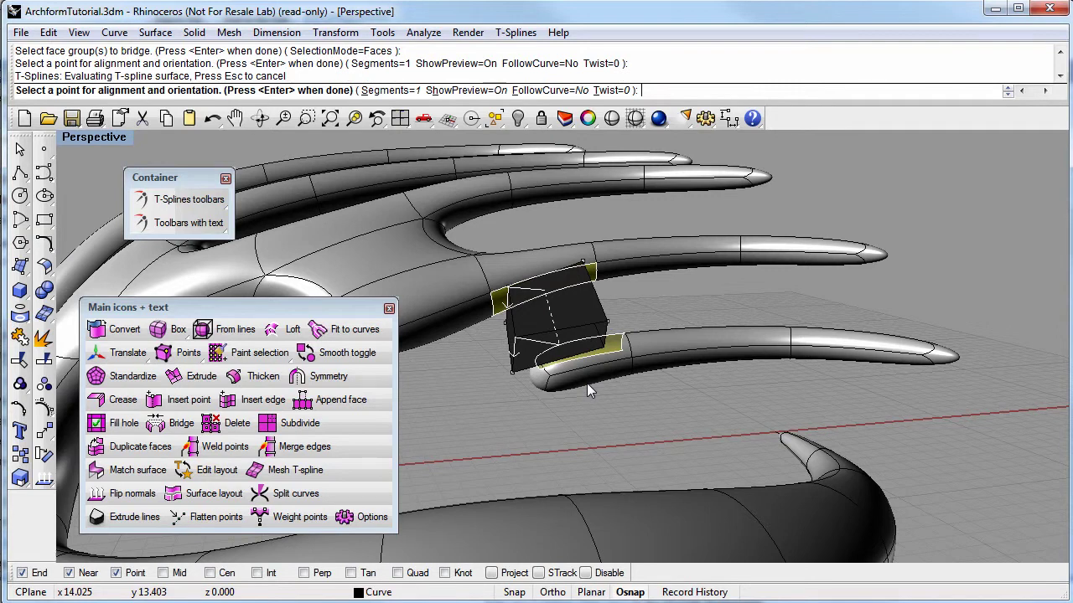
pyautogui.press('Return')
pyautogui.moveTo(622, 422); pyautogui.dragTo(508, 422, button='right')
pyautogui.moveTo(659, 378); pyautogui.dragTo(544, 385, button='right')
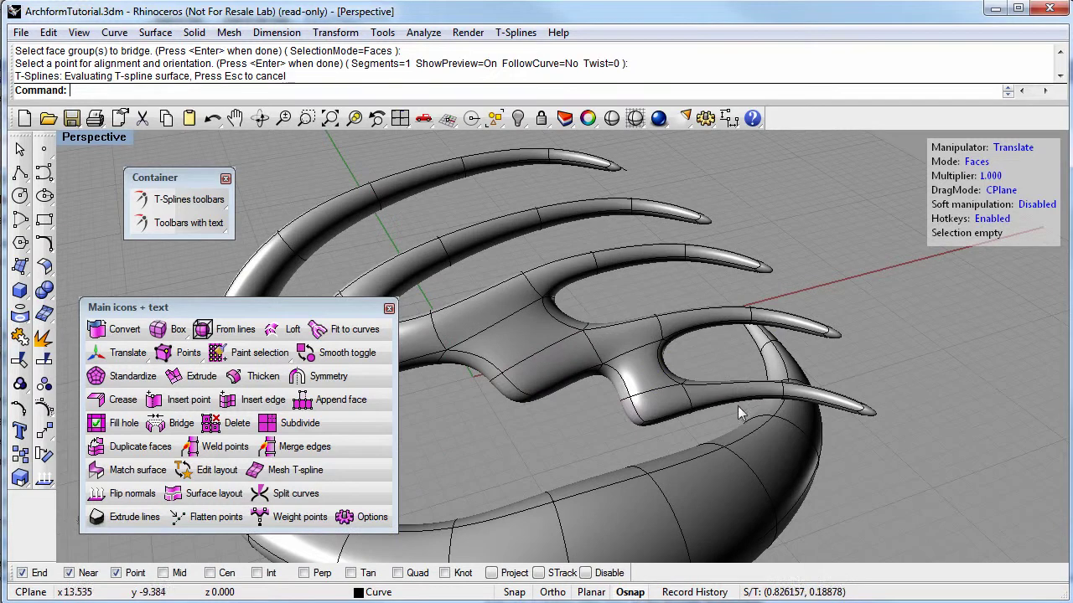
# Step: Move the five tip faces of the newest arm slightly within the construction plane
pyautogui.moveTo(807, 408)
pyautogui.mouseDown(button='right')
pyautogui.moveTo(641, 429)
pyautogui.moveTo(691, 425)
pyautogui.mouseUp(button='right')
pyautogui.moveTo(689, 422); pyautogui.dragTo(652, 364)
pyautogui.moveTo(652, 364); pyautogui.dragTo(670, 431, button='right')
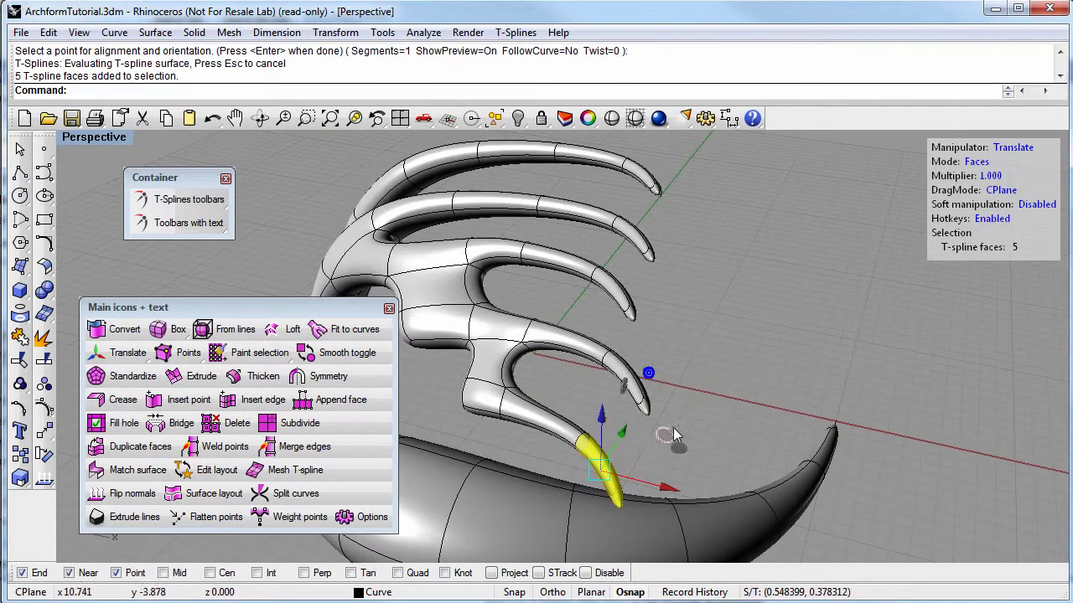
pyautogui.moveTo(682, 450); pyautogui.dragTo(690, 434)
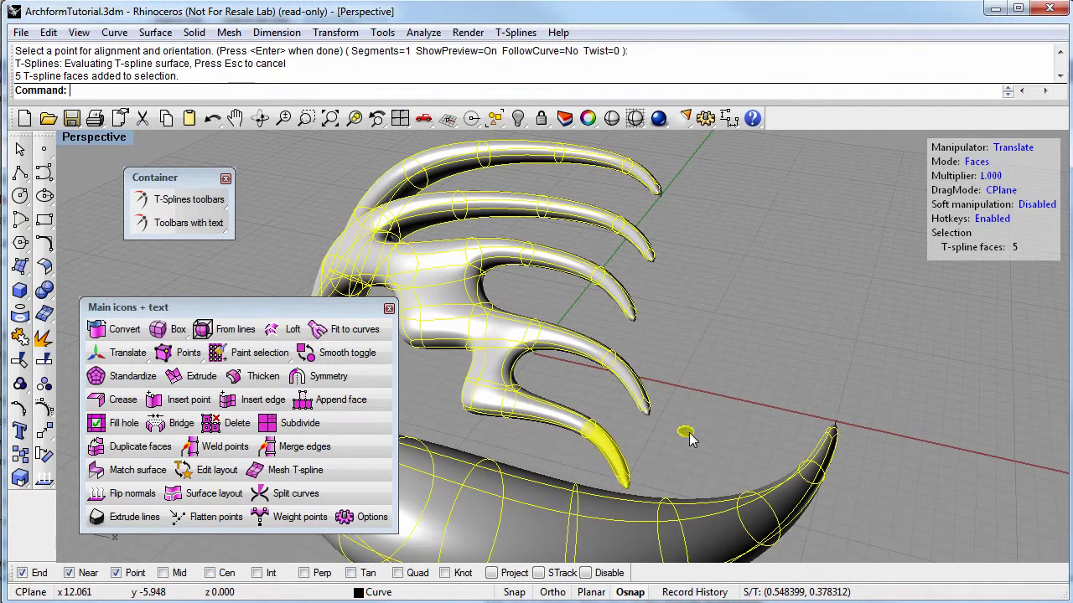
# Step: Rotate the five tip faces of the middle arm about 9 degrees around the Y axis and clear the selection
pyautogui.moveTo(631, 349); pyautogui.dragTo(577, 362, button='right')
pyautogui.moveTo(591, 369); pyautogui.dragTo(539, 331)
pyautogui.moveTo(645, 331); pyautogui.dragTo(654, 327)
pyautogui.moveTo(546, 344); pyautogui.dragTo(594, 356, button='right')
pyautogui.click(1009, 147)
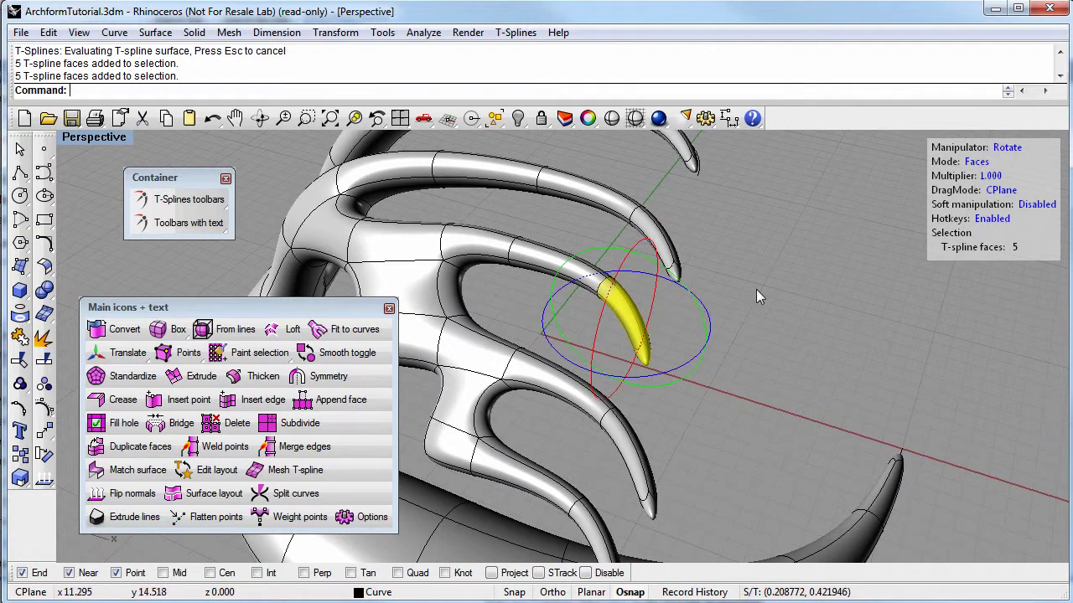
pyautogui.moveTo(666, 283); pyautogui.dragTo(658, 279)
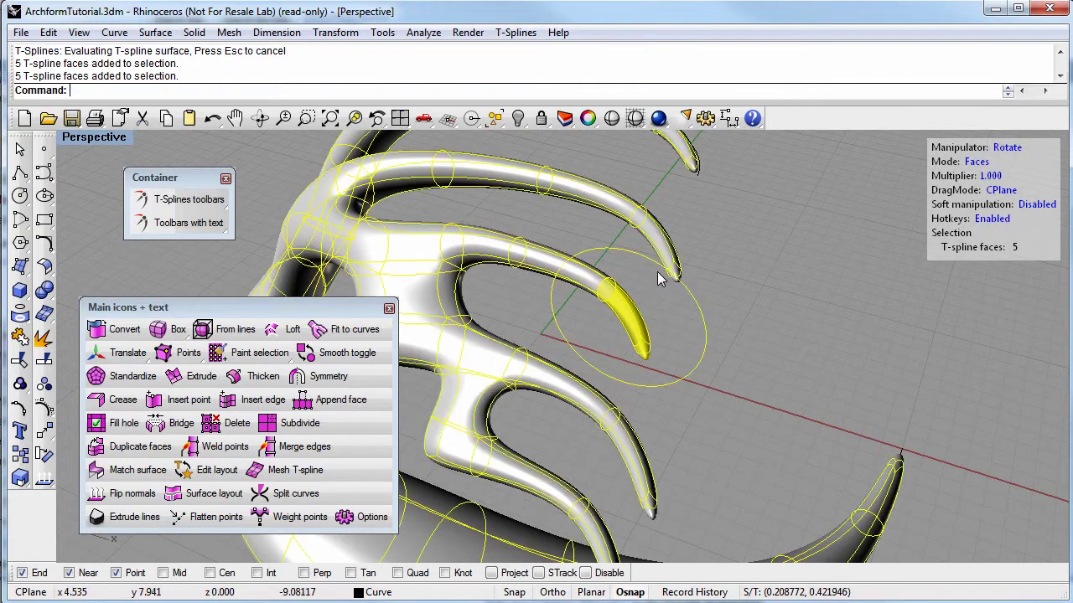
pyautogui.moveTo(777, 301); pyautogui.dragTo(777, 301)
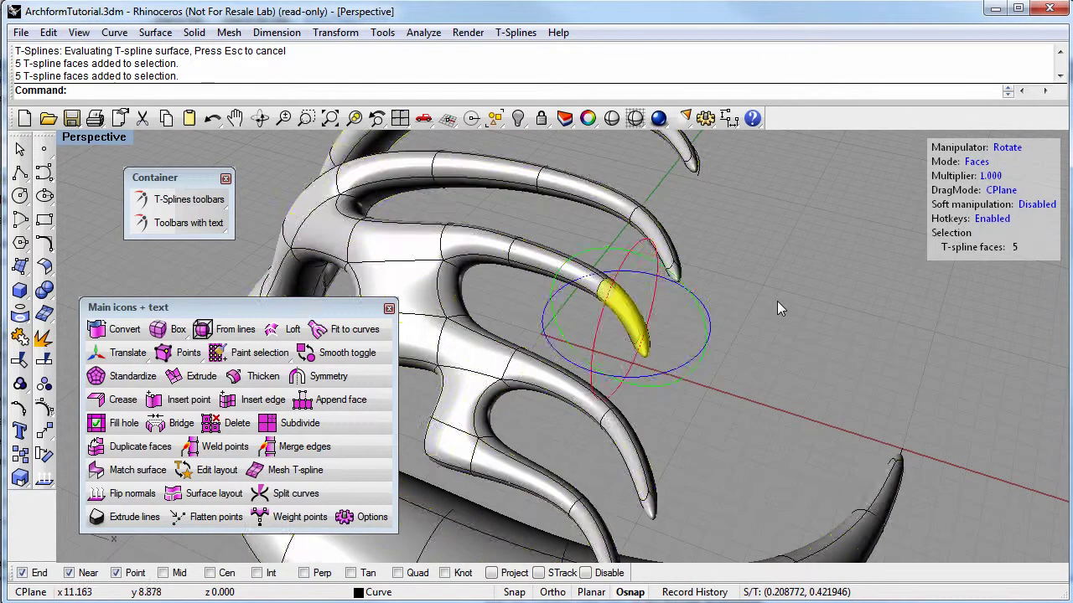
# Step: Hide the guide curve running through the body and the arm farthest from the newest one
pyautogui.moveTo(777, 301); pyautogui.dragTo(800, 354, button='right')
pyautogui.moveTo(679, 297); pyautogui.dragTo(753, 342, button='right')
pyautogui.moveTo(767, 346); pyautogui.dragTo(738, 313)
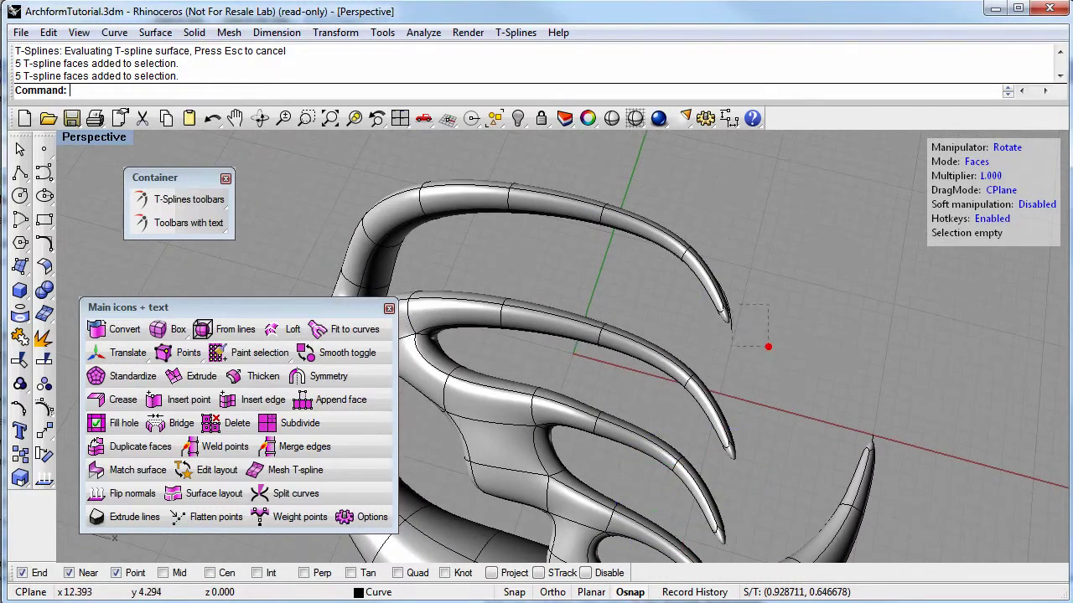
pyautogui.moveTo(666, 199); pyautogui.dragTo(668, 201)
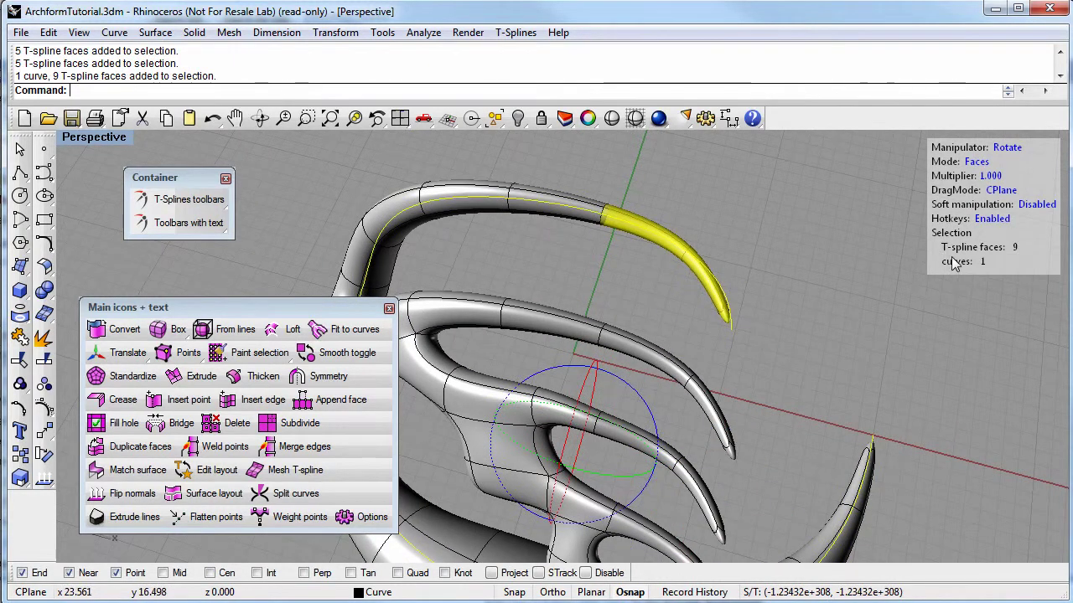
pyautogui.click(808, 314)
pyautogui.click(735, 331)
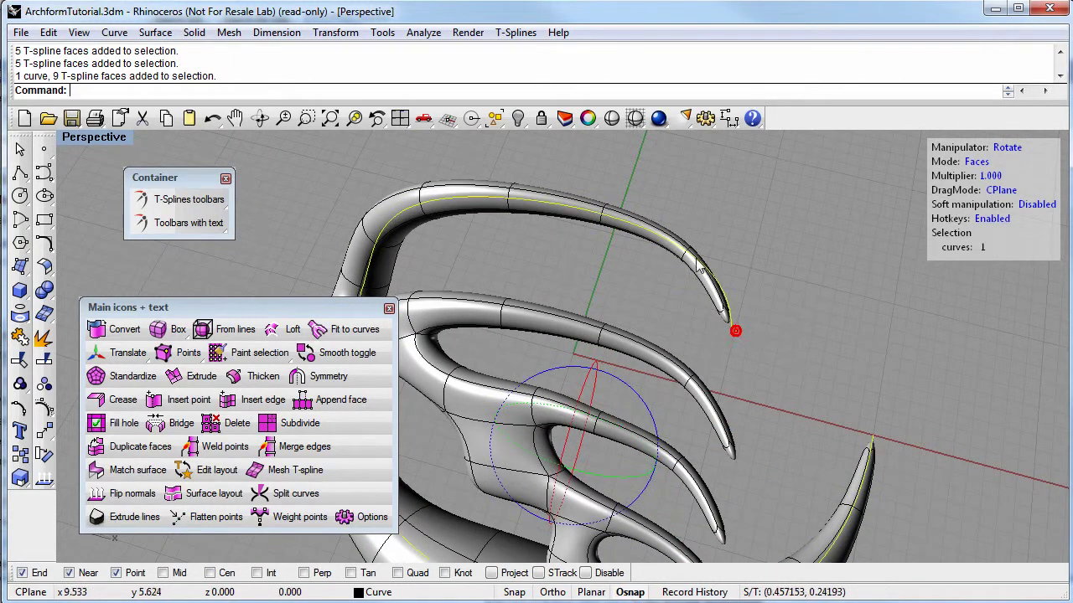
pyautogui.click(518, 118)
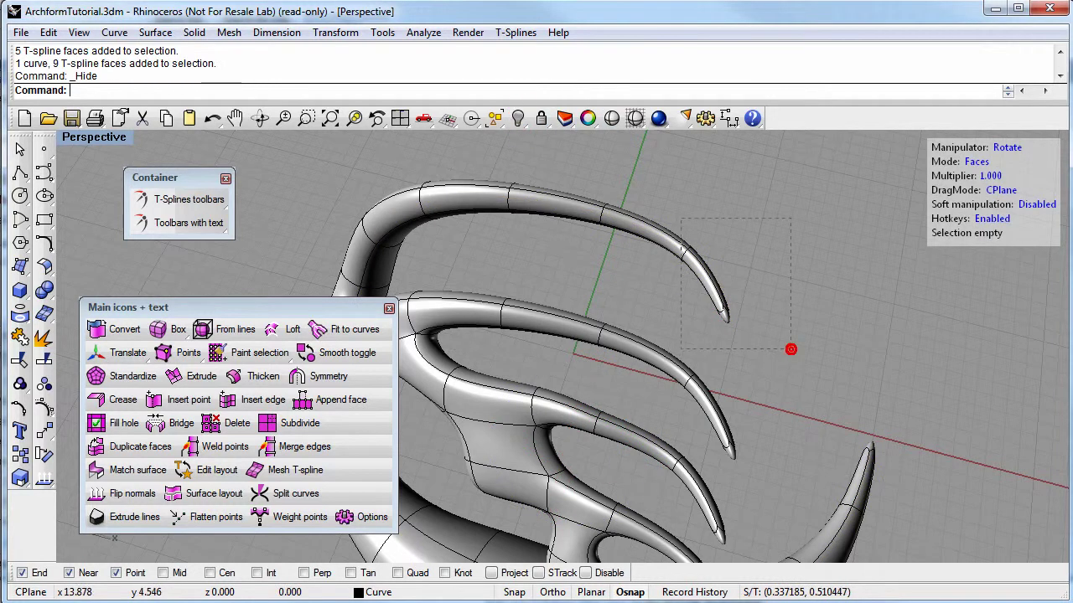
# Step: Scale up the nine end faces of the arm farthest from the newest one along the X axis
pyautogui.moveTo(683, 224); pyautogui.dragTo(684, 224)
pyautogui.click(1009, 147)
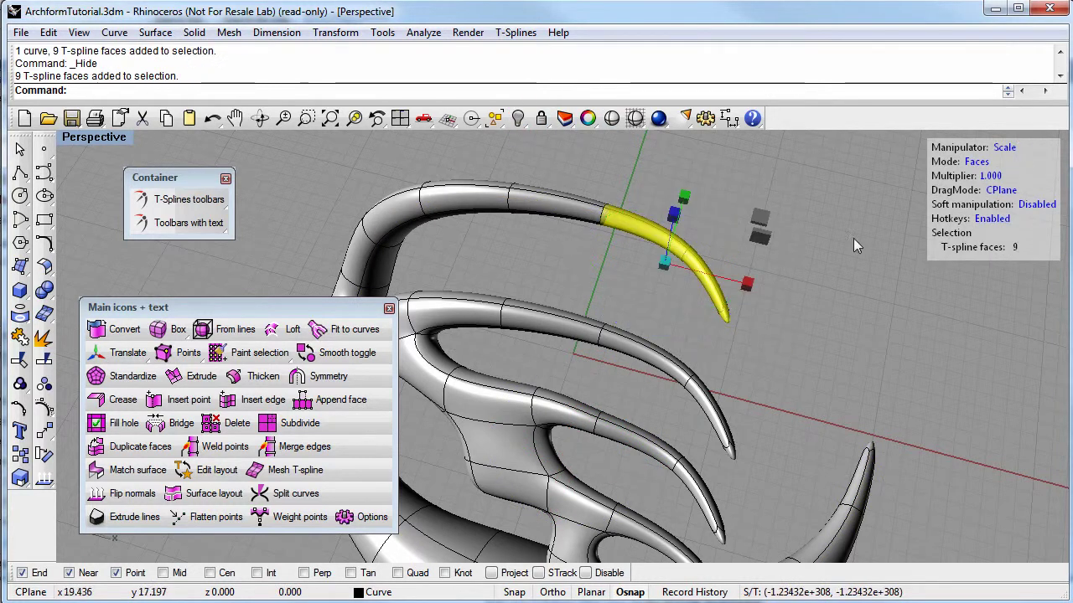
pyautogui.moveTo(750, 291)
pyautogui.mouseDown()
pyautogui.moveTo(792, 297)
pyautogui.moveTo(797, 283)
pyautogui.mouseUp()
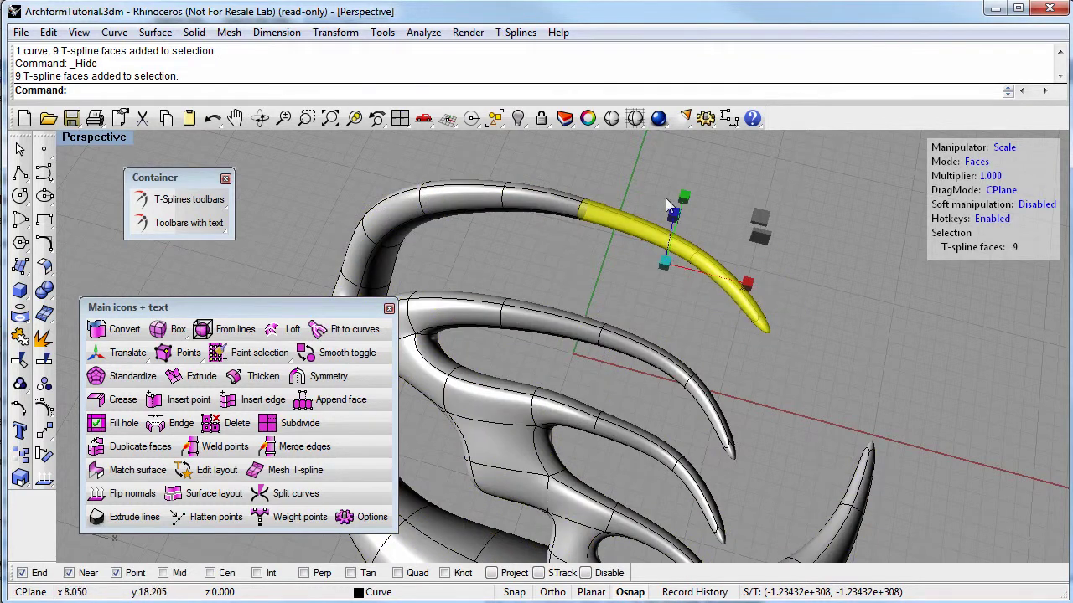
# Step: Set the manipulator pivot where the outermost arm's nine selected end faces begin and scale them along the X axis
pyautogui.click(517, 33)
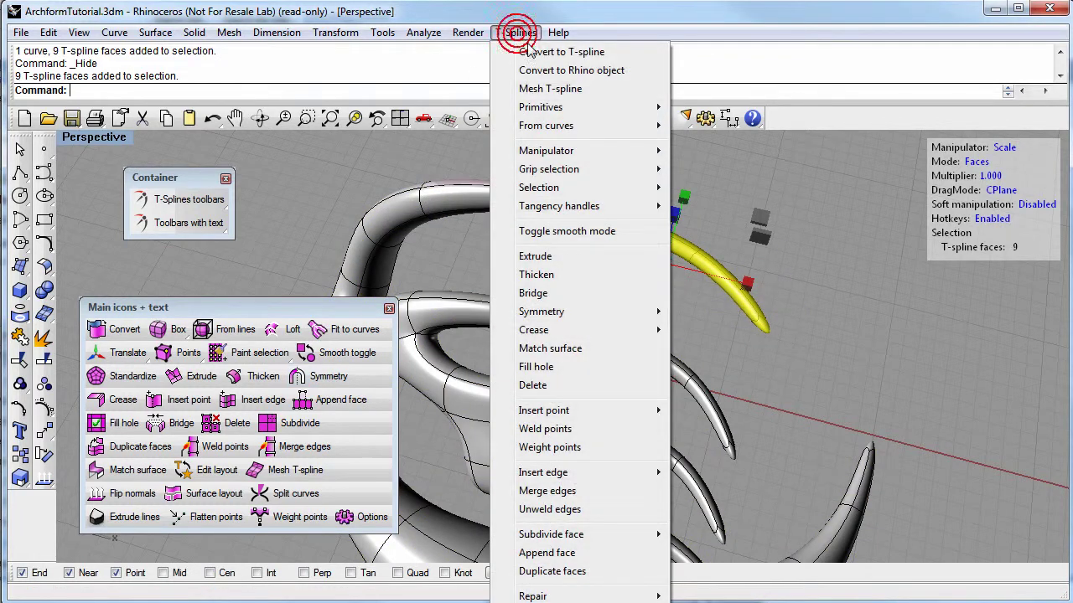
pyautogui.moveTo(602, 151)
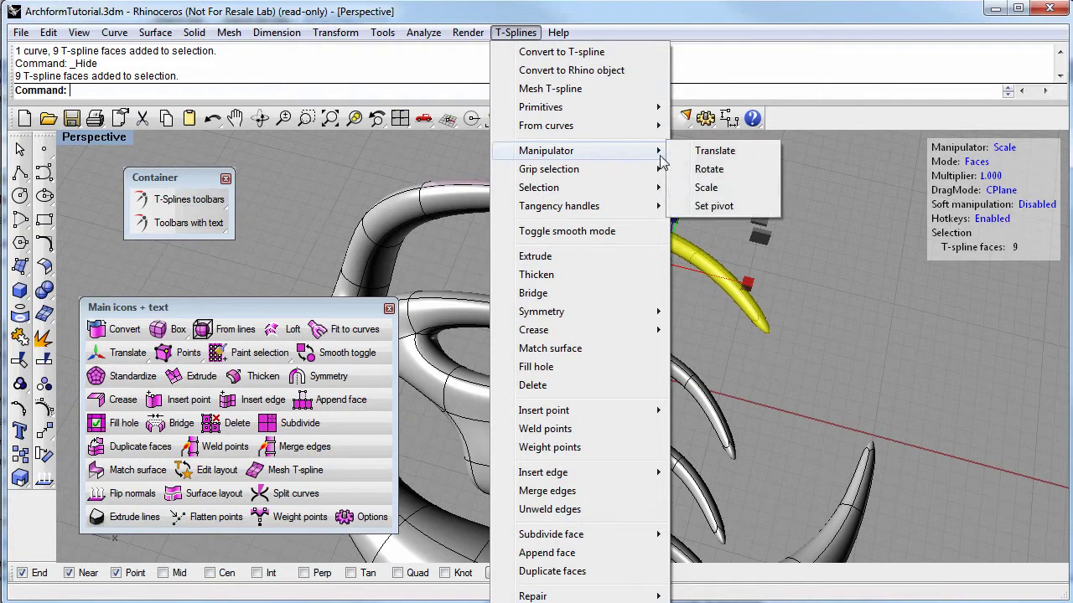
pyautogui.click(708, 206)
pyautogui.click(576, 218)
pyautogui.moveTo(657, 242); pyautogui.dragTo(673, 301)
pyautogui.moveTo(678, 369); pyautogui.dragTo(645, 298, button='right')
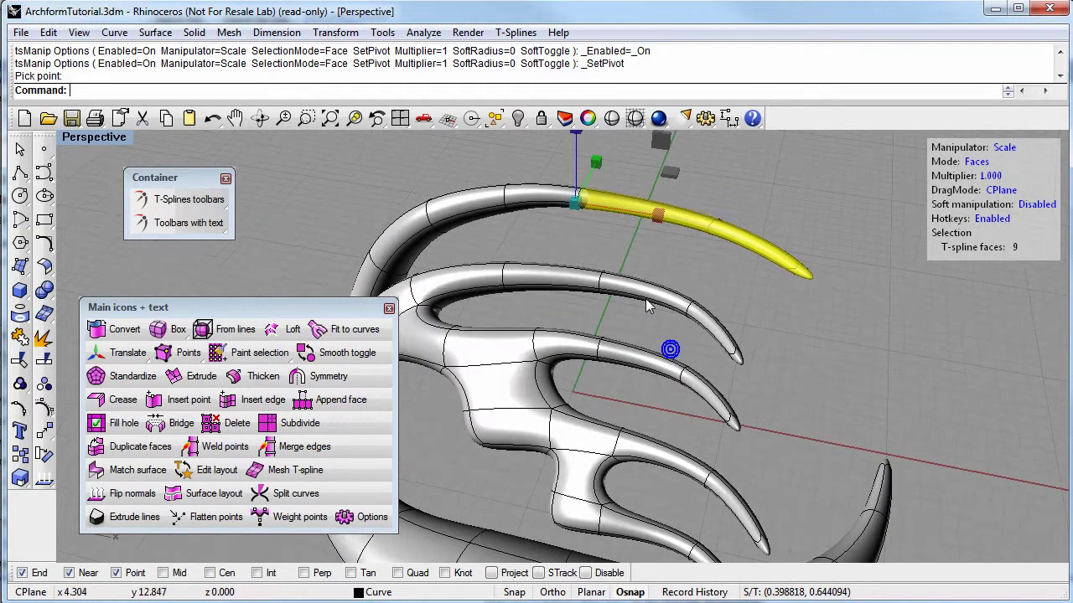
pyautogui.moveTo(739, 337); pyautogui.dragTo(763, 362)
pyautogui.moveTo(677, 283); pyautogui.dragTo(676, 277)
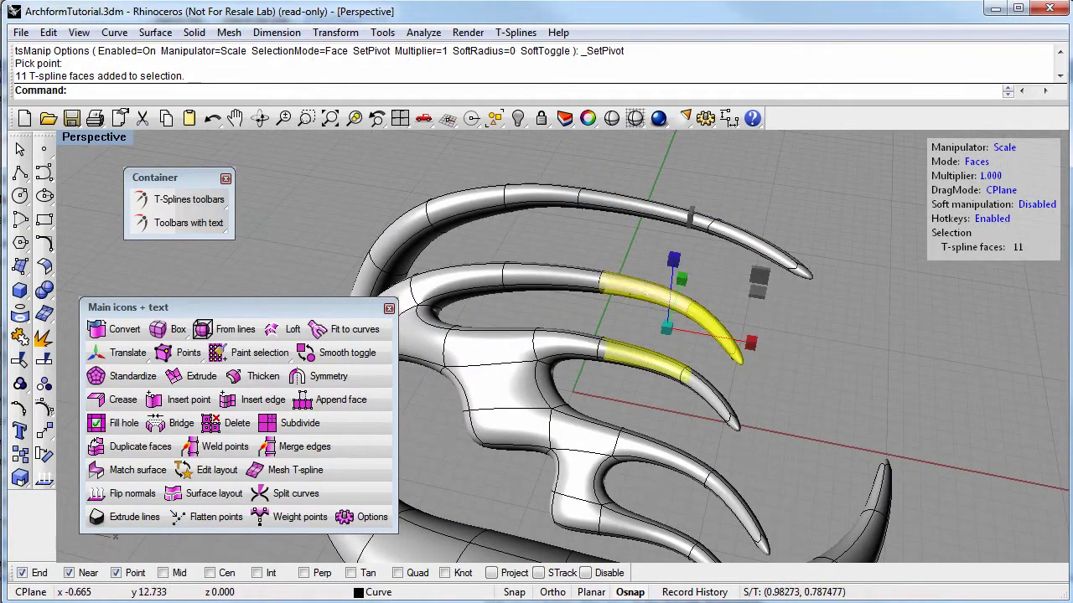
pyautogui.moveTo(675, 276); pyautogui.dragTo(645, 310, button='right')
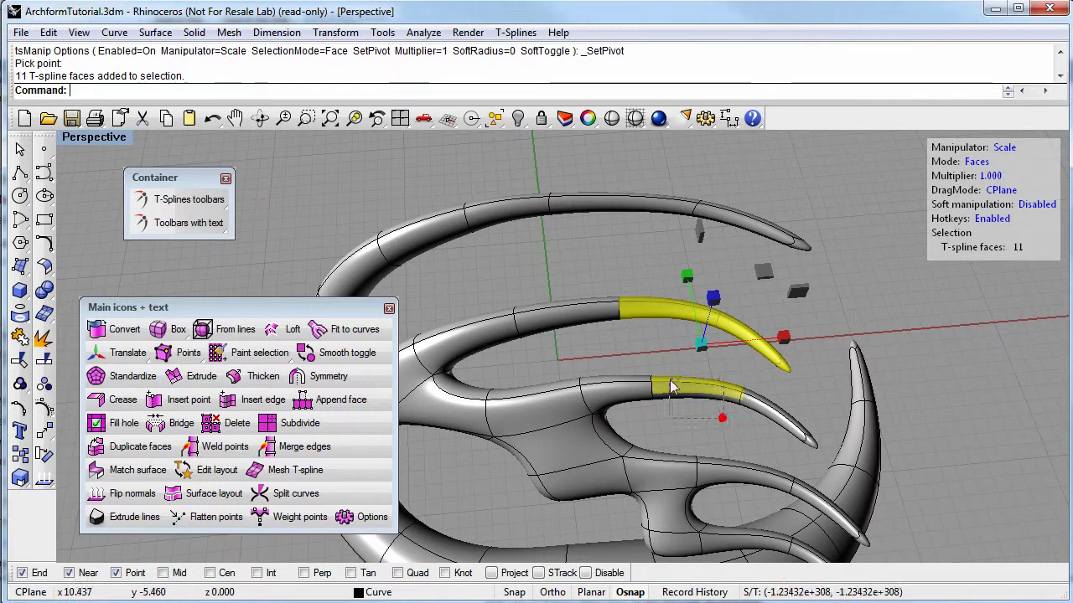
pyautogui.keyDown('ctrl'); pyautogui.moveTo(669, 380); pyautogui.dragTo(666, 375); pyautogui.keyUp('ctrl')
pyautogui.keyDown('ctrl'); pyautogui.moveTo(590, 287); pyautogui.dragTo(592, 286); pyautogui.keyUp('ctrl')
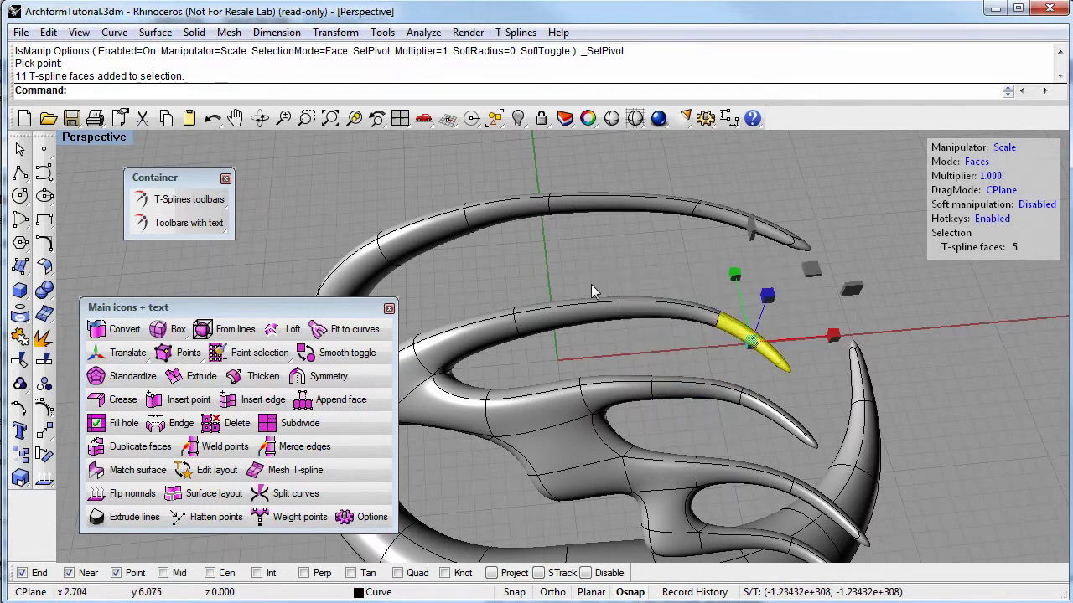
pyautogui.click(724, 349)
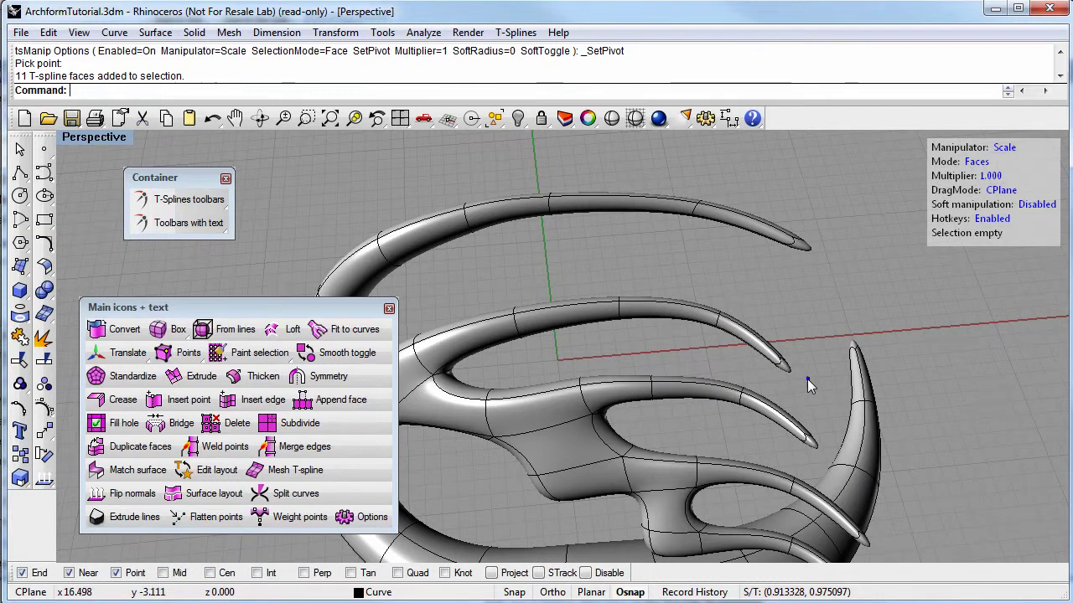
pyautogui.moveTo(807, 379); pyautogui.dragTo(801, 392, button='right')
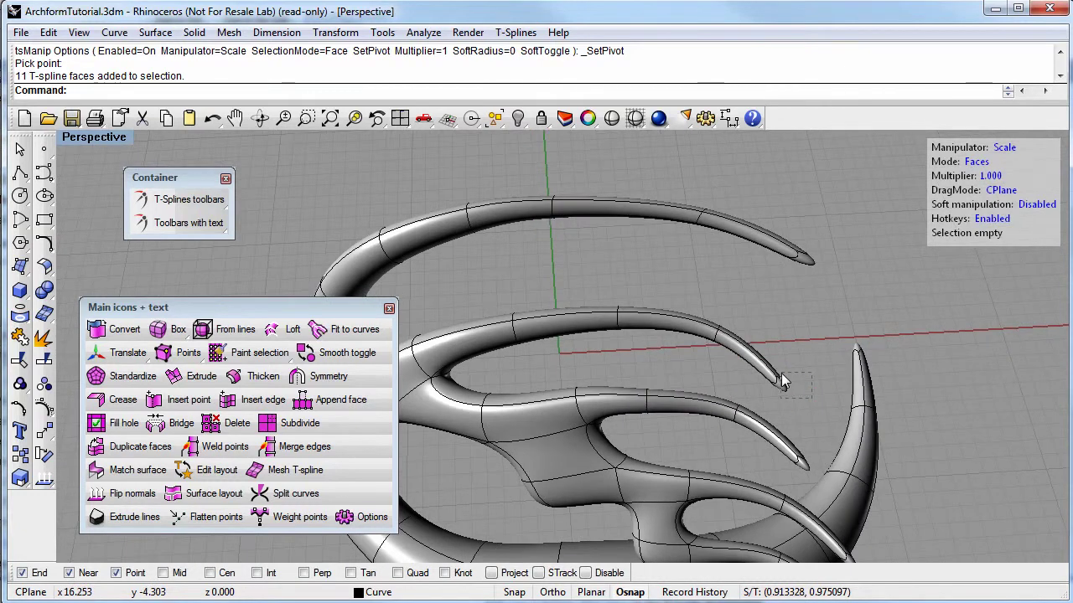
pyautogui.moveTo(739, 321); pyautogui.dragTo(643, 275)
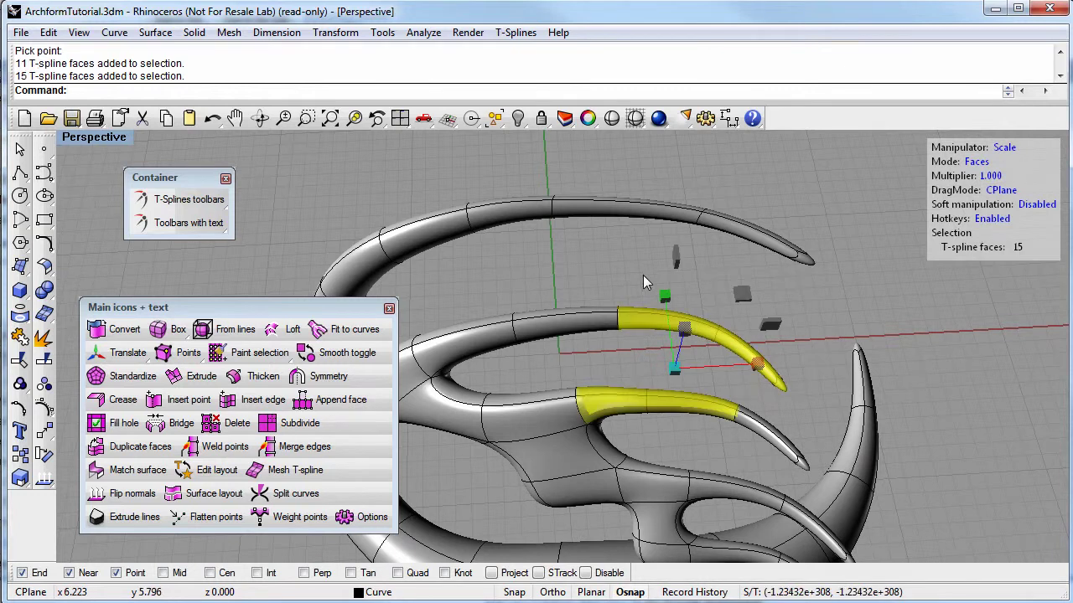
pyautogui.click(560, 249)
pyautogui.moveTo(560, 248); pyautogui.dragTo(707, 358)
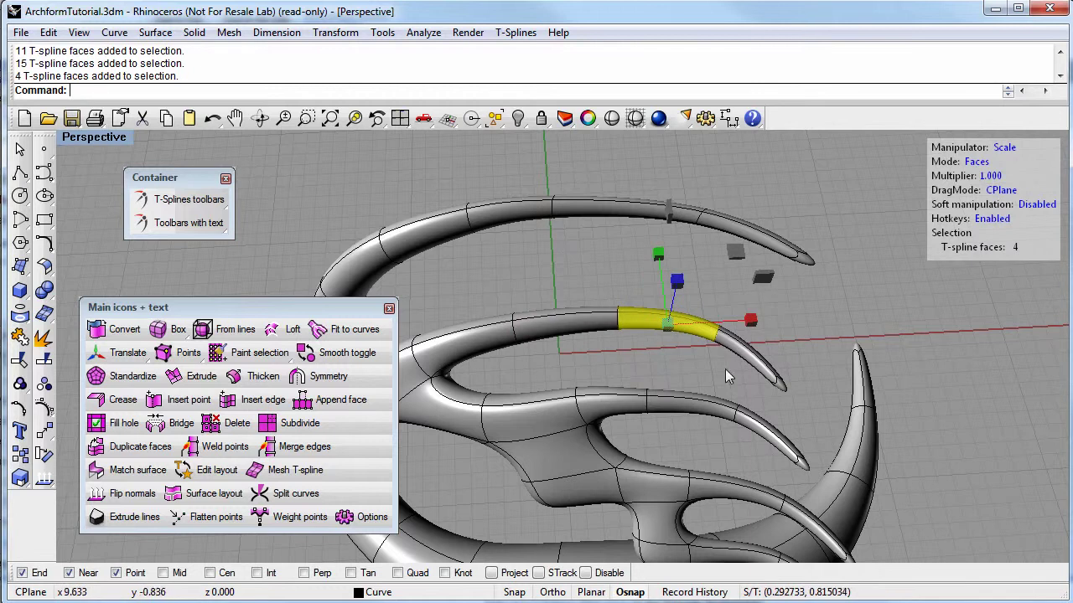
pyautogui.moveTo(779, 398); pyautogui.dragTo(799, 419, button='right')
pyautogui.click(800, 408)
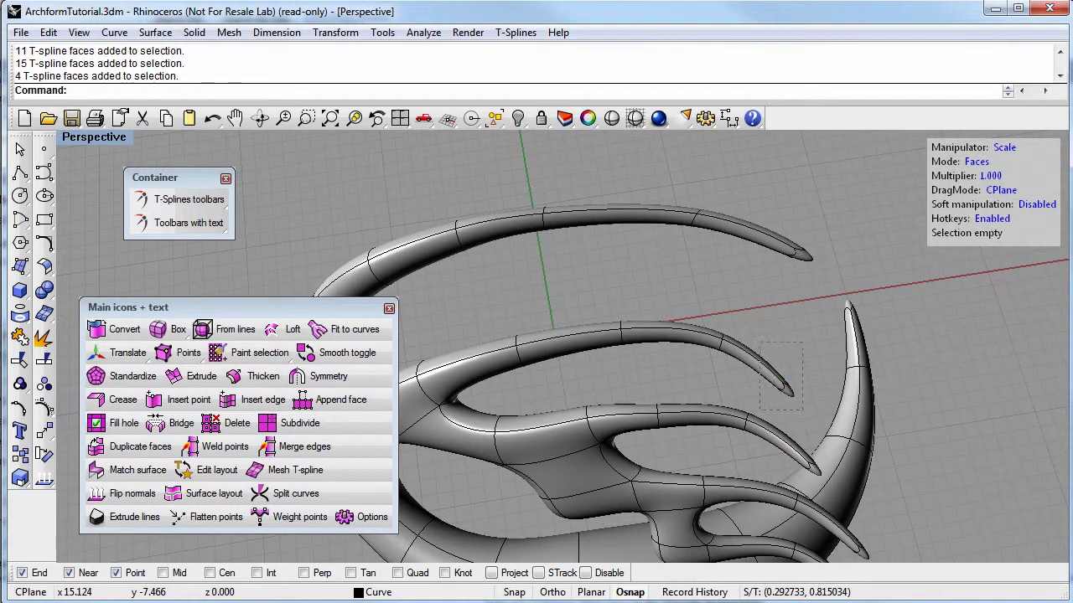
# Step: Select the 13 end faces of the second arm, set the pivot where they begin and scale them up along the X axis
pyautogui.moveTo(761, 345); pyautogui.dragTo(683, 359)
pyautogui.keyDown('shift'); pyautogui.moveTo(612, 364); pyautogui.dragTo(621, 357); pyautogui.keyUp('shift')
pyautogui.moveTo(621, 357); pyautogui.dragTo(586, 335, button='right')
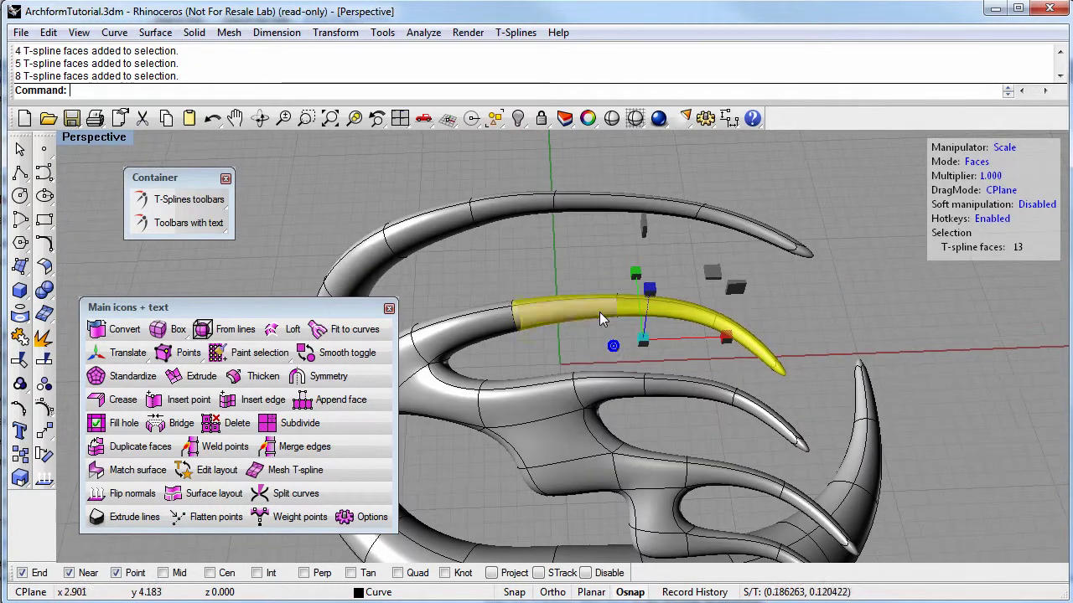
pyautogui.click(517, 35)
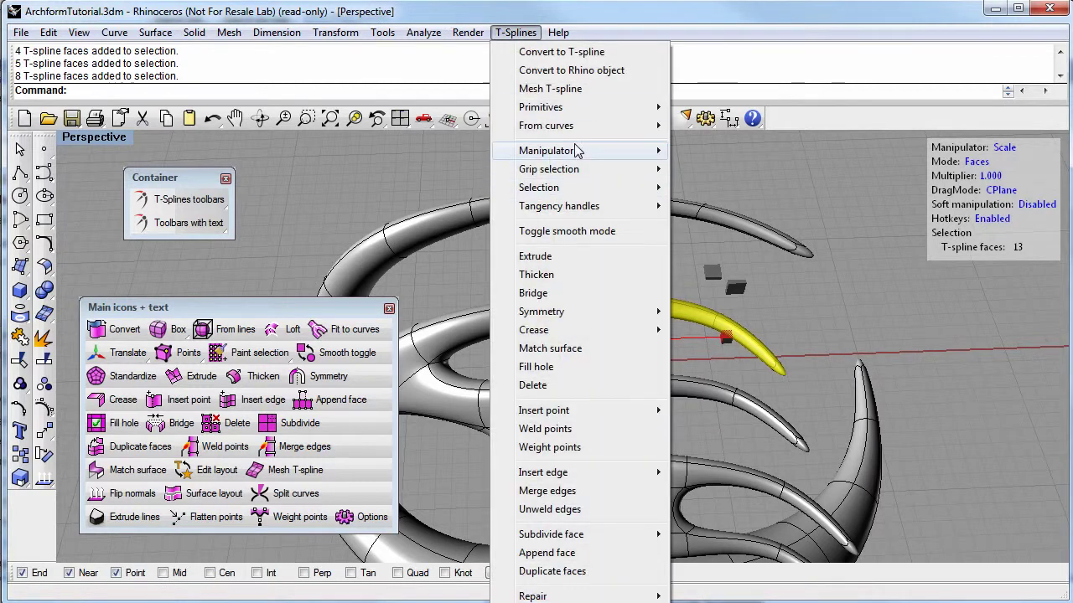
pyautogui.moveTo(553, 151)
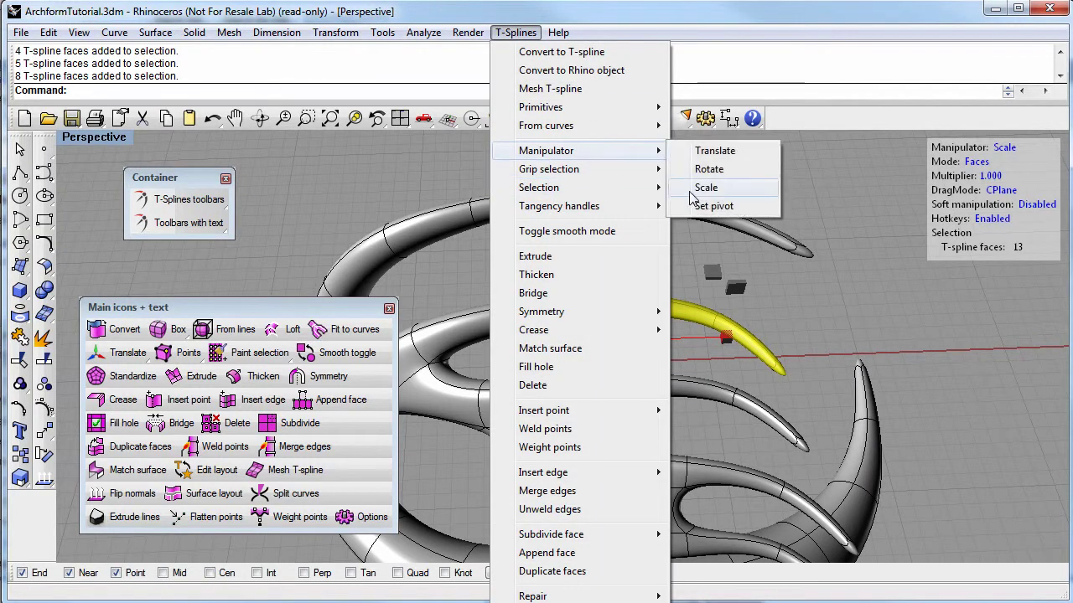
pyautogui.click(707, 206)
pyautogui.click(517, 325)
pyautogui.moveTo(605, 322); pyautogui.dragTo(663, 336)
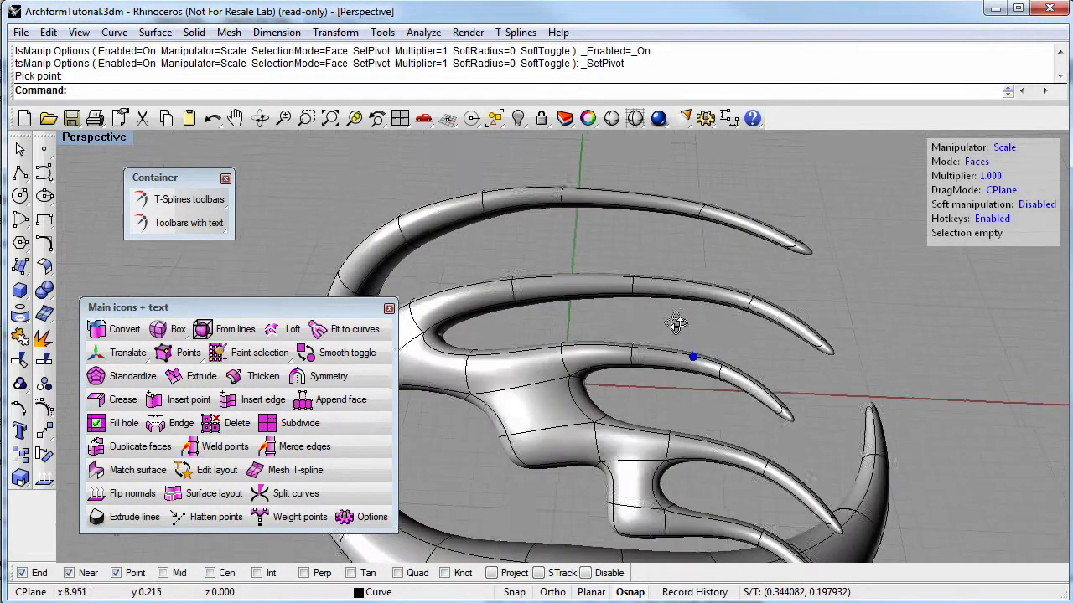
# Step: Toggle the T-spline model from smooth to box display, with the two arms nearest the thick lower body in view
pyautogui.moveTo(676, 323)
pyautogui.mouseDown(button='right')
pyautogui.moveTo(681, 337)
pyautogui.moveTo(593, 363)
pyautogui.moveTo(658, 356)
pyautogui.moveTo(642, 330)
pyautogui.moveTo(679, 356)
pyautogui.moveTo(671, 336)
pyautogui.mouseUp(button='right')
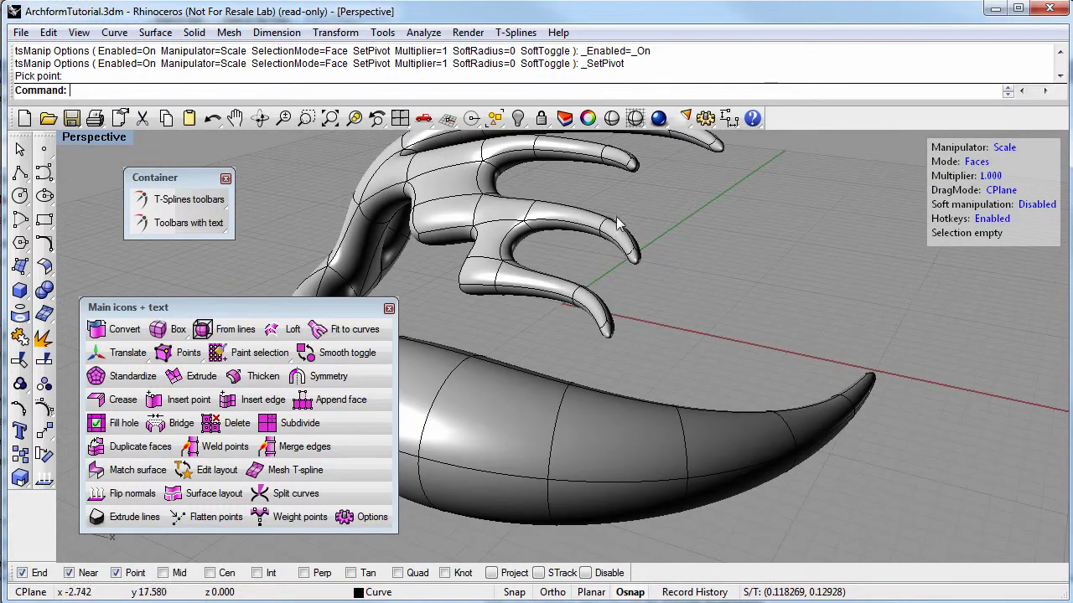
pyautogui.moveTo(678, 285); pyautogui.dragTo(629, 306, button='right')
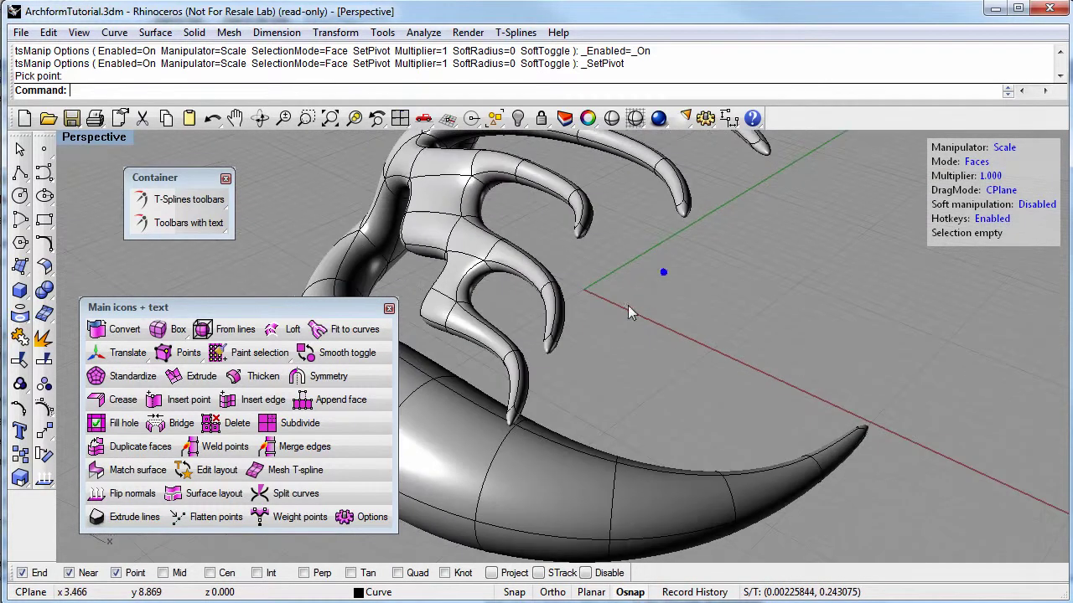
pyautogui.moveTo(582, 365)
pyautogui.mouseDown(button='right')
pyautogui.moveTo(553, 366)
pyautogui.moveTo(614, 332)
pyautogui.moveTo(569, 379)
pyautogui.moveTo(572, 321)
pyautogui.moveTo(548, 290)
pyautogui.mouseUp(button='right')
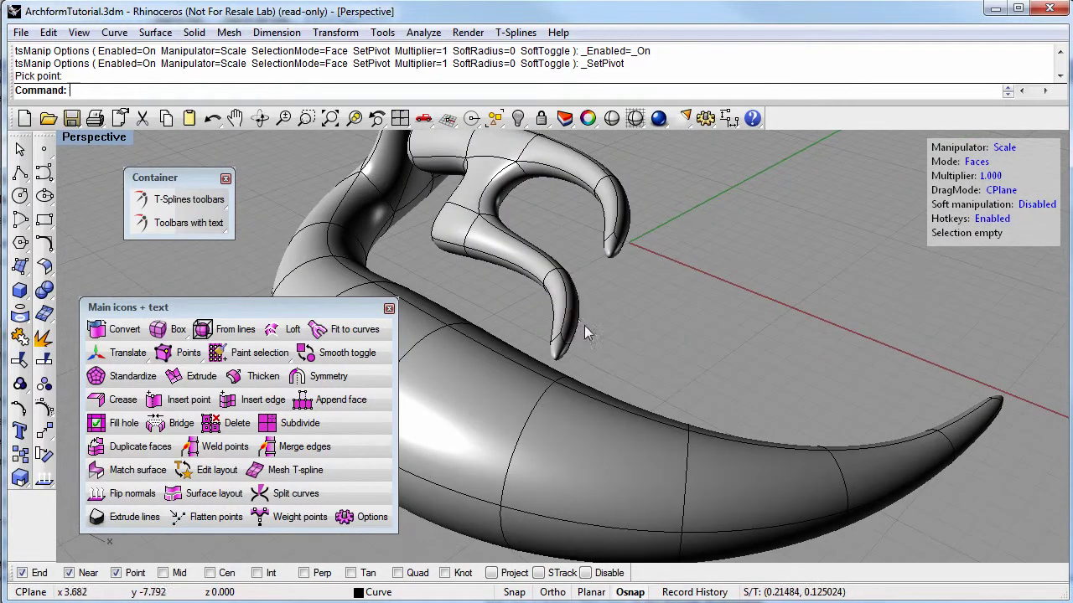
pyautogui.moveTo(594, 335)
pyautogui.mouseDown(button='right')
pyautogui.moveTo(553, 293)
pyautogui.moveTo(620, 323)
pyautogui.moveTo(654, 322)
pyautogui.mouseUp(button='right')
pyautogui.click(336, 353)
pyautogui.click(544, 399)
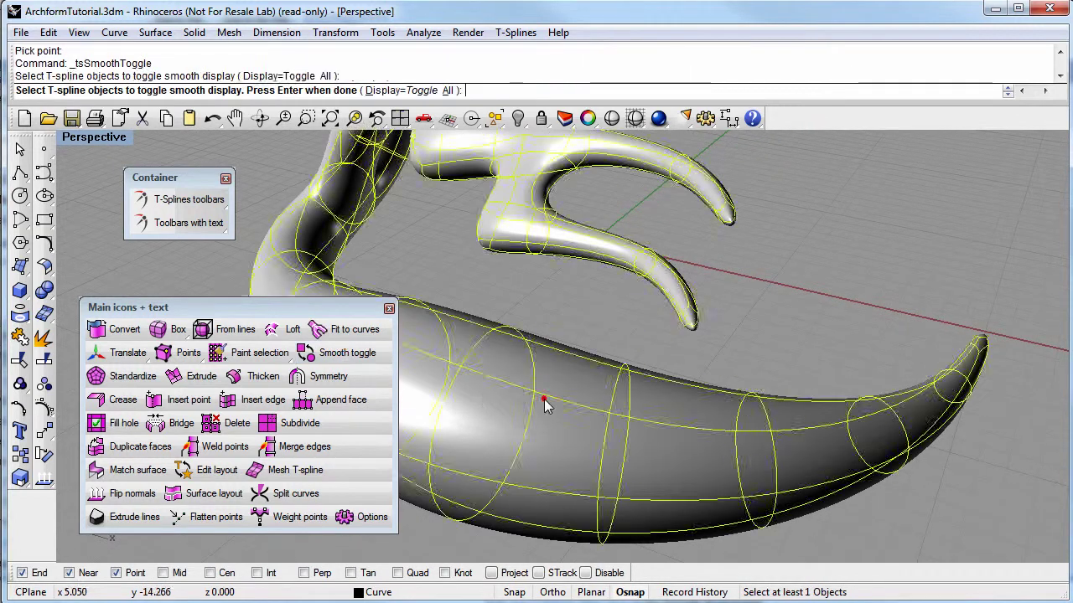
pyautogui.press('Return')
# Step: Bridge the facing inner faces at the ends of the two arms nearest the thick lower body, using one segment
pyautogui.moveTo(549, 398)
pyautogui.mouseDown(button='right')
pyautogui.moveTo(633, 409)
pyautogui.moveTo(597, 420)
pyautogui.moveTo(618, 442)
pyautogui.moveTo(632, 430)
pyautogui.moveTo(634, 416)
pyautogui.moveTo(609, 419)
pyautogui.moveTo(592, 453)
pyautogui.moveTo(594, 411)
pyautogui.moveTo(600, 426)
pyautogui.moveTo(648, 406)
pyautogui.moveTo(609, 442)
pyautogui.moveTo(627, 371)
pyautogui.moveTo(617, 400)
pyautogui.moveTo(603, 383)
pyautogui.moveTo(662, 340)
pyautogui.moveTo(637, 335)
pyautogui.moveTo(627, 398)
pyautogui.moveTo(723, 255)
pyautogui.mouseUp(button='right')
pyautogui.click(627, 398)
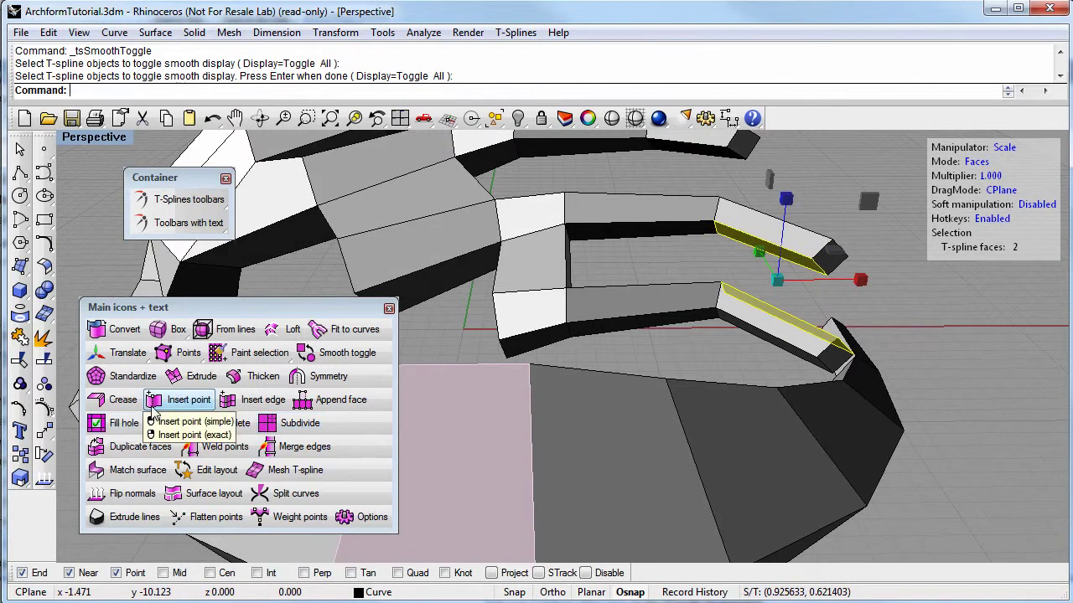
pyautogui.click(162, 424)
pyautogui.press('Return')
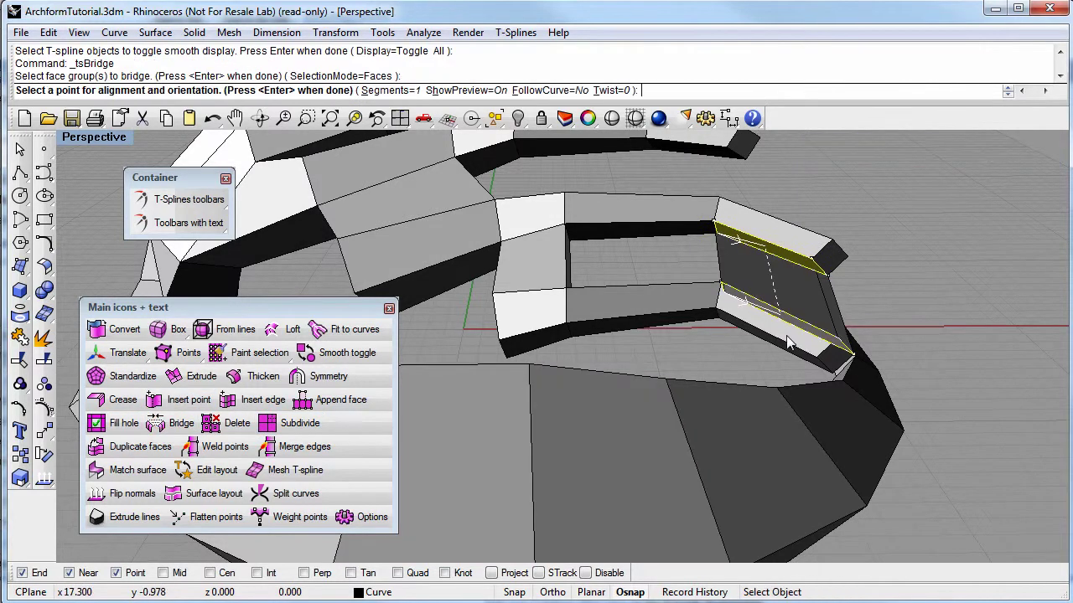
pyautogui.press('Return')
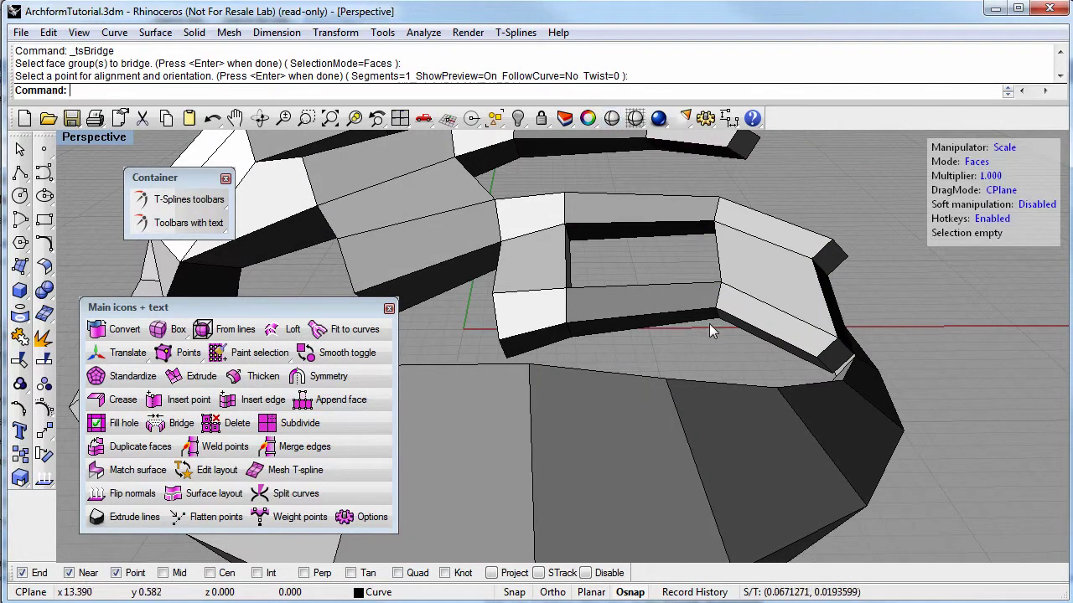
# Step: Examine the bridged arm ends in smooth display and return to box display
pyautogui.press('Tab')
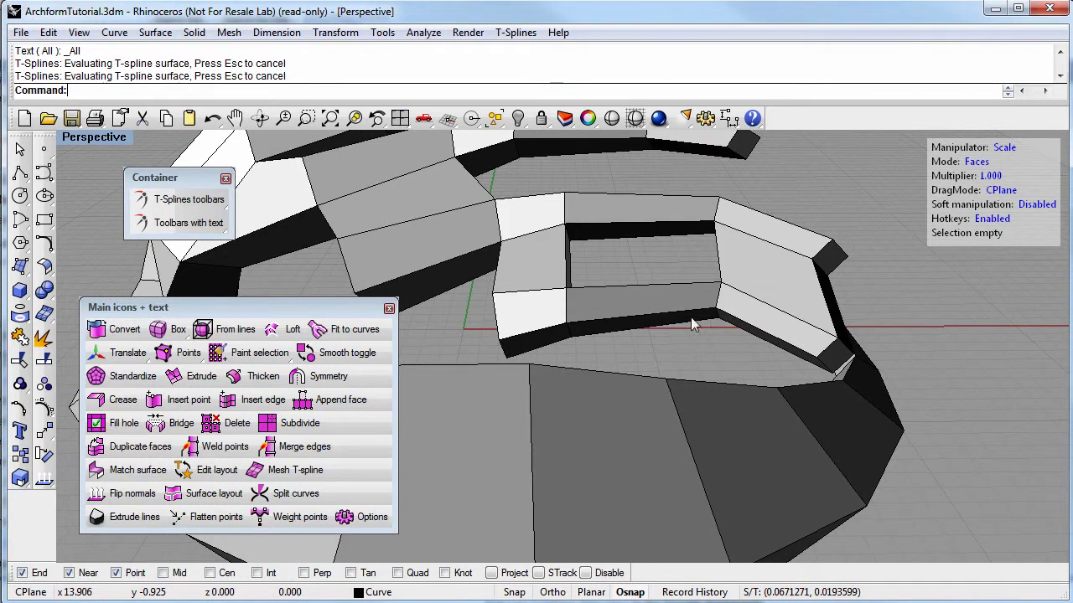
pyautogui.moveTo(700, 363); pyautogui.dragTo(630, 399, button='right')
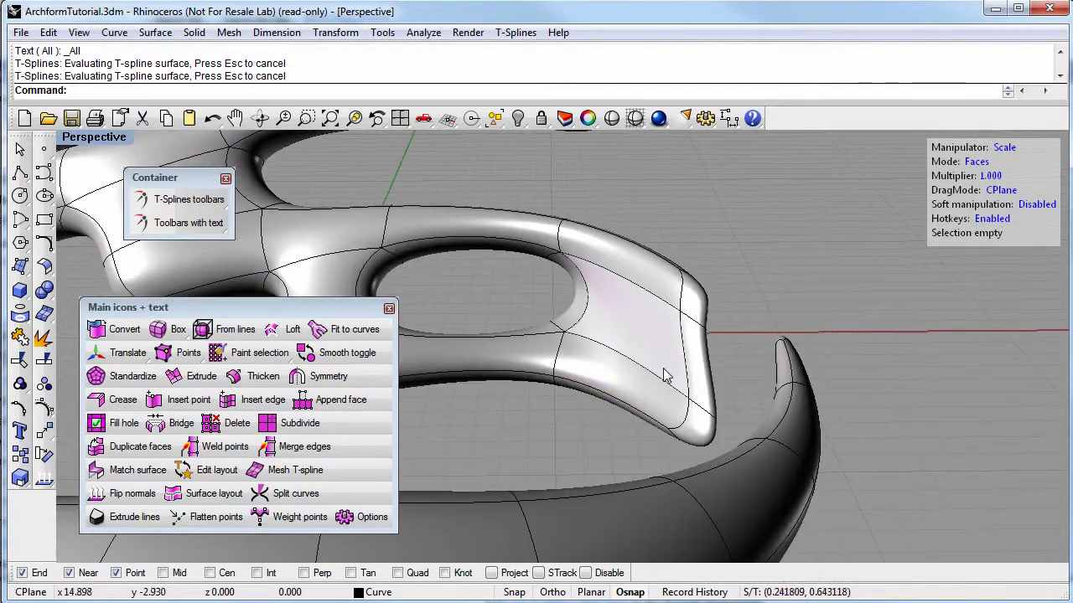
pyautogui.click(339, 353)
# Step: Move the three end faces of the bridged arms back toward the body within the construction plane
pyautogui.moveTo(712, 366); pyautogui.dragTo(944, 401, button='right')
pyautogui.moveTo(818, 179); pyautogui.dragTo(957, 404)
pyautogui.moveTo(957, 428); pyautogui.dragTo(885, 409, button='right')
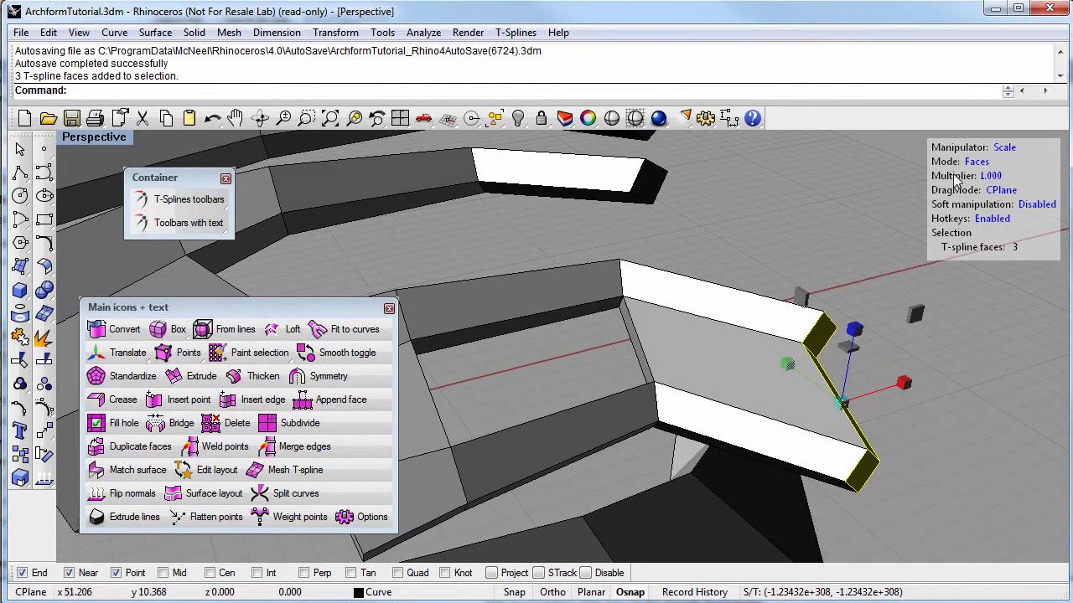
pyautogui.click(1003, 148)
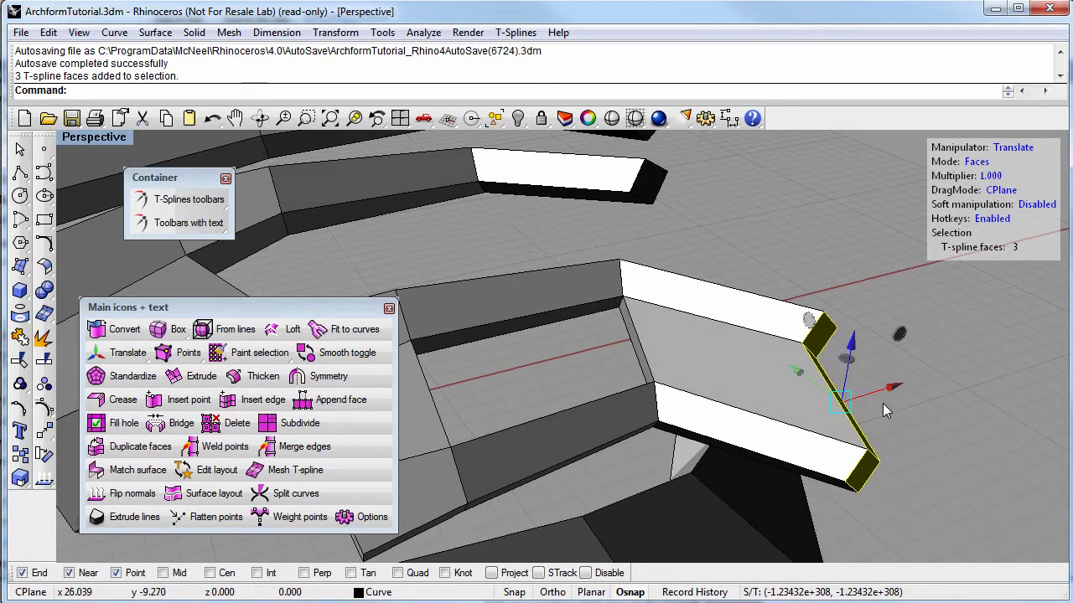
pyautogui.moveTo(848, 366); pyautogui.dragTo(702, 318)
pyautogui.moveTo(821, 397); pyautogui.dragTo(608, 331, button='right')
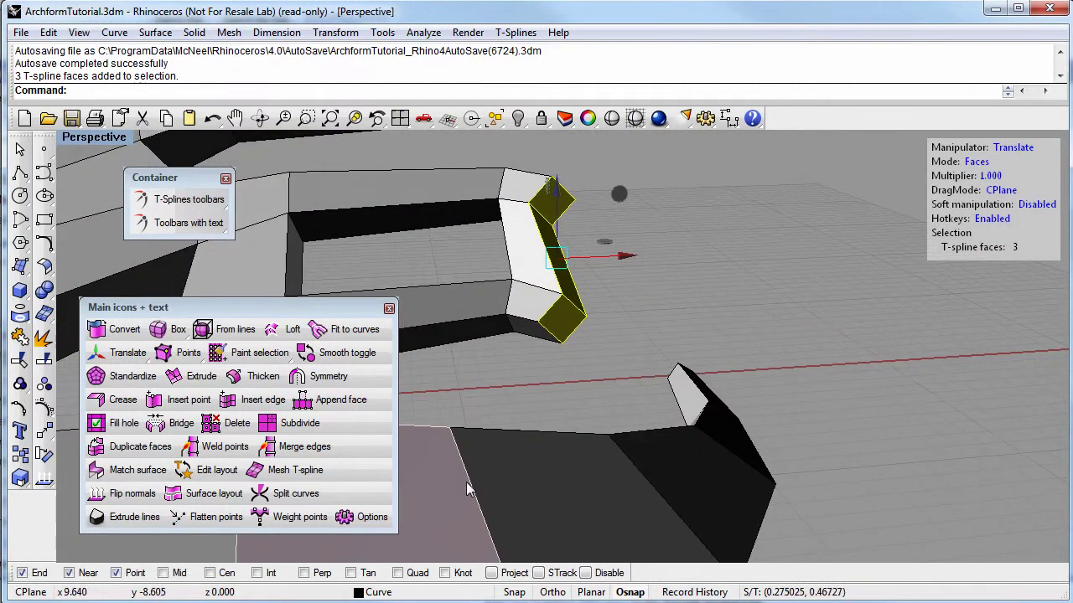
# Step: Flatten the eight end vertices of the bridged arms in point mode, restore smooth display and clear the selection
pyautogui.click(208, 524)
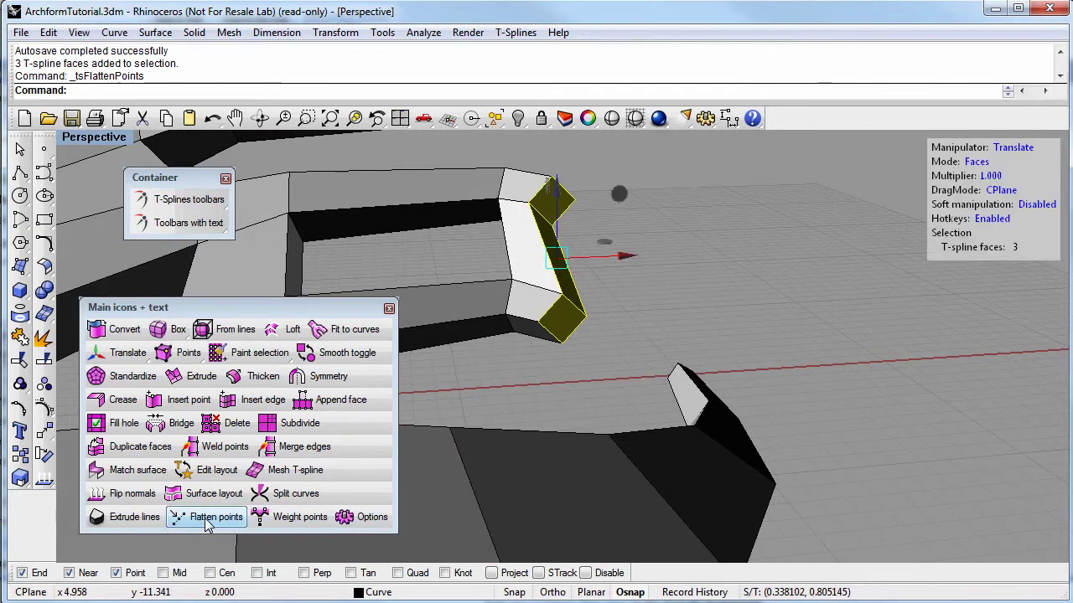
pyautogui.moveTo(552, 334); pyautogui.dragTo(556, 364, button='right')
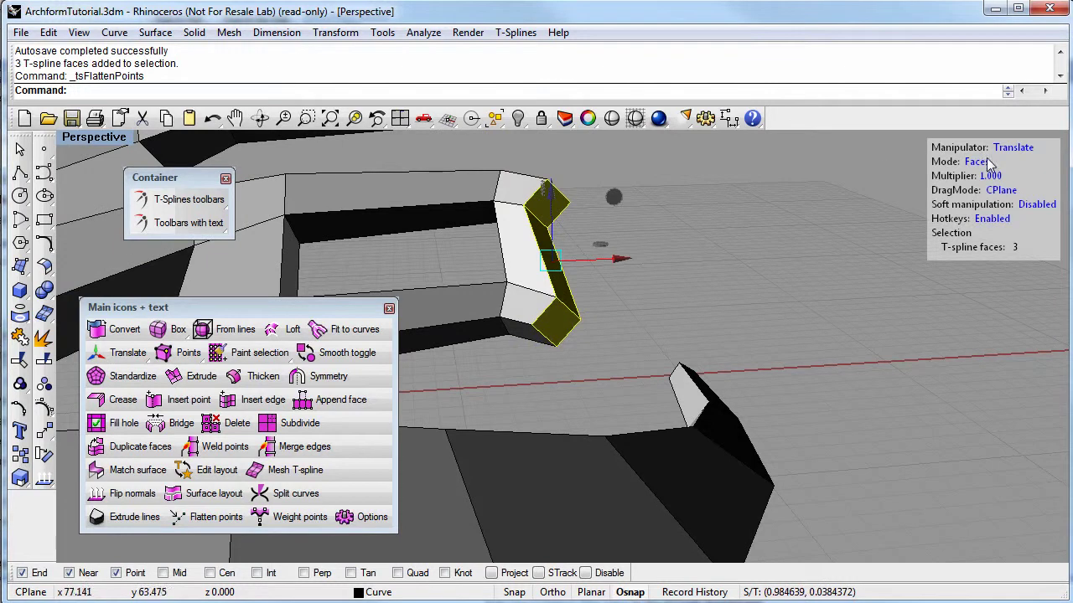
pyautogui.click(178, 354)
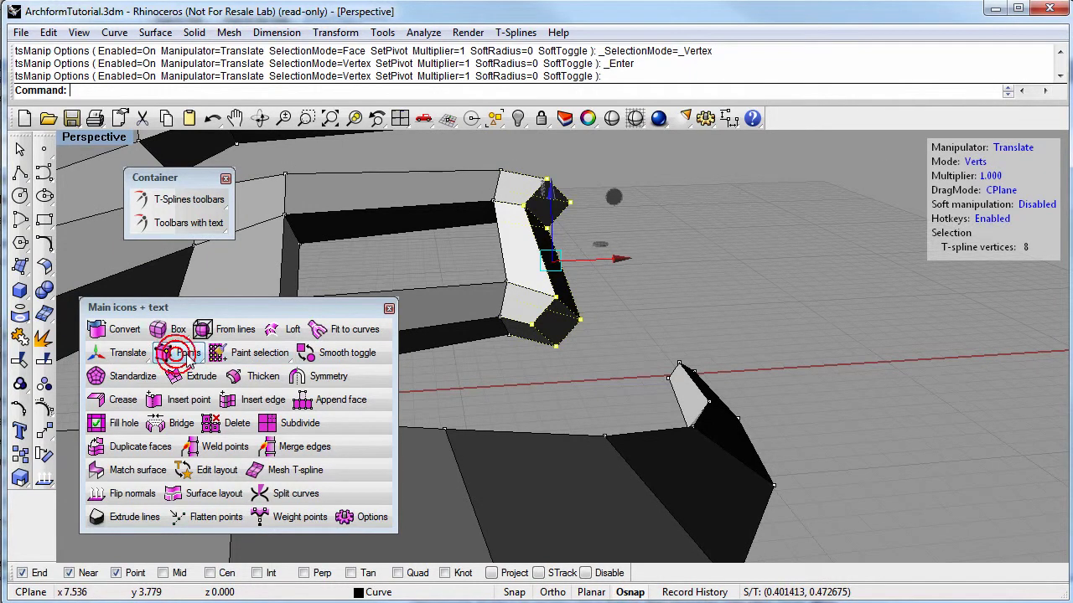
pyautogui.click(218, 519)
pyautogui.moveTo(598, 275); pyautogui.dragTo(624, 285, button='right')
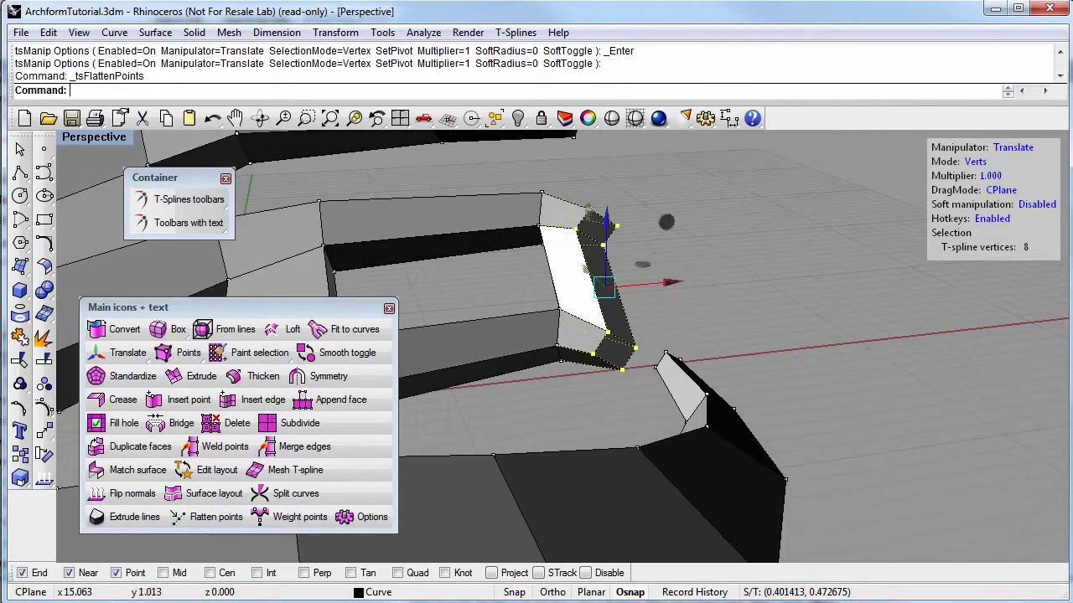
pyautogui.click(327, 358)
pyautogui.click(606, 376)
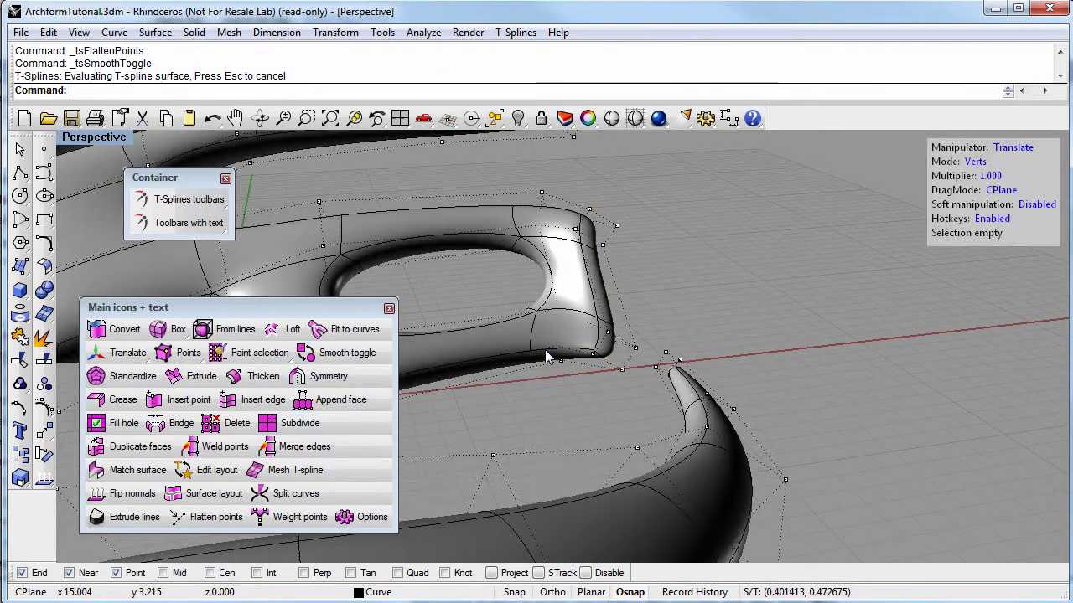
# Step: Select the eight end vertices of the bridged arms, try moving them and undo the move
pyautogui.scroll(-4, 606, 375)
pyautogui.moveTo(623, 370)
pyautogui.mouseDown(button='right')
pyautogui.moveTo(682, 369)
pyautogui.moveTo(665, 360)
pyautogui.moveTo(613, 369)
pyautogui.mouseUp(button='right')
pyautogui.moveTo(625, 240); pyautogui.dragTo(573, 374)
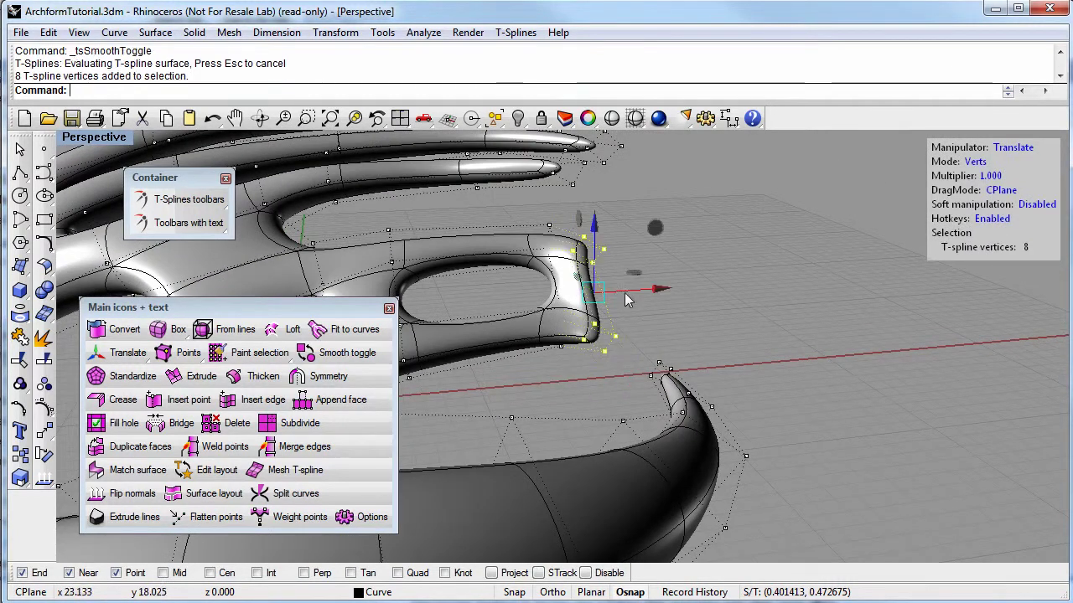
pyautogui.moveTo(609, 335); pyautogui.dragTo(787, 381, button='right')
pyautogui.moveTo(787, 379); pyautogui.dragTo(788, 371)
pyautogui.moveTo(741, 322); pyautogui.dragTo(741, 322)
pyautogui.moveTo(762, 306); pyautogui.dragTo(709, 494, button='right')
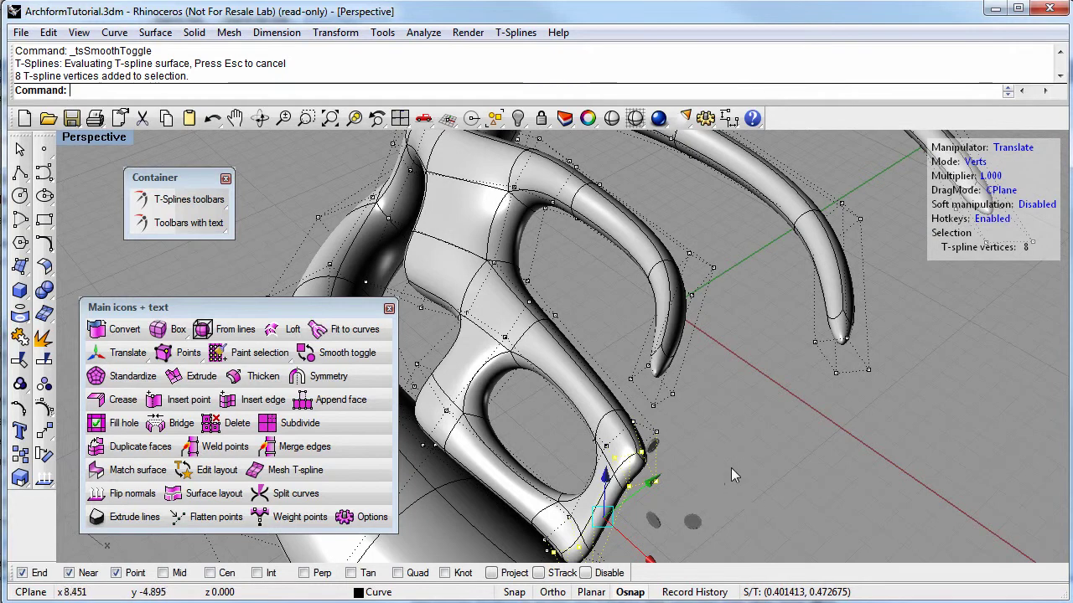
pyautogui.moveTo(742, 455); pyautogui.dragTo(746, 387, button='right')
pyautogui.hotkey('ctrl', 'z')
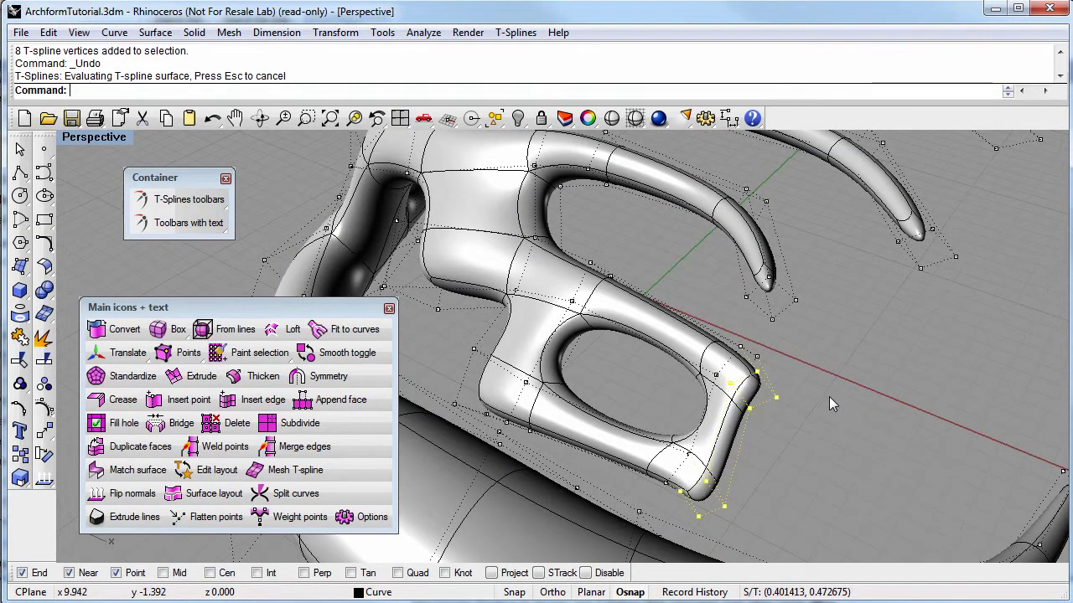
# Step: Show the T-spline in box display and delete the end face of the arm beside the bridged pair and the facing side face
pyautogui.moveTo(769, 330); pyautogui.dragTo(742, 347, button='right')
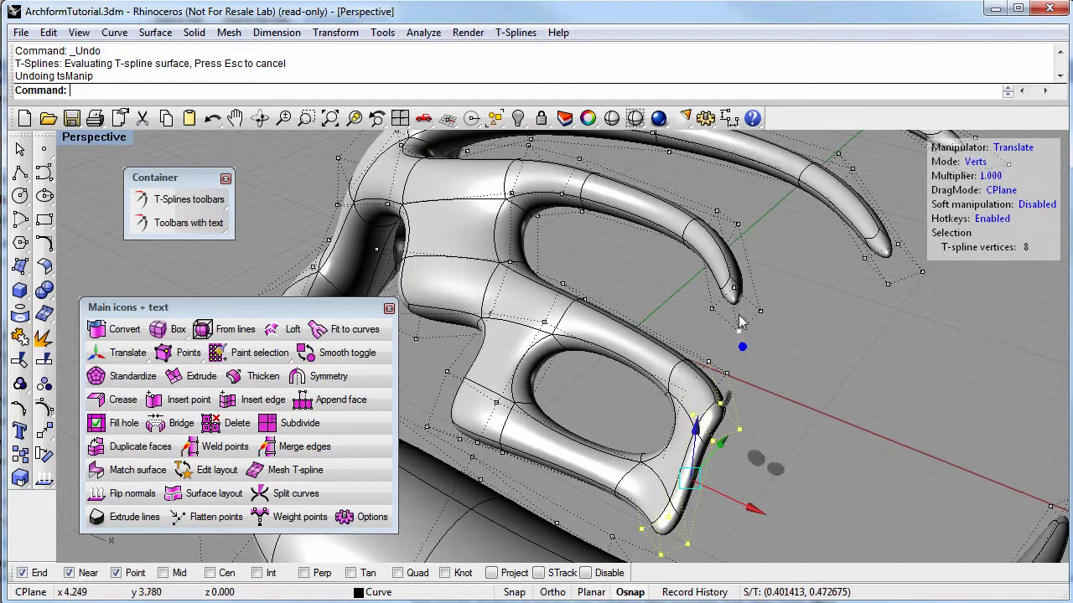
pyautogui.click(336, 353)
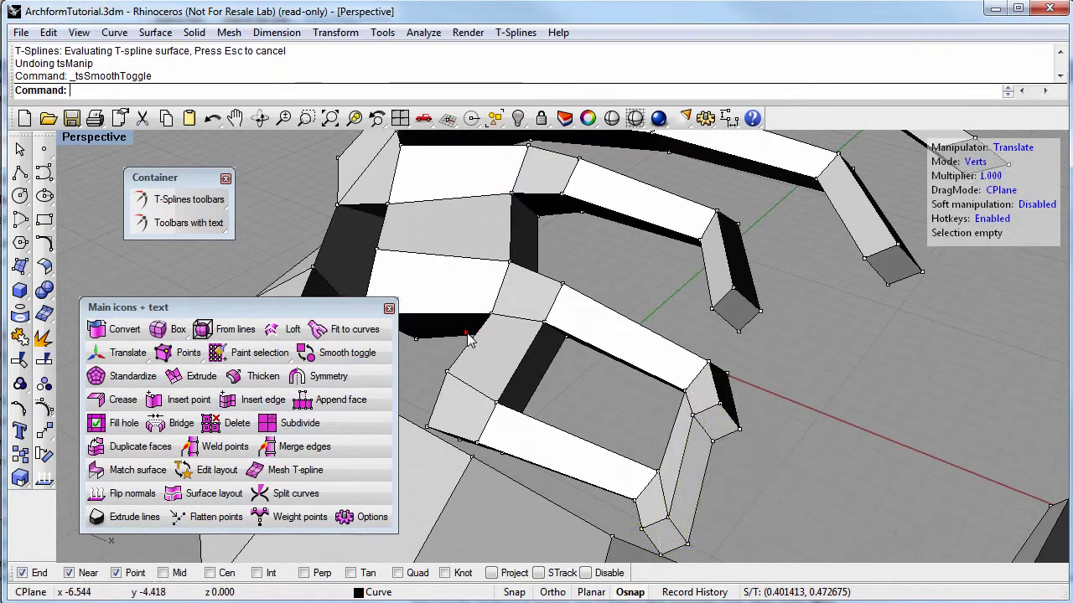
pyautogui.click(737, 315)
pyautogui.moveTo(737, 315); pyautogui.dragTo(547, 384, button='right')
pyautogui.keyDown('shift'); pyautogui.click(545, 384); pyautogui.keyUp('shift')
pyautogui.moveTo(682, 452)
pyautogui.mouseDown(button='right')
pyautogui.moveTo(703, 447)
pyautogui.moveTo(621, 455)
pyautogui.moveTo(601, 396)
pyautogui.moveTo(600, 337)
pyautogui.moveTo(613, 320)
pyautogui.moveTo(631, 381)
pyautogui.mouseUp(button='right')
pyautogui.press('Delete')
pyautogui.scroll(4, 599, 337)
pyautogui.scroll(-3, 623, 359)
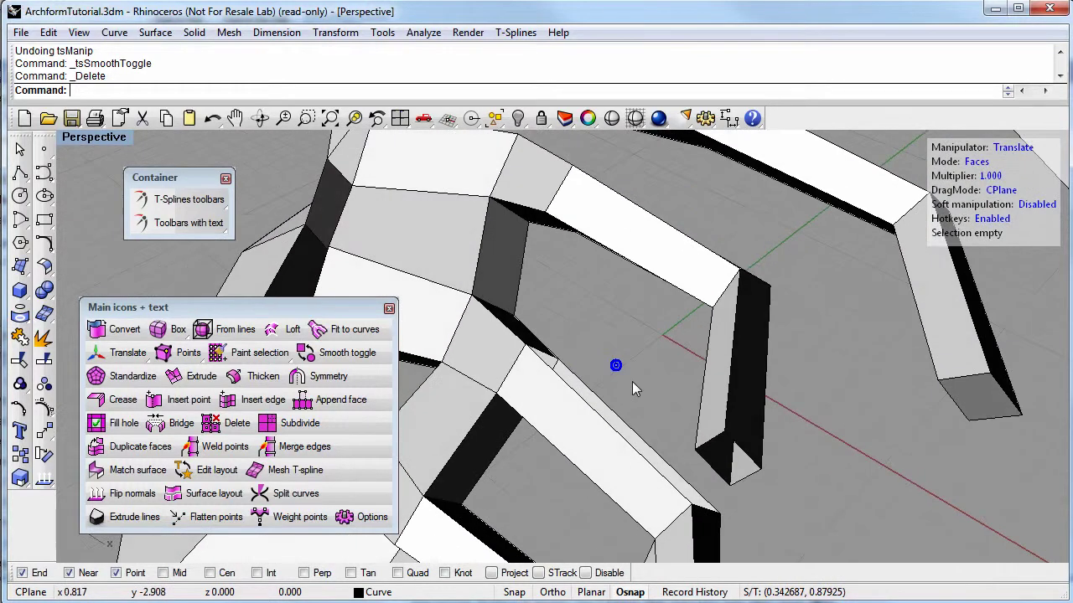
# Step: Weld the four corner points of the opened arm end to the matching corners of the opening in the bridged pair
pyautogui.click(225, 447)
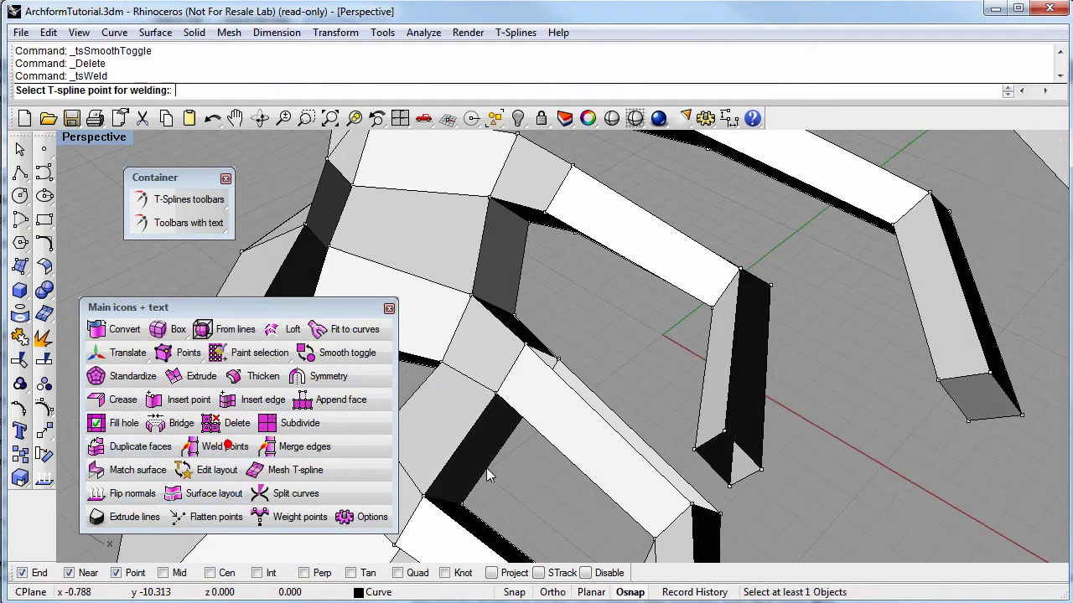
pyautogui.click(729, 489)
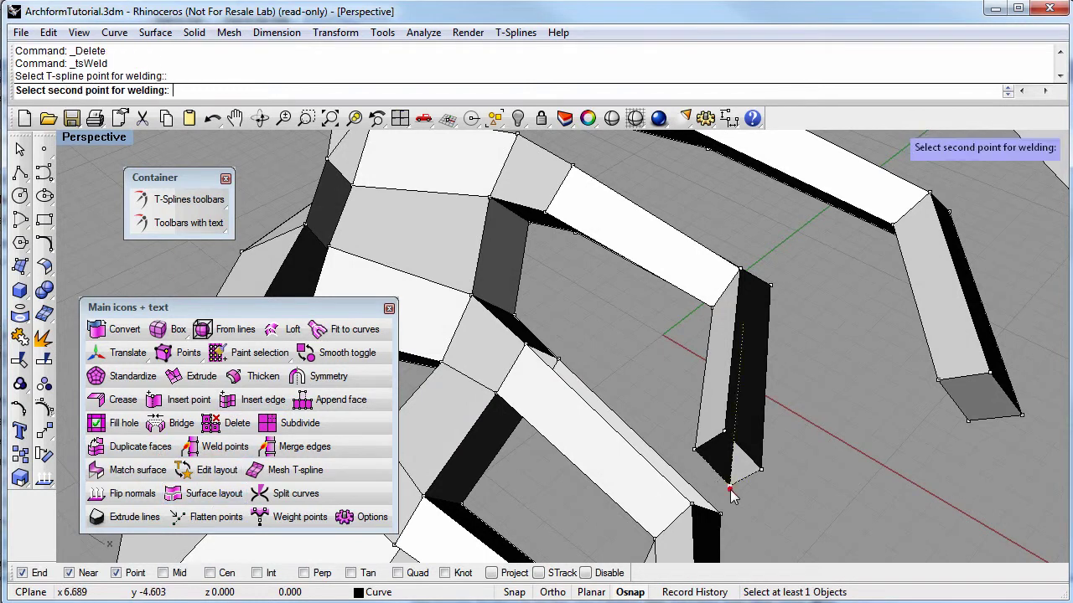
pyautogui.click(560, 358)
pyautogui.click(694, 450)
pyautogui.press('Return')
pyautogui.click(526, 345)
pyautogui.press('Return')
pyautogui.click(722, 432)
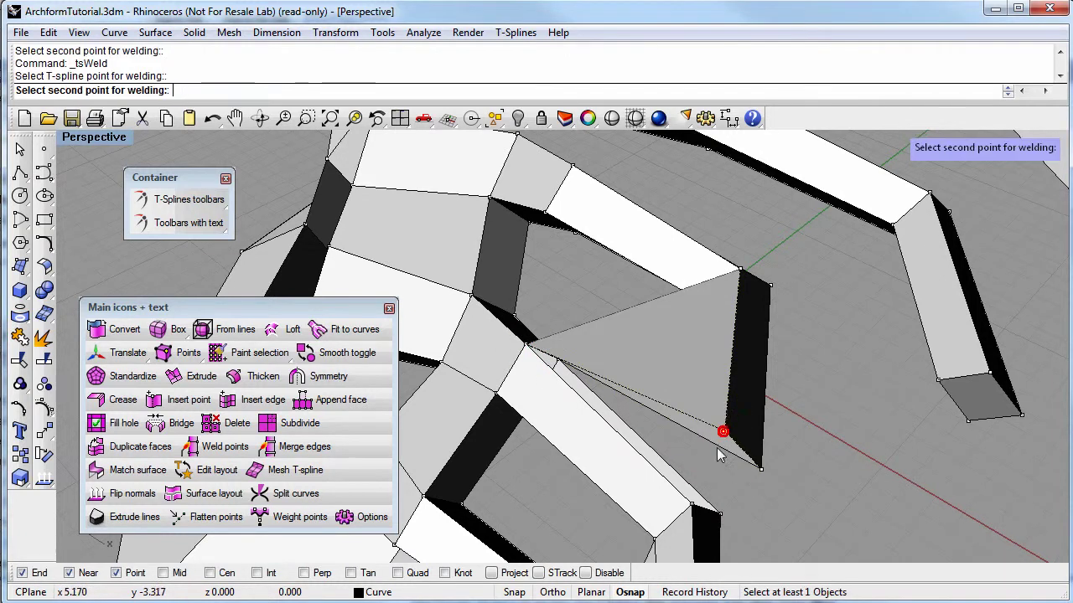
pyautogui.click(693, 506)
pyautogui.press('Return')
pyautogui.click(761, 471)
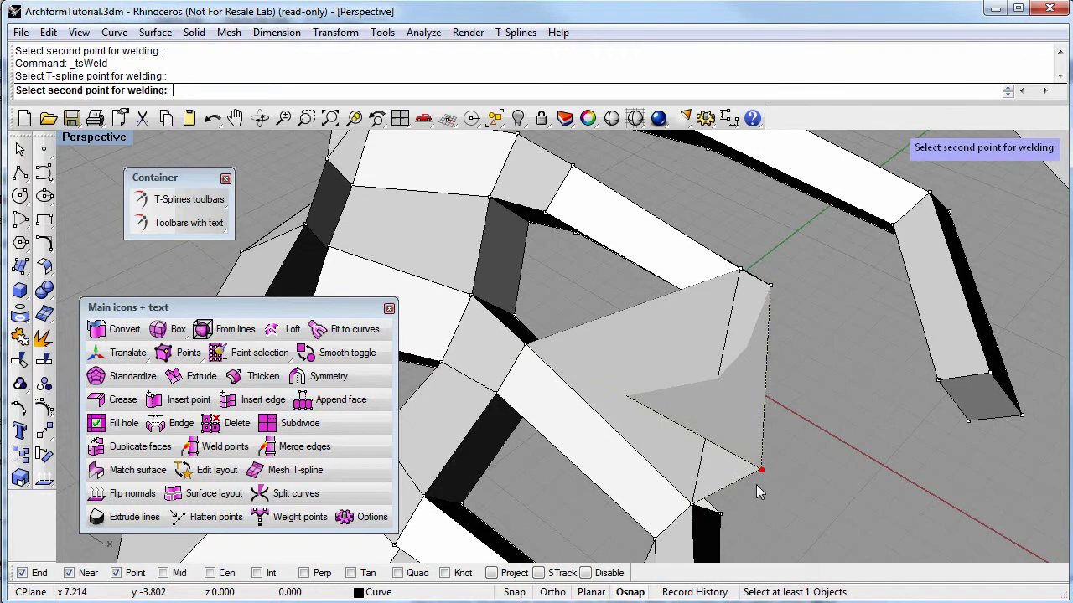
pyautogui.click(721, 511)
# Step: Examine the newly welded arm in smooth display and return to box display
pyautogui.press('Tab')
pyautogui.press('Tab')
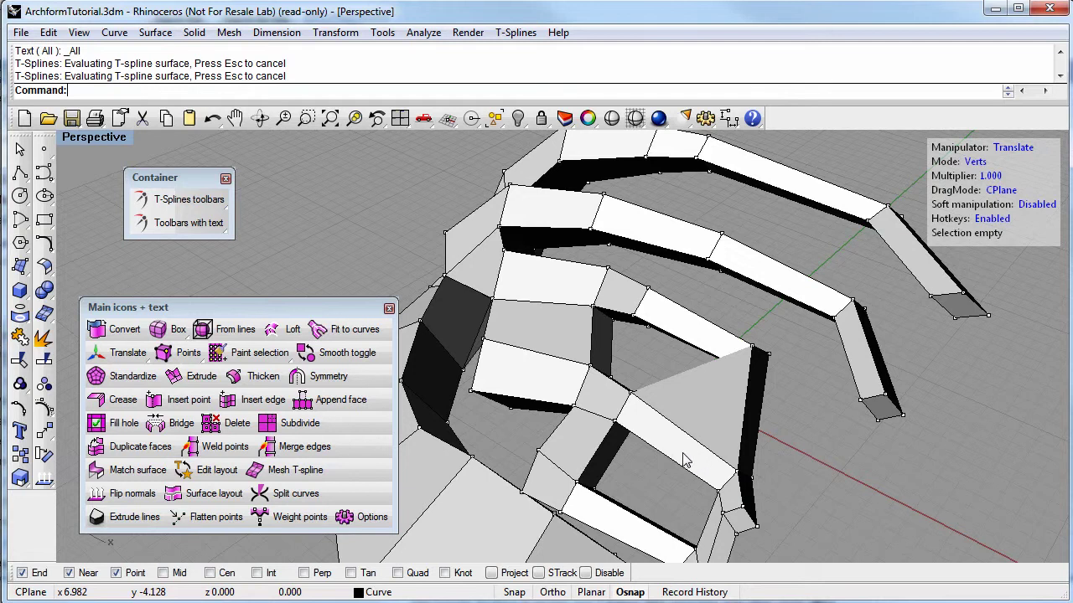
pyautogui.press('Tab')
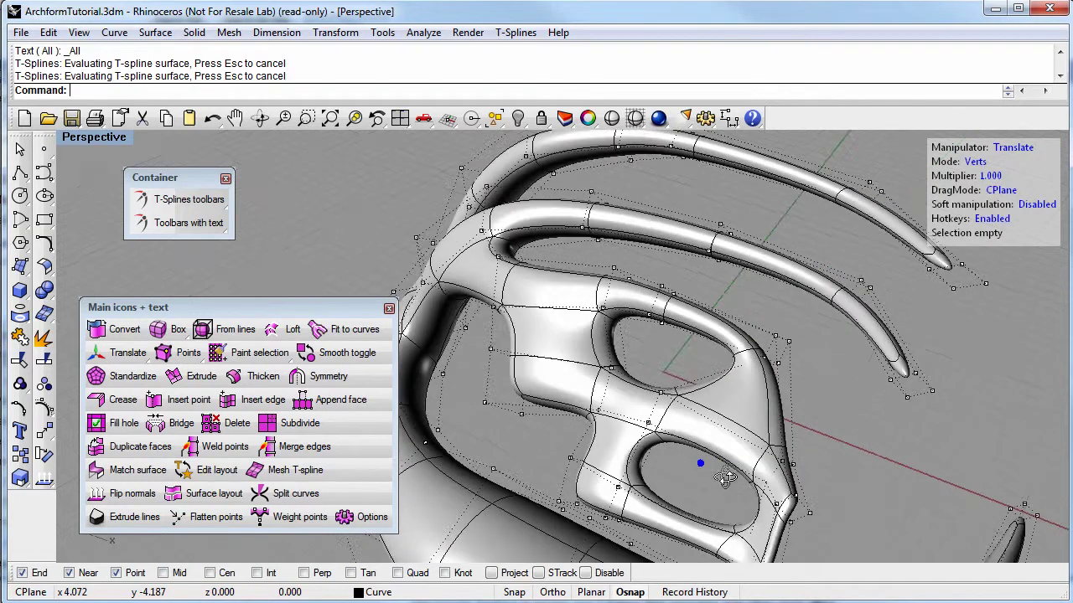
pyautogui.moveTo(731, 465); pyautogui.dragTo(714, 410, button='right')
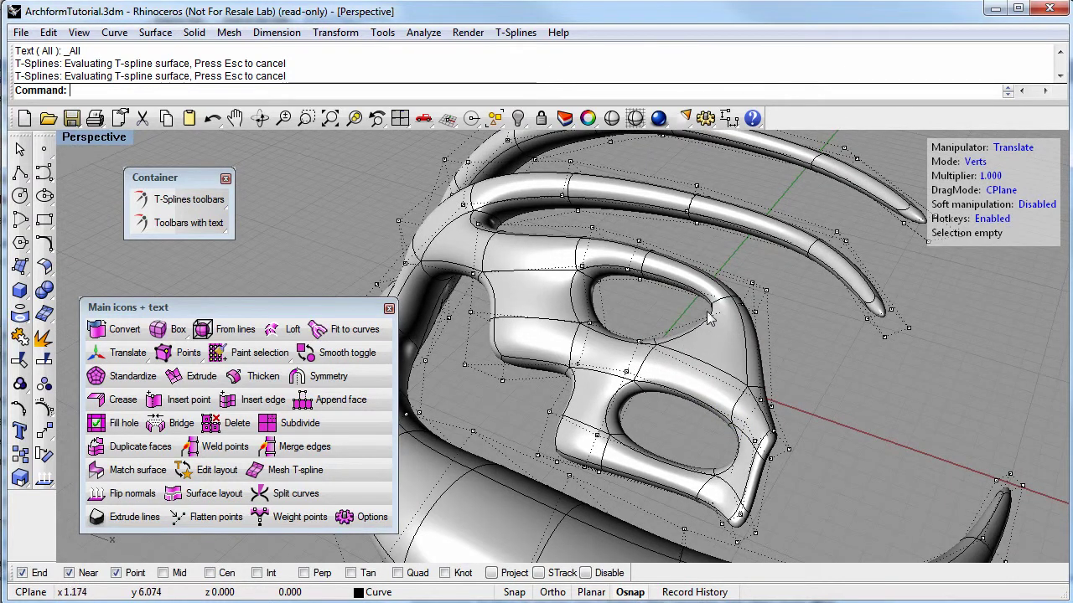
pyautogui.moveTo(694, 362); pyautogui.dragTo(677, 439, button='right')
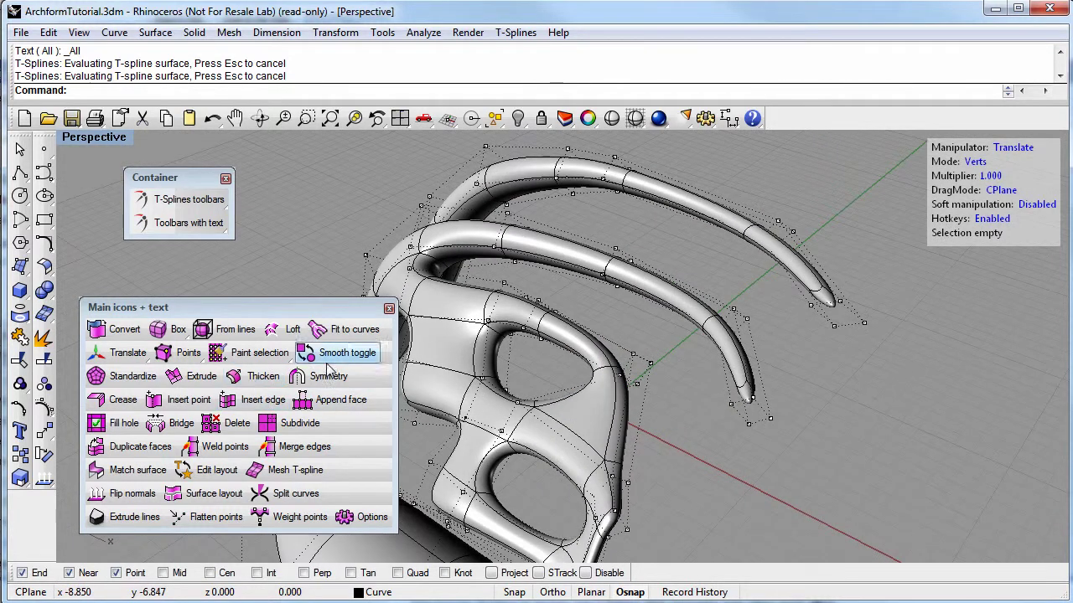
pyautogui.click(328, 358)
pyautogui.click(471, 383)
pyautogui.press('Return')
pyautogui.moveTo(594, 504); pyautogui.dragTo(708, 479, button='right')
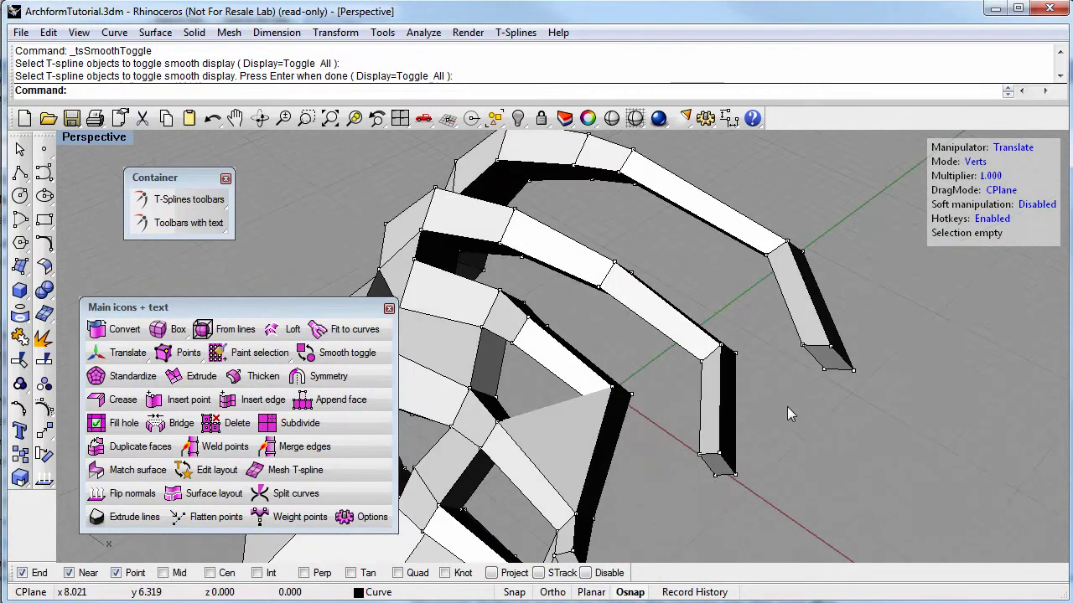
# Step: Try moving nine end faces of the next free arm in face mode, undo the move and clear the selection
pyautogui.click(975, 161)
pyautogui.moveTo(769, 362); pyautogui.dragTo(721, 507)
pyautogui.moveTo(768, 369); pyautogui.dragTo(714, 303)
pyautogui.moveTo(714, 303); pyautogui.dragTo(600, 476, button='right')
pyautogui.moveTo(744, 457); pyautogui.dragTo(587, 303, button='right')
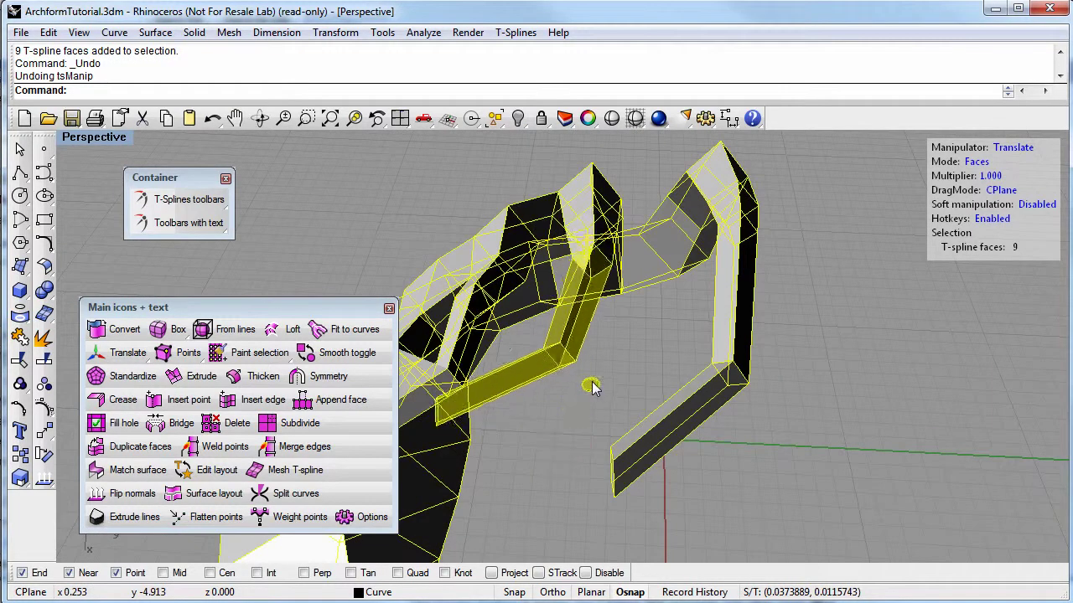
pyautogui.moveTo(537, 429); pyautogui.dragTo(693, 481, button='right')
pyautogui.press('Escape')
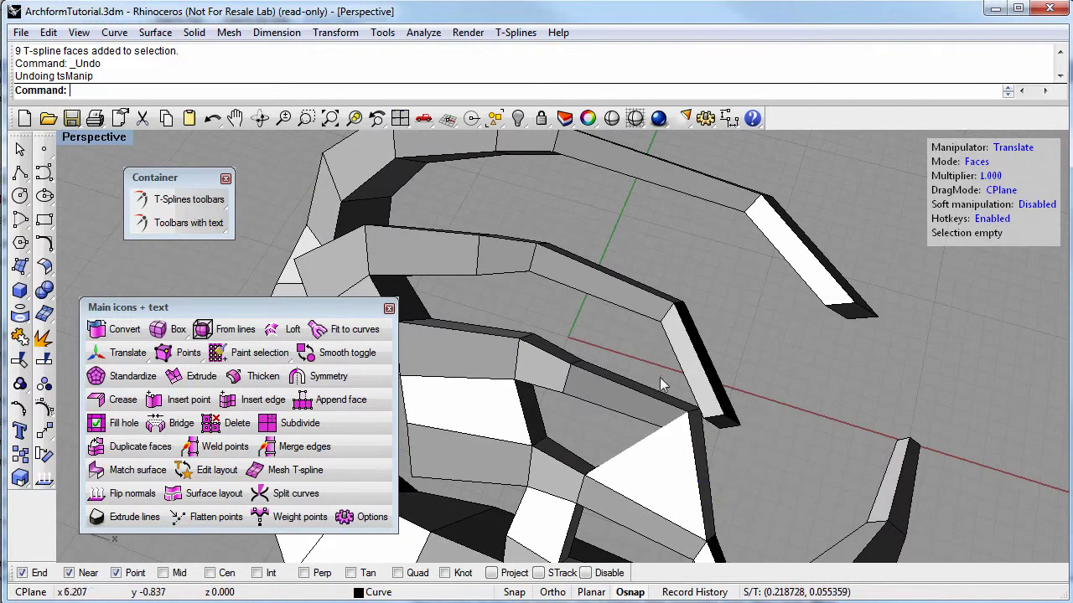
# Step: Shorten the next free arm by moving its end face back toward the arm's bend, and clear the selection
pyautogui.moveTo(765, 450); pyautogui.dragTo(765, 450)
pyautogui.moveTo(792, 398); pyautogui.dragTo(765, 321)
pyautogui.moveTo(776, 391); pyautogui.dragTo(707, 443, button='right')
pyautogui.press('Escape')
# Step: Delete the shortened arm's end face and the facing side face on the neighbouring joined arm
pyautogui.click(697, 405)
pyautogui.keyDown('shift'); pyautogui.click(610, 403); pyautogui.keyUp('shift')
pyautogui.press('Delete')
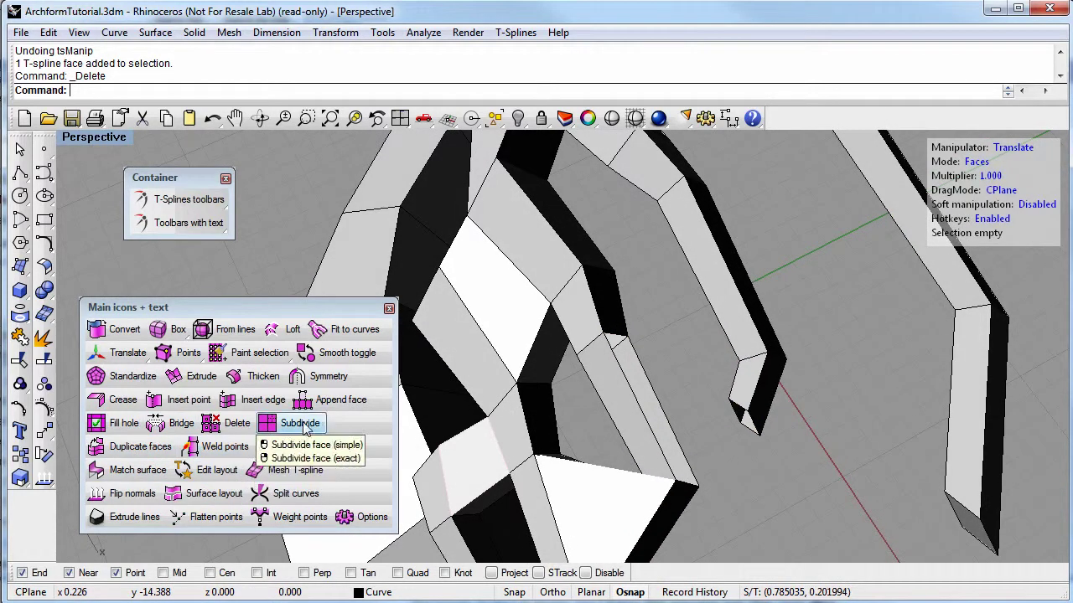
pyautogui.click(225, 446)
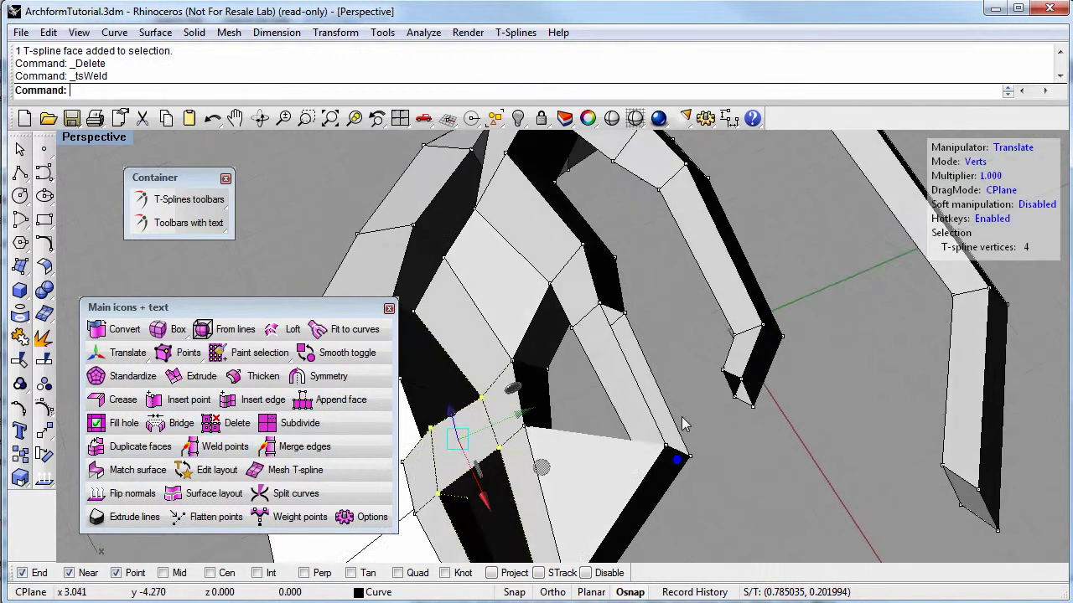
pyautogui.click(734, 401)
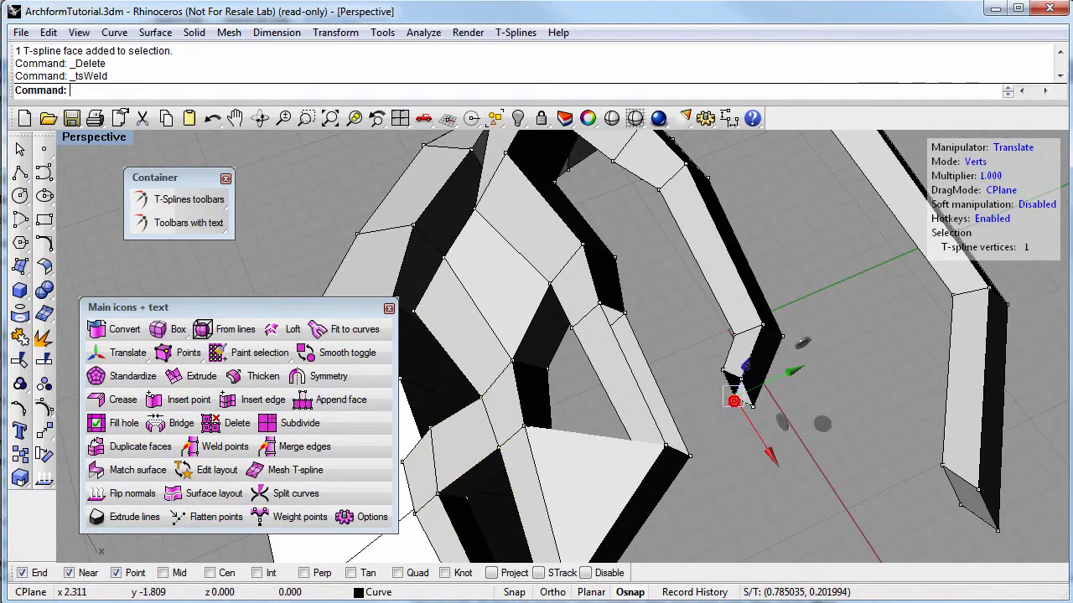
pyautogui.click(625, 312)
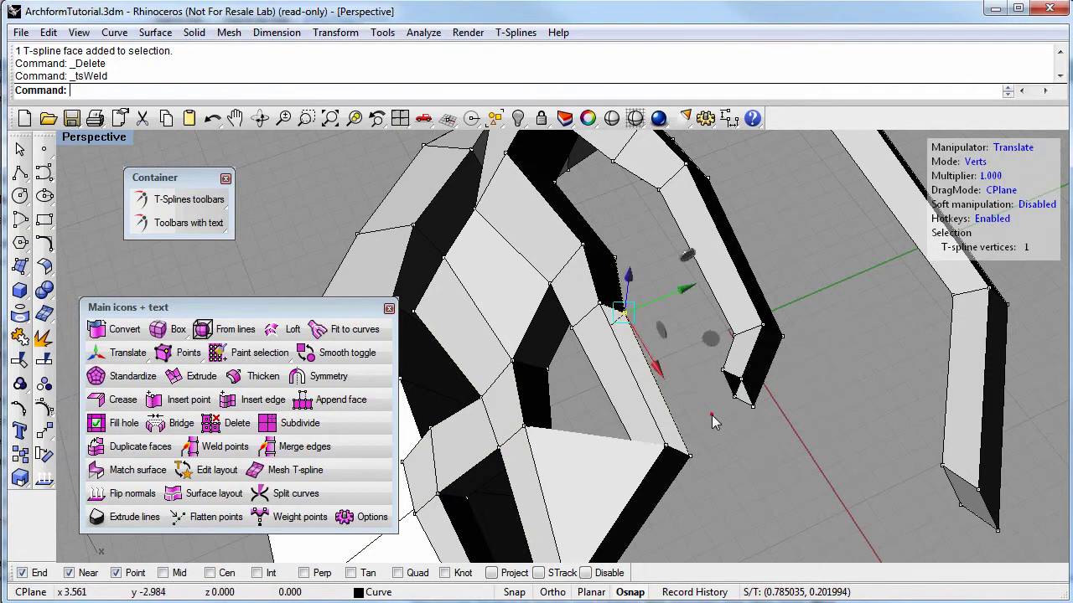
pyautogui.click(712, 415)
# Step: Weld the shortened arm's four open end points to the four corners of the opening in the neighbouring joined arm
pyautogui.click(225, 446)
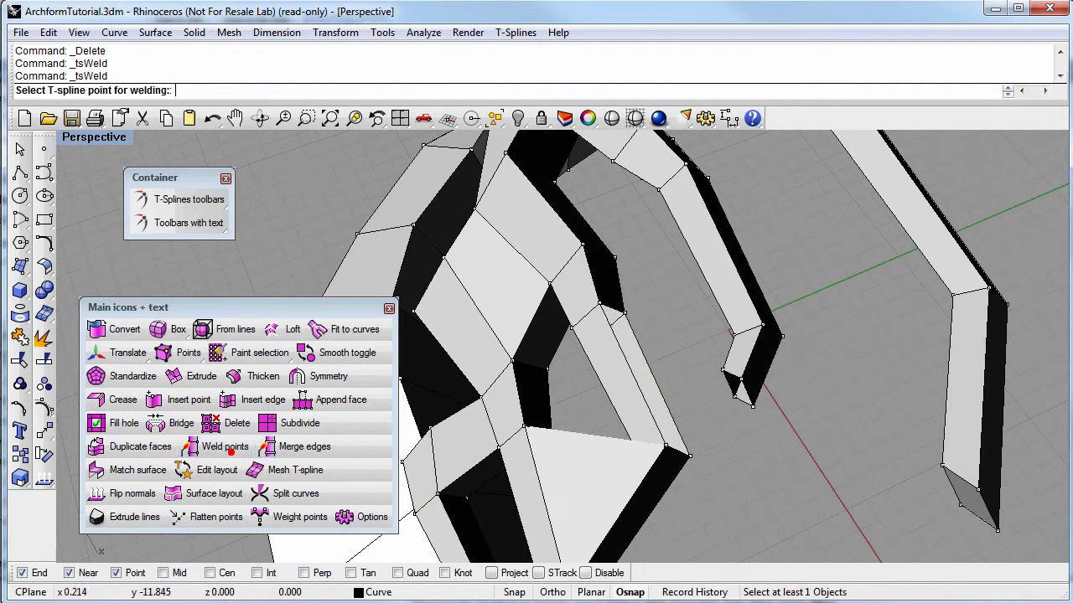
pyautogui.click(735, 395)
pyautogui.click(625, 313)
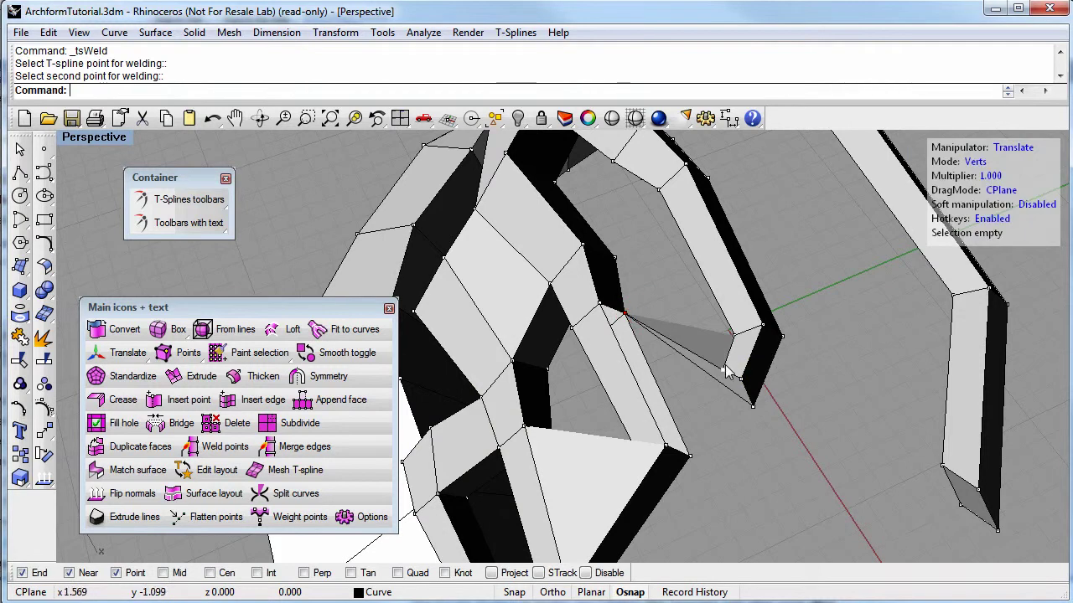
pyautogui.click(726, 377)
pyautogui.press('Return')
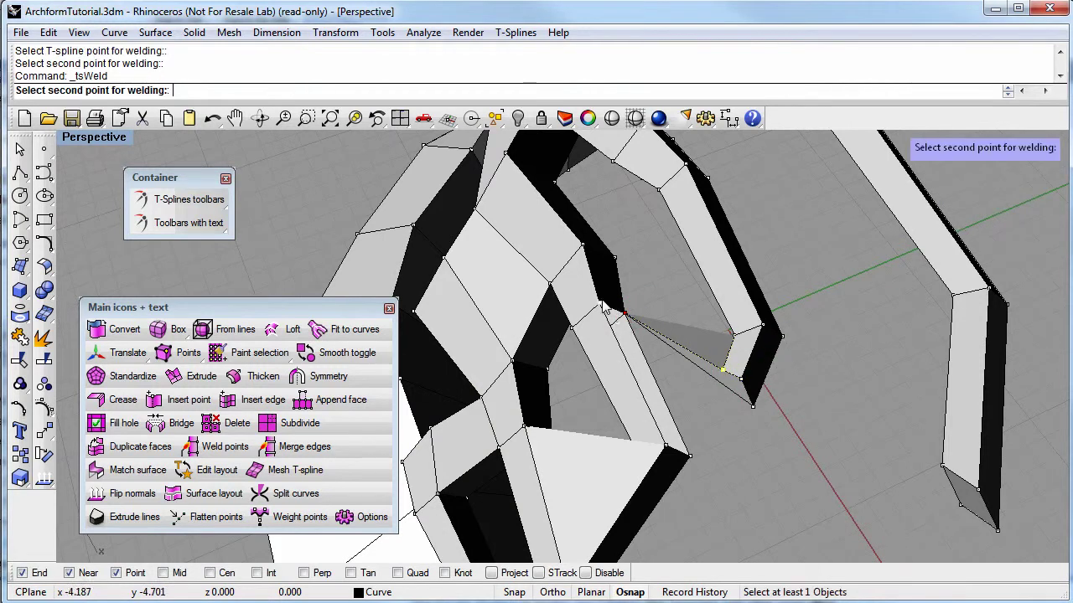
pyautogui.click(602, 299)
pyautogui.press('Return')
pyautogui.click(737, 380)
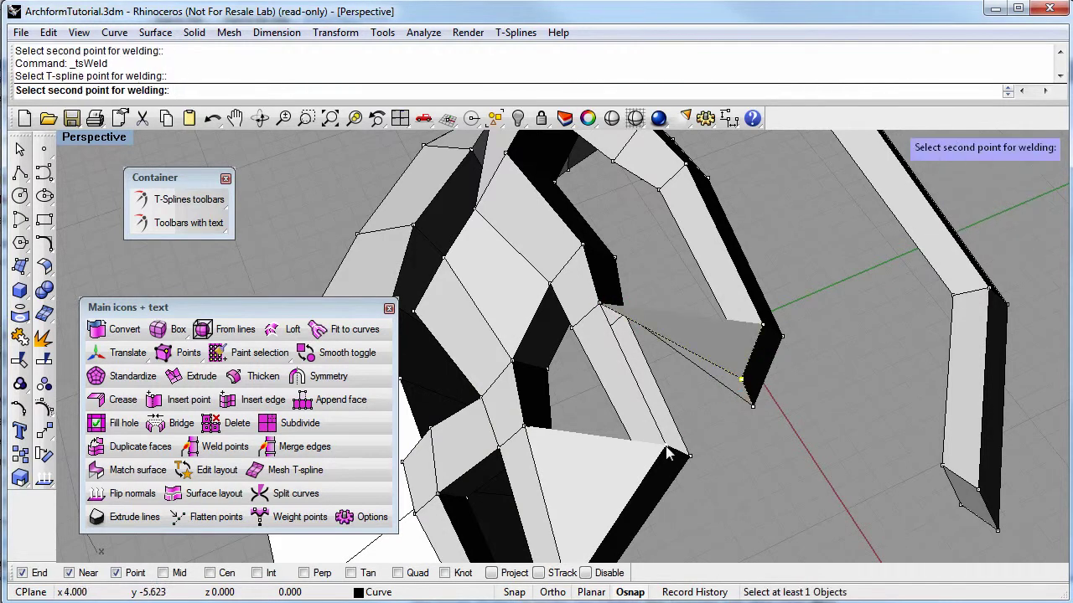
pyautogui.click(667, 451)
pyautogui.press('Return')
pyautogui.click(753, 408)
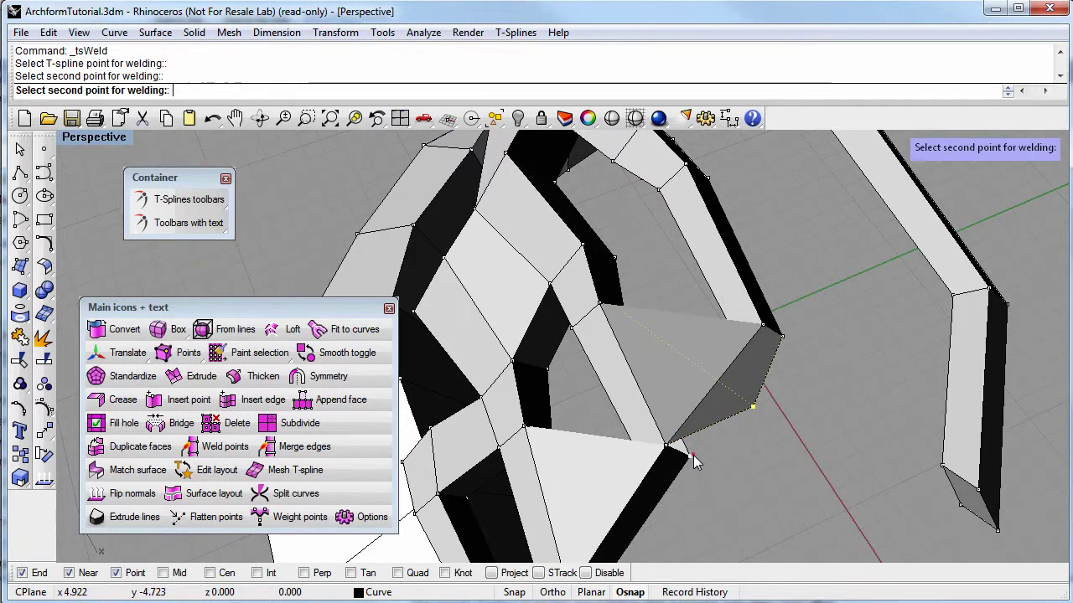
pyautogui.click(692, 455)
# Step: Examine the row of joined arms and their holes in smooth display, and switch back to box display
pyautogui.scroll(-4, 732, 469)
pyautogui.moveTo(731, 468); pyautogui.dragTo(708, 448, button='right')
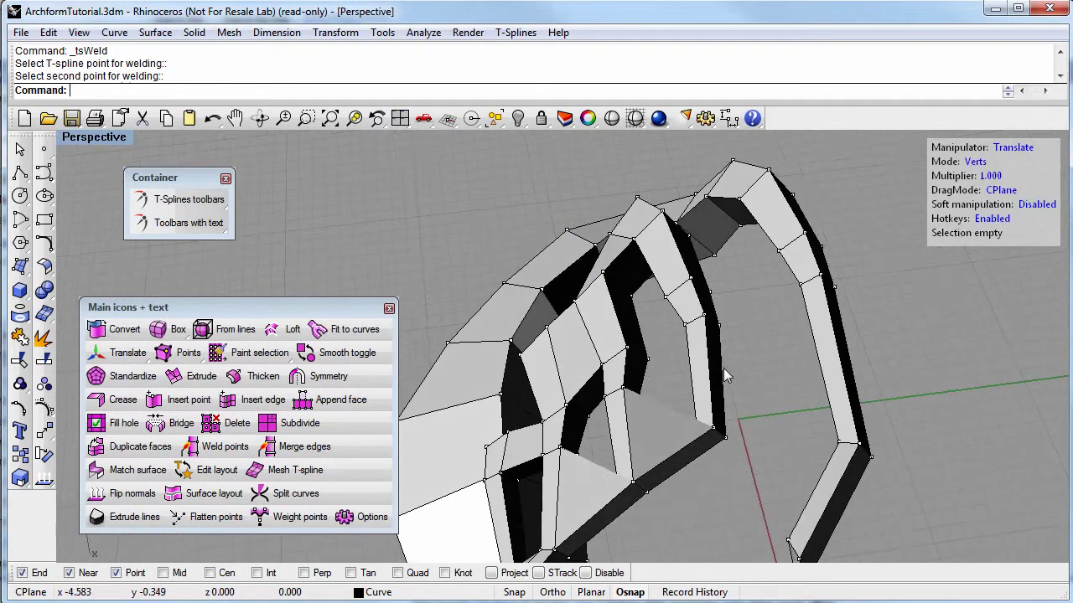
pyautogui.press('Tab')
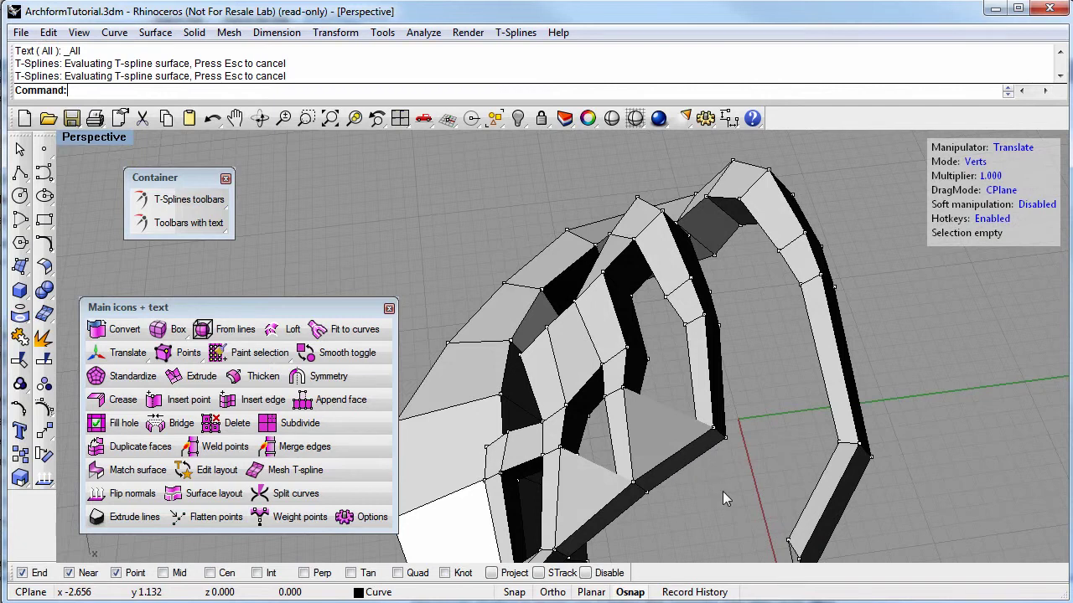
pyautogui.moveTo(687, 480); pyautogui.dragTo(732, 383, button='right')
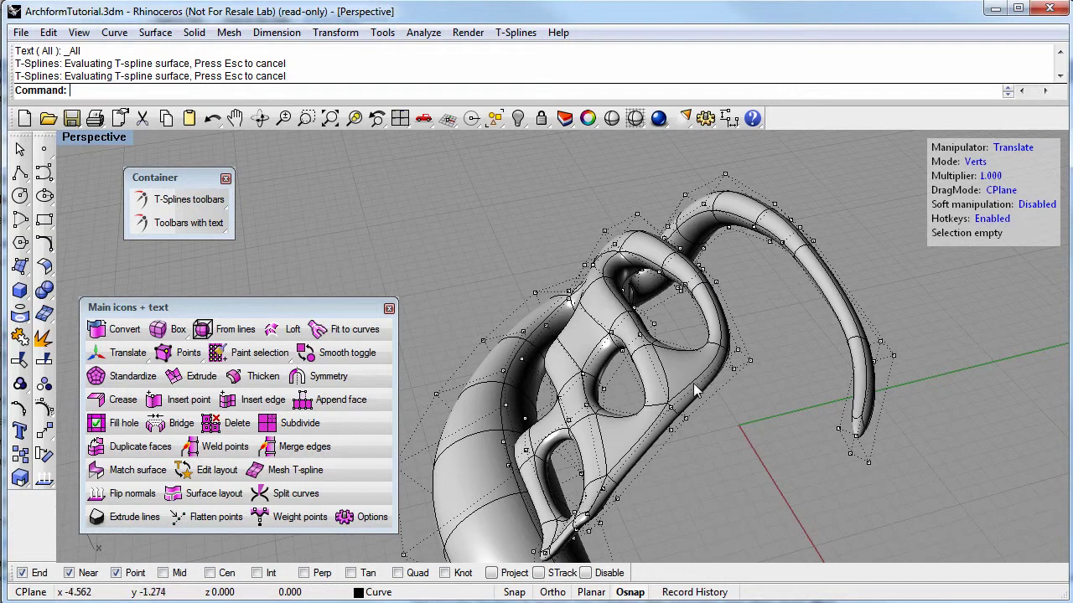
pyautogui.moveTo(725, 392); pyautogui.dragTo(751, 327, button='right')
pyautogui.moveTo(691, 402); pyautogui.dragTo(683, 444, button='right')
pyautogui.moveTo(736, 421); pyautogui.dragTo(729, 405, button='right')
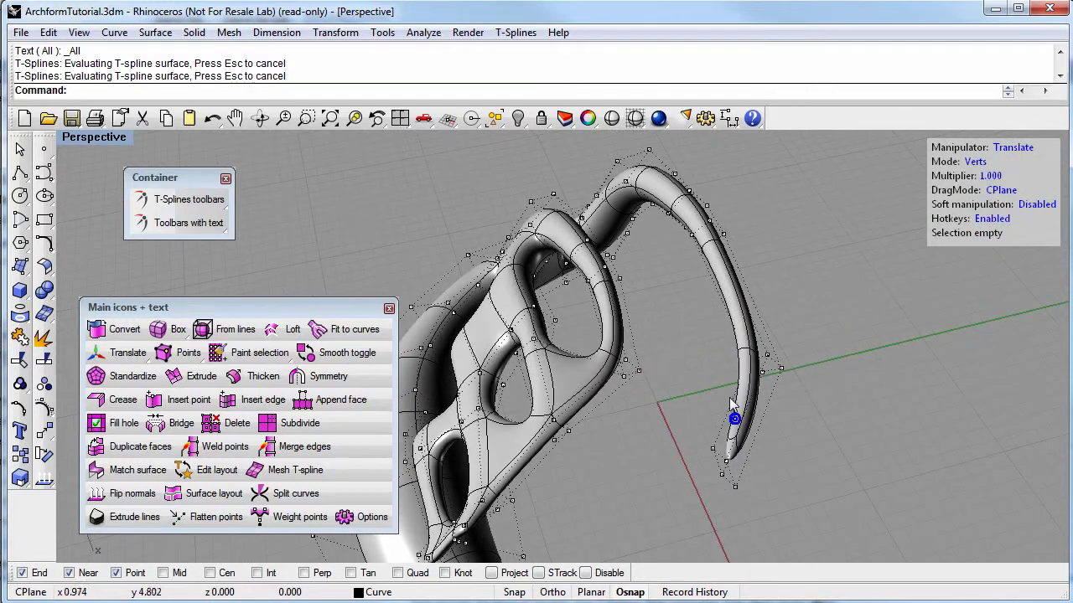
pyautogui.moveTo(642, 361); pyautogui.dragTo(703, 399, button='right')
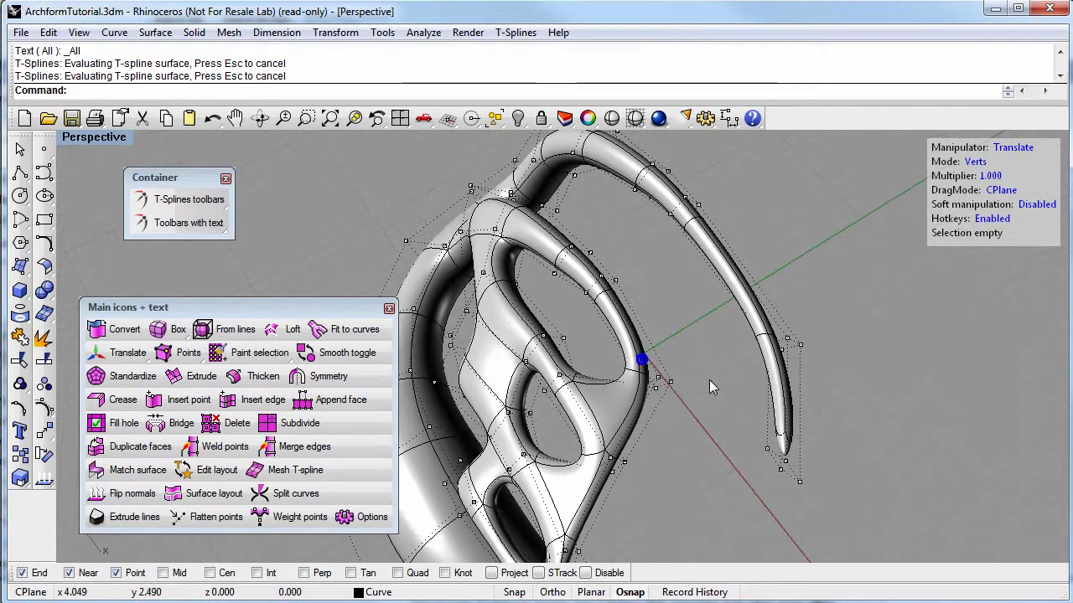
pyautogui.click(379, 361)
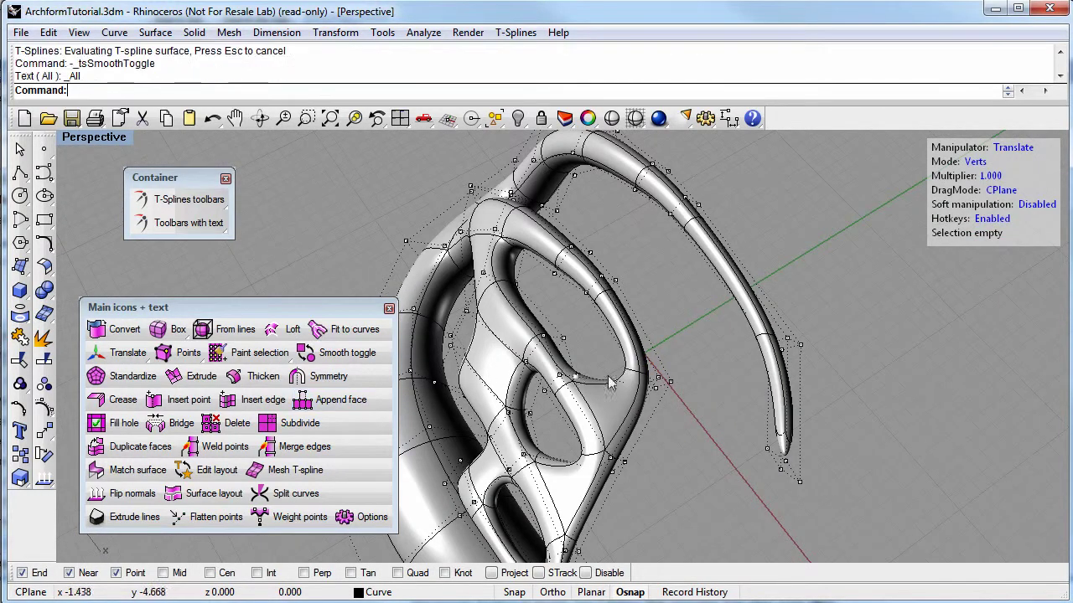
# Step: Move the eight end vertices of the last free arm back toward the body and clear the selection
pyautogui.moveTo(855, 512); pyautogui.dragTo(745, 302)
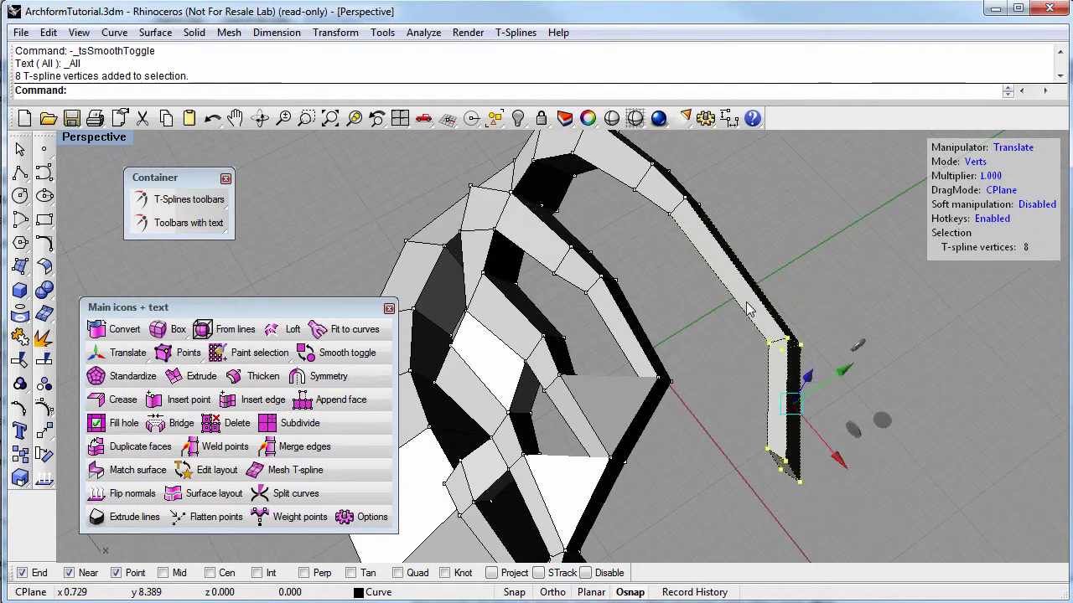
pyautogui.moveTo(886, 423); pyautogui.dragTo(800, 300, button='right')
pyautogui.moveTo(779, 361); pyautogui.dragTo(662, 359, button='right')
pyautogui.moveTo(623, 391); pyautogui.dragTo(675, 377, button='right')
pyautogui.moveTo(610, 328); pyautogui.dragTo(617, 357, button='right')
pyautogui.moveTo(652, 426); pyautogui.dragTo(651, 422, button='right')
pyautogui.click(649, 427)
# Step: In face mode, delete the last free arm's end face and the facing side face on the adjacent joined arm
pyautogui.scroll(3, 645, 372)
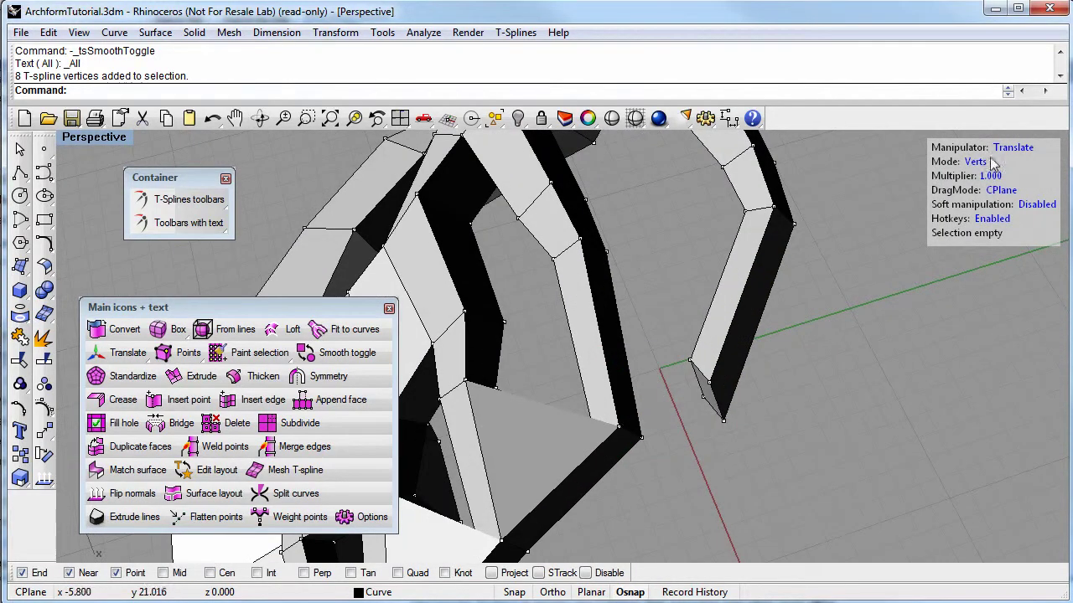
pyautogui.click(708, 403)
pyautogui.moveTo(668, 380); pyautogui.dragTo(639, 352, button='right')
pyautogui.keyDown('shift'); pyautogui.click(564, 361); pyautogui.keyUp('shift')
pyautogui.press('Delete')
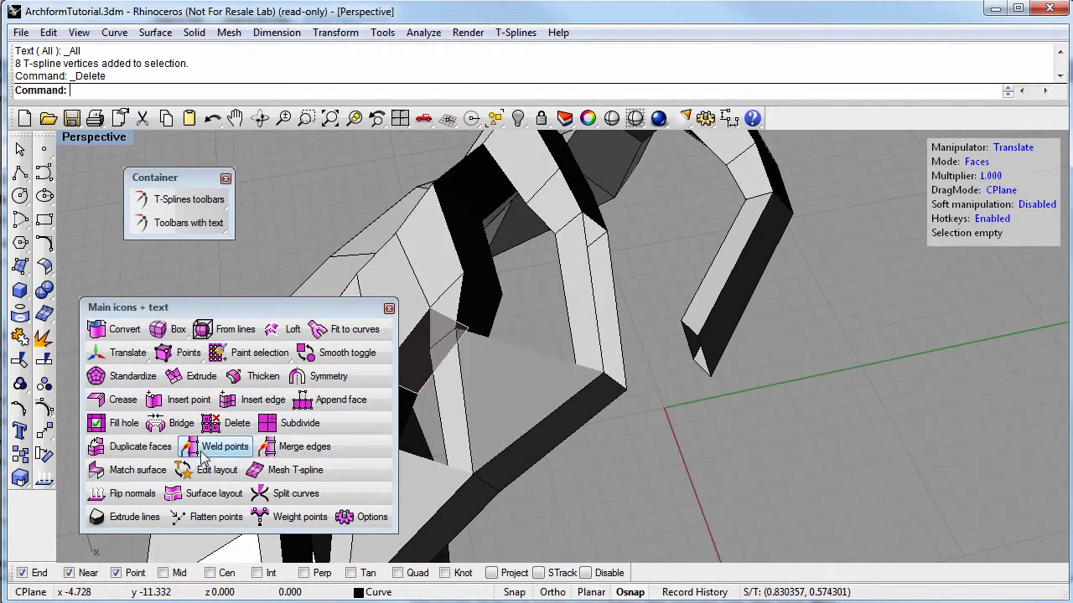
pyautogui.click(201, 447)
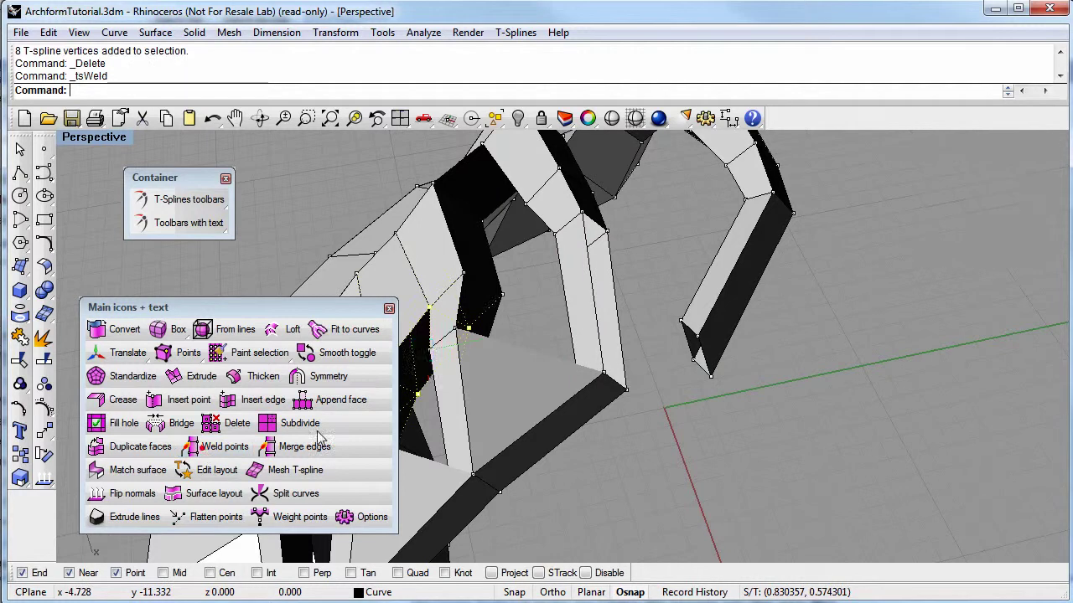
pyautogui.click(680, 326)
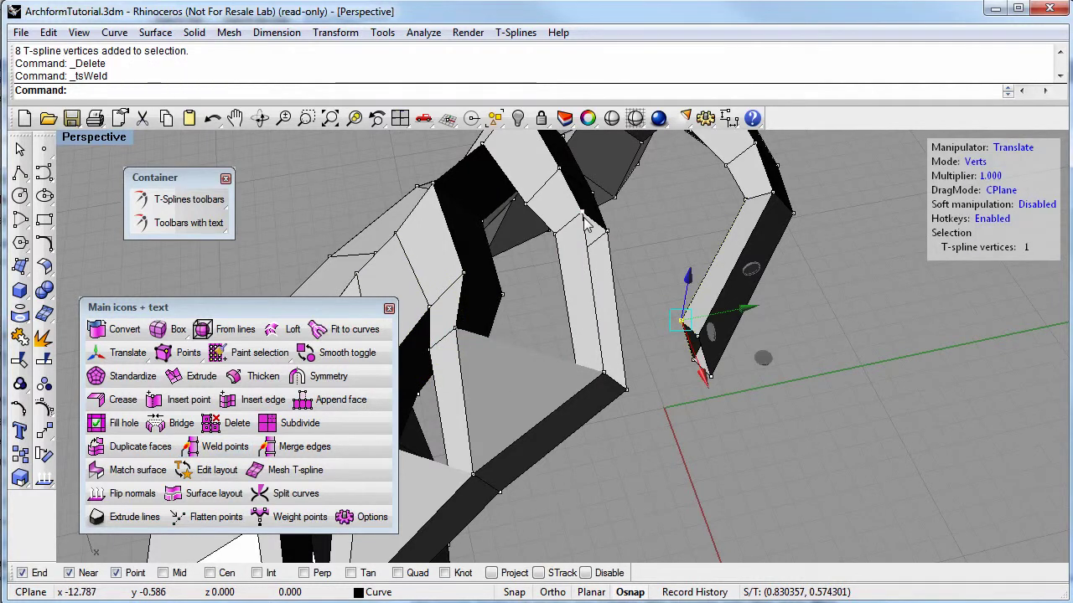
pyautogui.press('Escape')
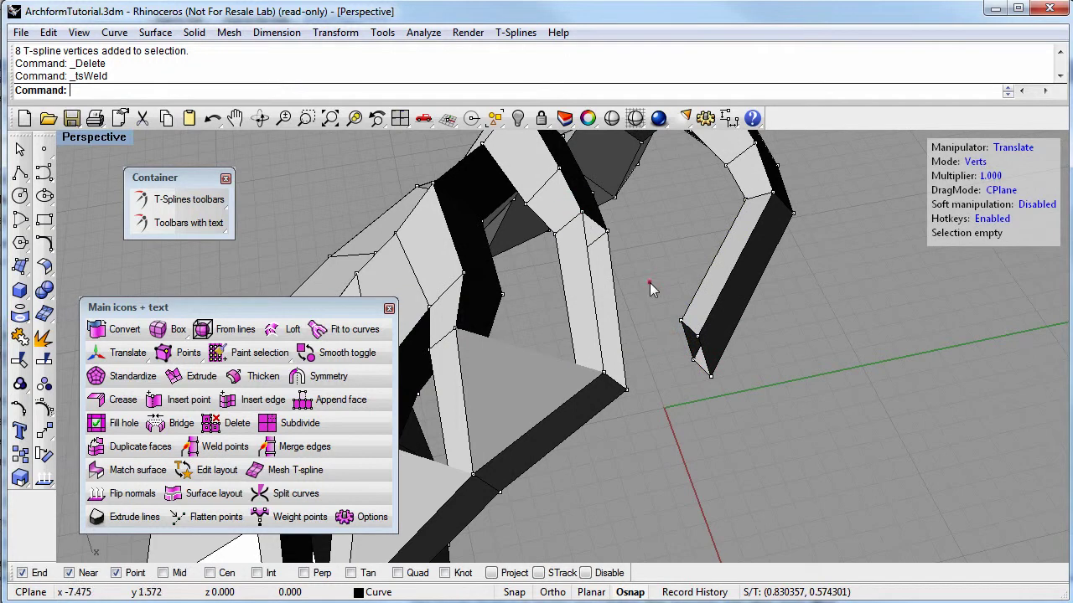
# Step: Undo the last weld and weld the free arm's first two open end points to the matching corners of the adjacent arm's opening
pyautogui.hotkey('ctrl', 'z')
pyautogui.click(650, 359)
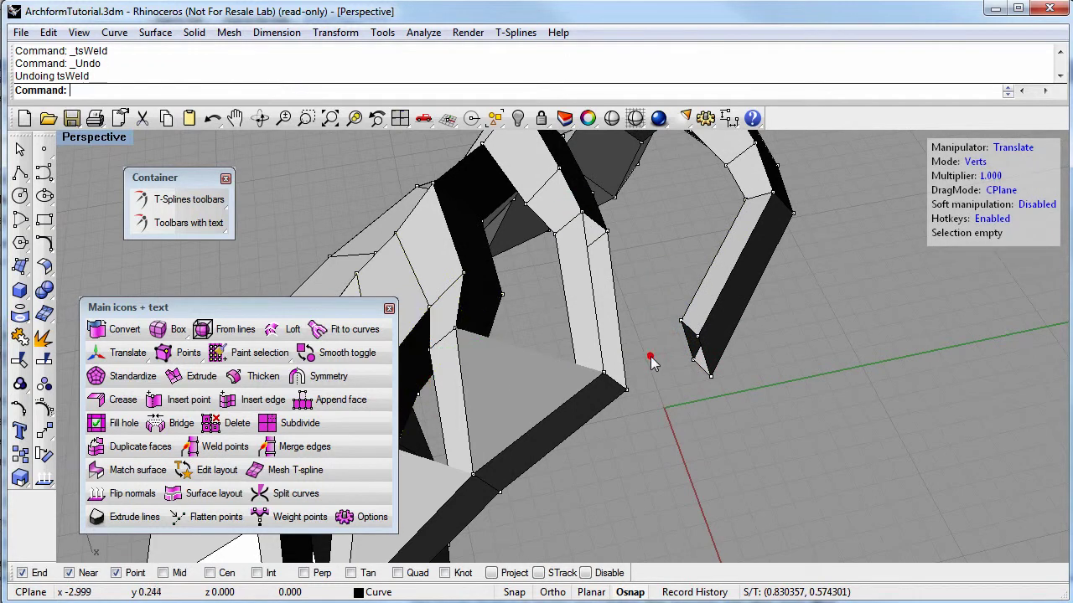
pyautogui.rightClick(672, 355)
pyautogui.click(682, 324)
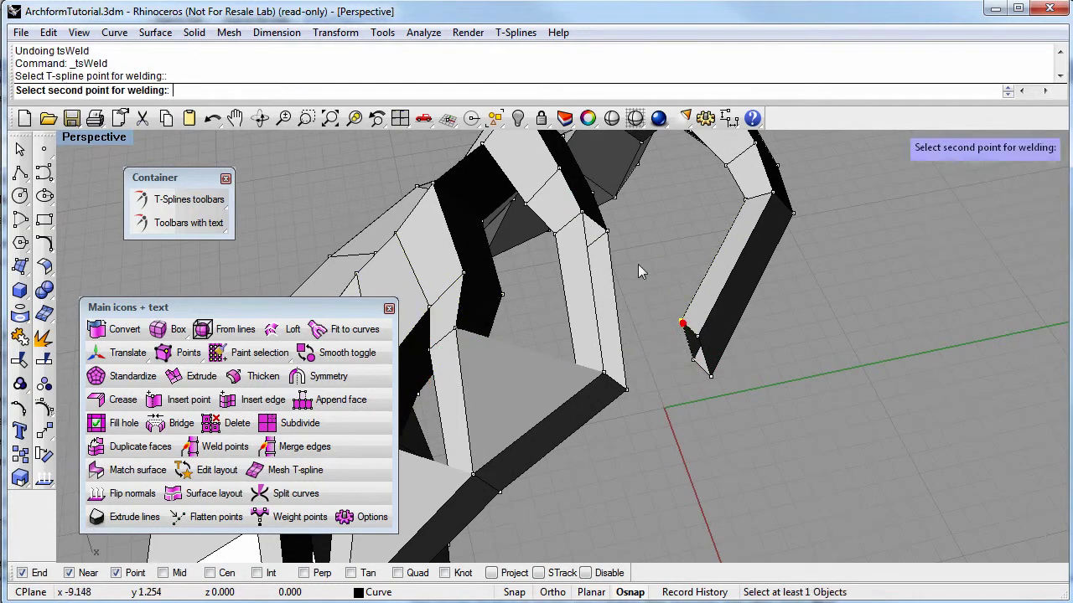
pyautogui.click(584, 220)
pyautogui.click(692, 362)
pyautogui.moveTo(630, 352); pyautogui.dragTo(634, 435, button='right')
pyautogui.rightClick(633, 435)
pyautogui.moveTo(605, 334); pyautogui.dragTo(611, 283, button='right')
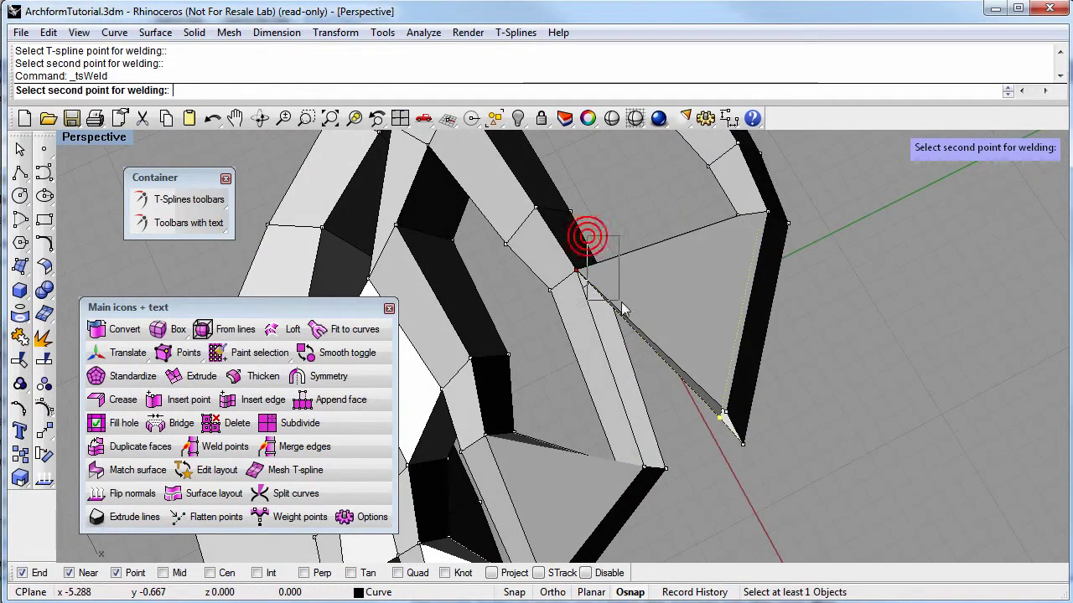
pyautogui.click(616, 304)
# Step: Weld the free arm's remaining two open end points to the tip-side corners of the adjacent arm's opening
pyautogui.moveTo(637, 369); pyautogui.dragTo(513, 398, button='right')
pyautogui.press('Return')
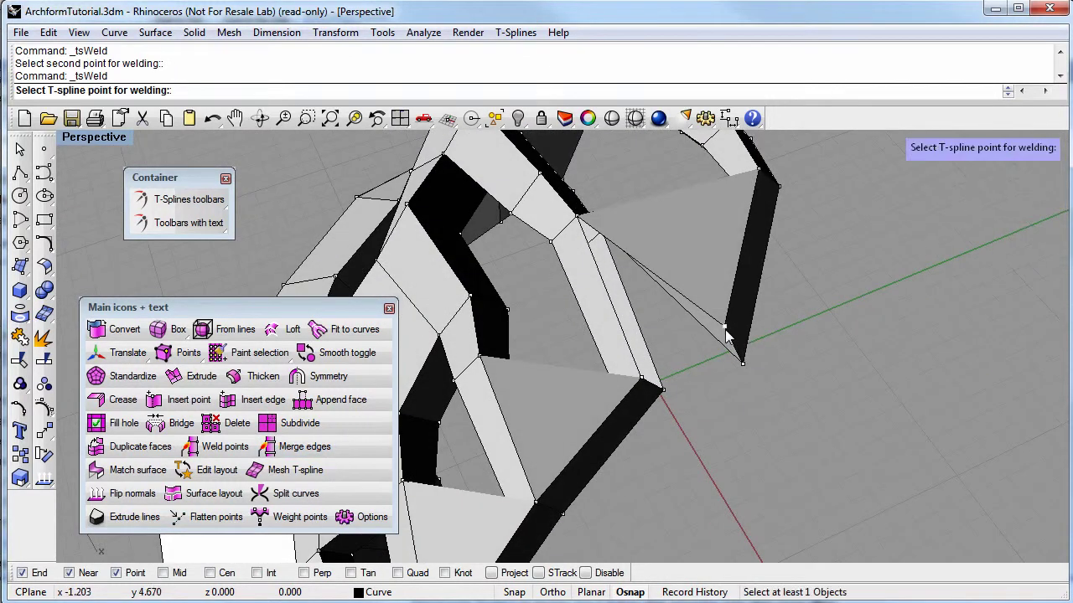
pyautogui.click(724, 327)
pyautogui.click(643, 376)
pyautogui.press('Return')
pyautogui.click(740, 364)
pyautogui.click(664, 391)
pyautogui.moveTo(665, 391); pyautogui.dragTo(688, 425, button='right')
# Step: Examine the joined arms from several sides in smooth display and in a shaded preview without wires
pyautogui.press('Tab')
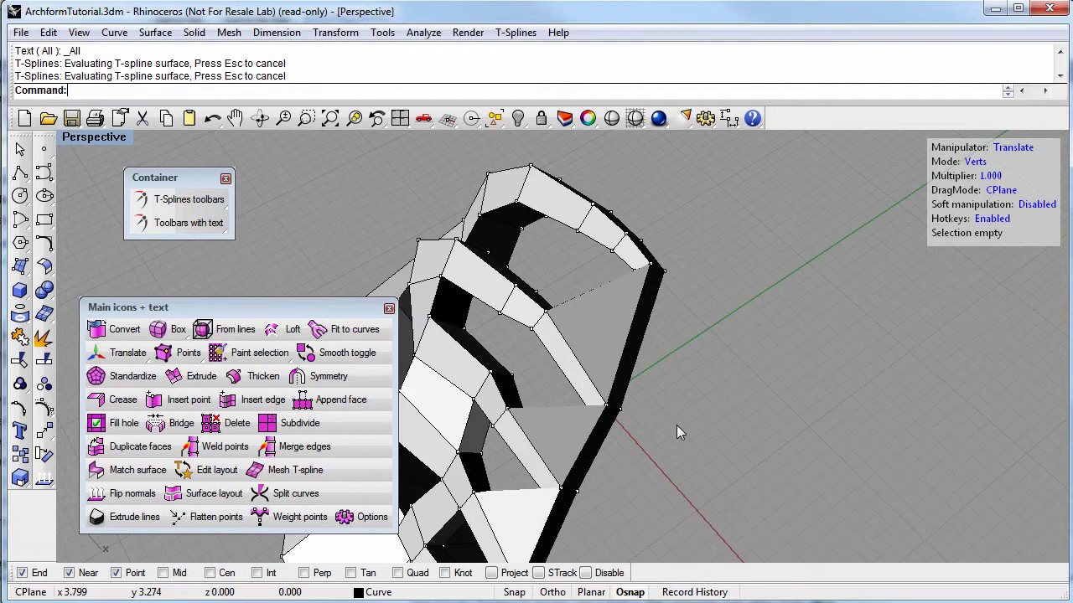
pyautogui.press('Tab')
pyautogui.moveTo(742, 445); pyautogui.dragTo(825, 307, button='right')
pyautogui.moveTo(605, 407); pyautogui.dragTo(809, 321, button='right')
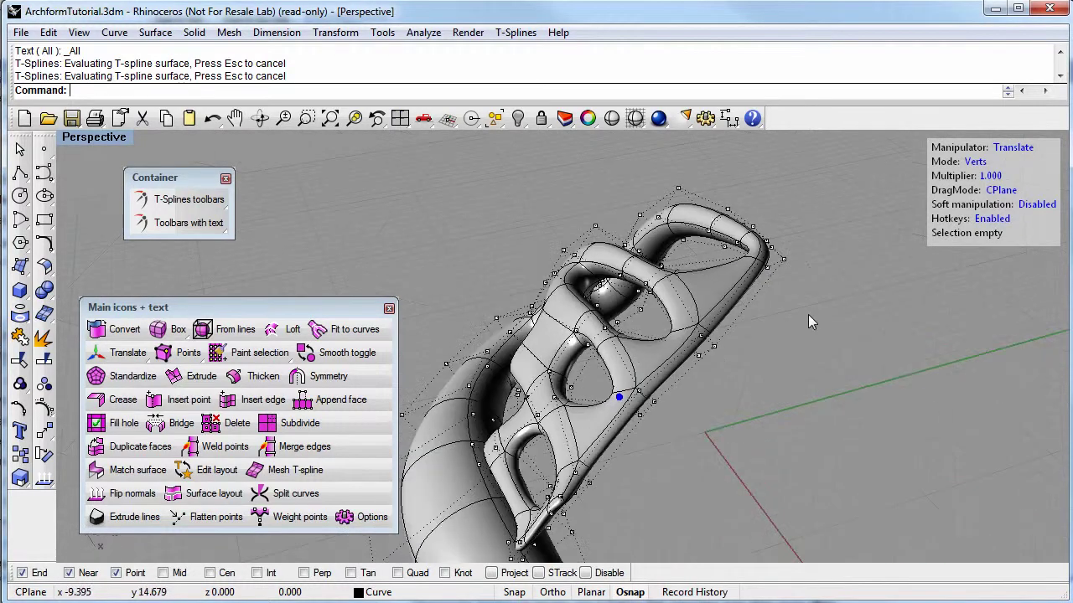
pyautogui.moveTo(585, 477); pyautogui.dragTo(759, 421, button='right')
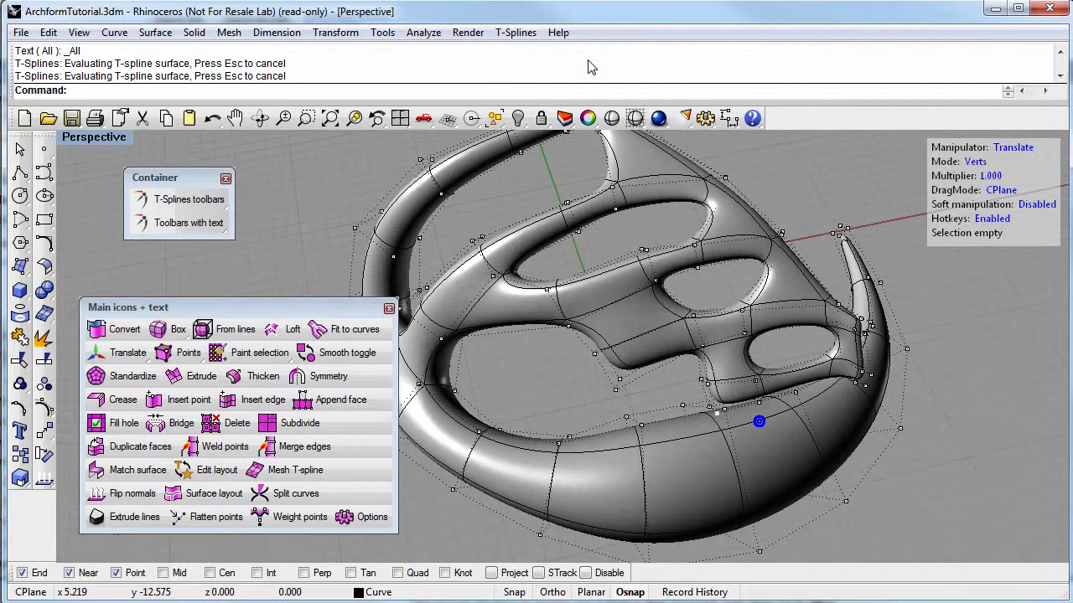
pyautogui.click(611, 119)
pyautogui.moveTo(566, 345)
pyautogui.mouseDown(button='right')
pyautogui.moveTo(640, 397)
pyautogui.moveTo(641, 414)
pyautogui.moveTo(687, 438)
pyautogui.moveTo(680, 466)
pyautogui.moveTo(634, 452)
pyautogui.moveTo(606, 422)
pyautogui.moveTo(601, 388)
pyautogui.moveTo(651, 390)
pyautogui.moveTo(727, 452)
pyautogui.moveTo(642, 472)
pyautogui.moveTo(510, 466)
pyautogui.moveTo(581, 494)
pyautogui.moveTo(534, 474)
pyautogui.moveTo(471, 470)
pyautogui.moveTo(534, 460)
pyautogui.mouseUp(button='right')
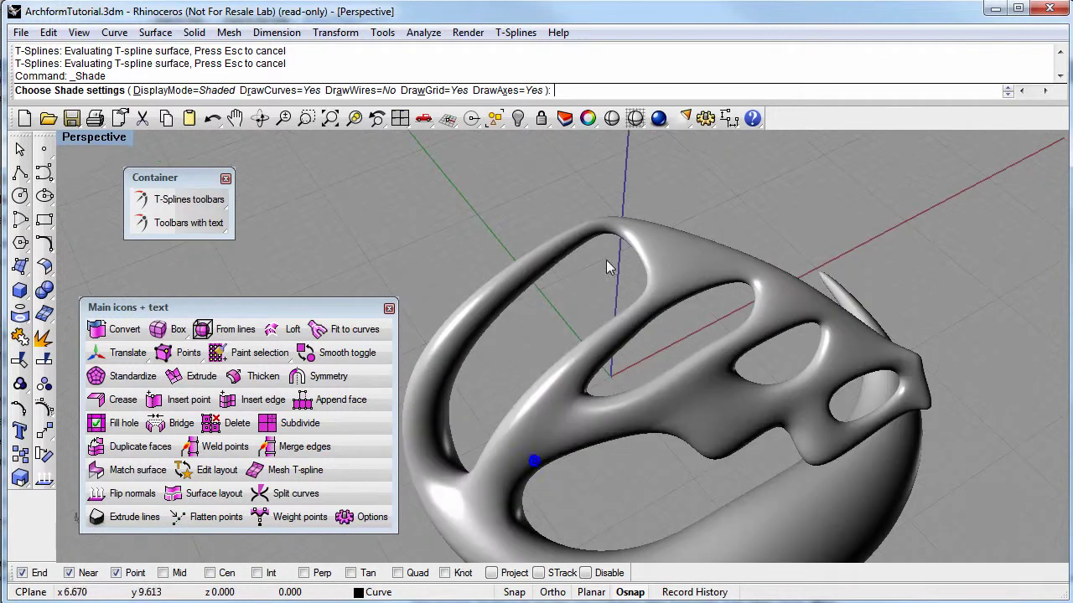
pyautogui.moveTo(804, 376); pyautogui.dragTo(628, 418, button='right')
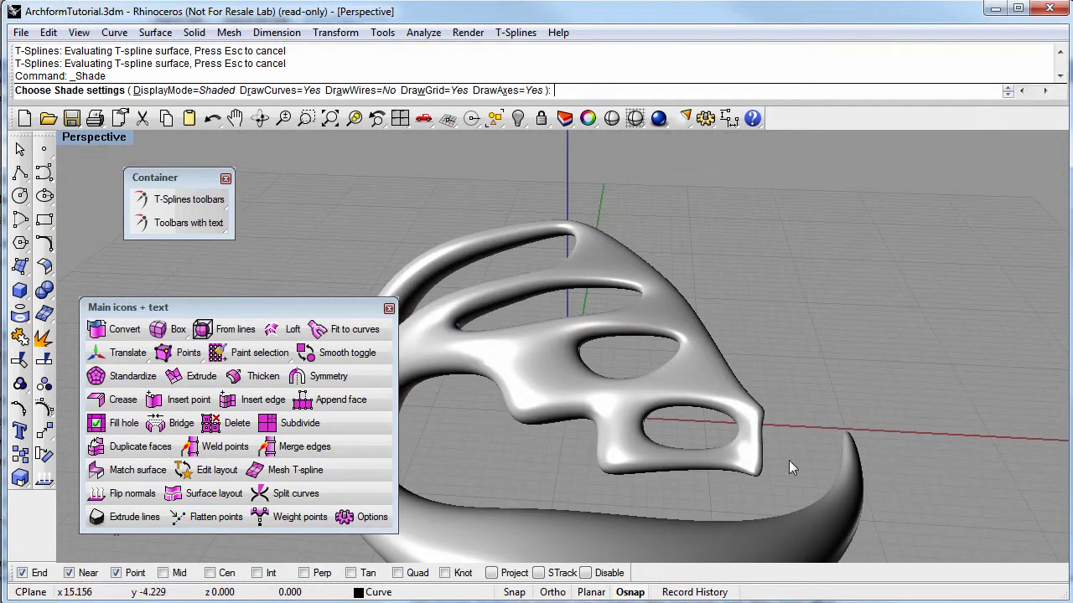
pyautogui.rightClick(796, 438)
pyautogui.moveTo(797, 438); pyautogui.dragTo(495, 392, button='right')
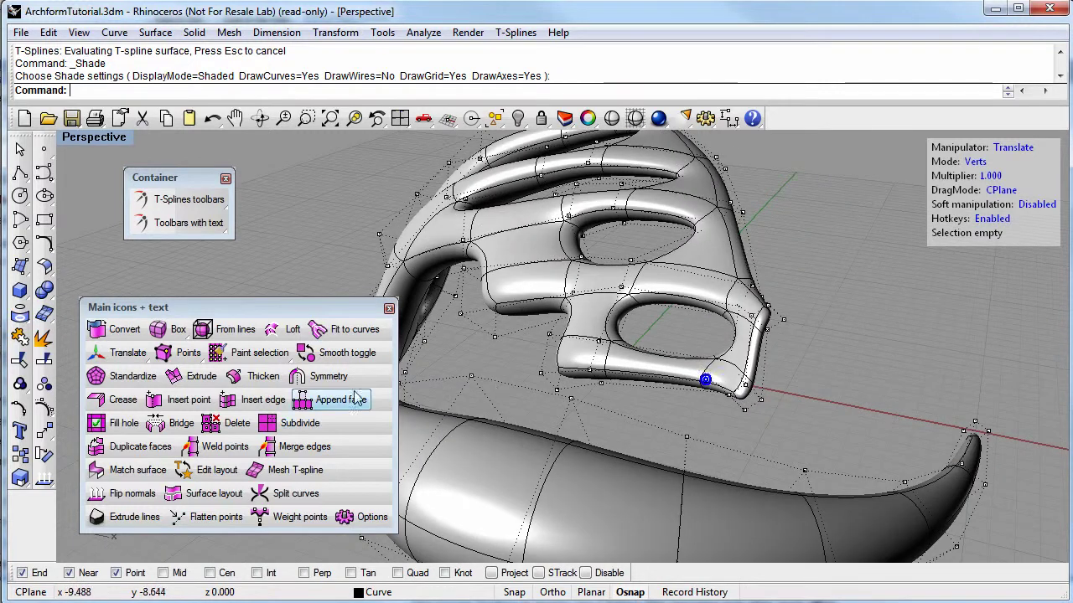
pyautogui.moveTo(727, 289); pyautogui.dragTo(753, 369, button='right')
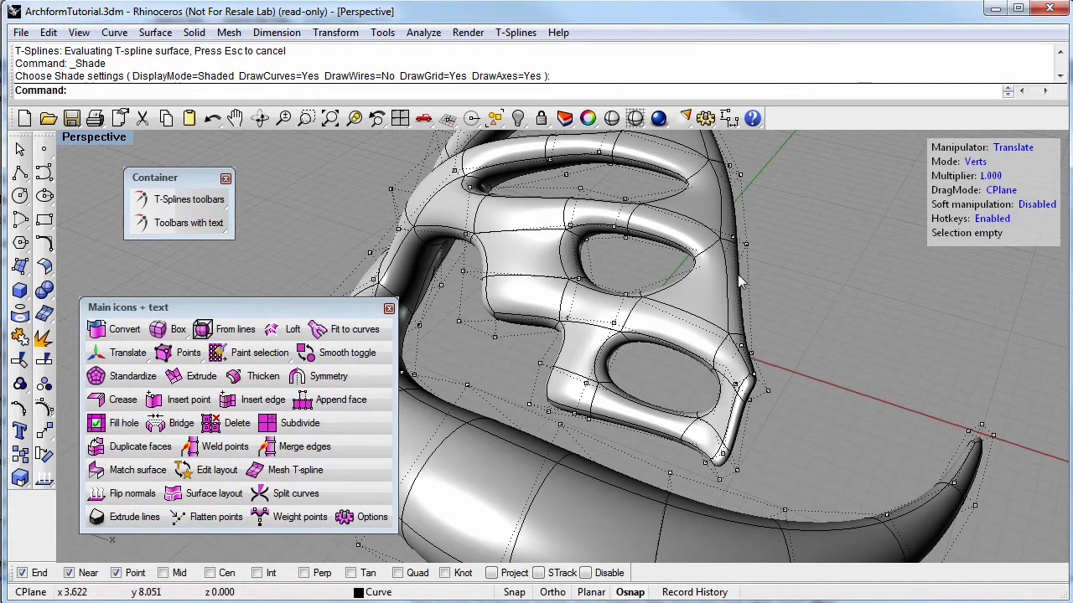
# Step: Switch to box display and face mode, and delete the ring of four faces connecting the tips of the outermost arm and its neighbour
pyautogui.click(342, 356)
pyautogui.click(661, 311)
pyautogui.rightClick(726, 417)
pyautogui.moveTo(717, 392); pyautogui.dragTo(743, 346, button='right')
pyautogui.press('d')
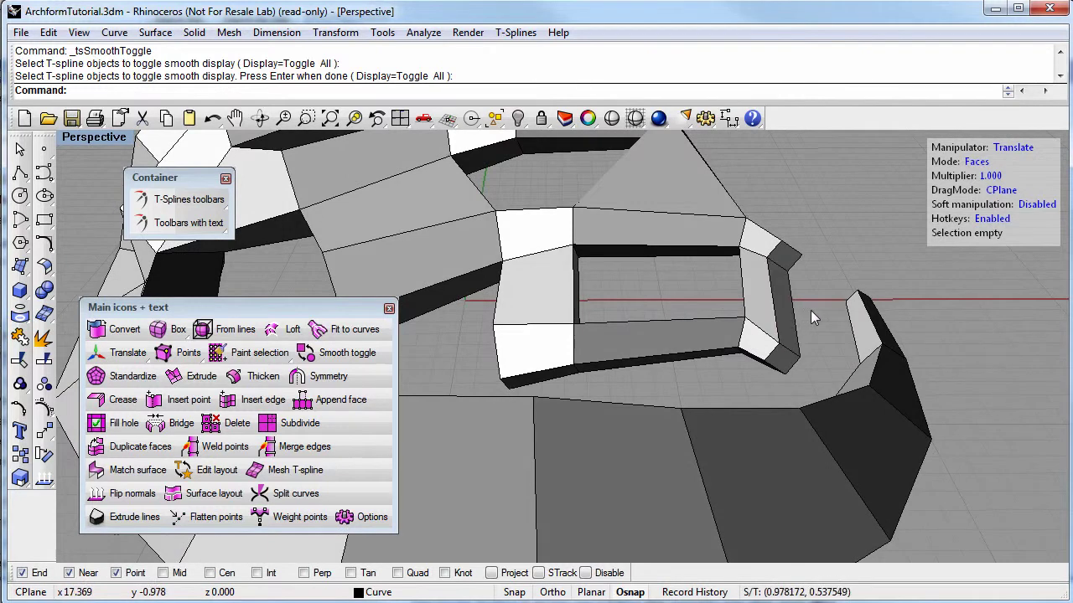
pyautogui.doubleClick(739, 282)
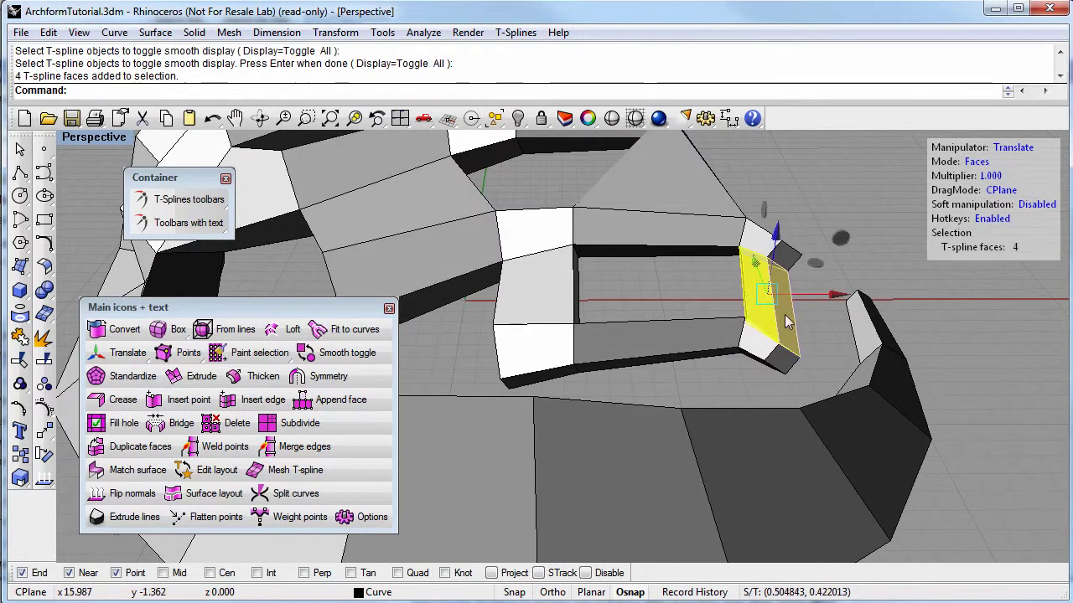
pyautogui.press('Delete')
# Step: Delete the four faces forming the bent tip of the outermost arm
pyautogui.moveTo(838, 385); pyautogui.dragTo(754, 299, button='right')
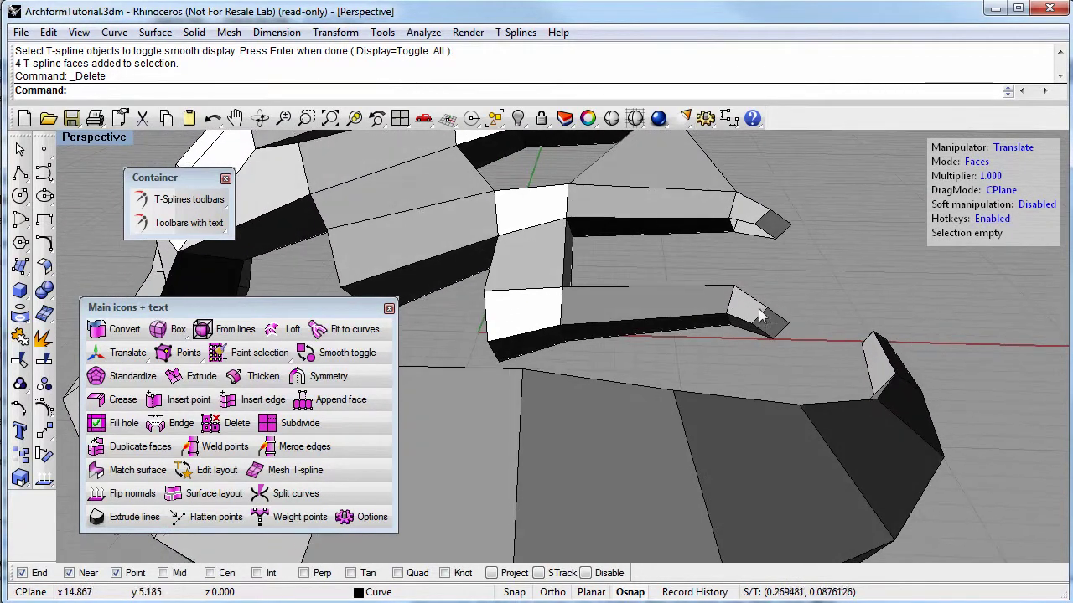
pyautogui.moveTo(795, 353); pyautogui.dragTo(820, 343, button='right')
pyautogui.moveTo(775, 298); pyautogui.dragTo(773, 292)
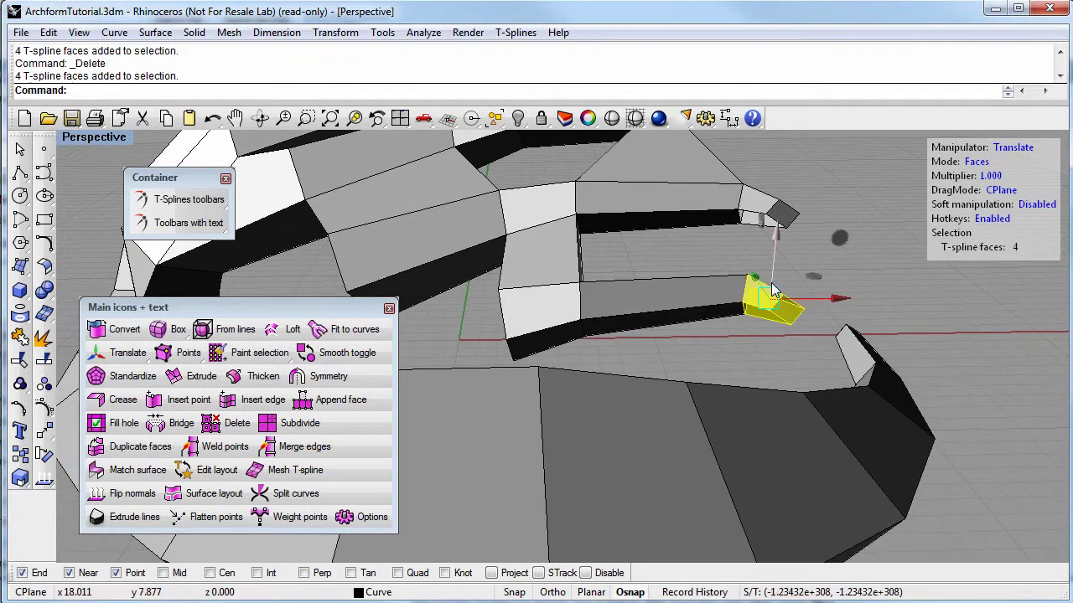
pyautogui.press('Delete')
# Step: Fill the open end holes of the outermost arm and its neighbour
pyautogui.moveTo(771, 283); pyautogui.dragTo(656, 344, button='right')
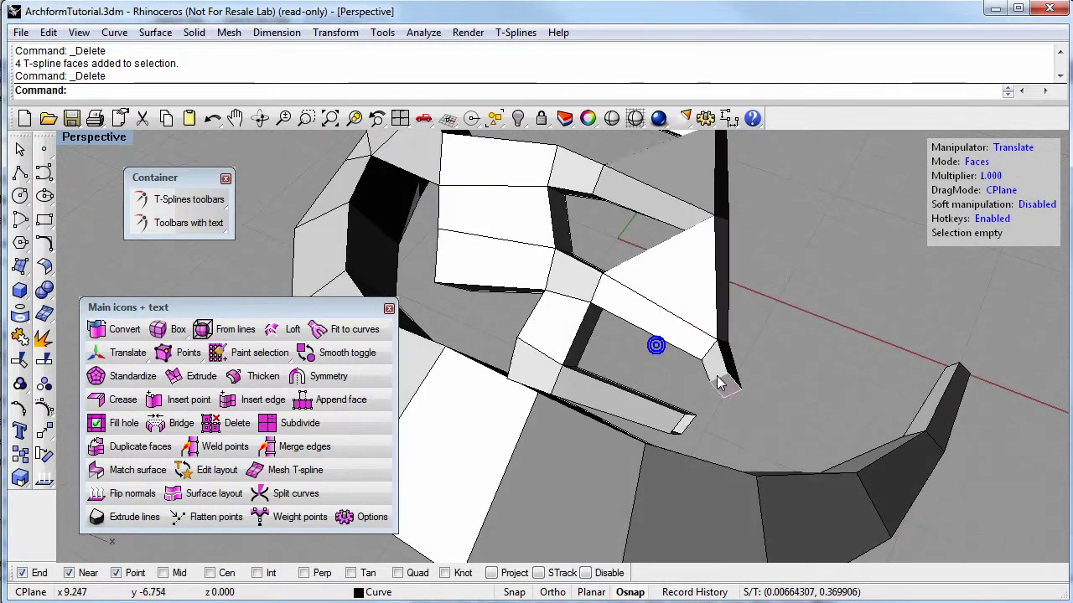
pyautogui.moveTo(732, 402); pyautogui.dragTo(739, 285, button='right')
pyautogui.moveTo(741, 325); pyautogui.dragTo(687, 358, button='right')
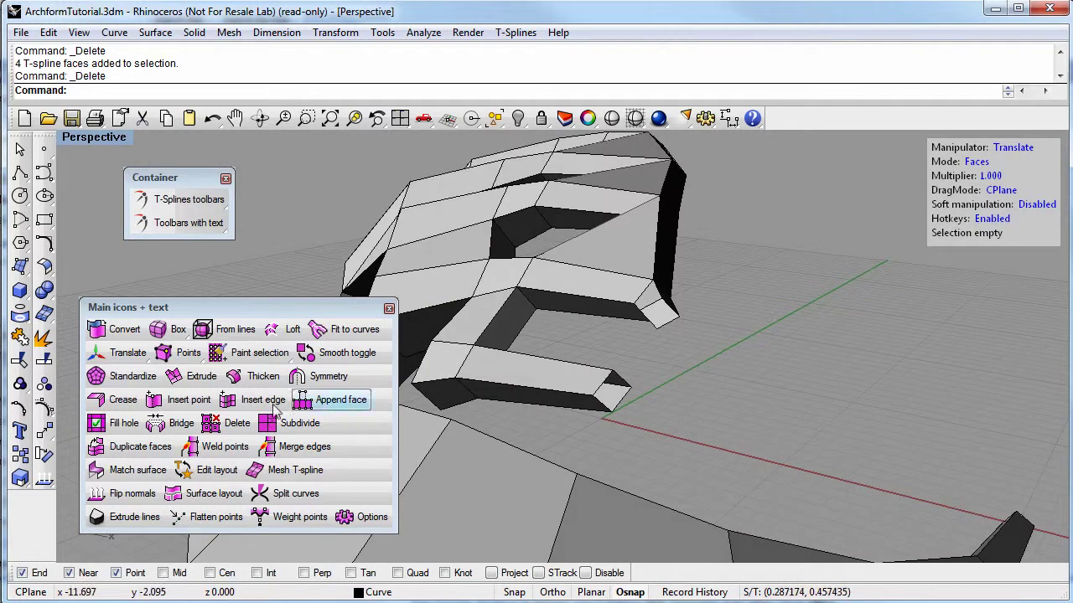
pyautogui.click(121, 423)
pyautogui.moveTo(516, 381); pyautogui.dragTo(826, 295, button='right')
pyautogui.click(681, 388)
pyautogui.rightClick(646, 377)
pyautogui.click(745, 279)
pyautogui.moveTo(737, 302); pyautogui.dragTo(771, 410, button='right')
# Step: Move the neighbouring arm's new end face so that the tip bends toward the outermost arm, and clear the selection
pyautogui.click(765, 399)
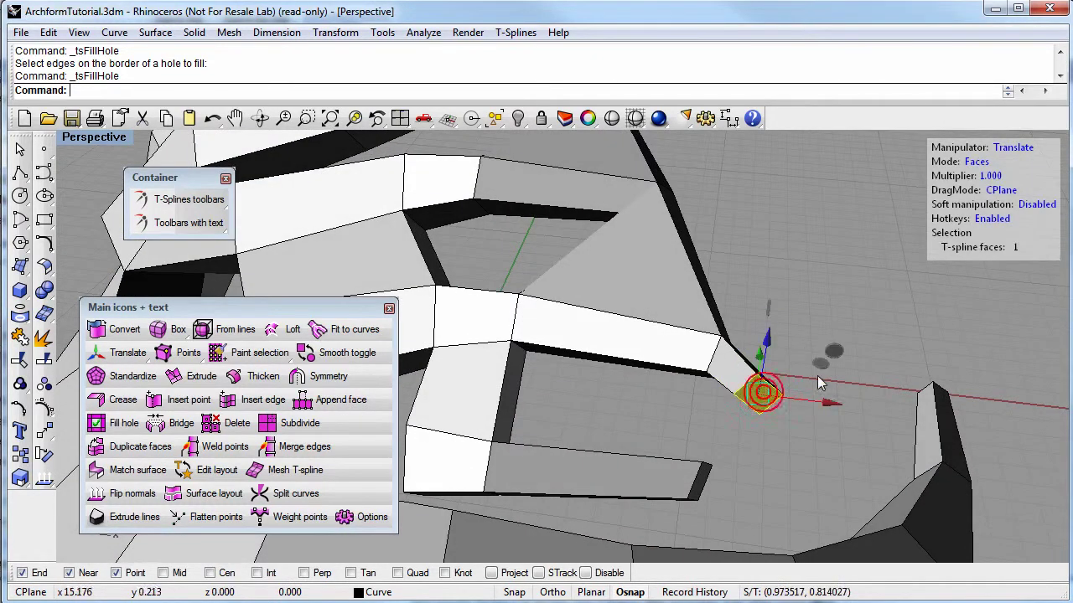
pyautogui.moveTo(824, 369); pyautogui.dragTo(790, 395)
pyautogui.moveTo(575, 463); pyautogui.dragTo(591, 415, button='right')
pyautogui.moveTo(532, 387); pyautogui.dragTo(550, 419)
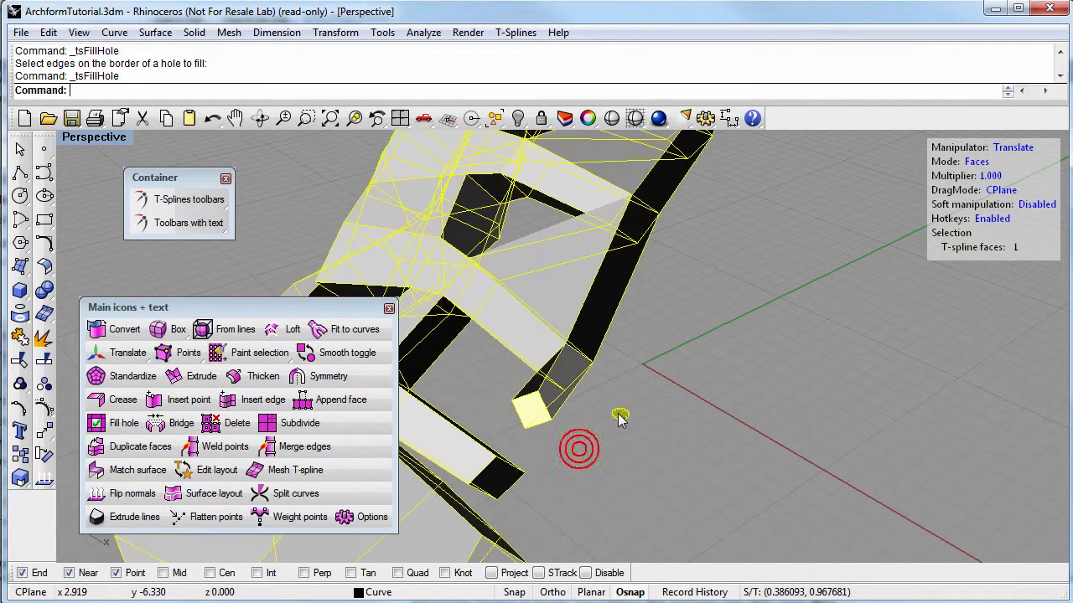
pyautogui.moveTo(502, 444); pyautogui.dragTo(779, 42, button='right')
pyautogui.moveTo(823, 271); pyautogui.dragTo(862, 318, button='right')
pyautogui.press('Escape')
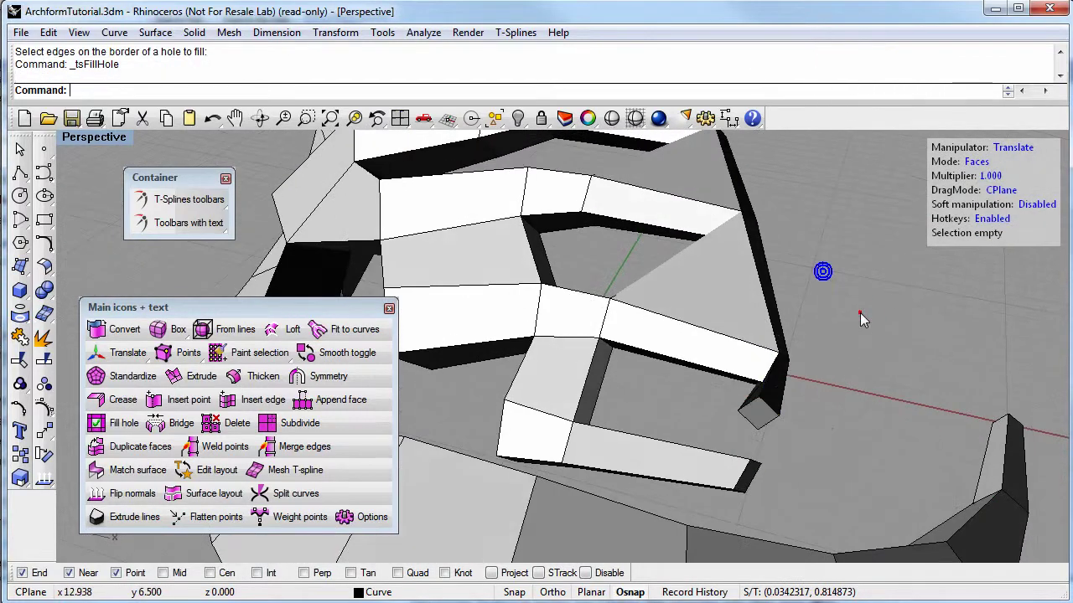
# Step: Try deleting the neighbouring arm's end face together with the inner side face of the outermost arm, and undo the deletion
pyautogui.moveTo(799, 397); pyautogui.dragTo(760, 368, button='right')
pyautogui.click(751, 401)
pyautogui.moveTo(711, 417); pyautogui.dragTo(747, 476, button='right')
pyautogui.keyDown('shift'); pyautogui.click(473, 478); pyautogui.keyUp('shift')
pyautogui.press('Delete')
pyautogui.hotkey('ctrl', 'z')
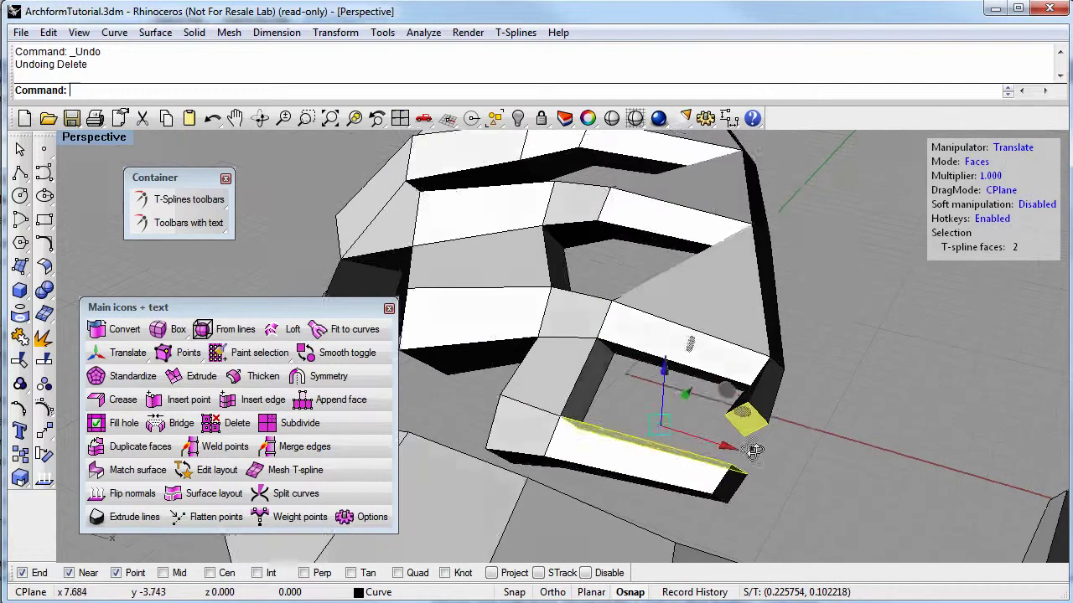
# Step: Reselect the neighbouring arm's end face alone, adjust its position with the manipulator, and clear the selection
pyautogui.click(813, 433)
pyautogui.click(755, 397)
pyautogui.moveTo(835, 385); pyautogui.dragTo(872, 405)
pyautogui.click(847, 494)
# Step: Delete the repositioned end face of the neighbouring arm and the facing inner side face of the outermost arm
pyautogui.moveTo(796, 487); pyautogui.dragTo(659, 430, button='right')
pyautogui.click(715, 411)
pyautogui.keyDown('shift'); pyautogui.click(474, 426); pyautogui.keyUp('shift')
pyautogui.press('Delete')
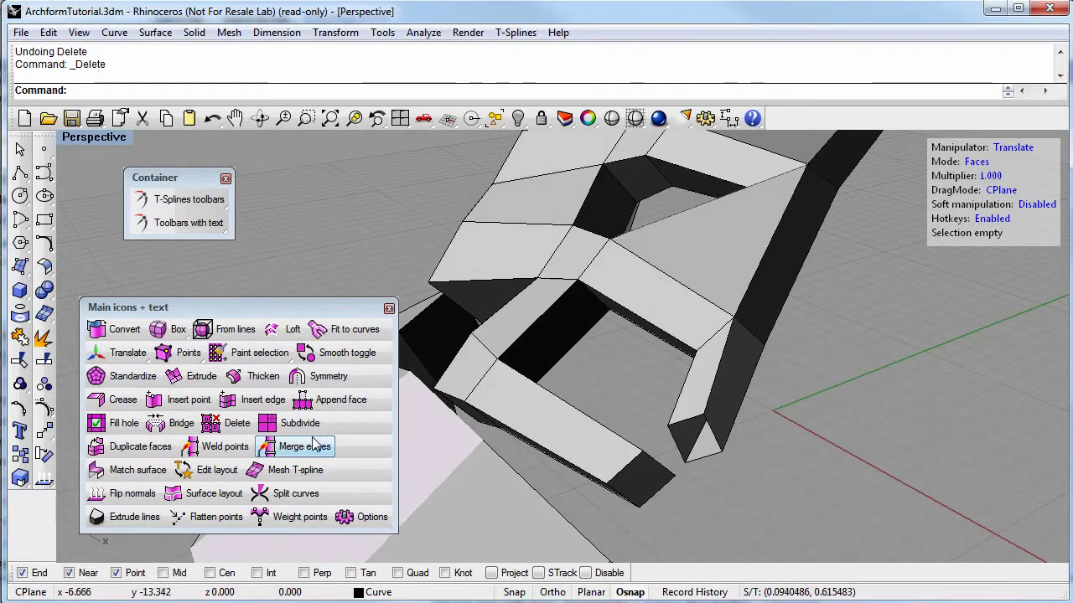
# Step: Weld the neighbouring arm's first open end point to the base corner of the opening in the outermost arm
pyautogui.click(210, 449)
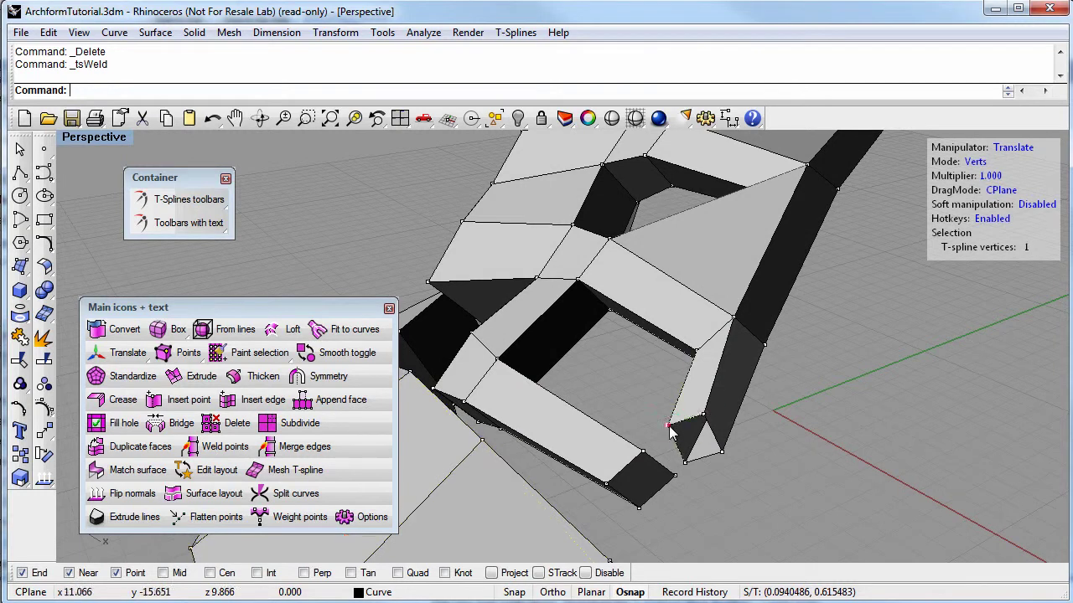
pyautogui.click(498, 360)
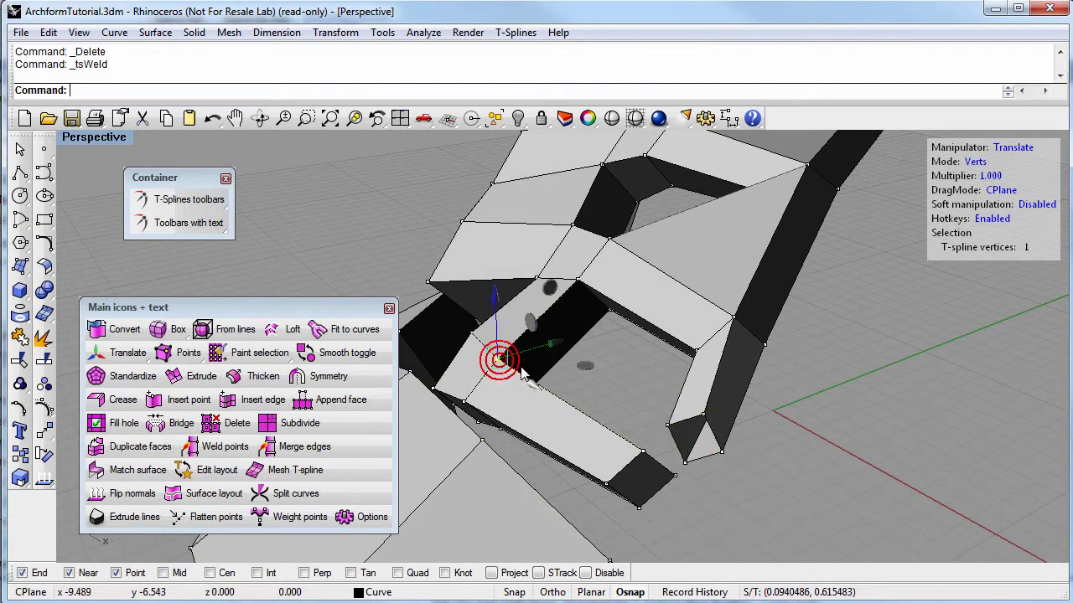
pyautogui.click(638, 402)
pyautogui.rightClick(638, 402)
pyautogui.click(667, 426)
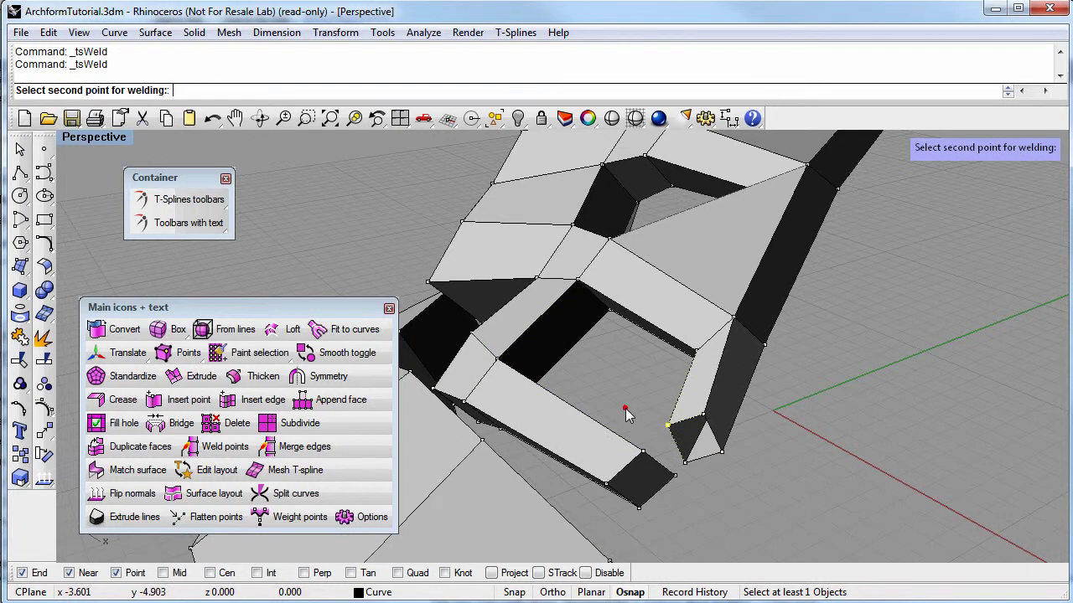
pyautogui.rightClick(625, 408)
pyautogui.rightClick(666, 430)
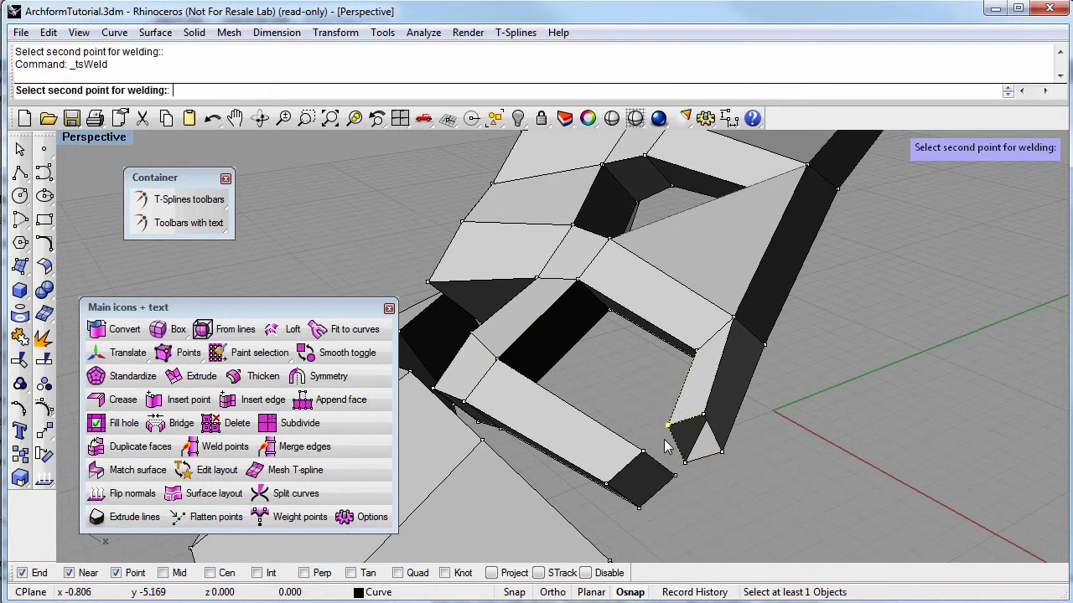
pyautogui.click(498, 362)
# Step: Weld the neighbouring arm's second open end point to the tip corner of the opening in the outermost arm
pyautogui.click(702, 417)
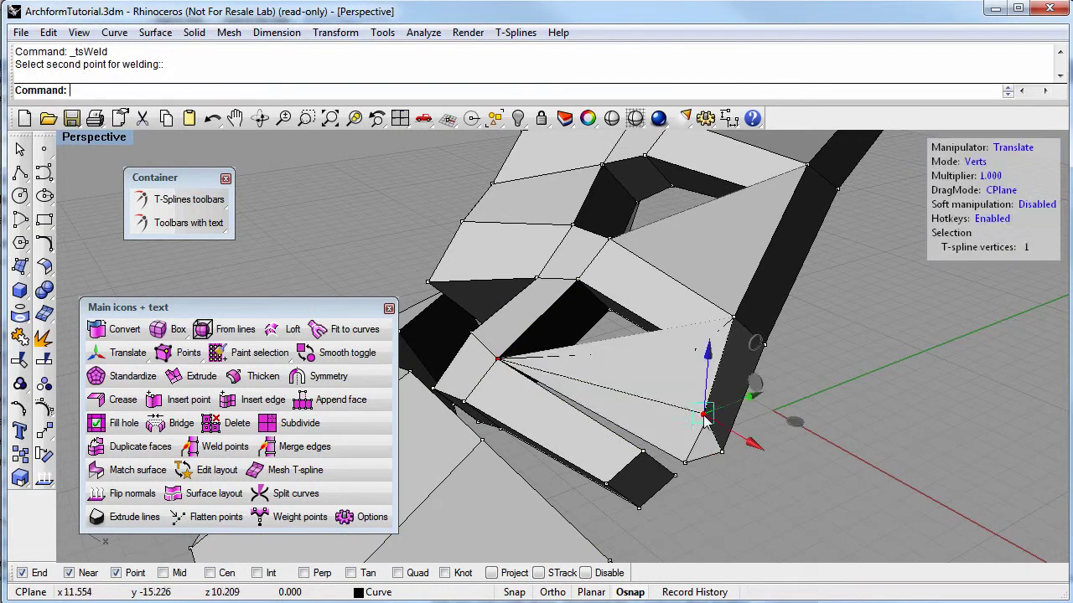
pyautogui.click(643, 450)
pyautogui.click(764, 423)
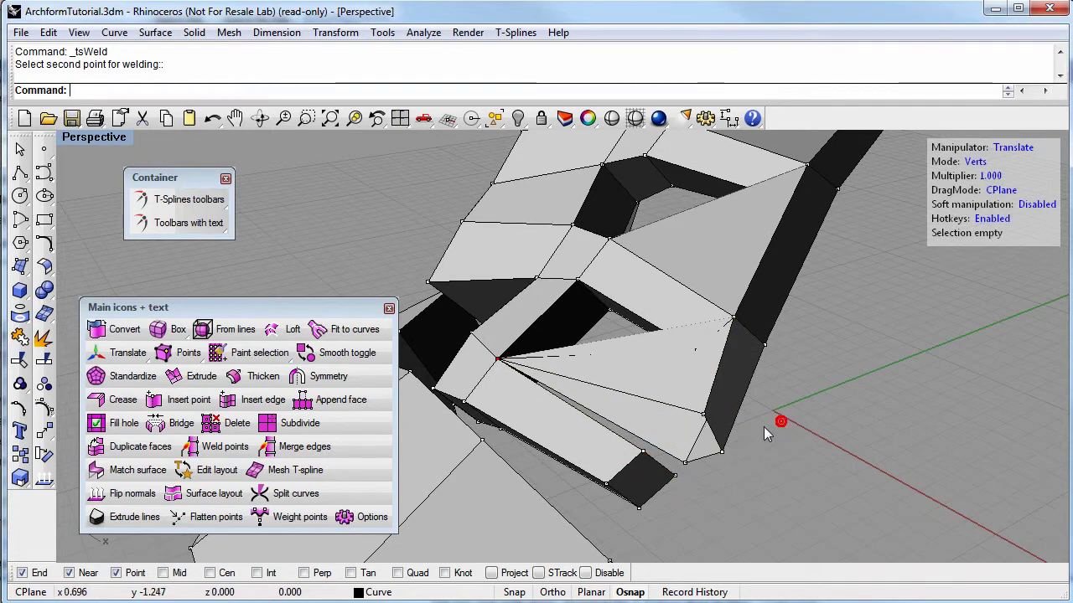
pyautogui.rightClick(771, 425)
pyautogui.click(700, 413)
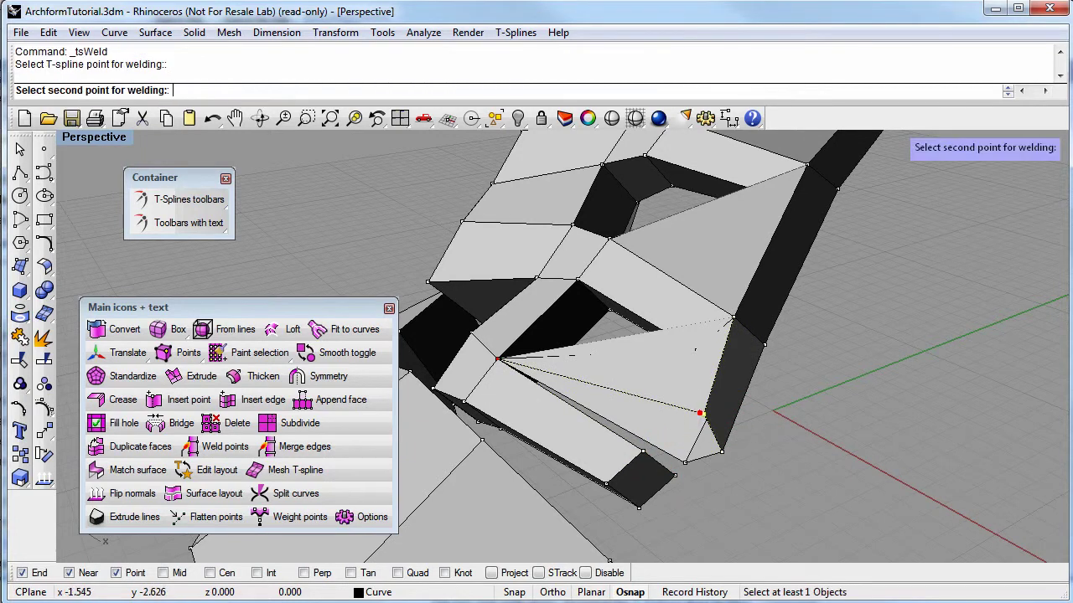
pyautogui.click(643, 451)
# Step: Weld the last two open end points of the neighbouring arm to the remaining corners of the outermost arm's opening
pyautogui.moveTo(690, 466); pyautogui.dragTo(772, 480, button='right')
pyautogui.click(658, 402)
pyautogui.rightClick(728, 431)
pyautogui.click(679, 431)
pyautogui.click(690, 402)
pyautogui.rightClick(523, 398)
pyautogui.click(507, 375)
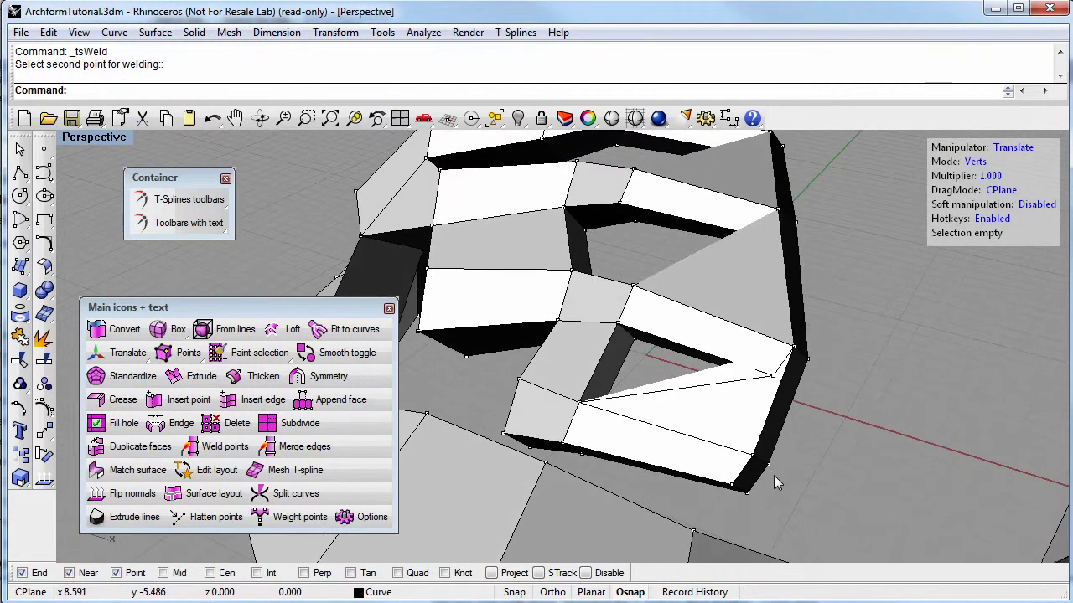
# Step: Examine the complete row of joined arms and the reshaped last hole from several sides in smooth display
pyautogui.press('Tab')
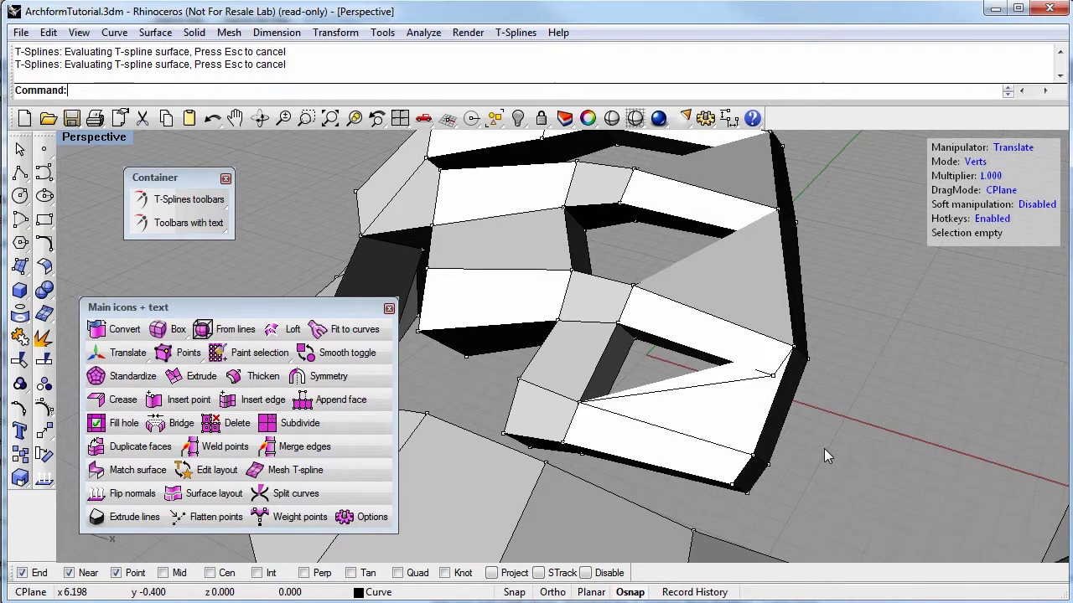
pyautogui.press('Tab')
pyautogui.scroll(-2, 823, 448)
pyautogui.moveTo(814, 438); pyautogui.dragTo(717, 410, button='right')
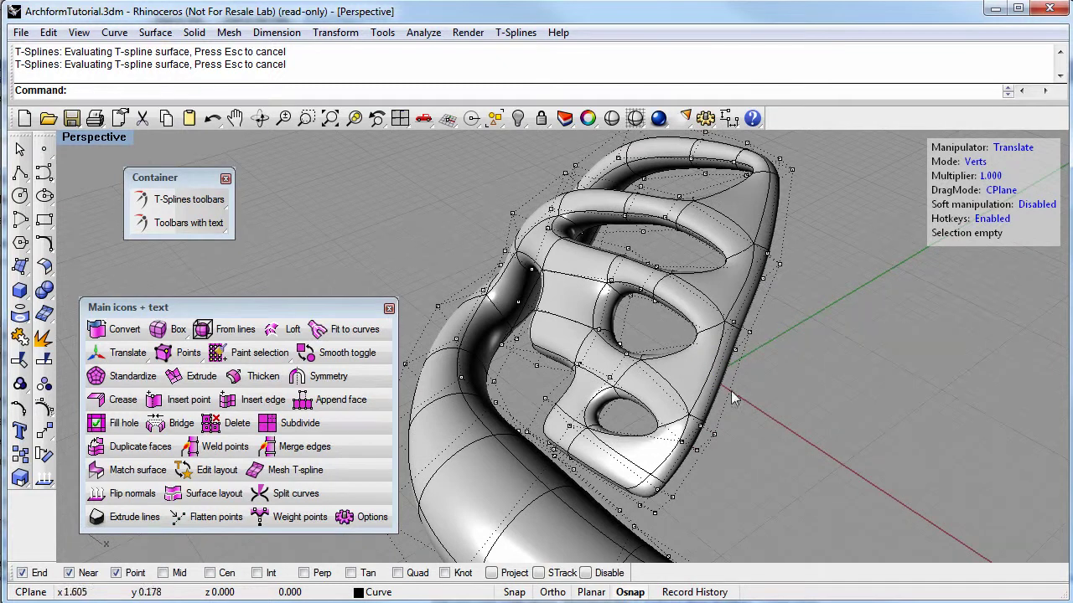
pyautogui.moveTo(710, 453); pyautogui.dragTo(689, 450, button='right')
pyautogui.moveTo(731, 381); pyautogui.dragTo(735, 369, button='right')
pyautogui.moveTo(630, 451); pyautogui.dragTo(689, 393, button='right')
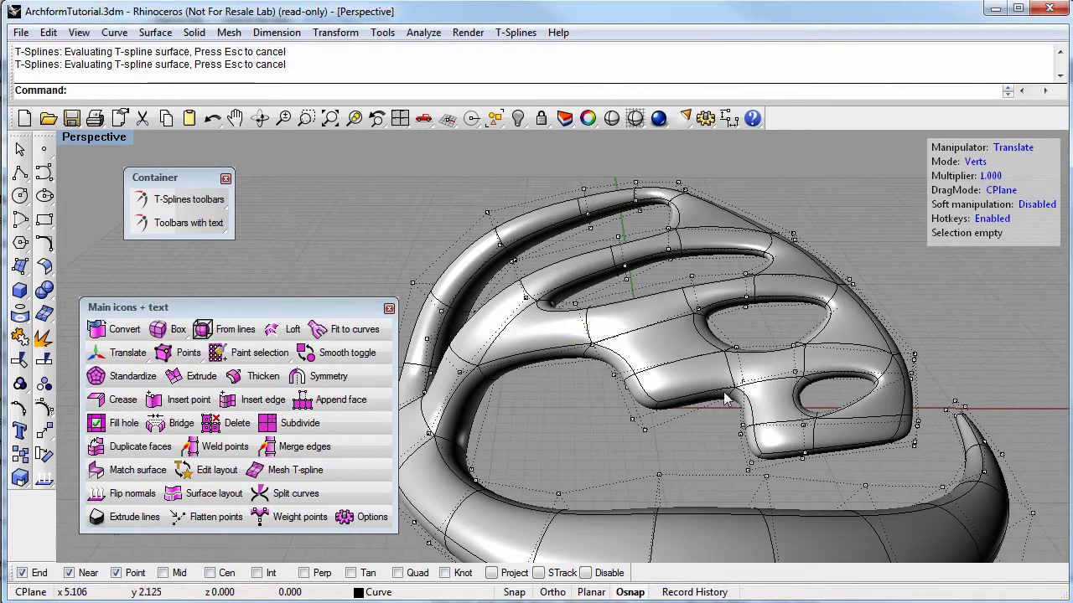
pyautogui.moveTo(548, 300); pyautogui.dragTo(725, 354, button='right')
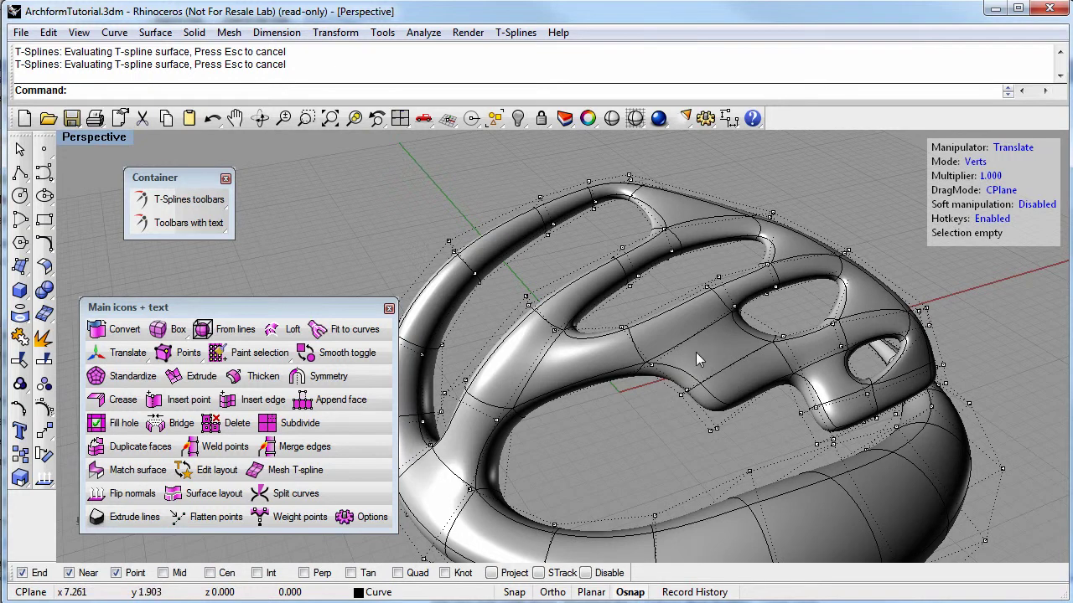
pyautogui.moveTo(707, 359); pyautogui.dragTo(655, 457, button='right')
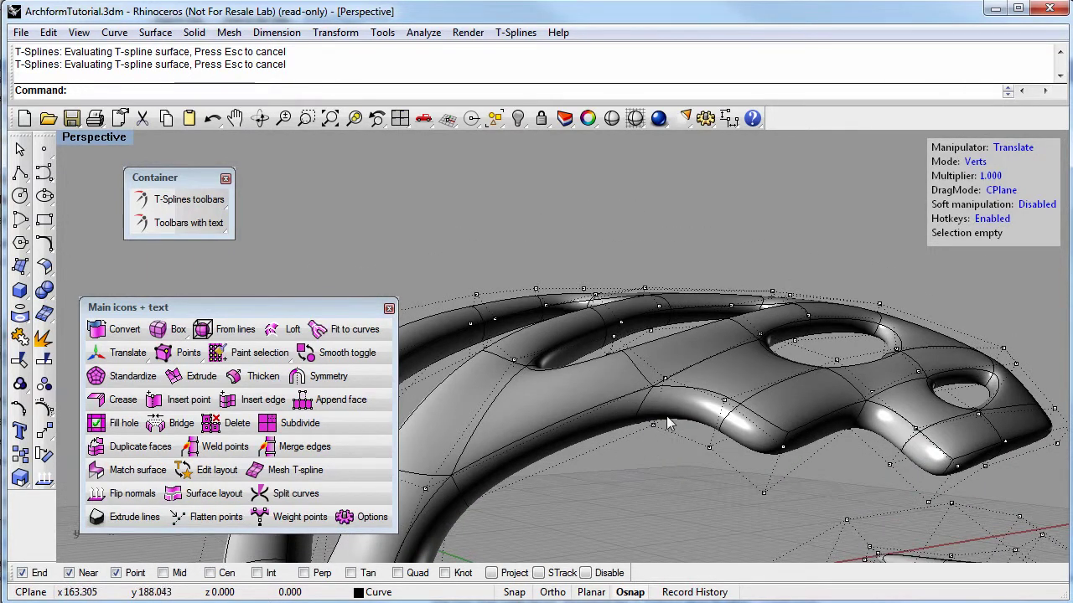
# Step: Weld the lower control point beside the notch in the joined arms to the neighbouring arm's lower corner point
pyautogui.click(221, 448)
pyautogui.moveTo(708, 471); pyautogui.dragTo(719, 476)
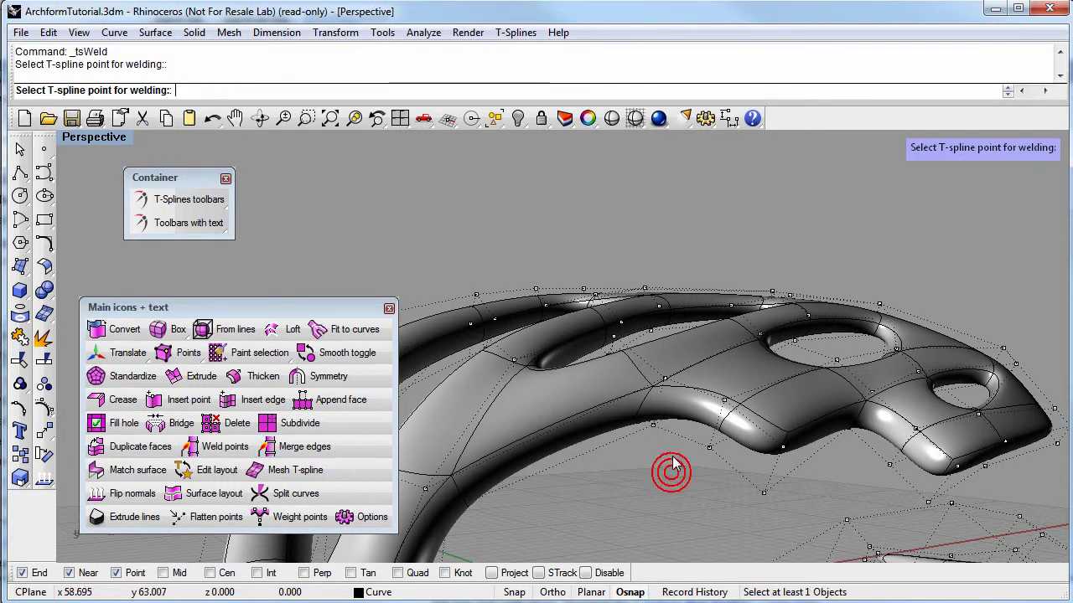
pyautogui.click(709, 449)
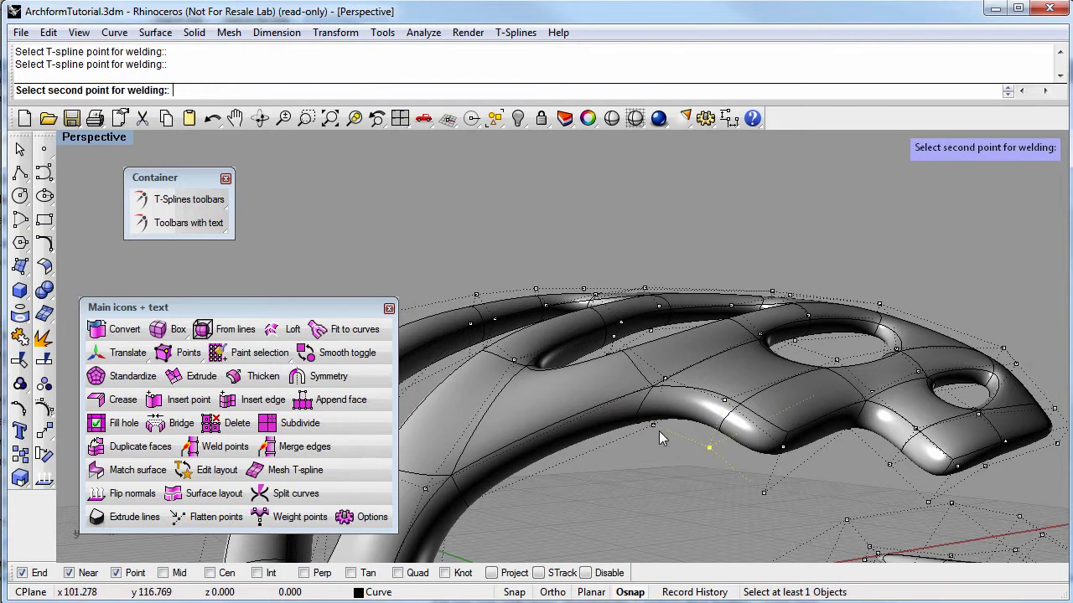
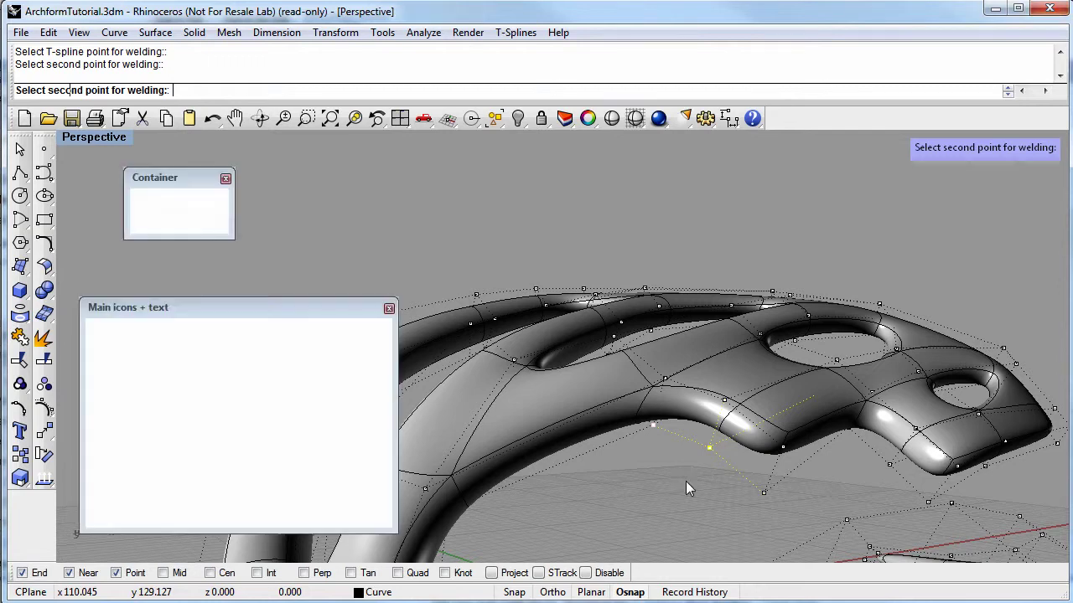
pyautogui.scroll(5, 680, 457)
pyautogui.scroll(-5, 673, 445)
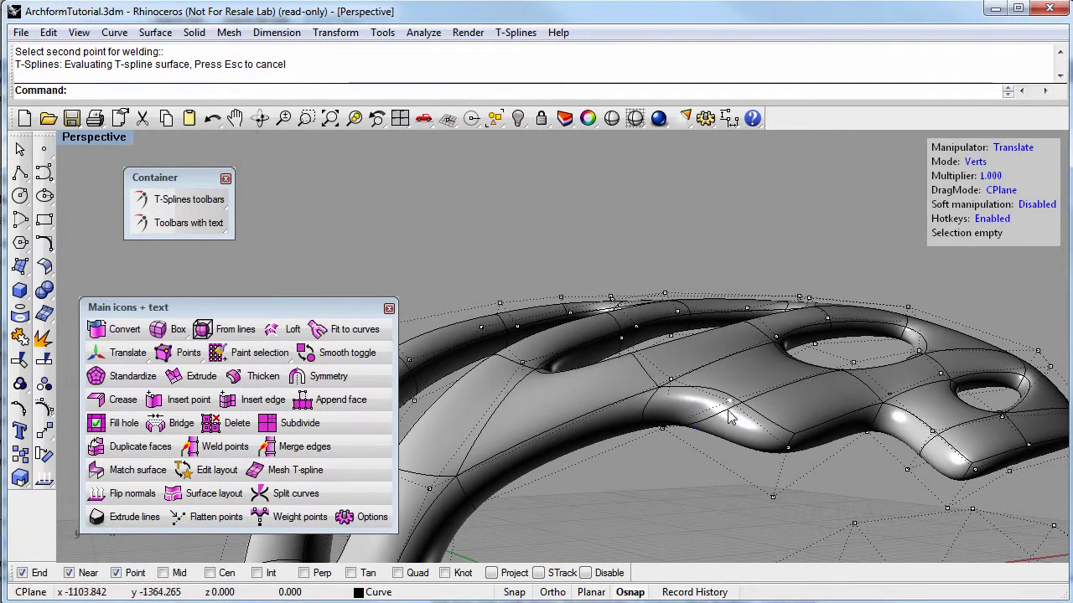
# Step: Switch the model to box display and weld the upper point beside the same notch to the neighbouring arm's upper corner
pyautogui.scroll(2, 729, 411)
pyautogui.click(325, 355)
pyautogui.click(644, 423)
pyautogui.press('Return')
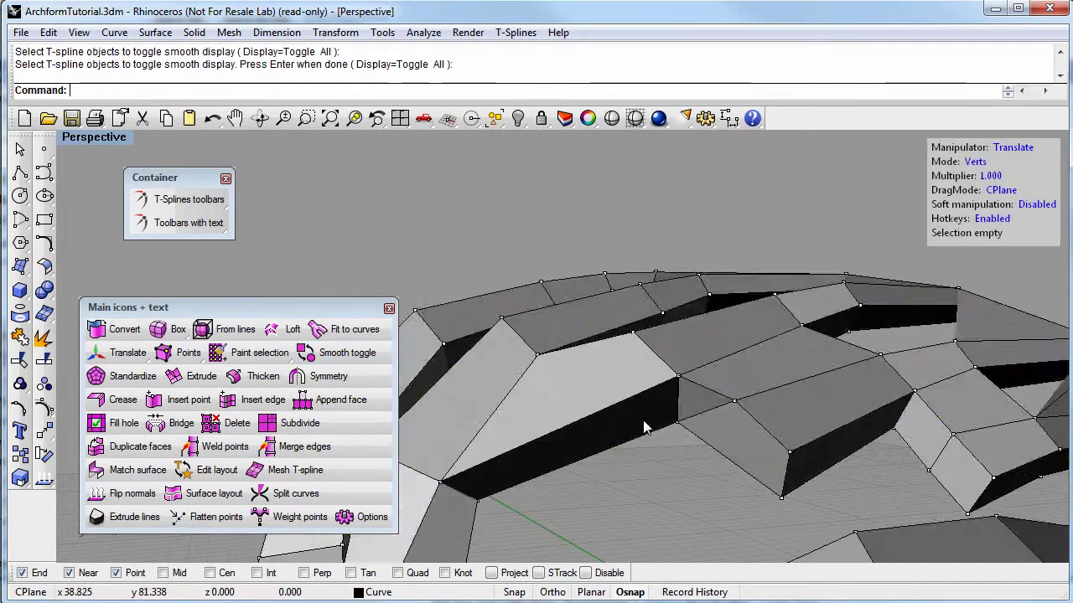
pyautogui.moveTo(643, 420); pyautogui.dragTo(725, 405, button='right')
pyautogui.click(220, 447)
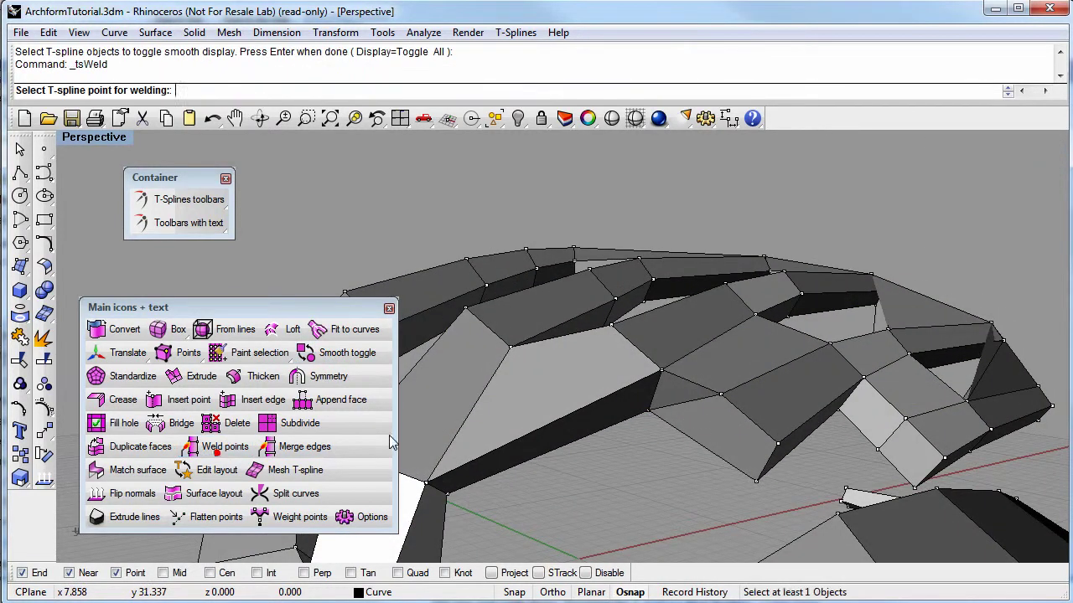
pyautogui.click(721, 393)
pyautogui.click(661, 370)
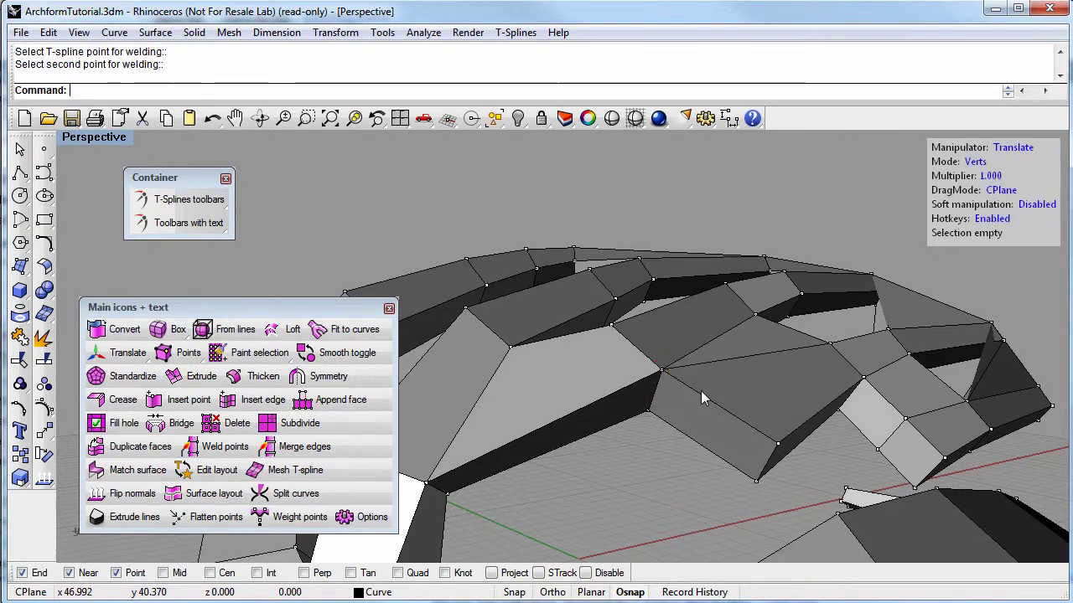
# Step: Weld the adjacent point pairs behind the notch to remove the narrow triangular faces, and restore smooth display
pyautogui.moveTo(701, 390); pyautogui.dragTo(669, 417, button='right')
pyautogui.moveTo(743, 419); pyautogui.dragTo(721, 445, button='right')
pyautogui.moveTo(847, 416); pyautogui.dragTo(630, 498, button='right')
pyautogui.rightClick(629, 500)
pyautogui.click(626, 496)
pyautogui.click(644, 401)
pyautogui.moveTo(708, 496); pyautogui.dragTo(712, 468, button='right')
pyautogui.click(589, 545)
pyautogui.rightClick(650, 522)
pyautogui.click(683, 424)
pyautogui.moveTo(683, 424)
pyautogui.mouseDown(button='right')
pyautogui.moveTo(707, 462)
pyautogui.moveTo(642, 510)
pyautogui.moveTo(695, 515)
pyautogui.moveTo(679, 473)
pyautogui.moveTo(682, 433)
pyautogui.mouseUp(button='right')
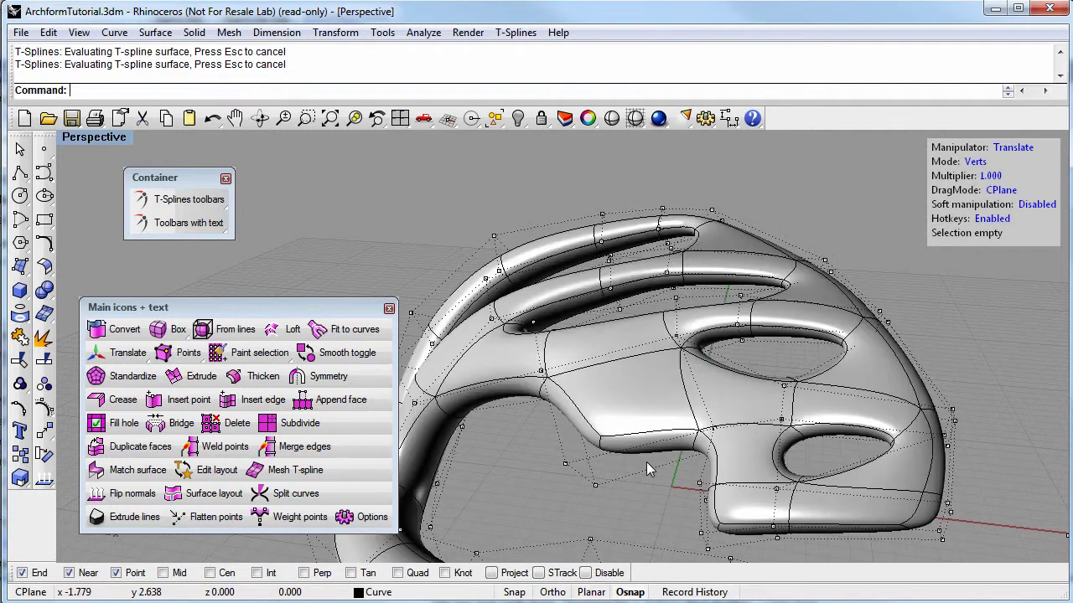
# Step: In box display, weld the last arm's upper inner tip corner to the next point along its side edge
pyautogui.moveTo(646, 462); pyautogui.dragTo(736, 417, button='right')
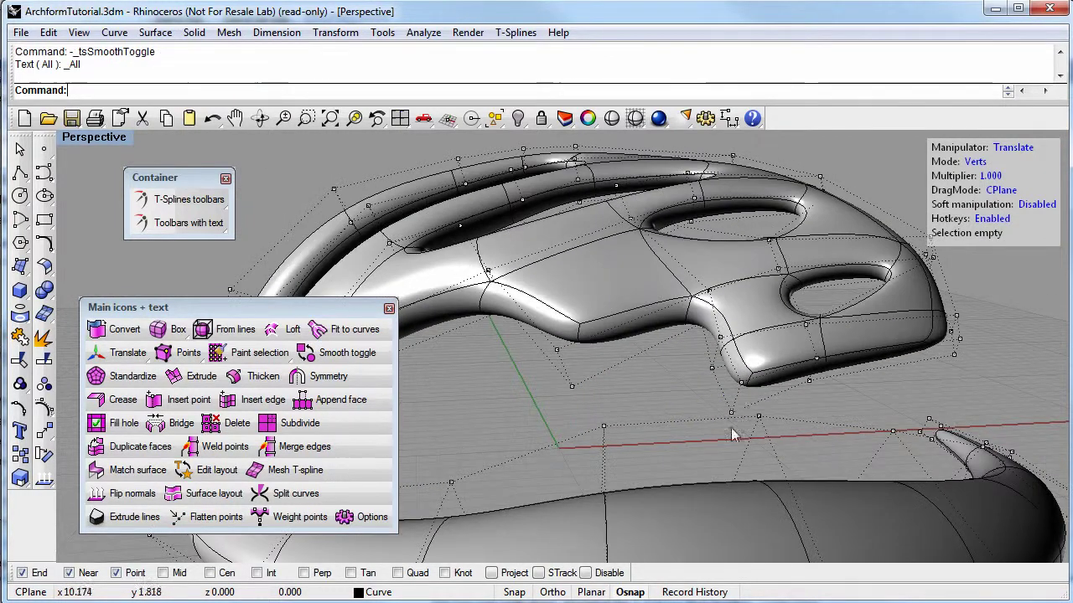
pyautogui.press('Tab')
pyautogui.click(743, 383)
pyautogui.write('tsWeld')
pyautogui.press('Return')
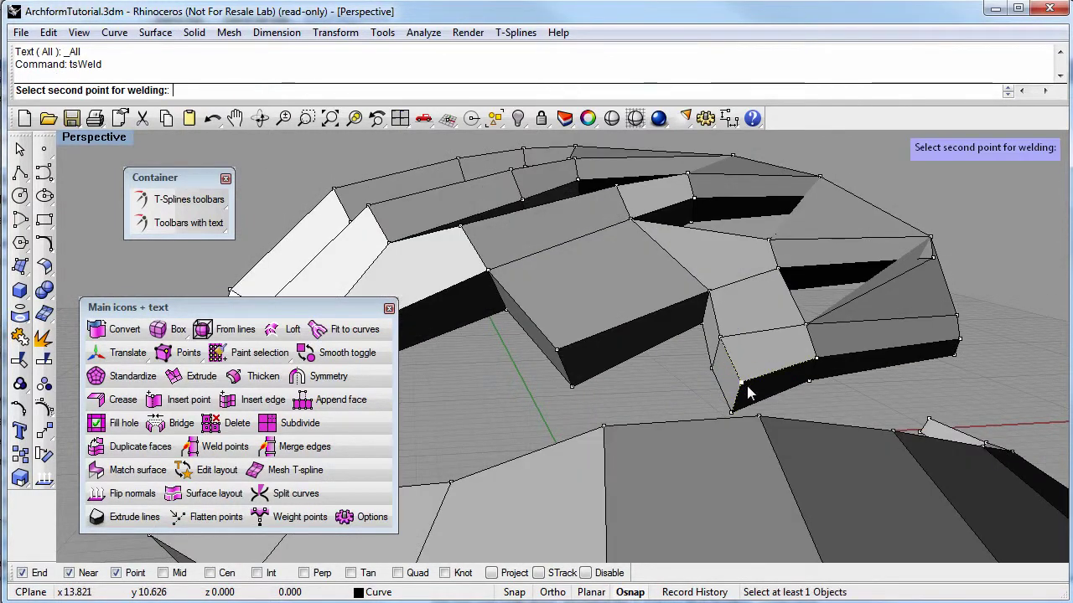
pyautogui.click(719, 337)
# Step: Weld the last arm's lower inner tip corner to the adjacent underside point and return to smooth display
pyautogui.moveTo(719, 336); pyautogui.dragTo(702, 434, button='right')
pyautogui.press('Return')
pyautogui.click(744, 371)
pyautogui.click(702, 433)
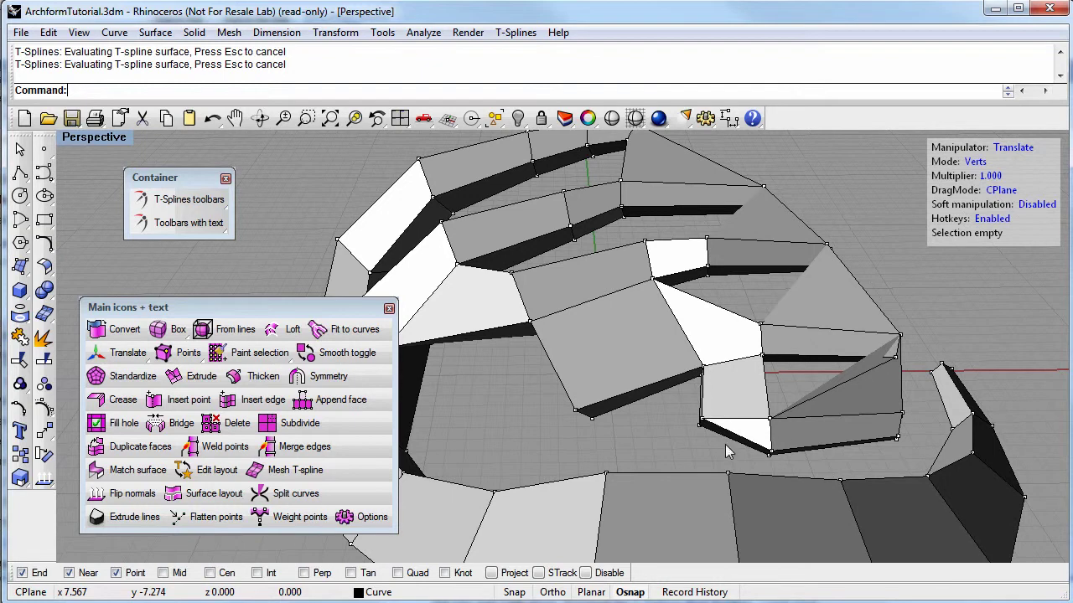
pyautogui.press('Tab')
pyautogui.moveTo(726, 445); pyautogui.dragTo(564, 431, button='right')
pyautogui.moveTo(755, 416); pyautogui.dragTo(645, 396, button='right')
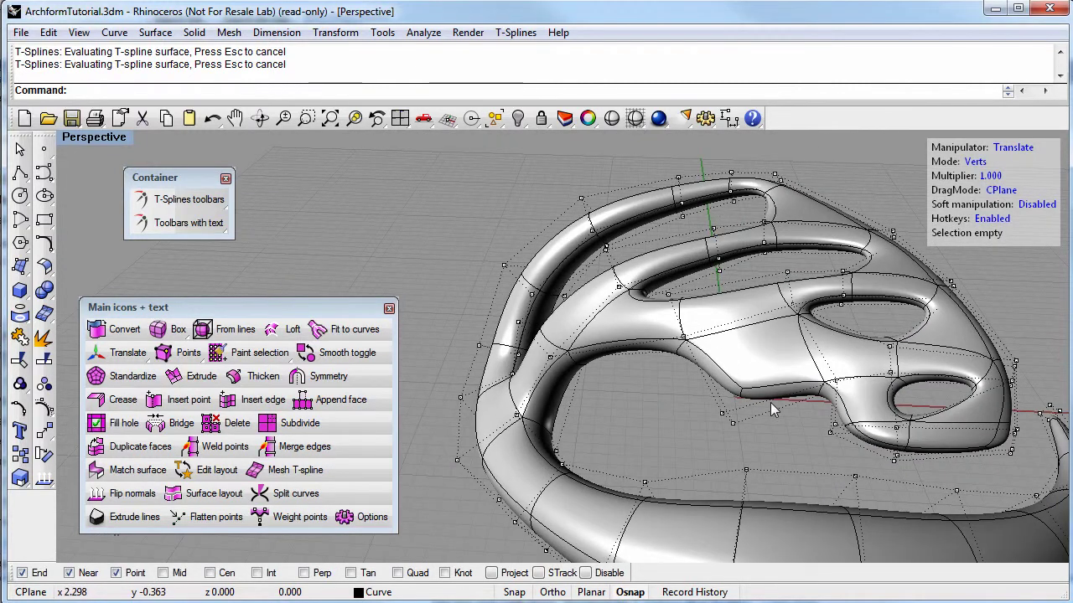
# Step: Pull the control vertex on the inner arm's lower edge down towards the lower pipe to widen the web
pyautogui.moveTo(770, 402); pyautogui.dragTo(732, 368, button='right')
pyautogui.scroll(4, 653, 256)
pyautogui.keyDown('shift'); pyautogui.moveTo(653, 256); pyautogui.dragTo(686, 389, button='right'); pyautogui.keyUp('shift')
pyautogui.moveTo(644, 350)
pyautogui.mouseDown(button='right')
pyautogui.moveTo(593, 314)
pyautogui.moveTo(579, 264)
pyautogui.moveTo(632, 356)
pyautogui.mouseUp(button='right')
pyautogui.click(585, 238)
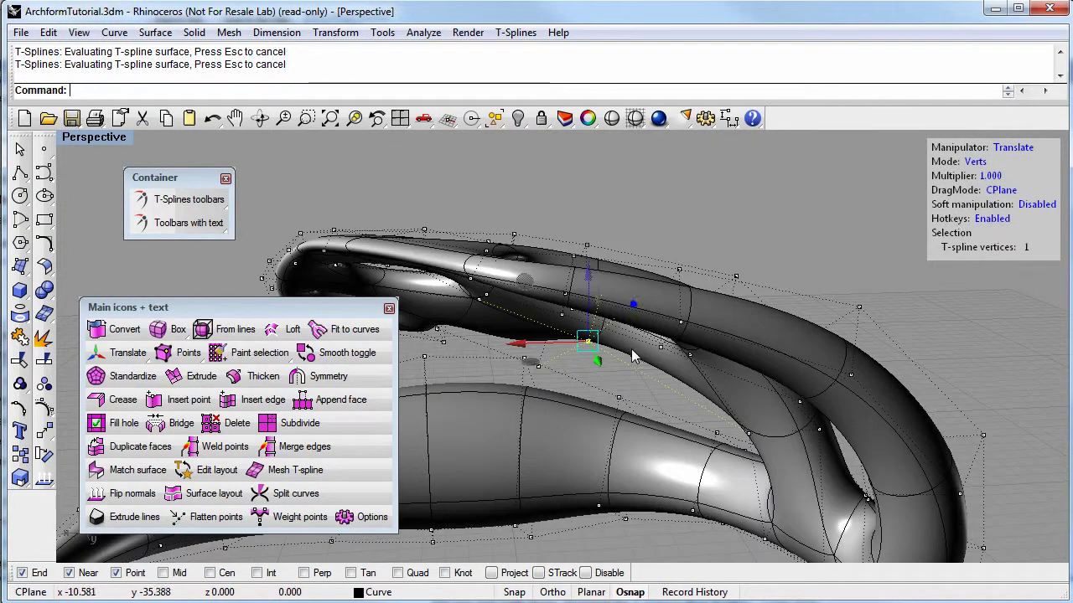
pyautogui.moveTo(591, 289); pyautogui.dragTo(669, 467)
pyautogui.moveTo(670, 467); pyautogui.dragTo(704, 335, button='right')
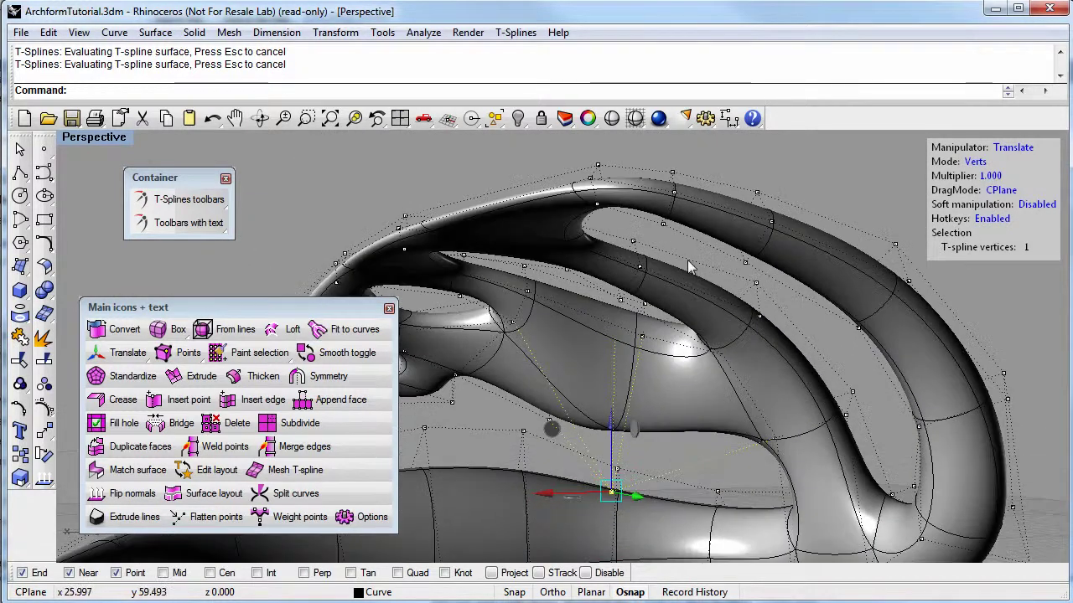
# Step: Move the inner-edge vertices of the outermost upper arm downward to form a broader web, and clear the selection
pyautogui.click(661, 224)
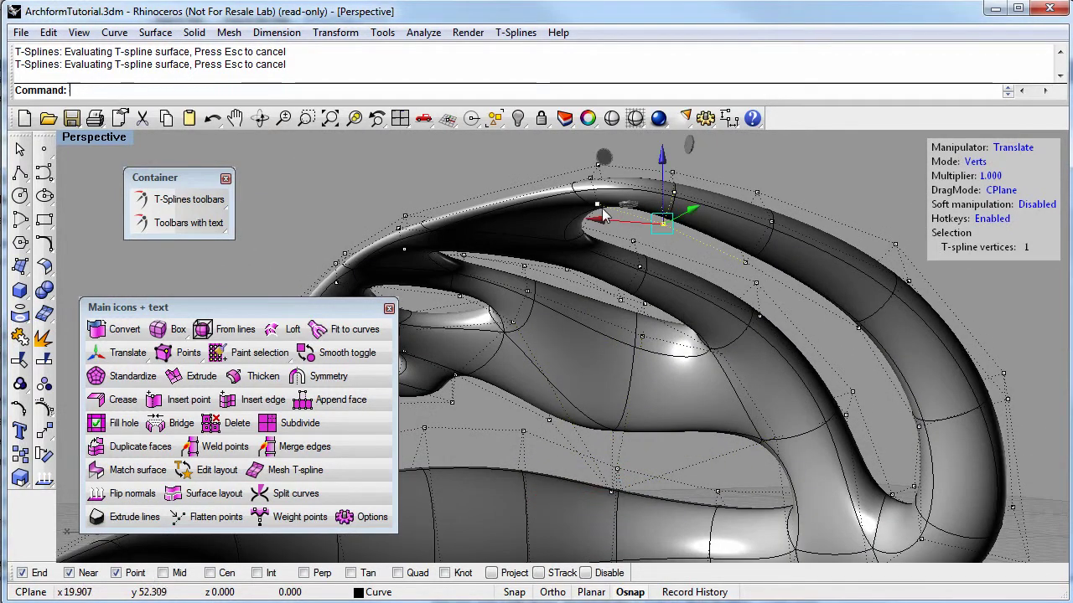
pyautogui.moveTo(706, 337); pyautogui.dragTo(686, 392, button='right')
pyautogui.moveTo(637, 407); pyautogui.dragTo(718, 508)
pyautogui.keyDown('shift'); pyautogui.moveTo(718, 508); pyautogui.dragTo(737, 372, button='right'); pyautogui.keyUp('shift')
pyautogui.click(807, 429)
pyautogui.scroll(-4, 800, 434)
pyautogui.moveTo(796, 434); pyautogui.dragTo(739, 451, button='right')
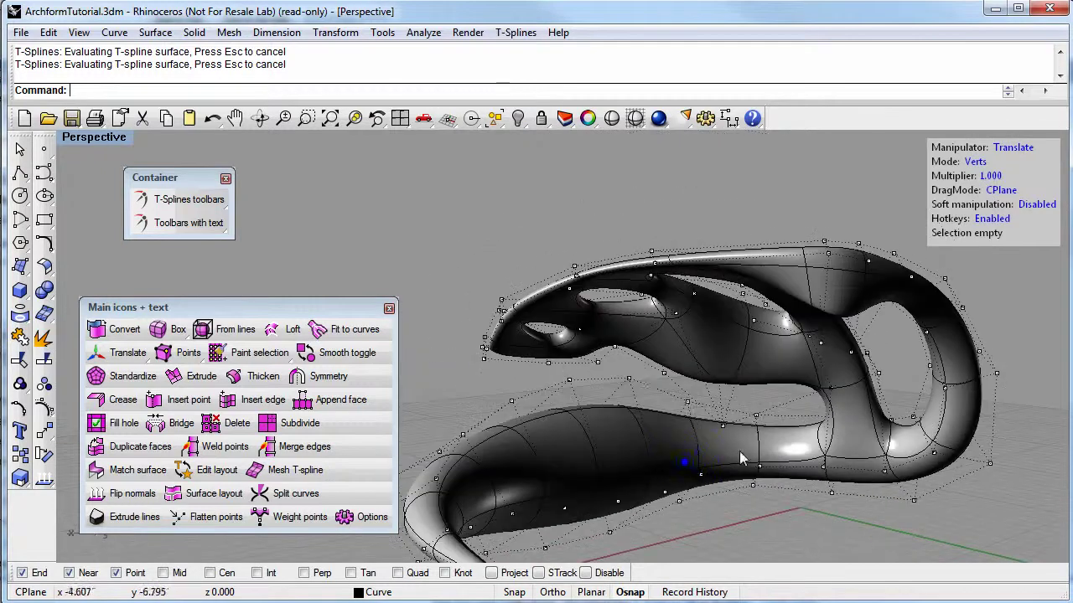
# Step: Pull the vertex on the front arm's underside down towards the lower pipe and shade the viewport
pyautogui.click(580, 329)
pyautogui.moveTo(588, 292); pyautogui.dragTo(598, 356)
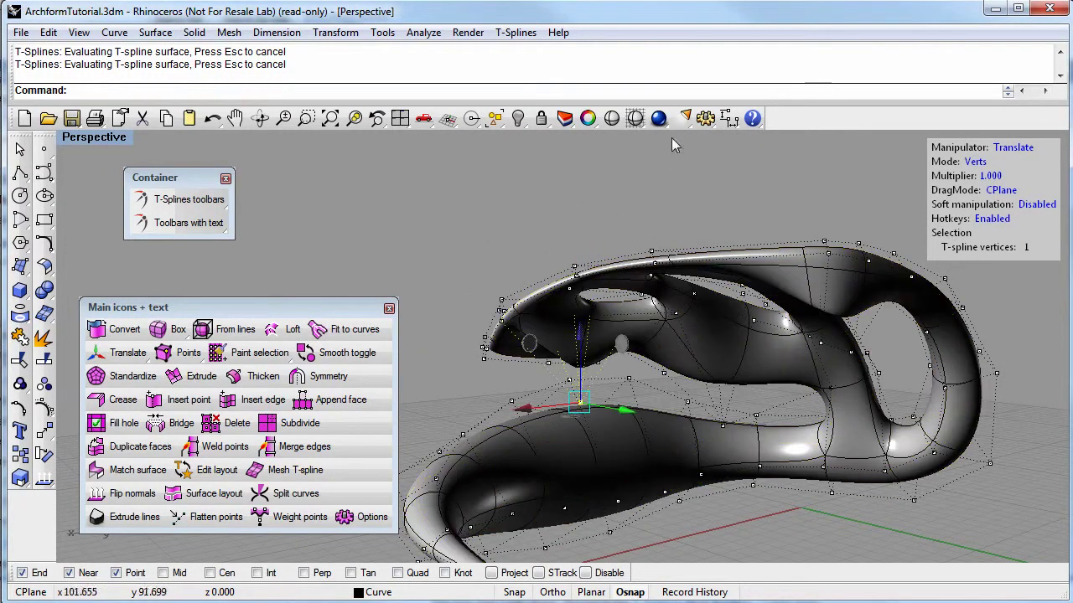
pyautogui.click(612, 118)
pyautogui.moveTo(774, 410)
pyautogui.mouseDown(button='right')
pyautogui.moveTo(754, 235)
pyautogui.moveTo(717, 259)
pyautogui.moveTo(651, 366)
pyautogui.moveTo(742, 364)
pyautogui.moveTo(737, 382)
pyautogui.mouseUp(button='right')
# Step: Lower individual vertices along the underside of the upper arms and clear the selection
pyautogui.click(860, 338)
pyautogui.moveTo(639, 357)
pyautogui.mouseDown(button='right')
pyautogui.moveTo(695, 361)
pyautogui.moveTo(712, 326)
pyautogui.mouseUp(button='right')
pyautogui.moveTo(750, 285); pyautogui.dragTo(771, 313)
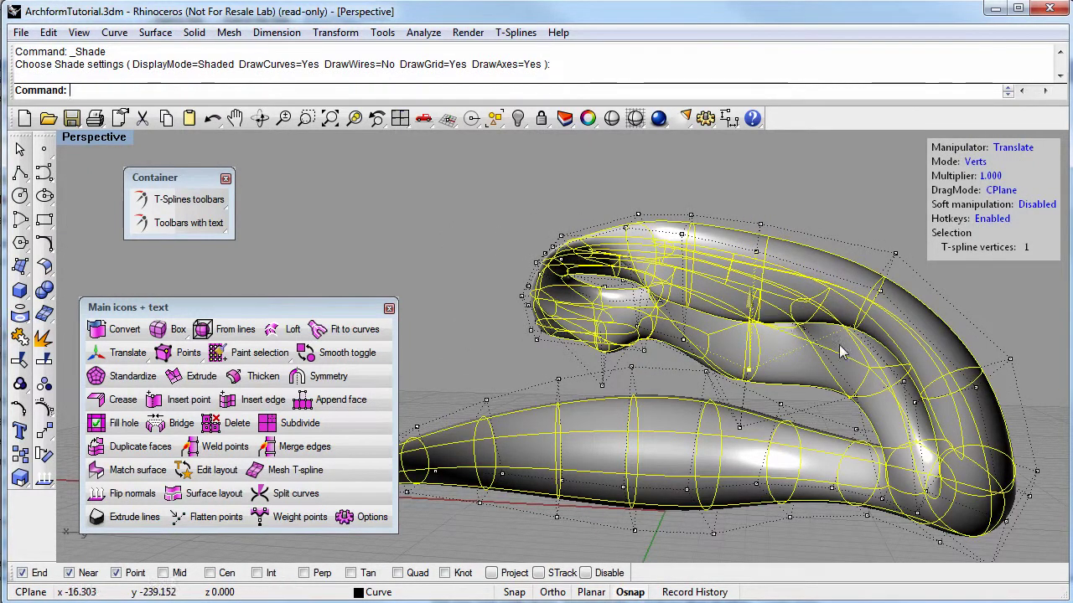
pyautogui.moveTo(877, 269); pyautogui.dragTo(867, 322)
pyautogui.click(823, 205)
# Step: Examine the reshaped upper arms and the wide section of the lower pipe from several sides in shaded display
pyautogui.keyDown('shift'); pyautogui.moveTo(773, 369); pyautogui.dragTo(823, 368, button='right'); pyautogui.keyUp('shift')
pyautogui.moveTo(824, 368)
pyautogui.keyDown('shift'); pyautogui.mouseDown(button='right')
pyautogui.moveTo(668, 314)
pyautogui.moveTo(666, 298)
pyautogui.moveTo(735, 311)
pyautogui.moveTo(778, 296)
pyautogui.moveTo(726, 342)
pyautogui.moveTo(728, 298)
pyautogui.moveTo(779, 278)
pyautogui.moveTo(706, 350)
pyautogui.moveTo(714, 402)
pyautogui.mouseUp(button='right'); pyautogui.keyUp('shift')
pyautogui.click(613, 124)
pyautogui.rightClick(720, 459)
pyautogui.moveTo(721, 458); pyautogui.dragTo(655, 428, button='right')
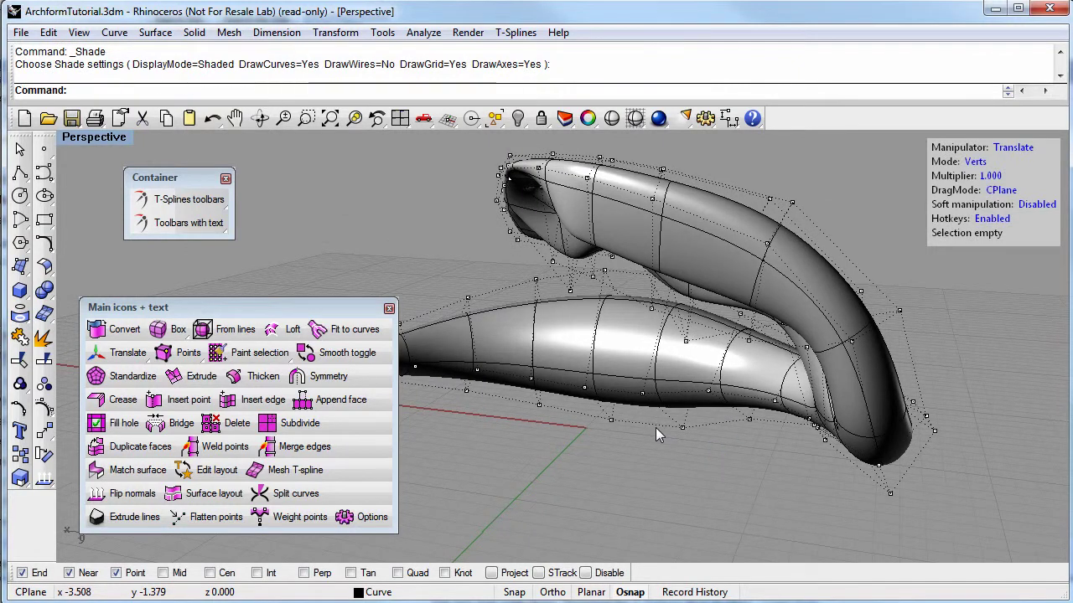
pyautogui.moveTo(656, 428)
pyautogui.mouseDown(button='right')
pyautogui.moveTo(699, 406)
pyautogui.moveTo(726, 429)
pyautogui.moveTo(712, 436)
pyautogui.moveTo(714, 368)
pyautogui.moveTo(819, 393)
pyautogui.moveTo(718, 311)
pyautogui.moveTo(586, 328)
pyautogui.mouseUp(button='right')
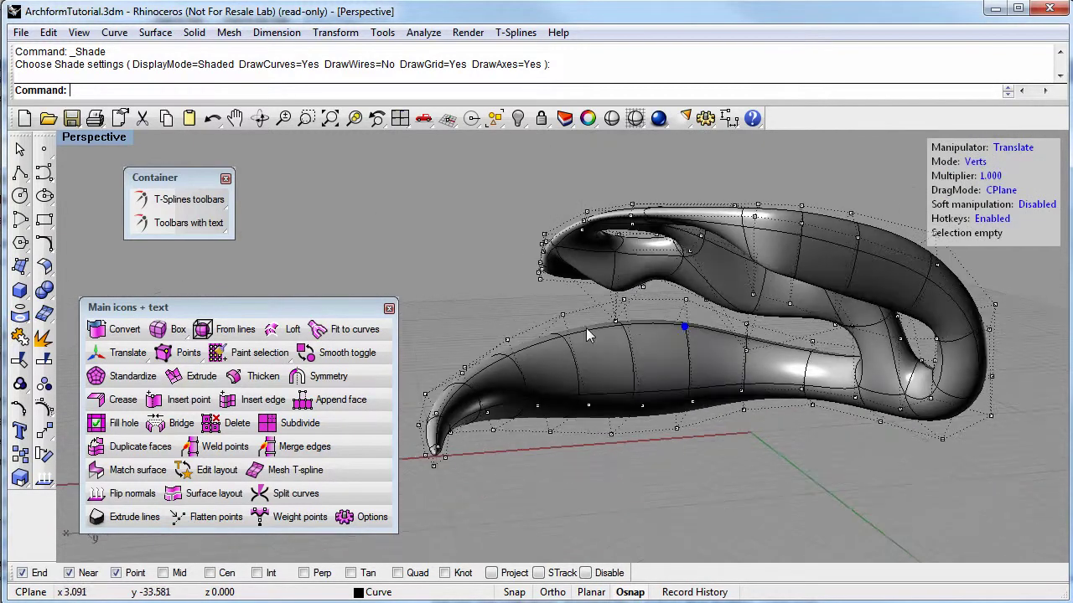
pyautogui.scroll(3, 638, 349)
pyautogui.moveTo(651, 353)
pyautogui.mouseDown(button='right')
pyautogui.moveTo(683, 333)
pyautogui.moveTo(693, 358)
pyautogui.moveTo(601, 363)
pyautogui.mouseUp(button='right')
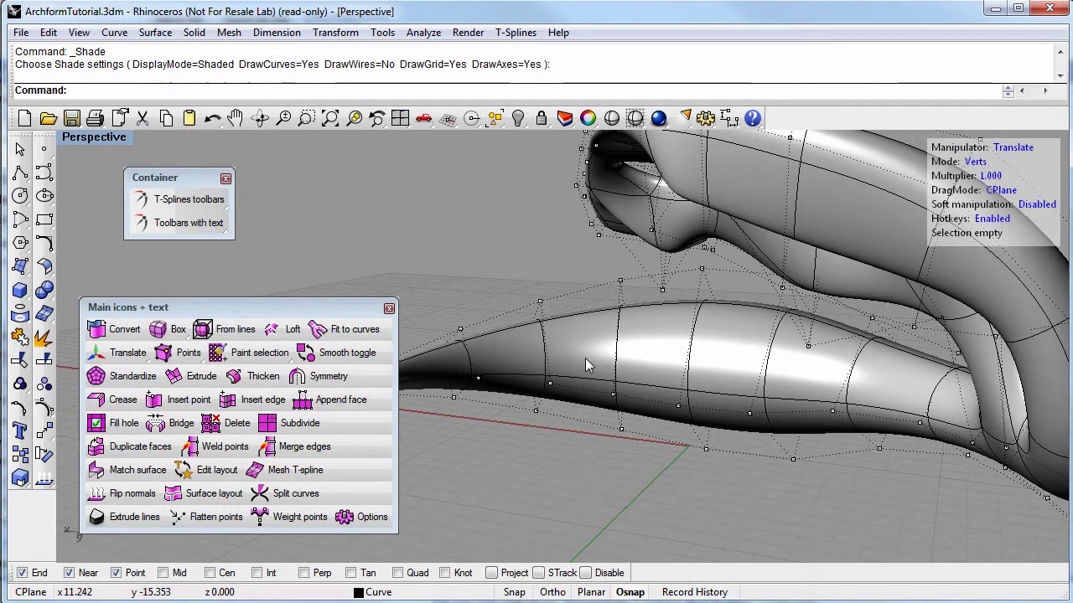
pyautogui.moveTo(594, 358)
pyautogui.mouseDown(button='right')
pyautogui.moveTo(662, 361)
pyautogui.moveTo(592, 404)
pyautogui.moveTo(593, 461)
pyautogui.moveTo(550, 393)
pyautogui.moveTo(850, 593)
pyautogui.mouseUp(button='right')
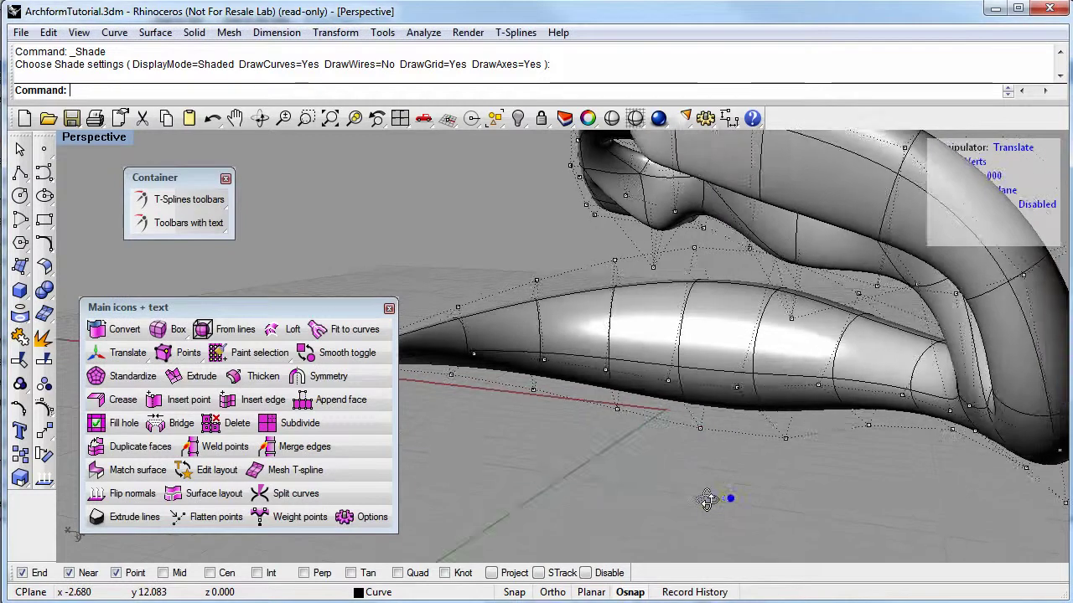
pyautogui.moveTo(706, 498); pyautogui.dragTo(725, 511, button='right')
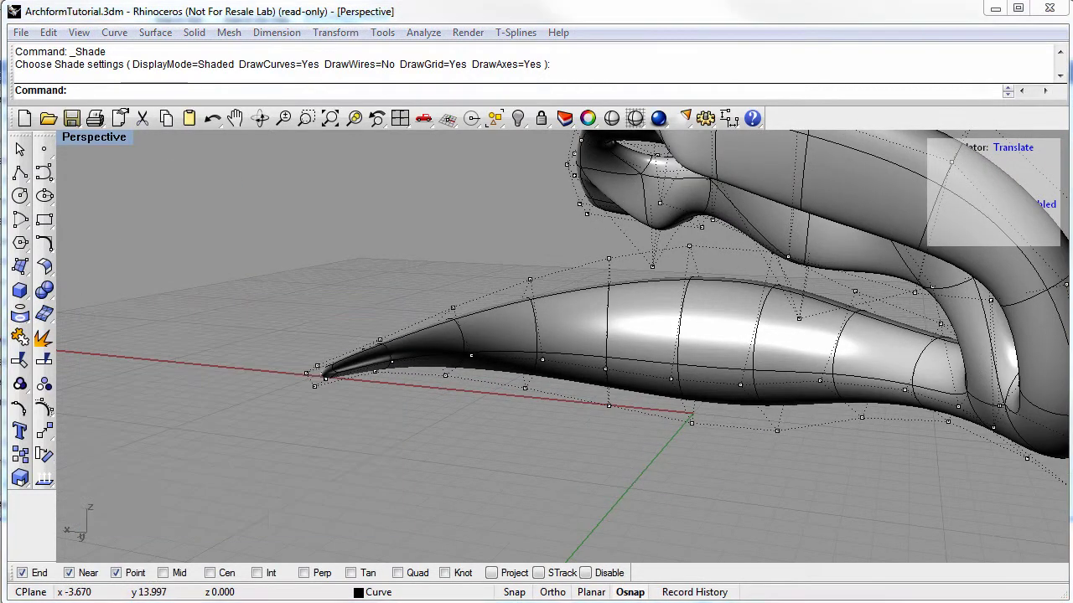
pyautogui.moveTo(682, 506); pyautogui.dragTo(700, 519, button='right')
pyautogui.moveTo(543, 382)
pyautogui.mouseDown(button='right')
pyautogui.moveTo(579, 427)
pyautogui.moveTo(635, 426)
pyautogui.moveTo(634, 402)
pyautogui.moveTo(712, 390)
pyautogui.moveTo(664, 454)
pyautogui.moveTo(683, 441)
pyautogui.mouseUp(button='right')
pyautogui.moveTo(701, 406); pyautogui.dragTo(599, 432, button='right')
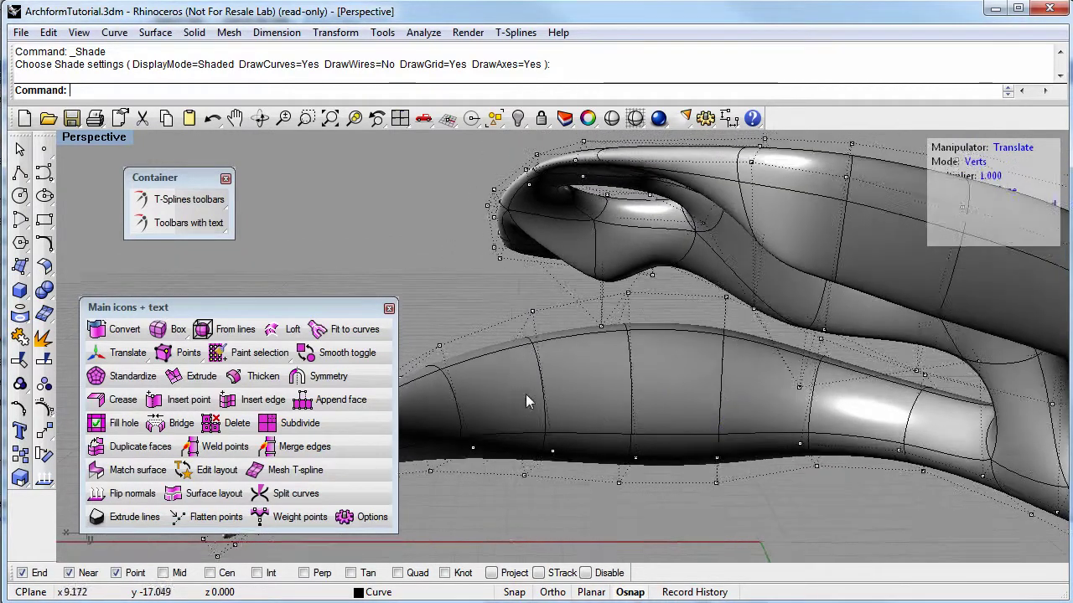
pyautogui.moveTo(534, 399); pyautogui.dragTo(667, 401, button='right')
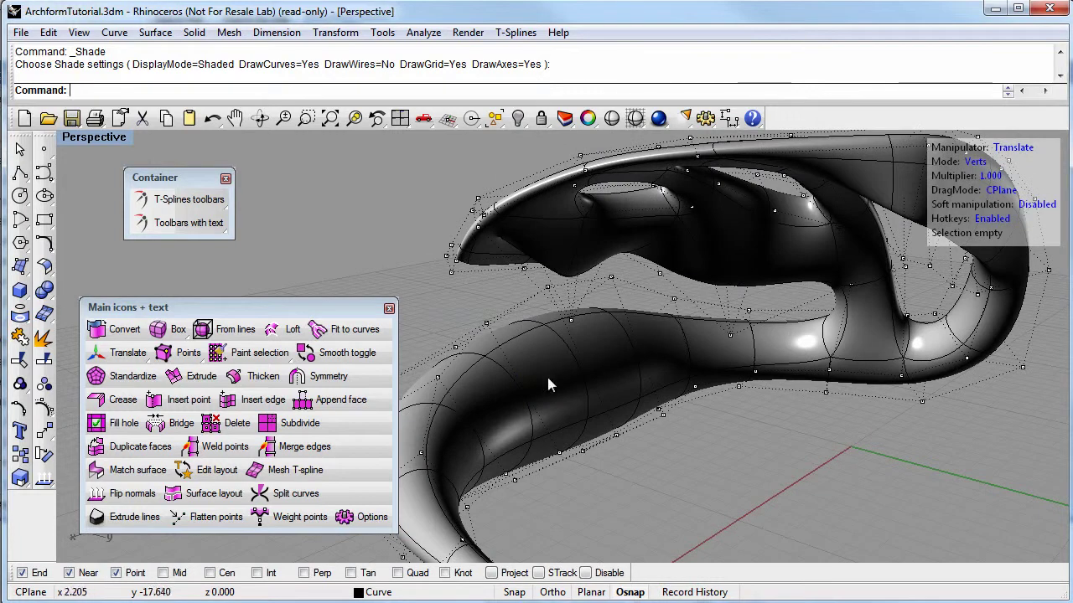
pyautogui.moveTo(530, 365); pyautogui.dragTo(594, 433, button='right')
pyautogui.moveTo(675, 439)
pyautogui.mouseDown(button='right')
pyautogui.moveTo(581, 455)
pyautogui.moveTo(684, 450)
pyautogui.mouseUp(button='right')
# Step: Insert a simple edge on one side of the lower pipe's lengthwise edge, running along the upper part of its wide outer face
pyautogui.moveTo(360, 313); pyautogui.dragTo(340, 332)
pyautogui.moveTo(389, 341)
pyautogui.mouseDown(button='right')
pyautogui.moveTo(595, 321)
pyautogui.moveTo(587, 362)
pyautogui.moveTo(438, 376)
pyautogui.mouseUp(button='right')
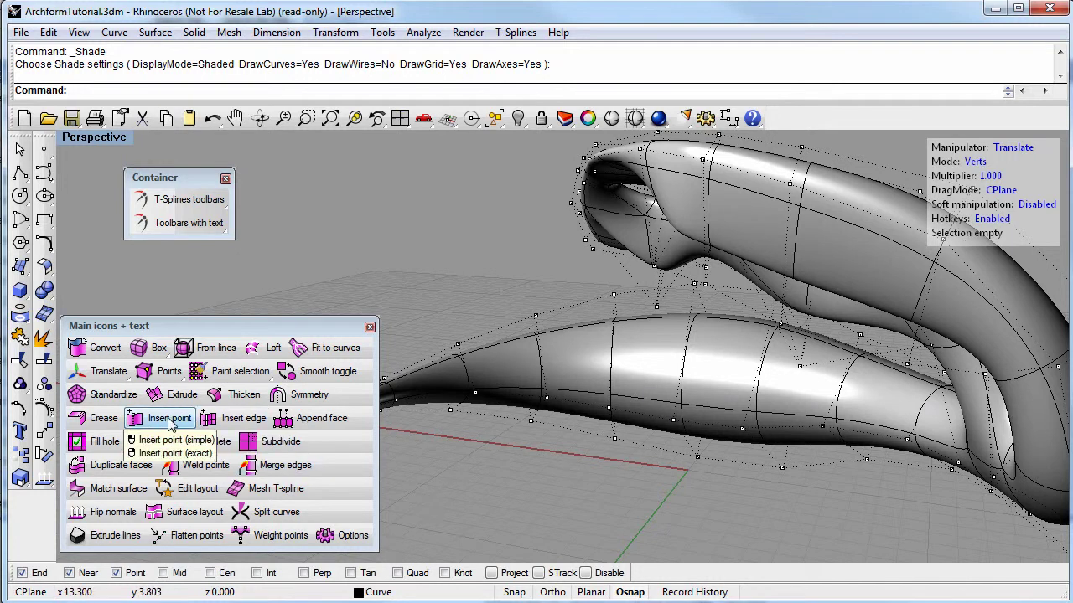
pyautogui.click(227, 427)
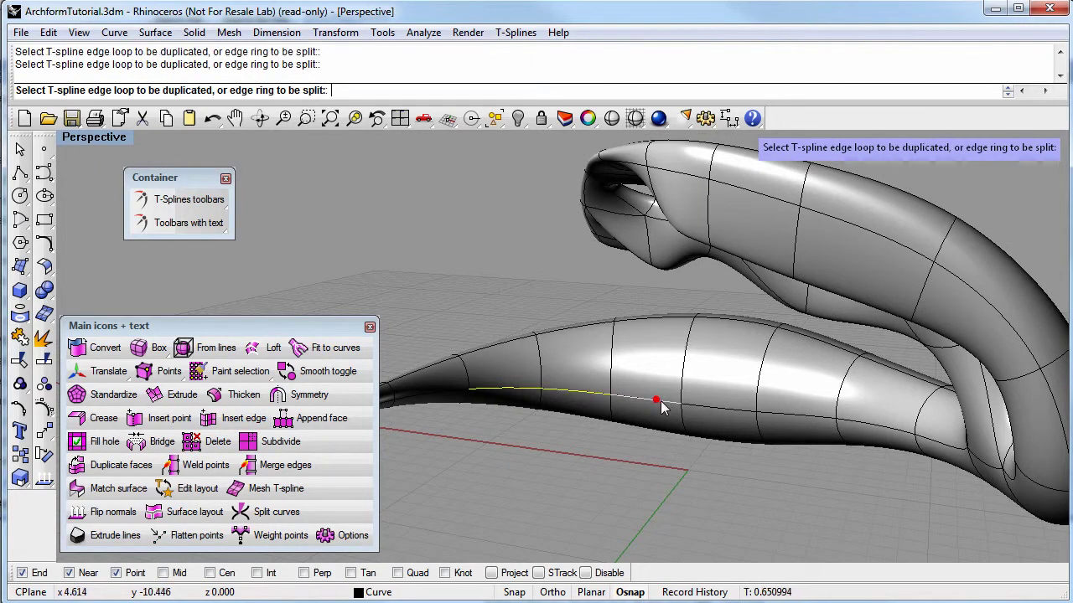
pyautogui.moveTo(689, 441); pyautogui.dragTo(689, 417, button='right')
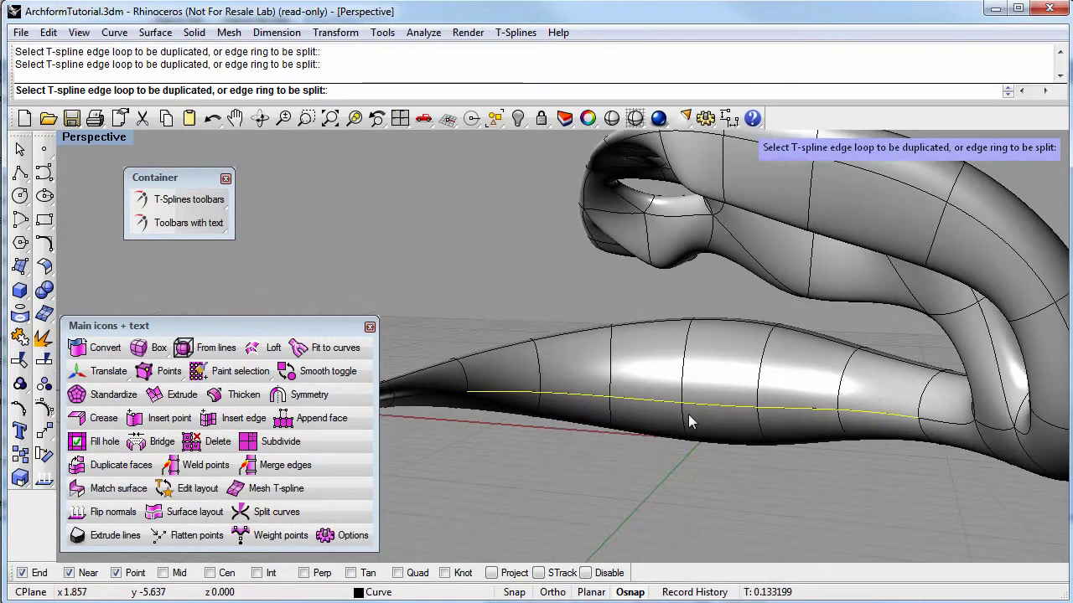
pyautogui.click(681, 396)
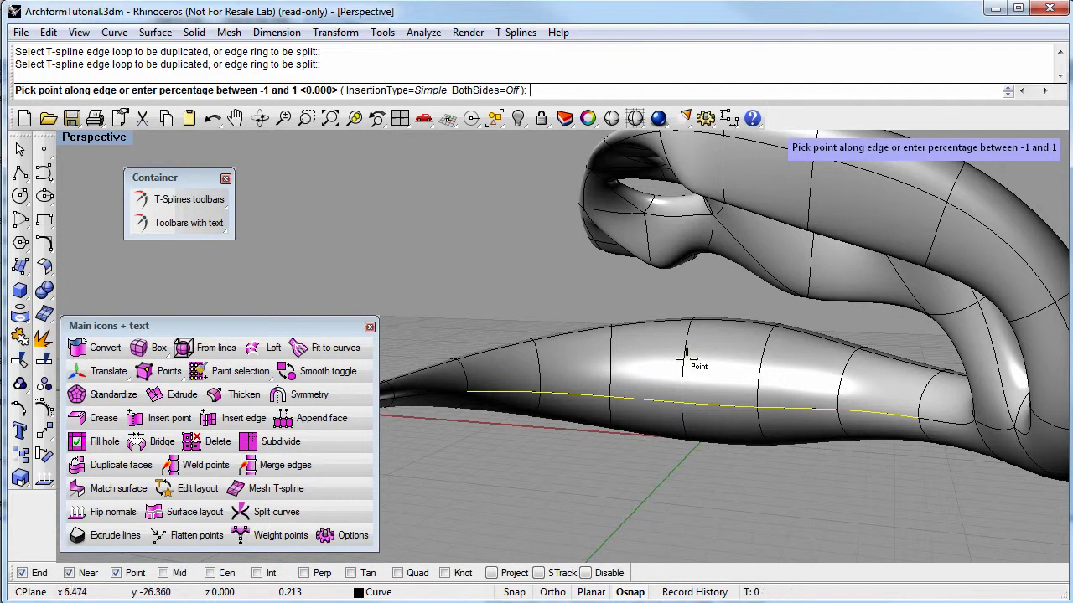
pyautogui.scroll(5, 685, 358)
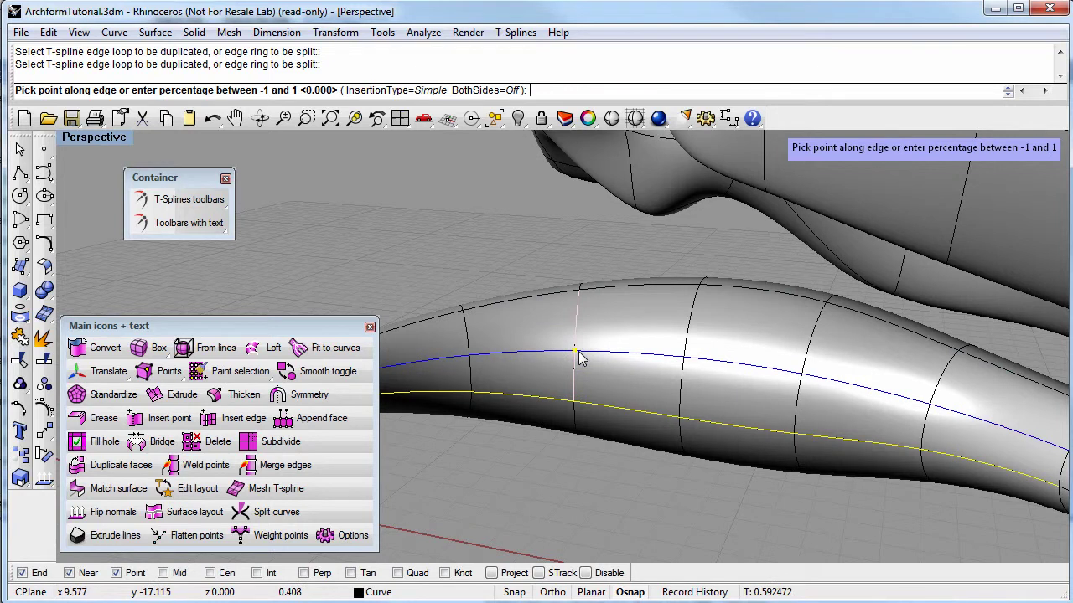
pyautogui.click(578, 352)
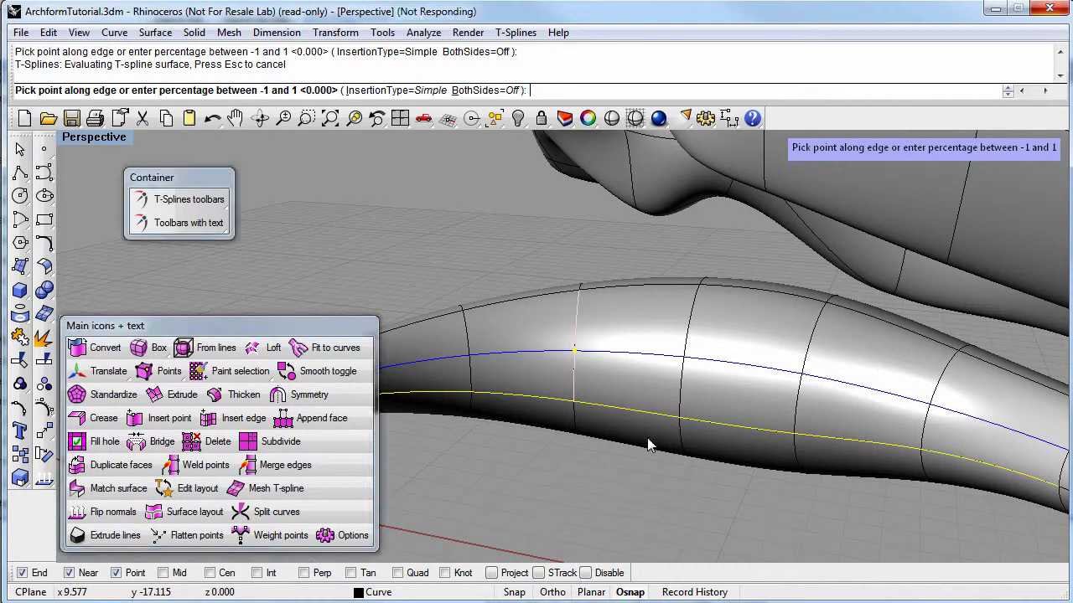
# Step: Examine the new edge along the lower pipe from several sides in both smooth and box display
pyautogui.moveTo(606, 457); pyautogui.dragTo(668, 387, button='right')
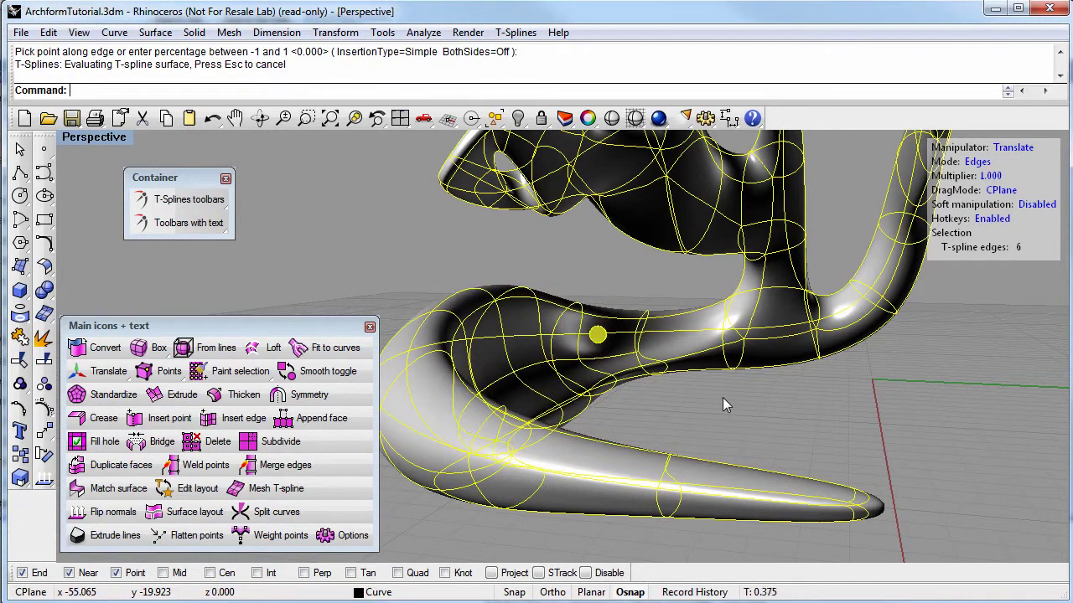
pyautogui.scroll(8, 721, 398)
pyautogui.moveTo(568, 396); pyautogui.dragTo(836, 433, button='right')
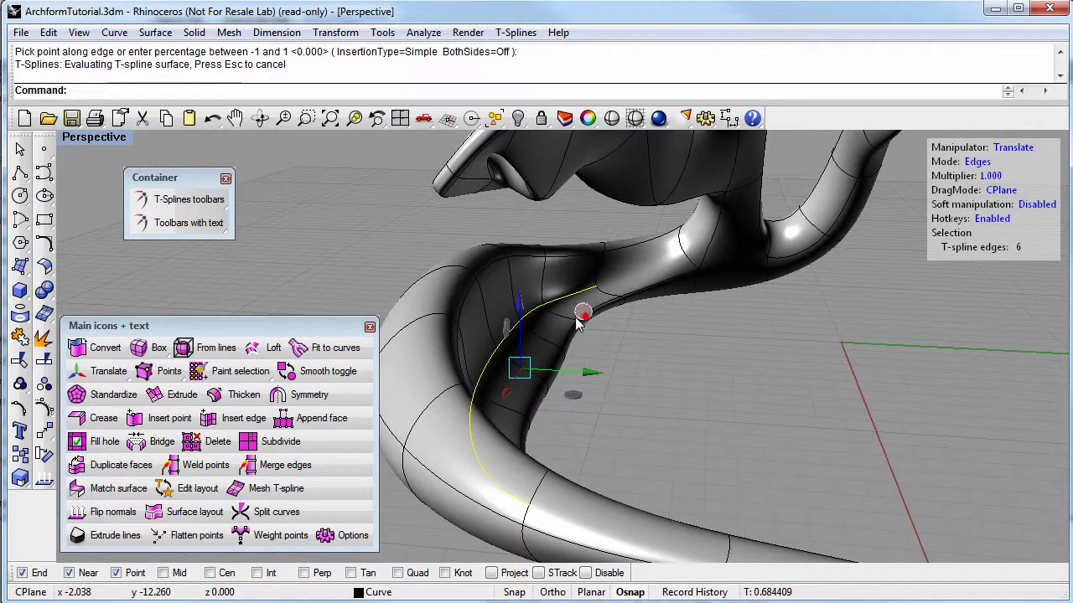
pyautogui.press('Tab')
pyautogui.press('Tab')
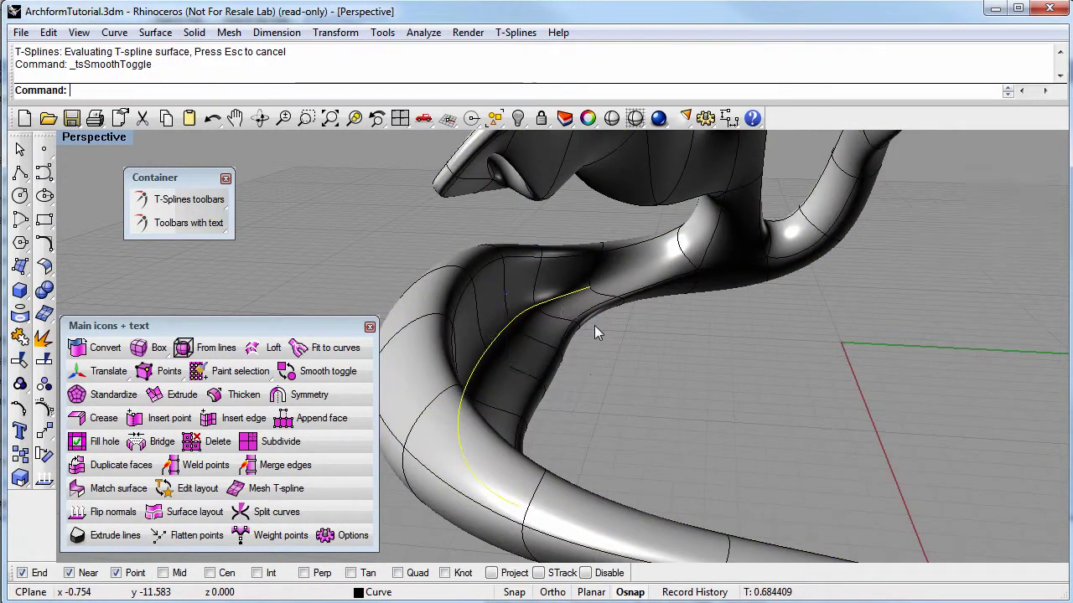
pyautogui.press('Tab')
pyautogui.moveTo(616, 362); pyautogui.dragTo(723, 404, button='right')
pyautogui.press('Tab')
pyautogui.press('Tab')
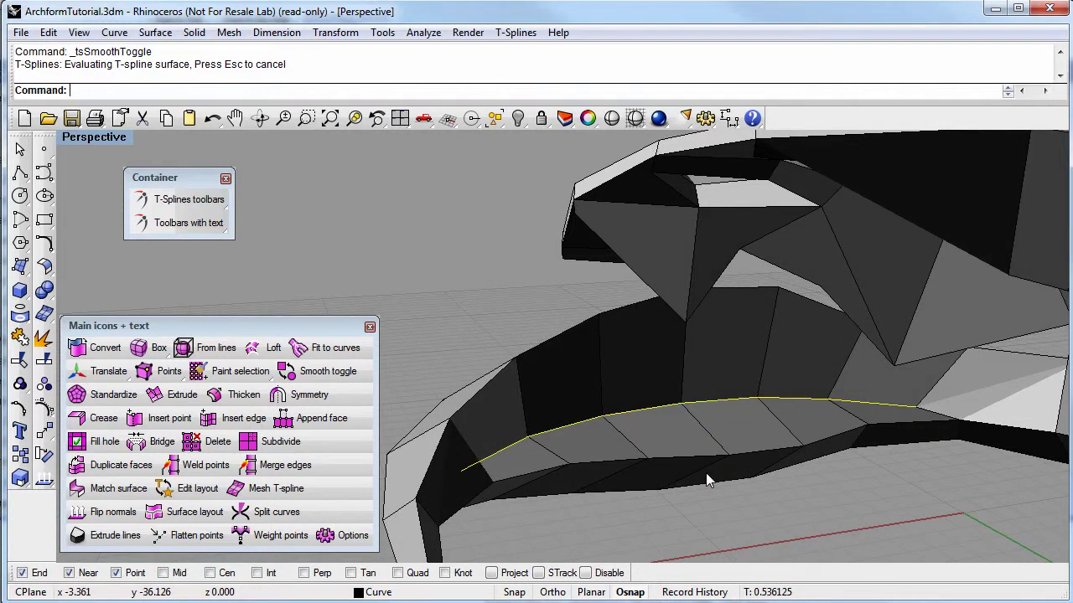
# Step: Try to insert a simple edge on both sides of the lower pipe's lengthwise edge loop, at about 0.14 of the face width
pyautogui.moveTo(759, 470)
pyautogui.mouseDown(button='right')
pyautogui.moveTo(678, 468)
pyautogui.moveTo(699, 429)
pyautogui.moveTo(766, 438)
pyautogui.moveTo(705, 415)
pyautogui.moveTo(695, 362)
pyautogui.moveTo(754, 402)
pyautogui.moveTo(722, 432)
pyautogui.moveTo(629, 348)
pyautogui.moveTo(616, 350)
pyautogui.moveTo(645, 365)
pyautogui.moveTo(671, 335)
pyautogui.mouseUp(button='right')
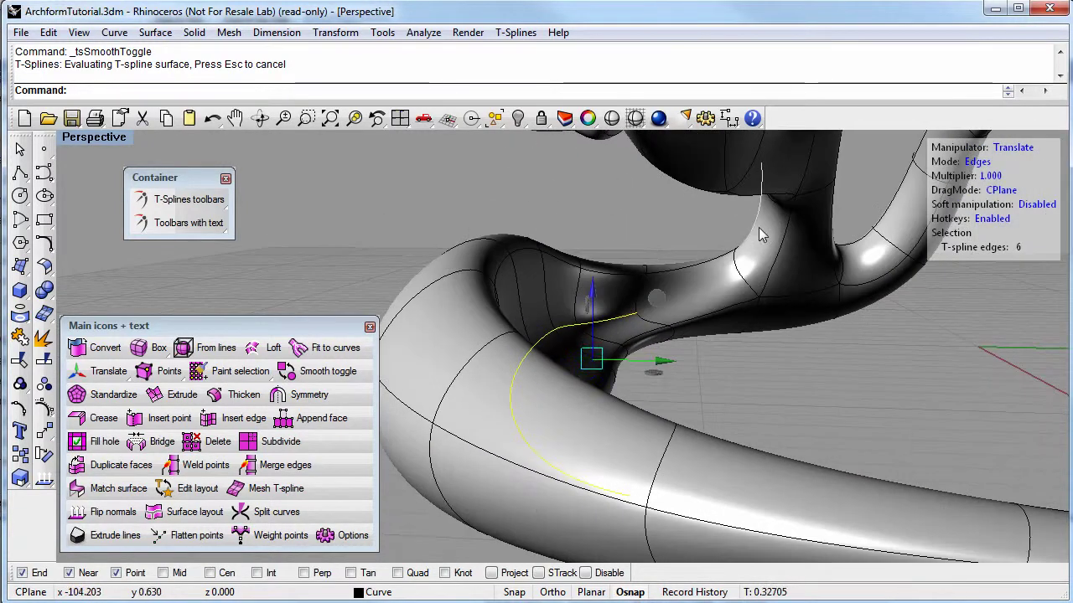
pyautogui.click(611, 118)
pyautogui.scroll(8, 646, 328)
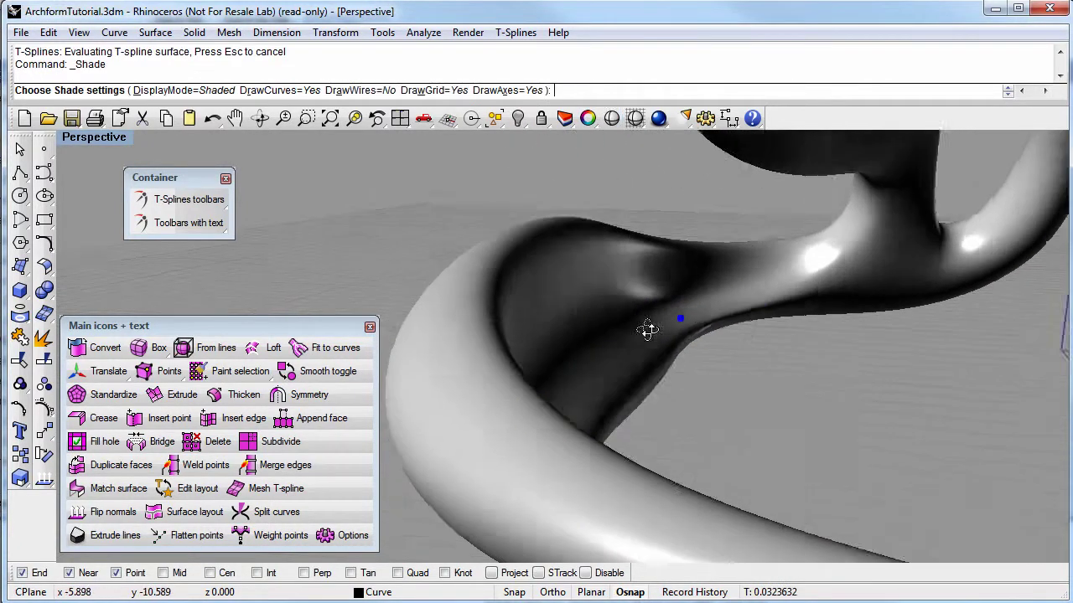
pyautogui.moveTo(538, 312); pyautogui.dragTo(722, 395, button='right')
pyautogui.doubleClick(652, 345)
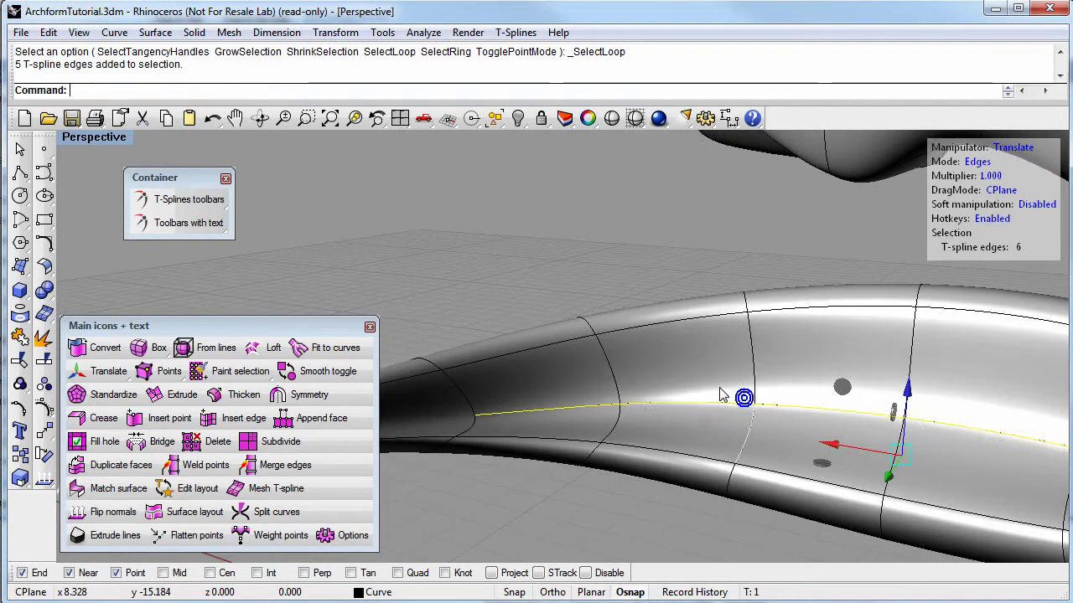
pyautogui.click(231, 425)
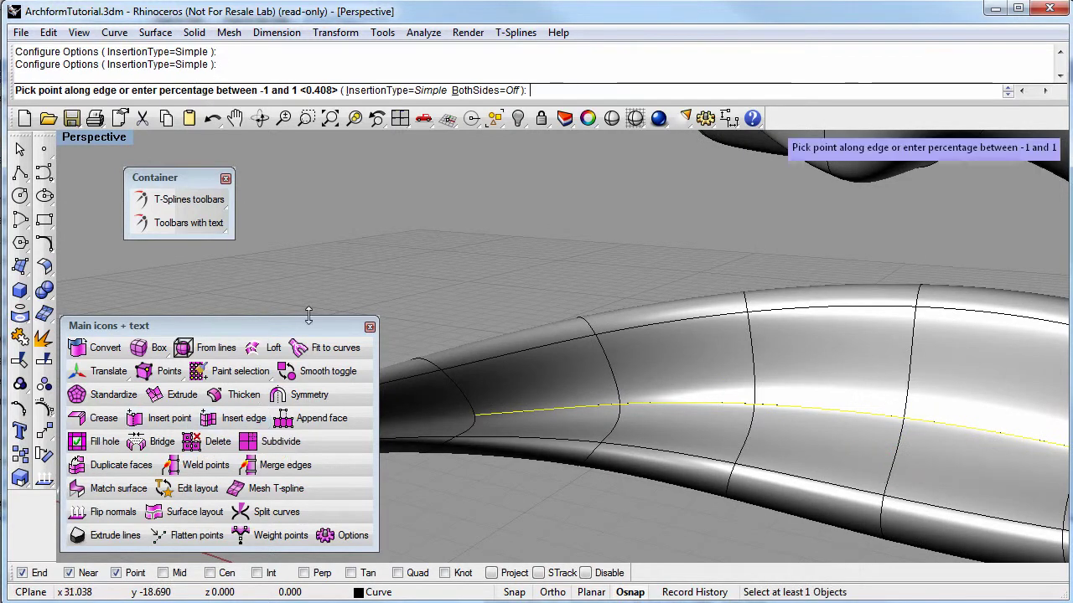
pyautogui.click(473, 91)
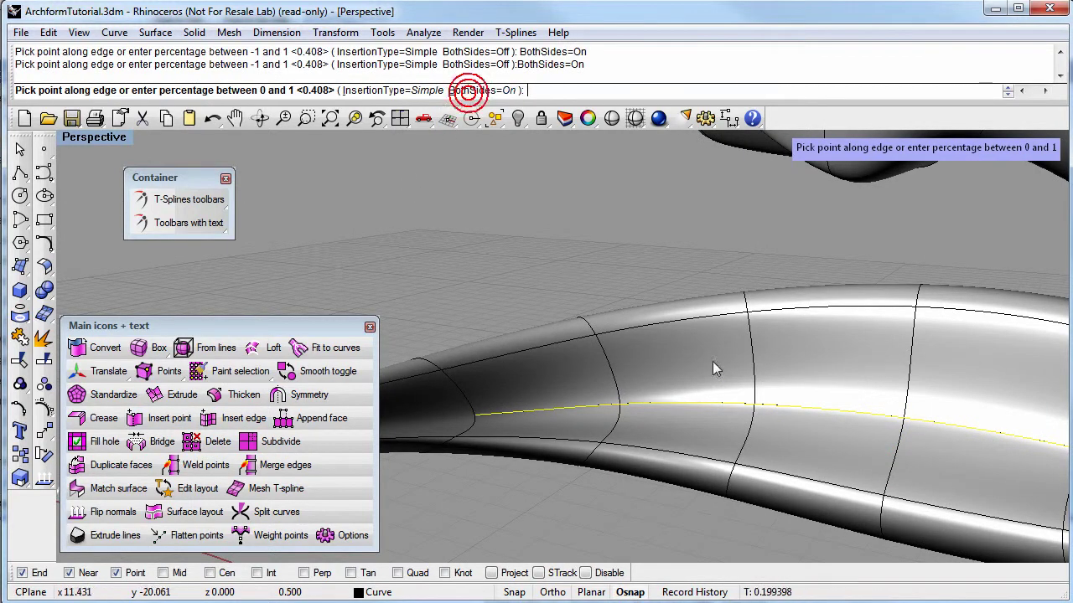
pyautogui.click(901, 433)
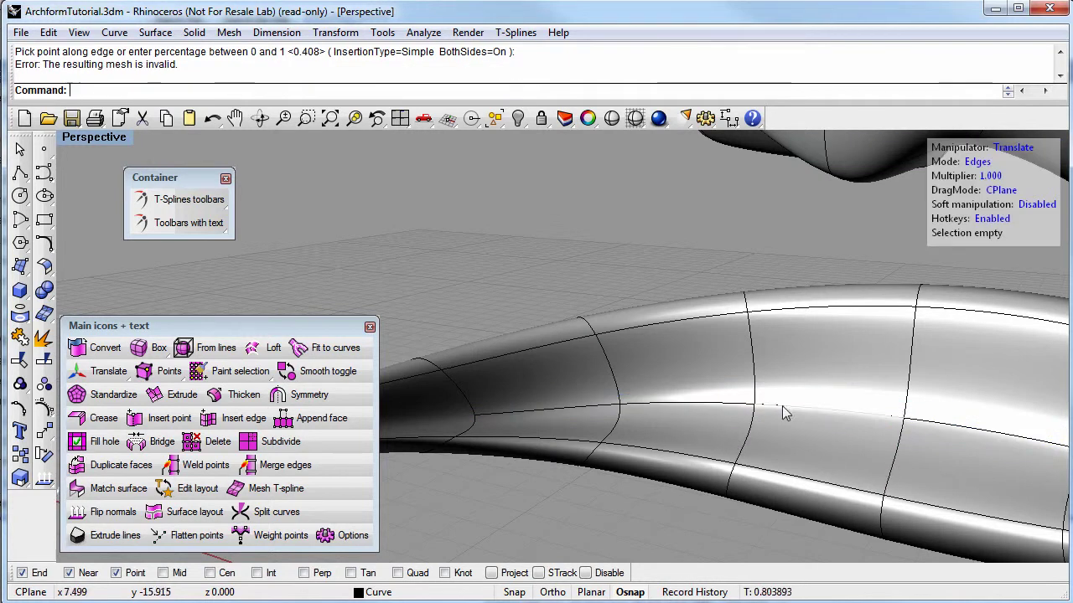
# Step: Retry the simple both-sides edge insertion along the lower pipe's lengthwise edge loop at about 0.15
pyautogui.click(899, 446)
pyautogui.click(939, 439)
pyautogui.click(870, 416)
pyautogui.doubleClick(871, 416)
pyautogui.moveTo(871, 423); pyautogui.dragTo(749, 415, button='right')
pyautogui.rightClick(748, 414)
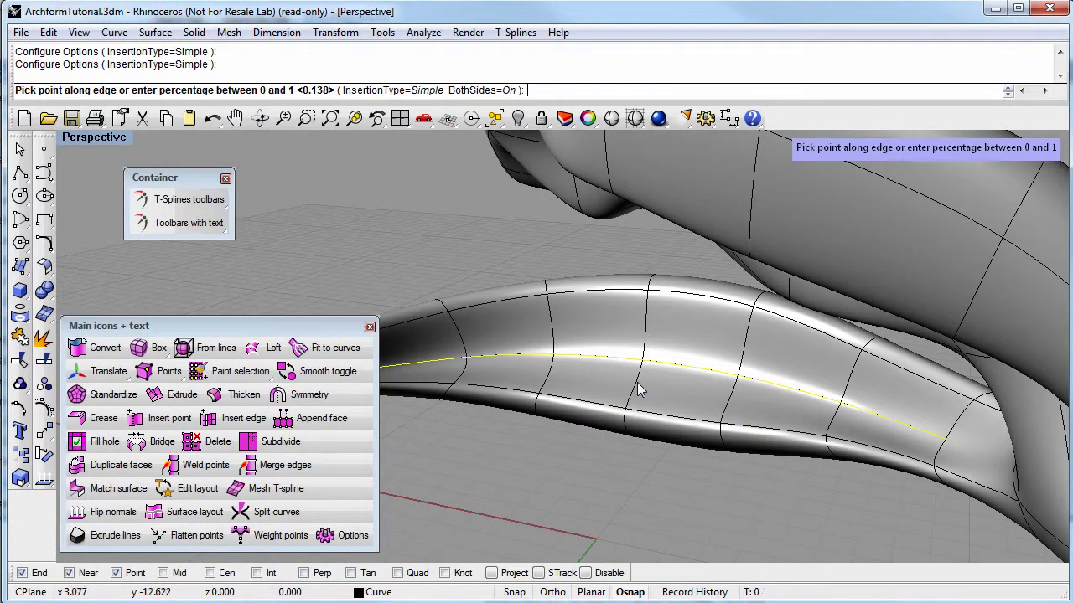
pyautogui.scroll(3, 637, 394)
pyautogui.click(645, 373)
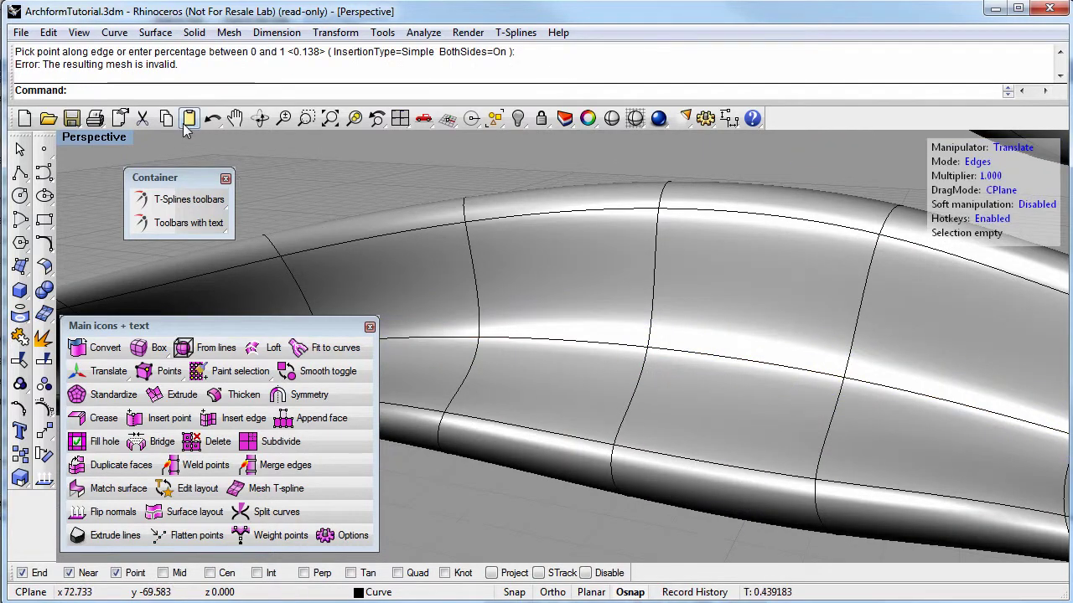
# Step: Switch the T-spline model from smooth to box display
pyautogui.click(310, 371)
pyautogui.click(633, 424)
pyautogui.click(605, 440)
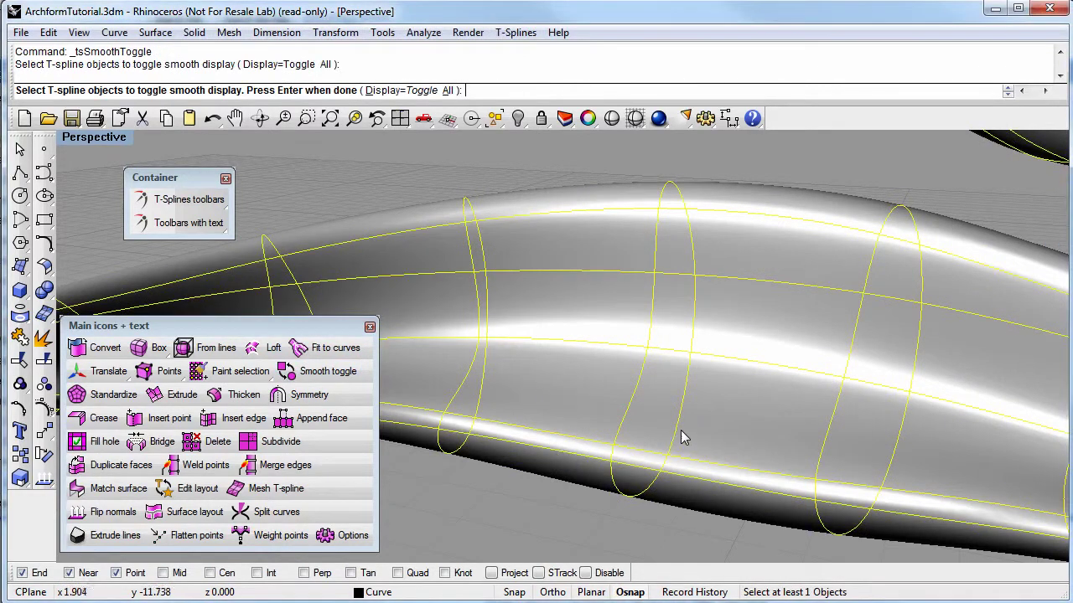
pyautogui.press('Return')
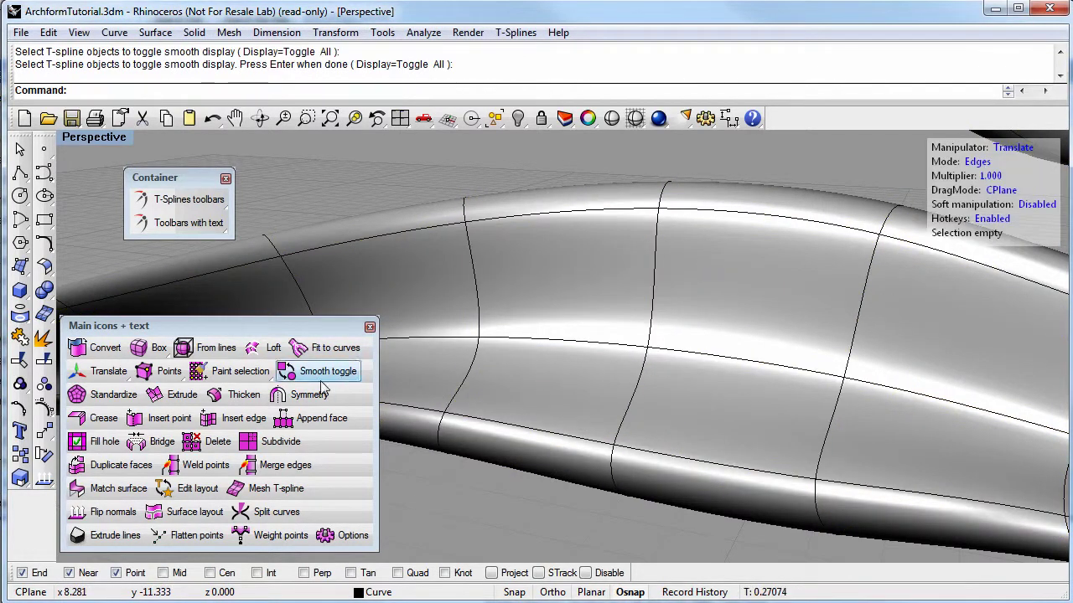
pyautogui.click(319, 377)
pyautogui.click(543, 384)
pyautogui.click(602, 418)
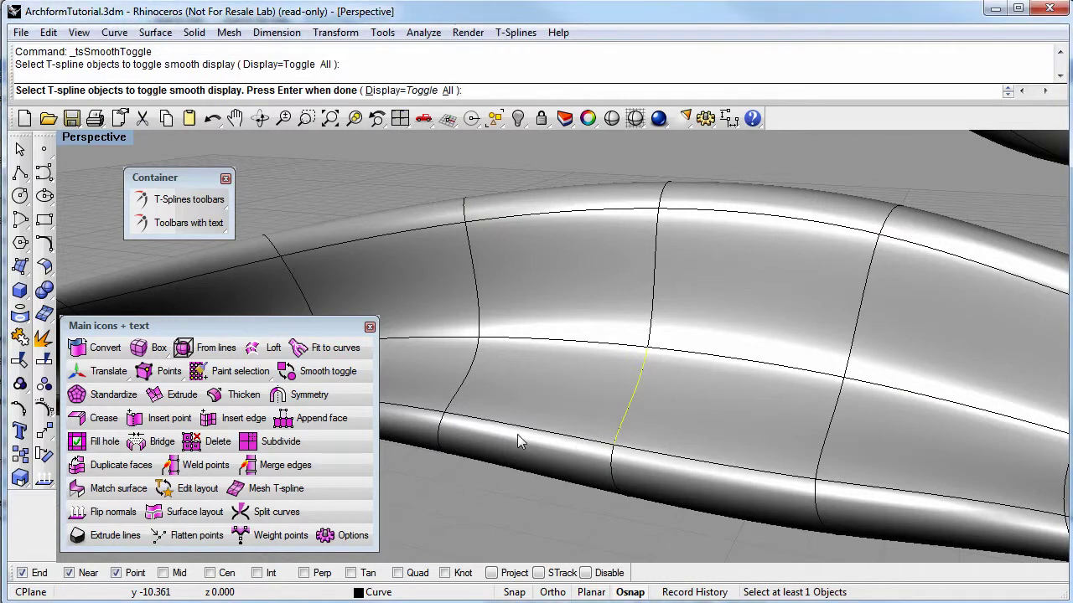
pyautogui.press('Tab')
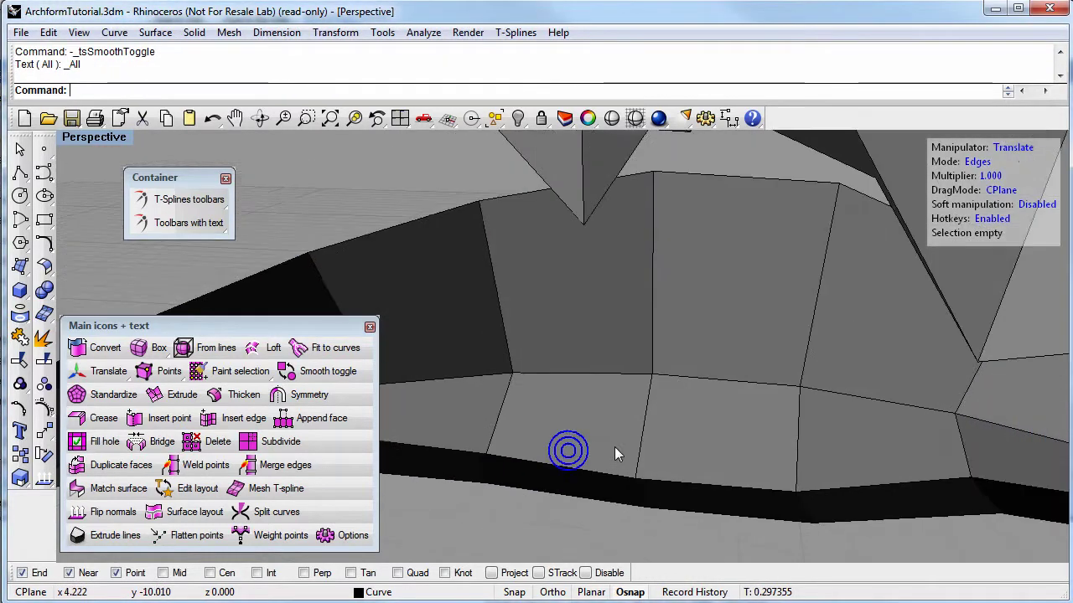
# Step: In box display, try to insert simple edges on both sides of the six-edge lengthwise loop along the lower pipe
pyautogui.doubleClick(692, 394)
pyautogui.moveTo(692, 394); pyautogui.dragTo(540, 379, button='right')
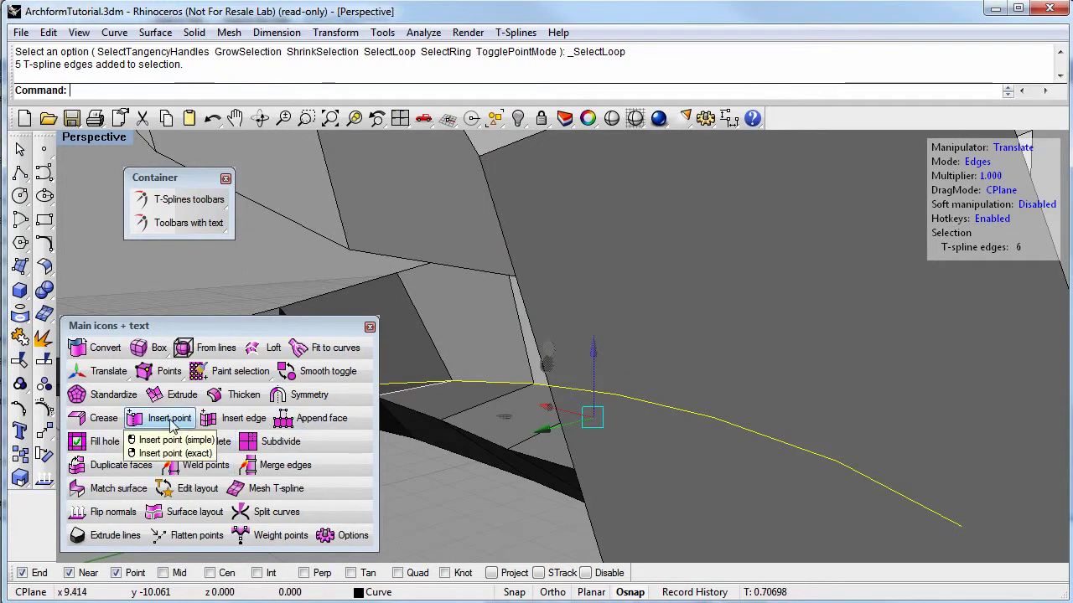
pyautogui.click(212, 421)
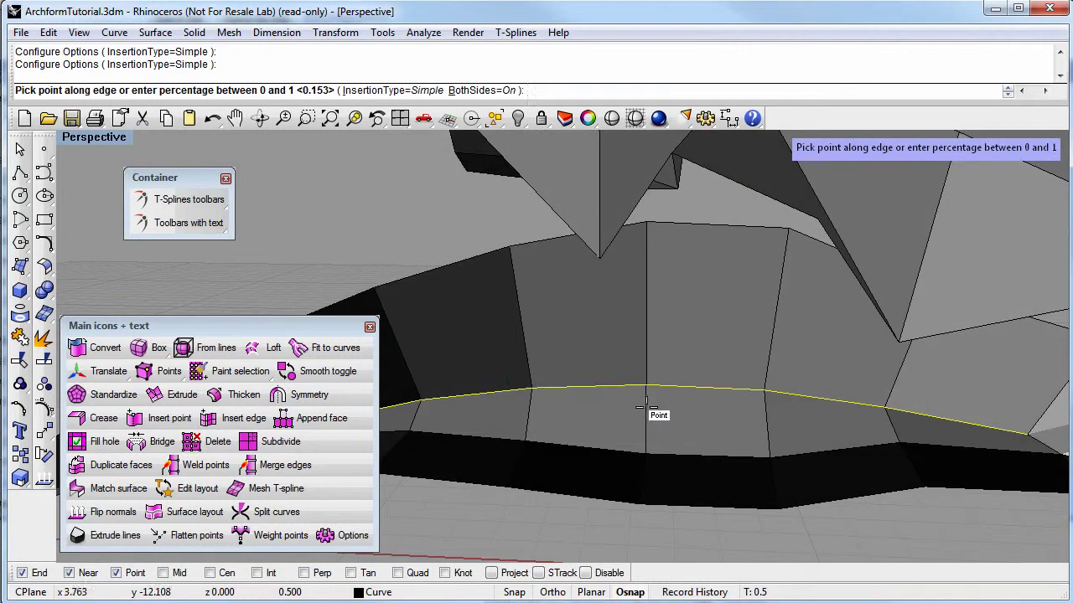
pyautogui.scroll(3, 646, 408)
pyautogui.click(832, 403)
pyautogui.moveTo(834, 417); pyautogui.dragTo(699, 399, button='right')
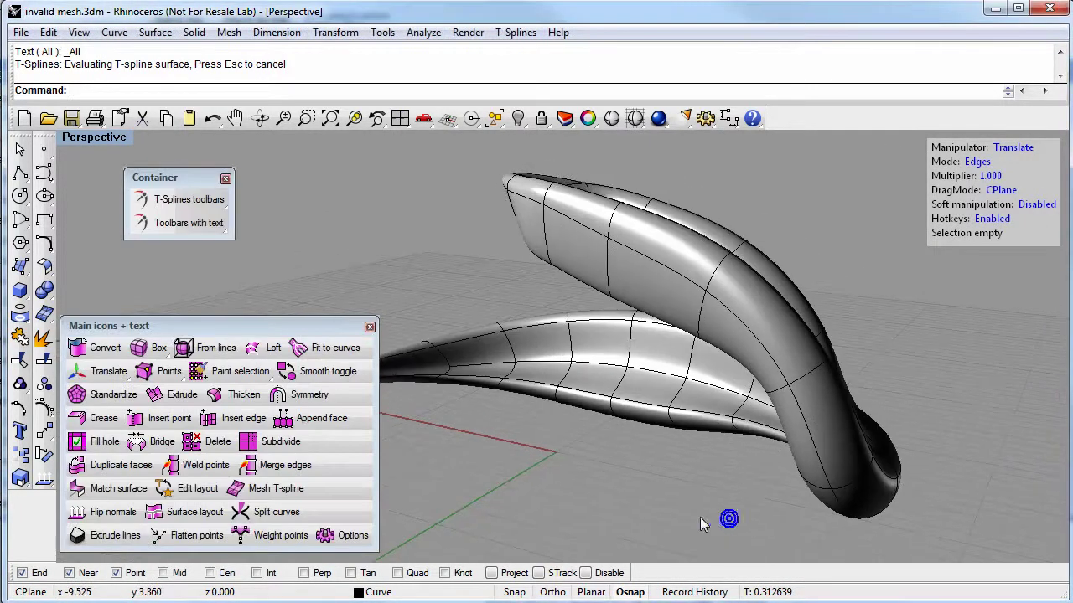
# Step: Set the weight of the control points along the lower pipe's lengthwise edge loop to 3
pyautogui.moveTo(662, 444); pyautogui.dragTo(623, 424, button='right')
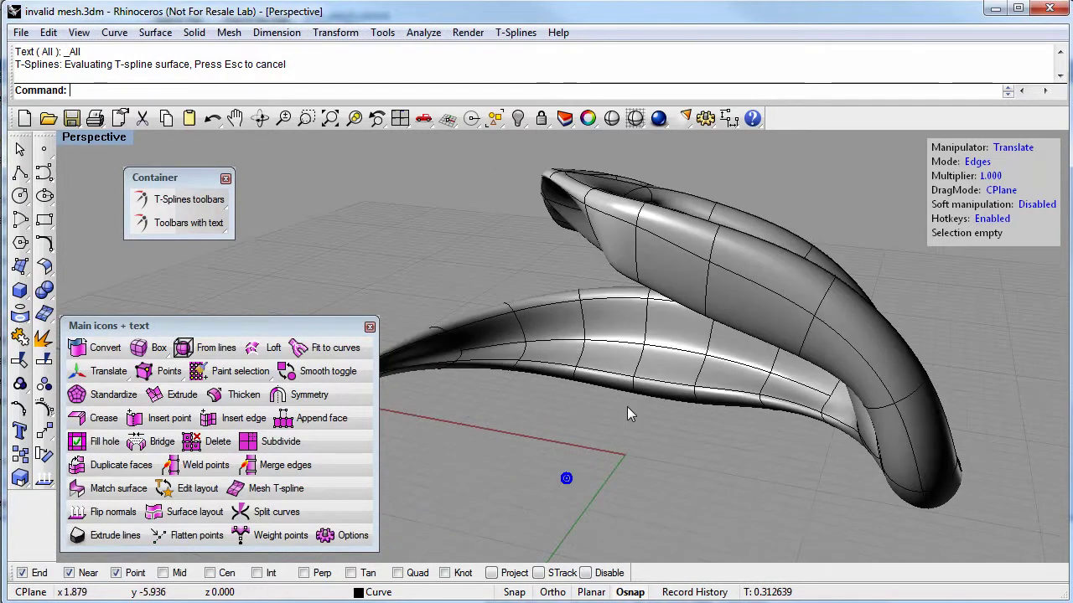
pyautogui.moveTo(613, 349); pyautogui.dragTo(706, 408, button='right')
pyautogui.scroll(4, 659, 371)
pyautogui.doubleClick(658, 370)
pyautogui.moveTo(658, 369); pyautogui.dragTo(651, 429, button='right')
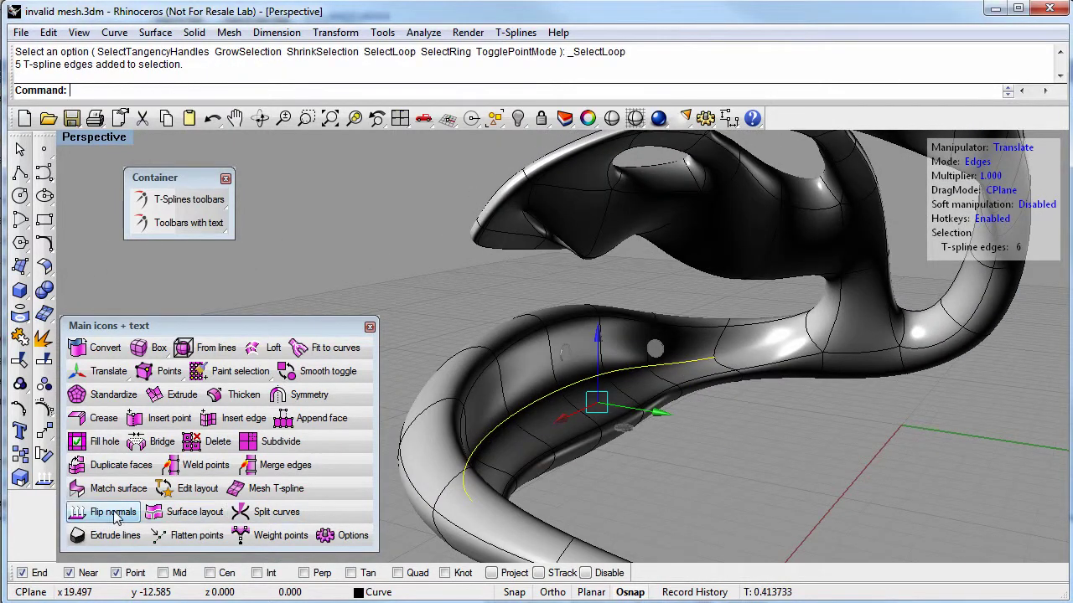
pyautogui.click(270, 541)
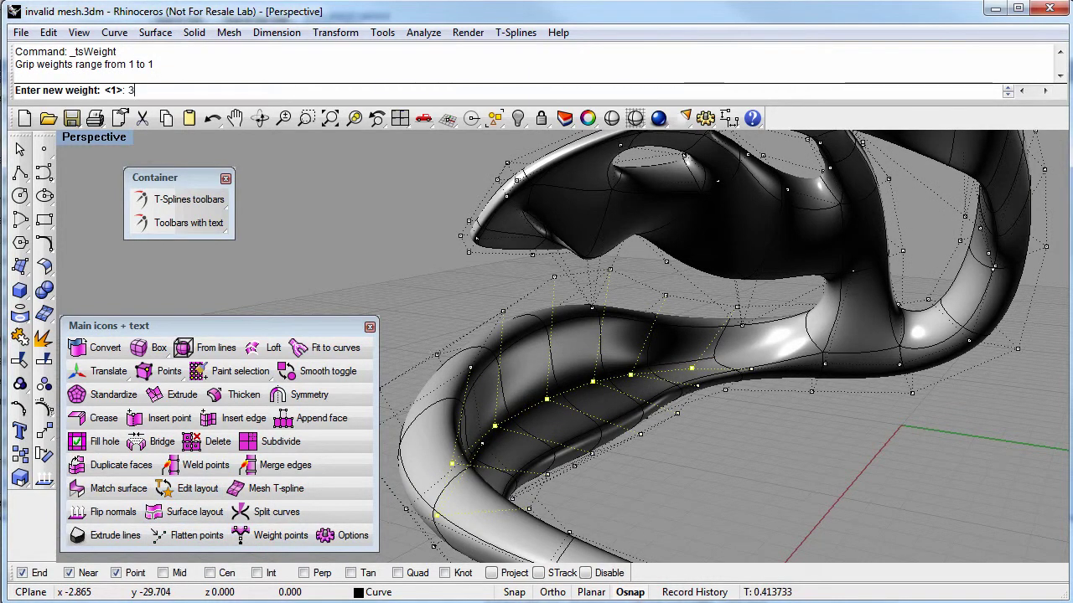
pyautogui.write('3')
pyautogui.press('Return')
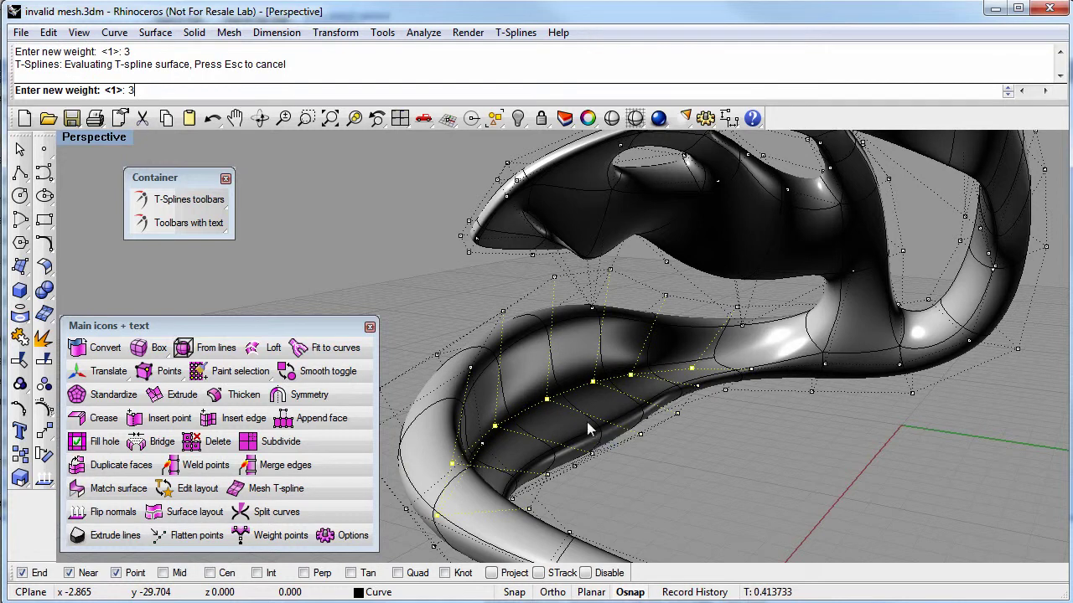
# Step: Inspect the weighted edge loop from several sides in shaded display and undo the weight change
pyautogui.moveTo(584, 366); pyautogui.dragTo(614, 311, button='right')
pyautogui.click(614, 124)
pyautogui.moveTo(684, 369); pyautogui.dragTo(501, 374, button='right')
pyautogui.moveTo(584, 399)
pyautogui.mouseDown(button='right')
pyautogui.moveTo(560, 392)
pyautogui.moveTo(637, 371)
pyautogui.moveTo(625, 448)
pyautogui.moveTo(600, 419)
pyautogui.moveTo(634, 499)
pyautogui.mouseUp(button='right')
pyautogui.click(634, 498)
pyautogui.moveTo(605, 457); pyautogui.dragTo(667, 409, button='right')
pyautogui.hotkey('ctrl', 'z')
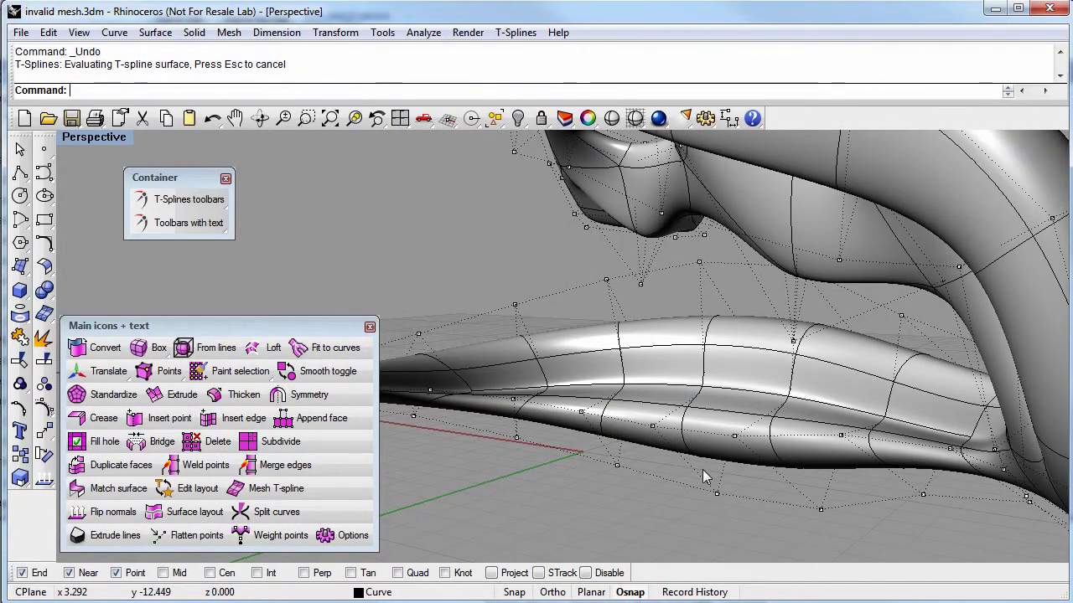
# Step: Examine the lower pipe and the whole model from several sides, including in shaded display, and clear the vertex selection
pyautogui.moveTo(702, 471); pyautogui.dragTo(628, 447, button='right')
pyautogui.scroll(6, 482, 362)
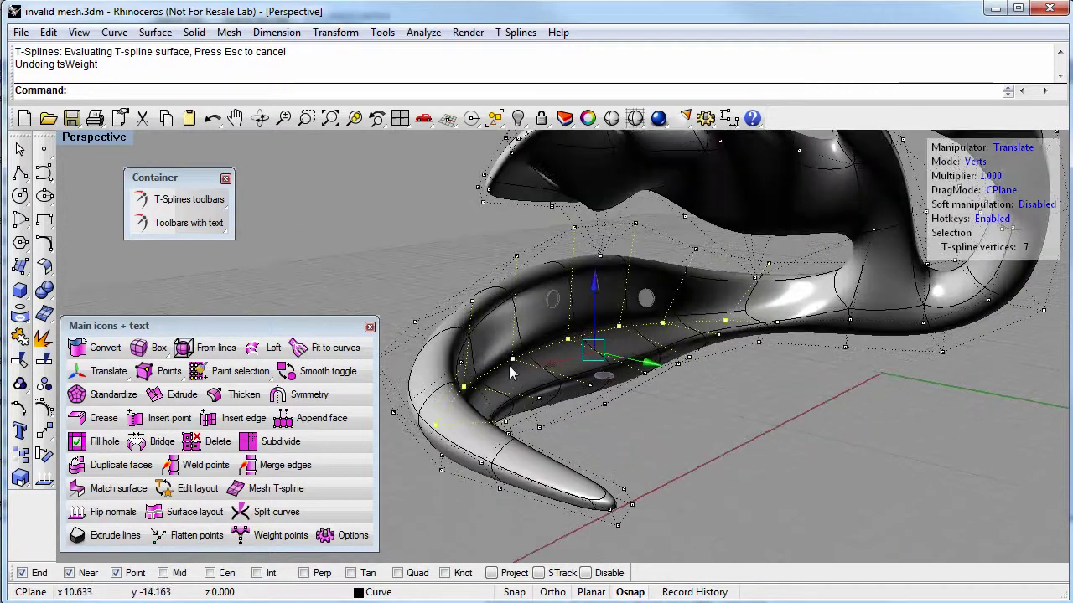
pyautogui.moveTo(484, 368); pyautogui.dragTo(516, 324, button='right')
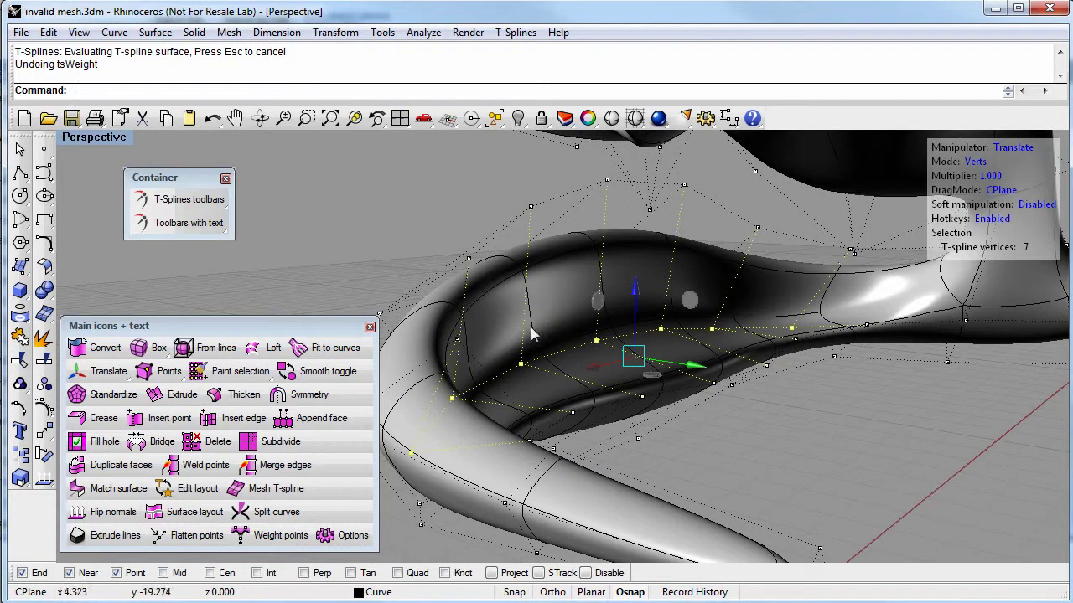
pyautogui.scroll(-2, 754, 471)
pyautogui.moveTo(753, 471)
pyautogui.mouseDown(button='right')
pyautogui.moveTo(687, 472)
pyautogui.moveTo(683, 453)
pyautogui.moveTo(711, 449)
pyautogui.moveTo(604, 476)
pyautogui.moveTo(597, 530)
pyautogui.moveTo(626, 444)
pyautogui.moveTo(730, 466)
pyautogui.moveTo(718, 498)
pyautogui.mouseUp(button='right')
pyautogui.scroll(-2, 751, 471)
pyautogui.scroll(1, 752, 472)
pyautogui.scroll(2, 710, 455)
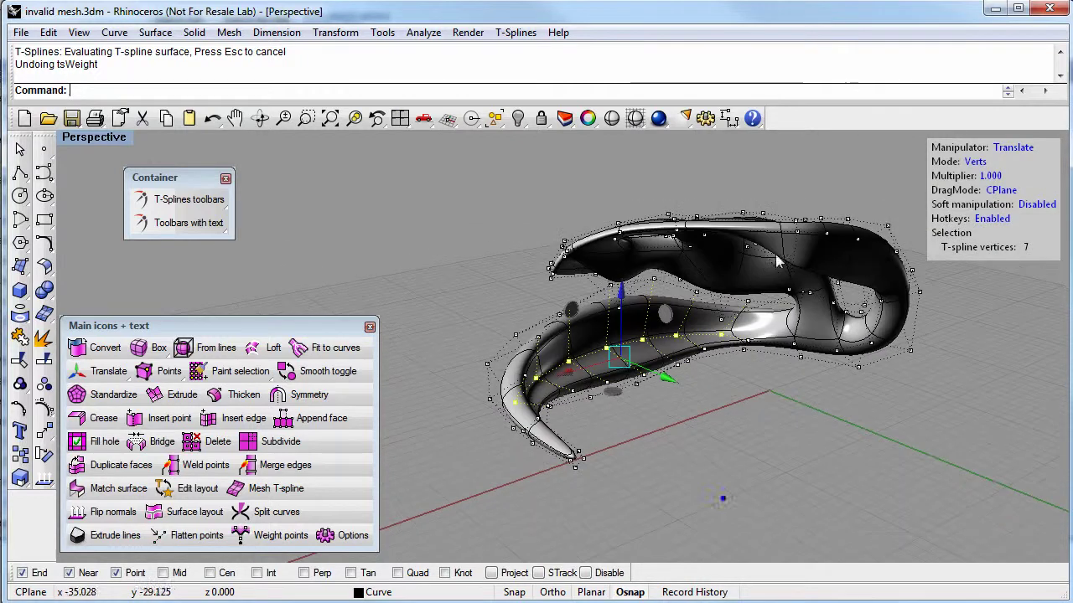
pyautogui.click(611, 118)
pyautogui.moveTo(673, 410)
pyautogui.mouseDown(button='right')
pyautogui.moveTo(551, 330)
pyautogui.moveTo(673, 407)
pyautogui.moveTo(674, 429)
pyautogui.moveTo(726, 423)
pyautogui.moveTo(677, 442)
pyautogui.mouseUp(button='right')
pyautogui.press('Escape')
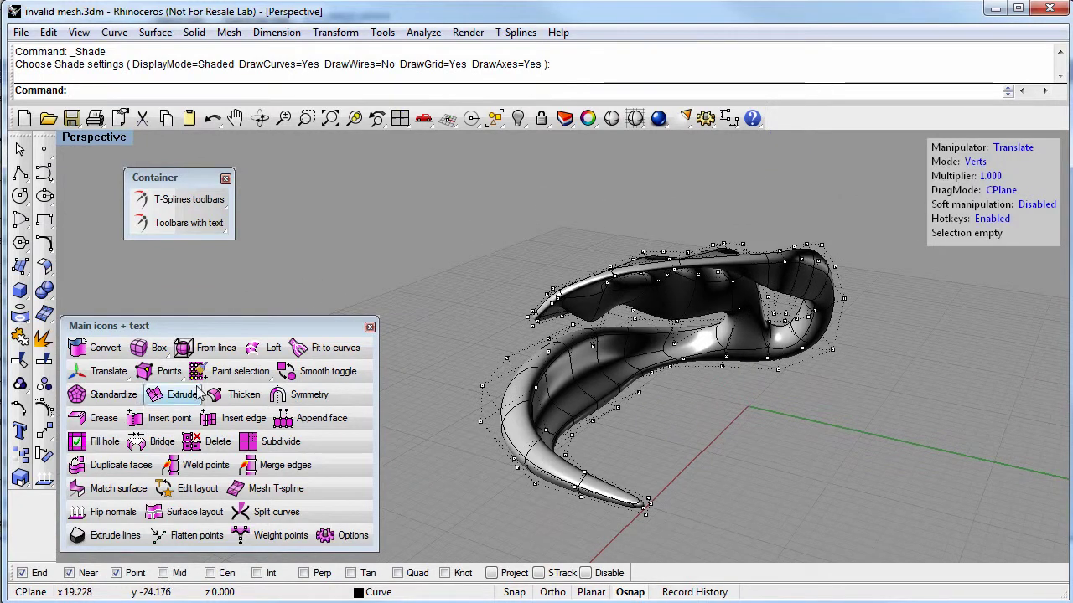
# Step: Convert the whole T-spline surface to a Rhino surface without keeping a copy
pyautogui.rightClick(118, 352)
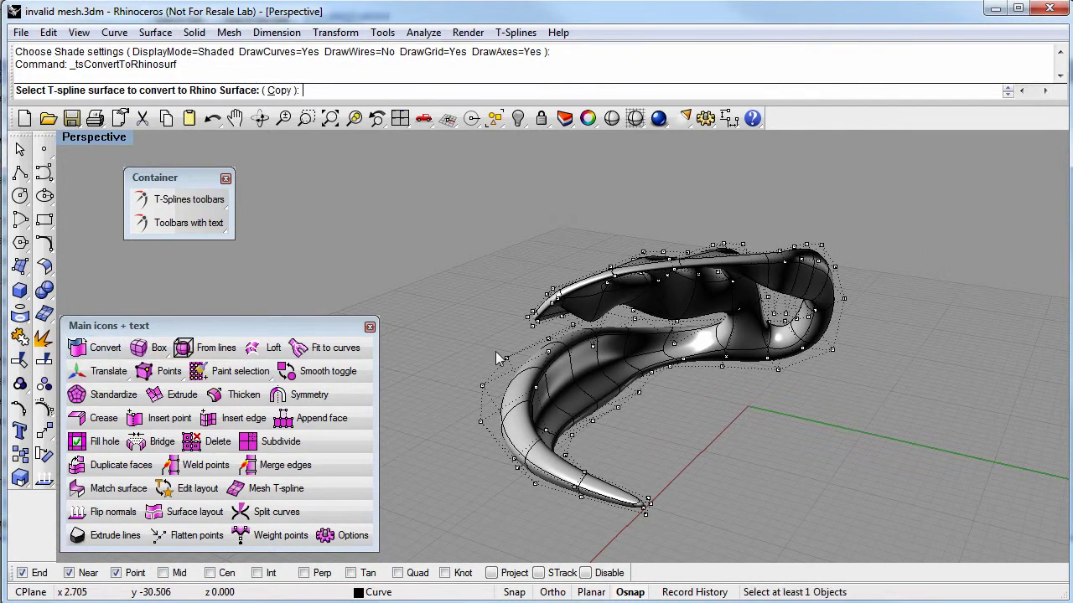
pyautogui.click(619, 379)
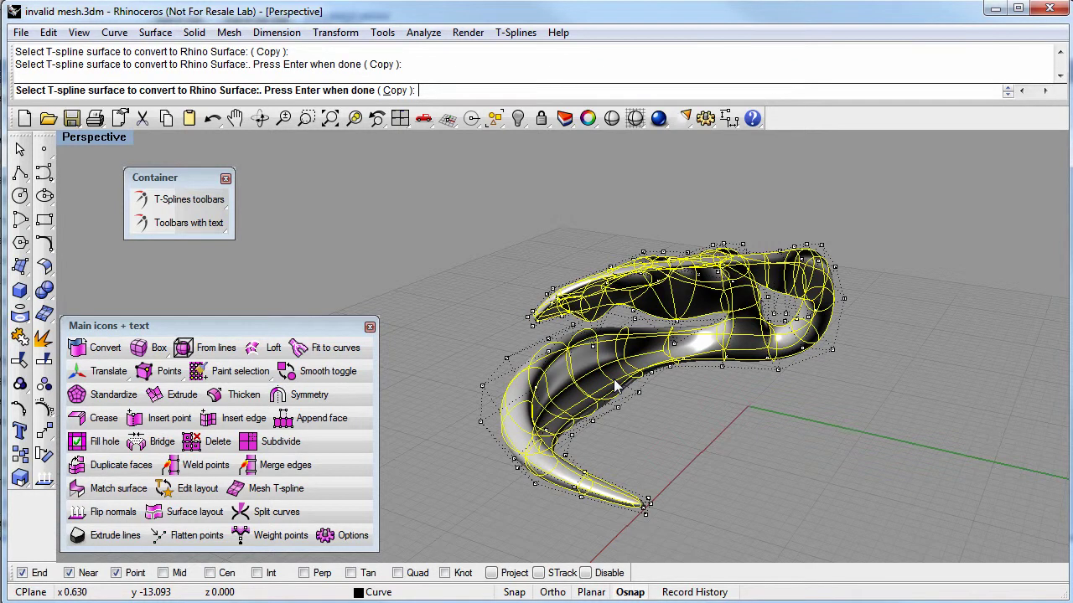
pyautogui.press('Return')
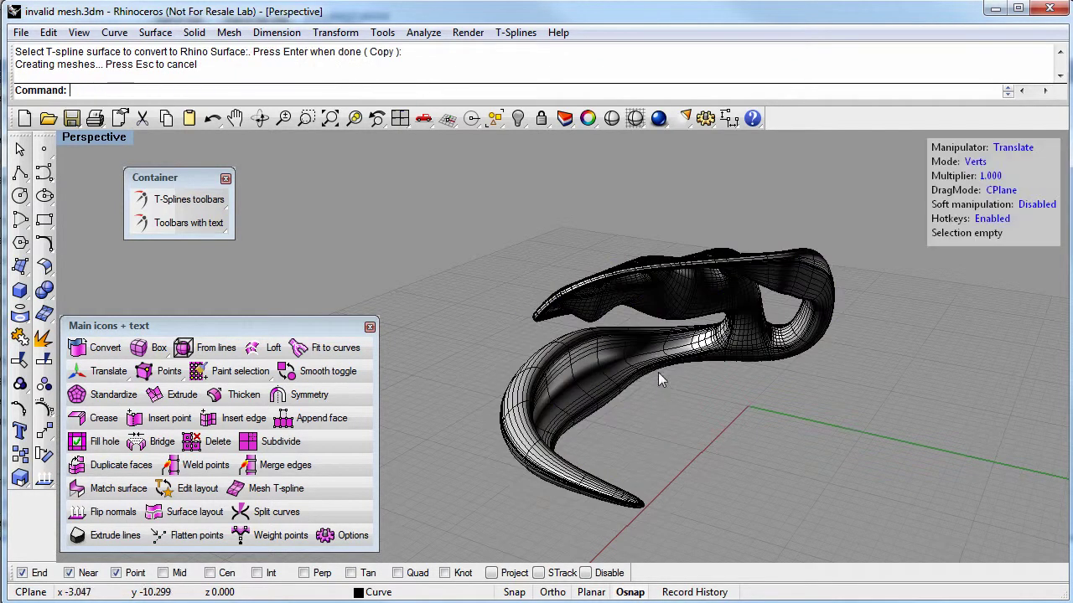
# Step: Select the converted polysurface to check that it is a single object, view it from several sides and clear the selection
pyautogui.moveTo(568, 355); pyautogui.dragTo(657, 401, button='right')
pyautogui.click(627, 381)
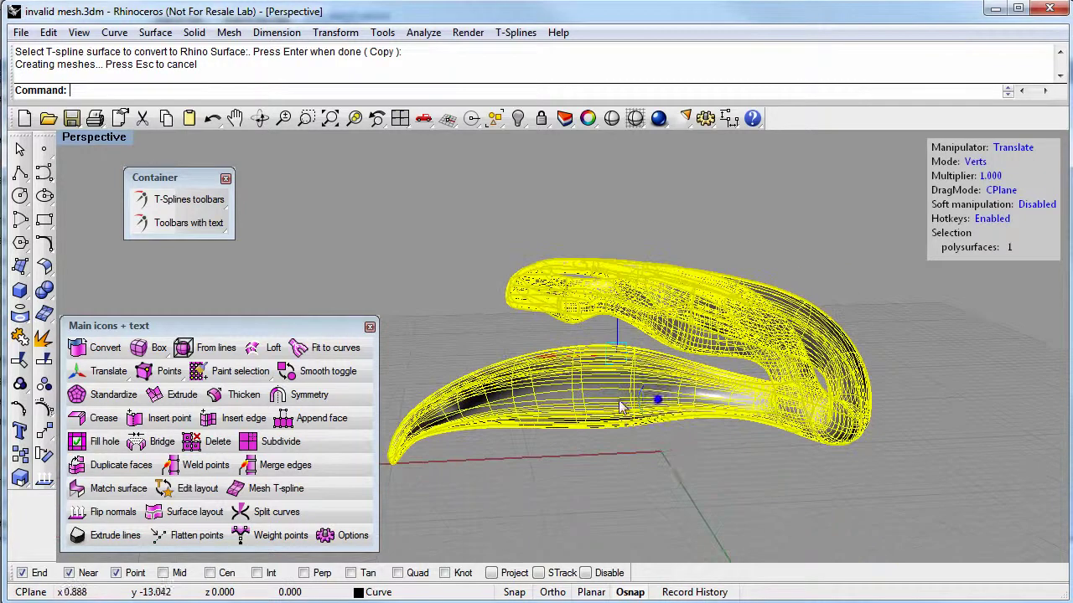
pyautogui.click(688, 452)
pyautogui.moveTo(688, 453); pyautogui.dragTo(738, 350, button='right')
pyautogui.click(619, 403)
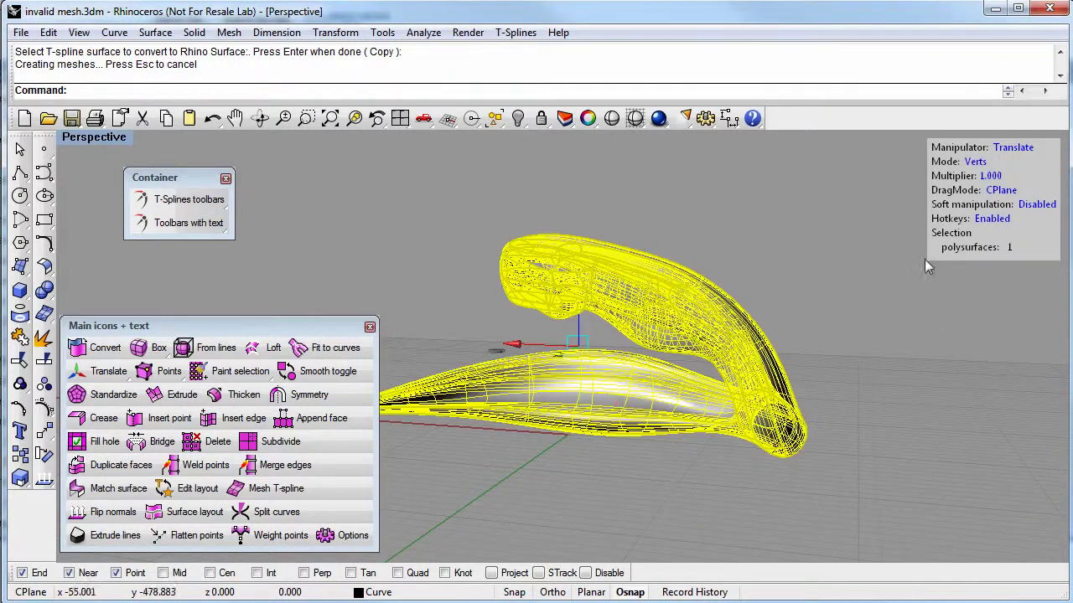
pyautogui.moveTo(769, 467); pyautogui.dragTo(575, 424, button='right')
pyautogui.click(827, 460)
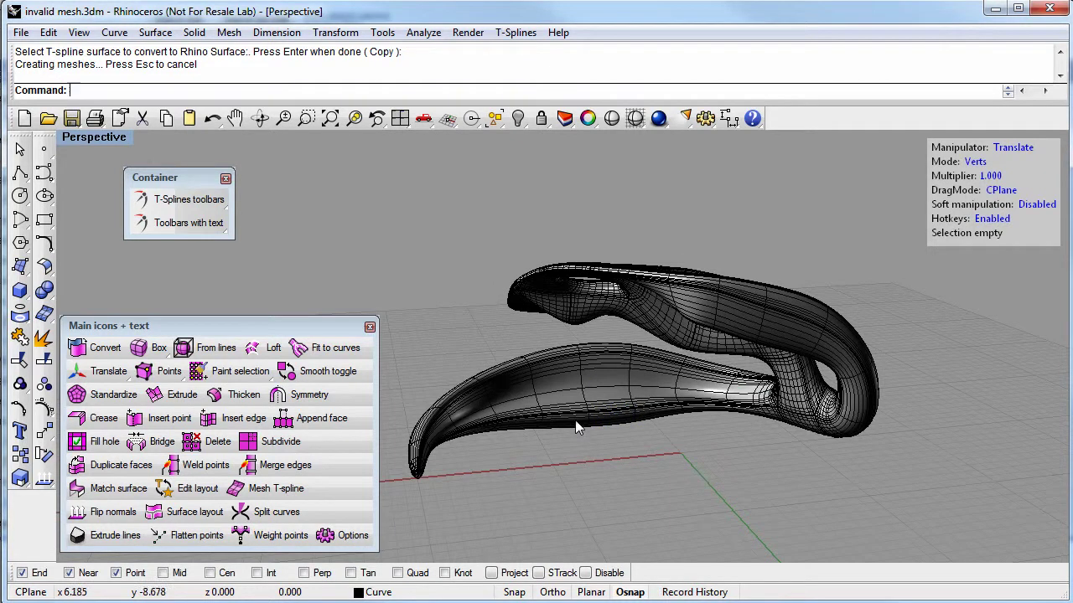